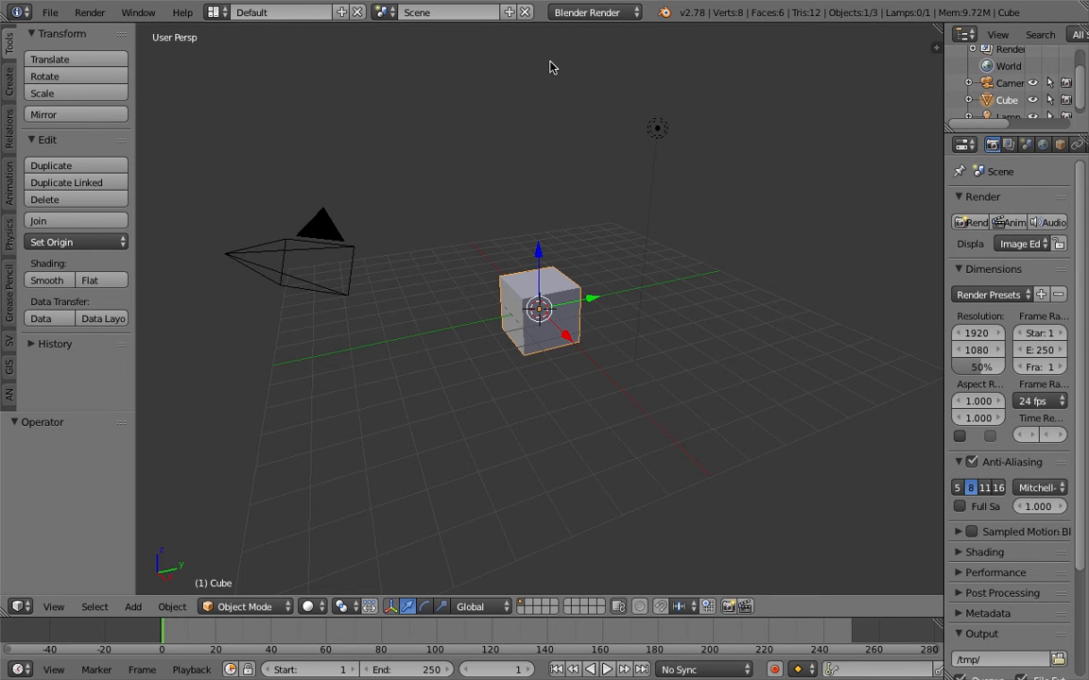
Step: Move the camera and the lamp to layer 2
middle_click_drag(549, 65, 503, 267)
scroll(493, 225, "down", 3)
right_click(464, 208)
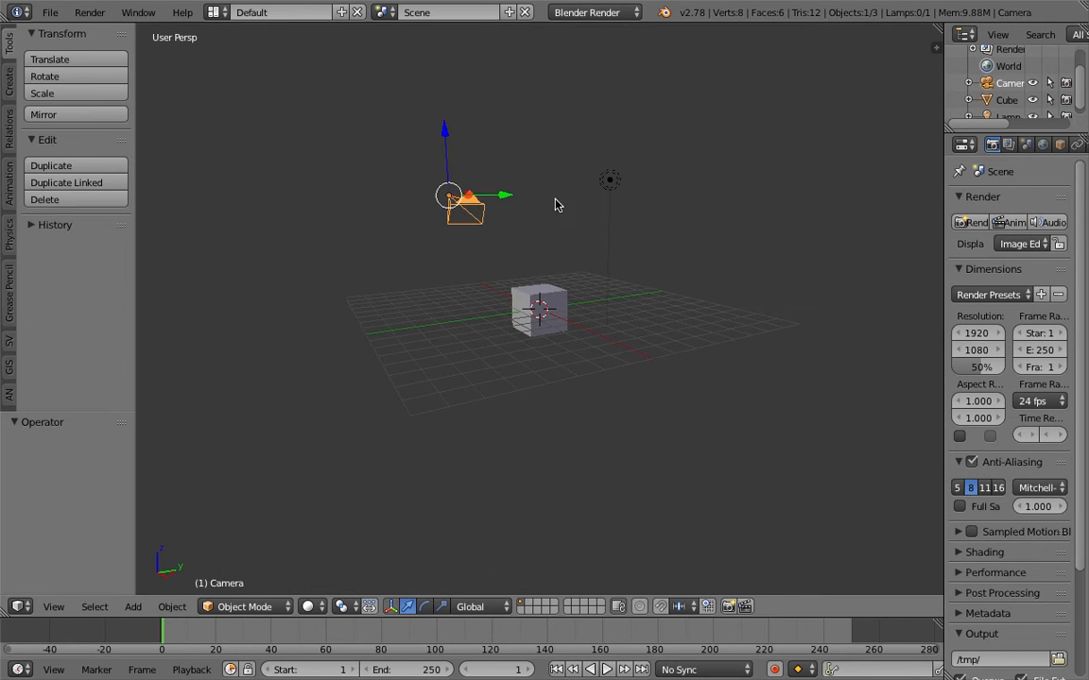
right_click(611, 180)
key("m")
key("2")
Step: Move the cube about -4.37 units along the Y axis
middle_click_drag(561, 203, 612, 303)
right_click(556, 316)
key("g")
key("y")
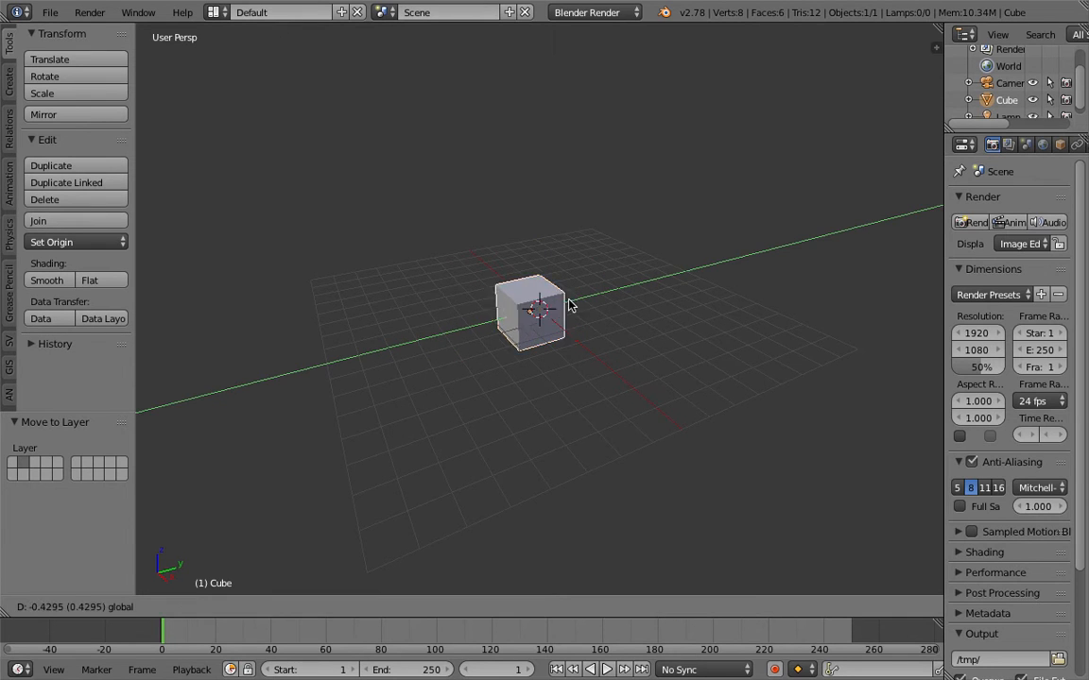
left_click(475, 303)
Step: Add an ico sphere and move it past the cube by about X -1.42, Y -7.64, Z -0.49
middle_click_drag(474, 304, 494, 293)
key("shift+a")
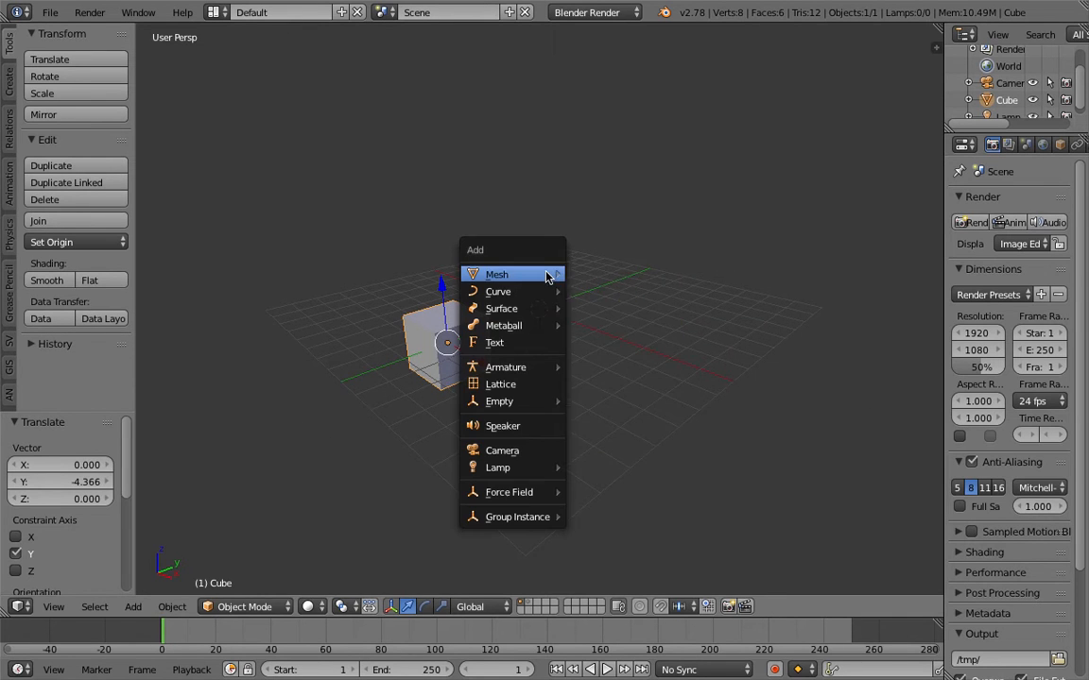
mouse_move(549, 274)
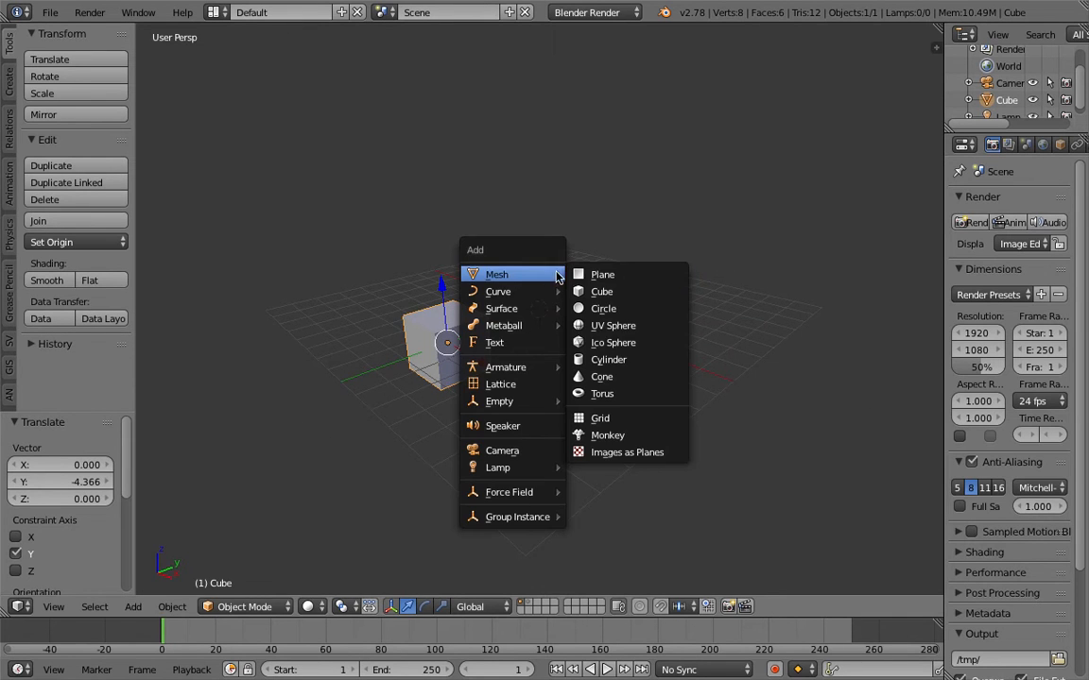
left_click(624, 345)
middle_click_drag(634, 283, 560, 282)
key("g")
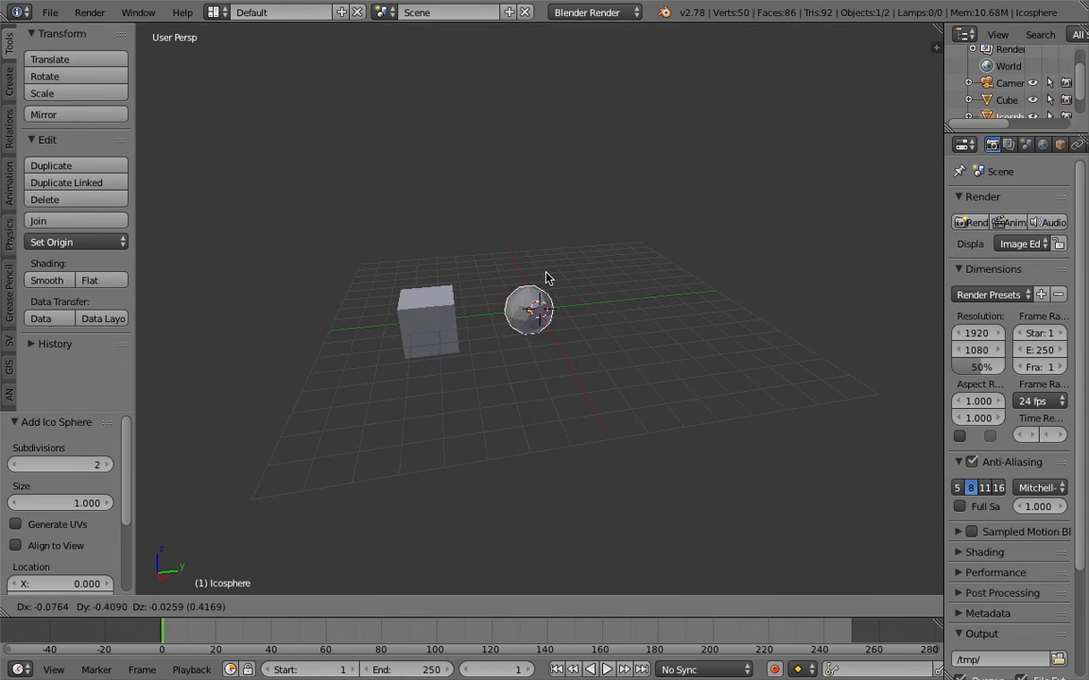
left_click(376, 297)
Step: Add a monkey mesh and move it about -3.05 units along the X axis
key("shift+a")
mouse_move(566, 275)
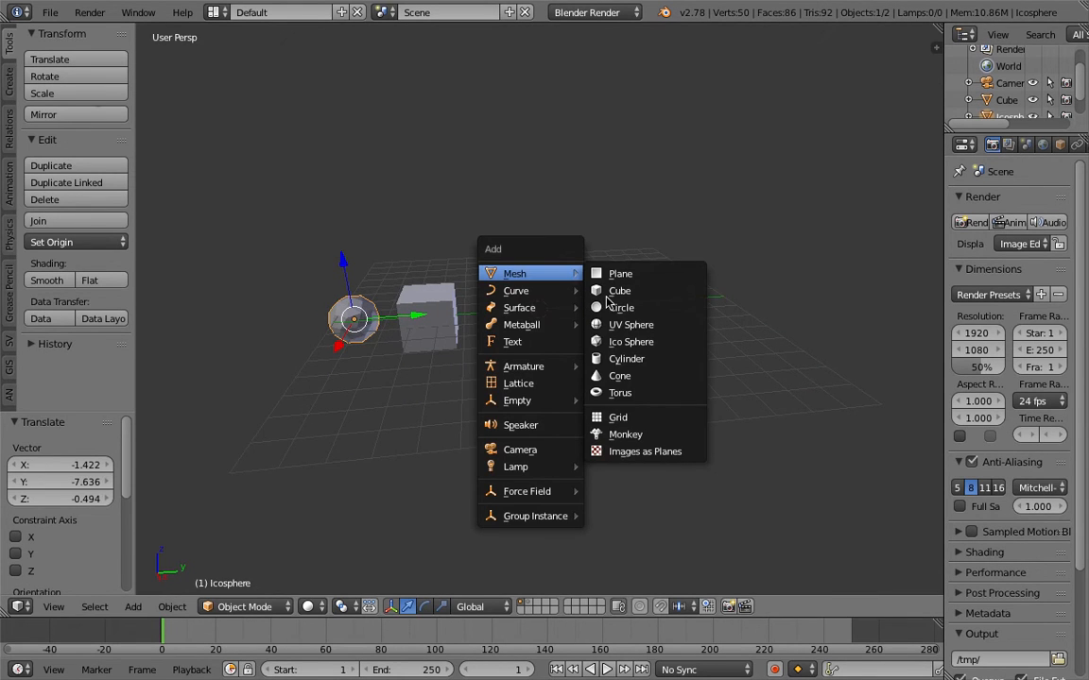
left_click(627, 432)
mouse_move(593, 288)
middle_mouse_down()
mouse_move(668, 303)
mouse_move(608, 303)
middle_mouse_up()
key("g")
key("x")
left_click(519, 313)
Step: Reposition the cube beside the monkey head, on its negative X side
right_click(562, 362)
middle_click_drag(557, 362, 678, 402)
key("g")
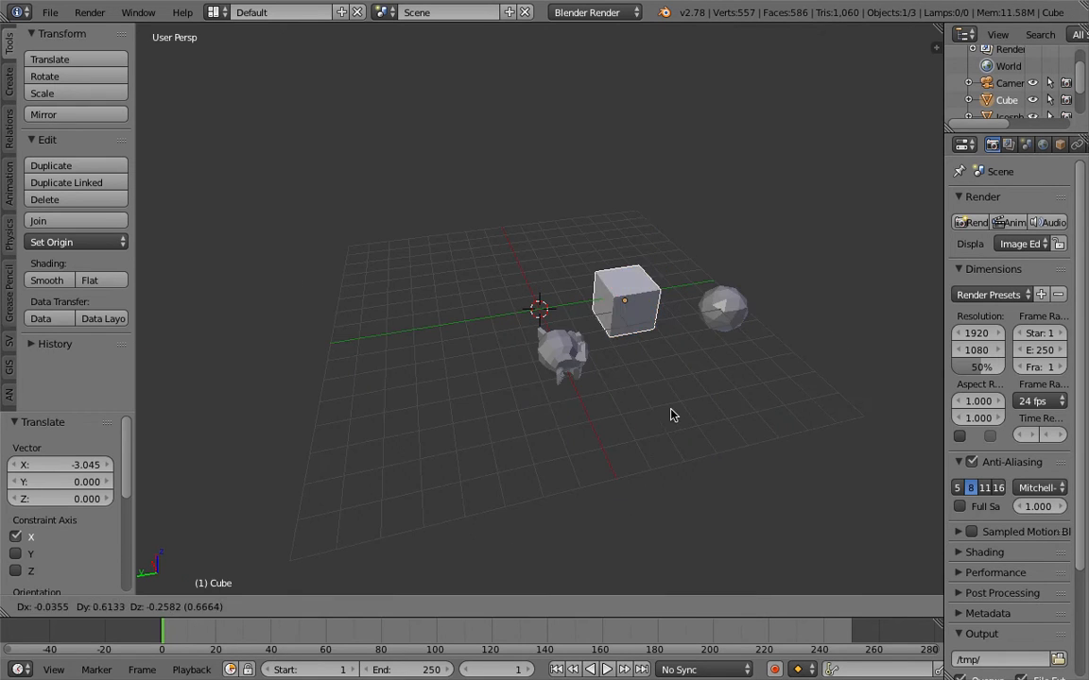
left_click(630, 515)
middle_click_drag(614, 302, 348, 215)
key("g")
left_click(394, 159)
middle_click_drag(393, 158, 534, 223)
key("g")
left_click(419, 199)
Step: Move the ico sphere next to the cube, on the side away from the monkey head
right_click(547, 401)
middle_click_drag(547, 401, 654, 435)
key("g")
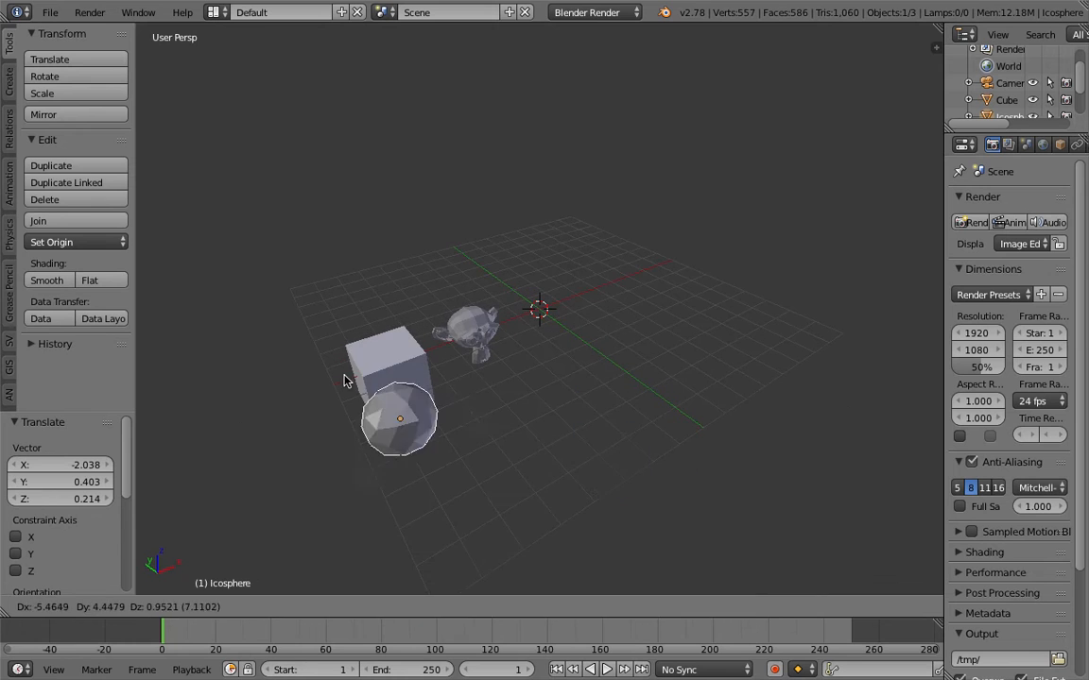
left_click(271, 354)
middle_click_drag(271, 354, 433, 376)
key("g")
left_click(508, 384)
Step: Nudge the cube between the sphere and the monkey by about X 0.59, Y 0.11, Z 0.23
middle_click_drag(508, 384, 529, 295)
right_click(420, 352)
key("g")
left_click(423, 305)
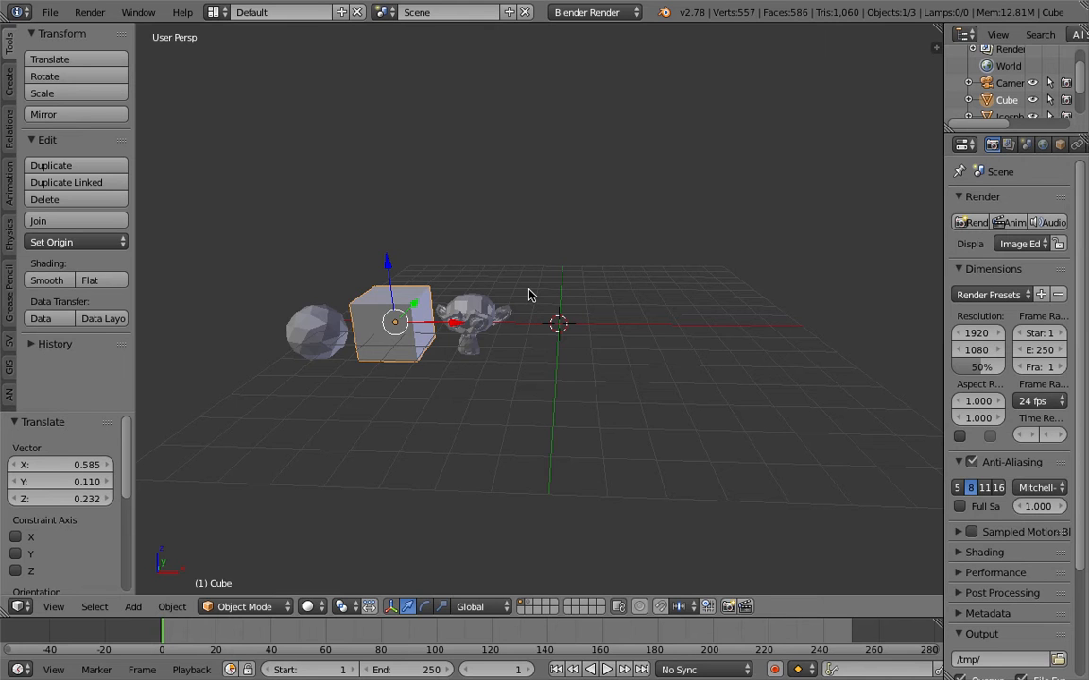
Step: Move the ico sphere to the other side of the monkey head, by about X 8.42, Y 0.88, Z 0.20
middle_click_drag(529, 295, 399, 340)
right_click(322, 326)
middle_click_drag(321, 326, 345, 325)
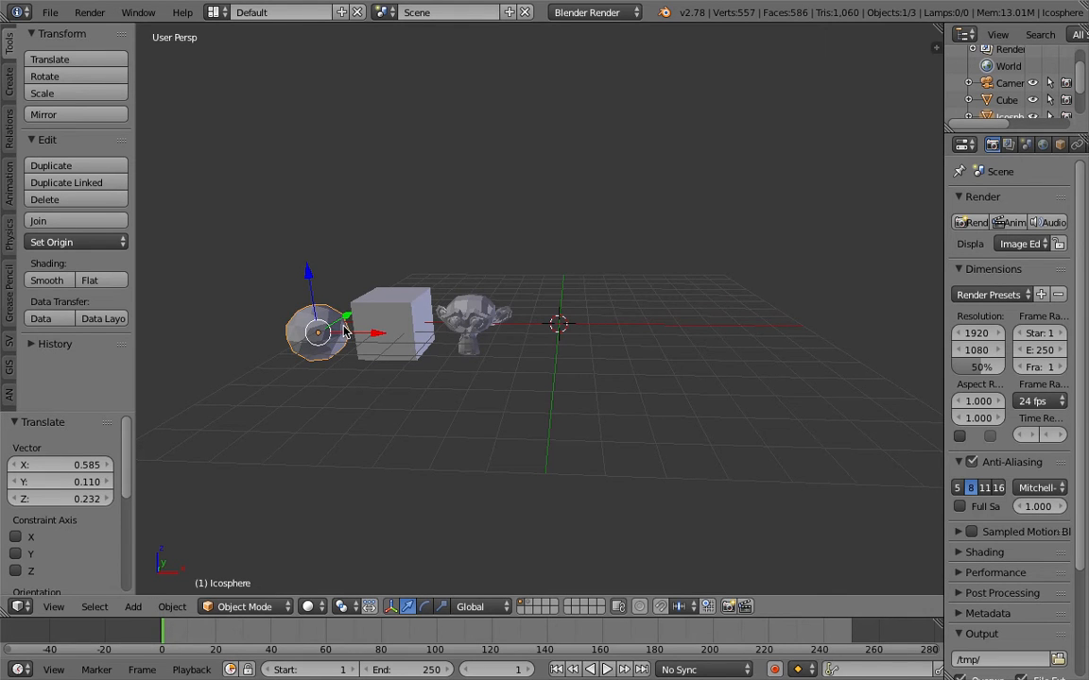
left_click(603, 287)
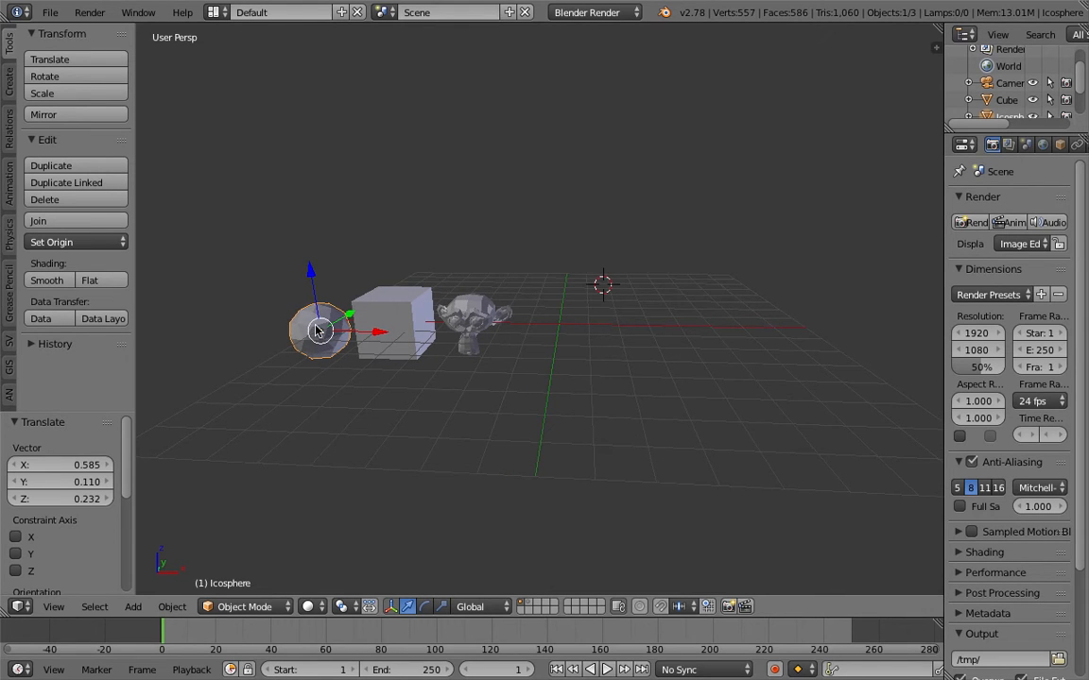
right_click_drag(322, 337, 559, 319)
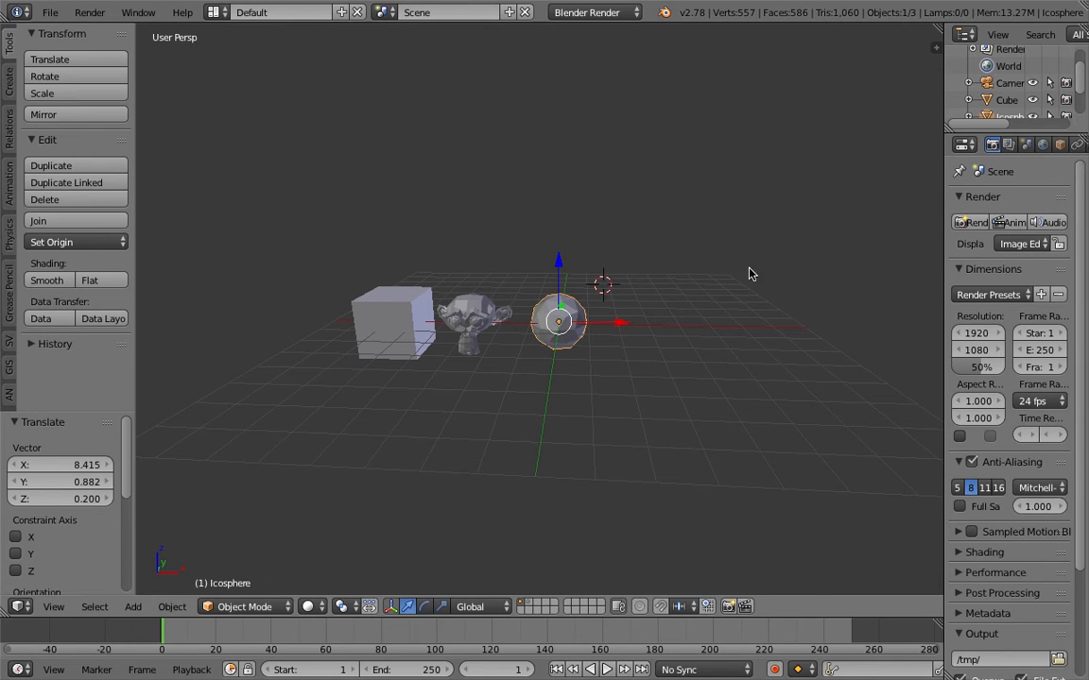
Step: Add an Array modifier to the ico sphere and set its count to 5
left_click(1044, 145)
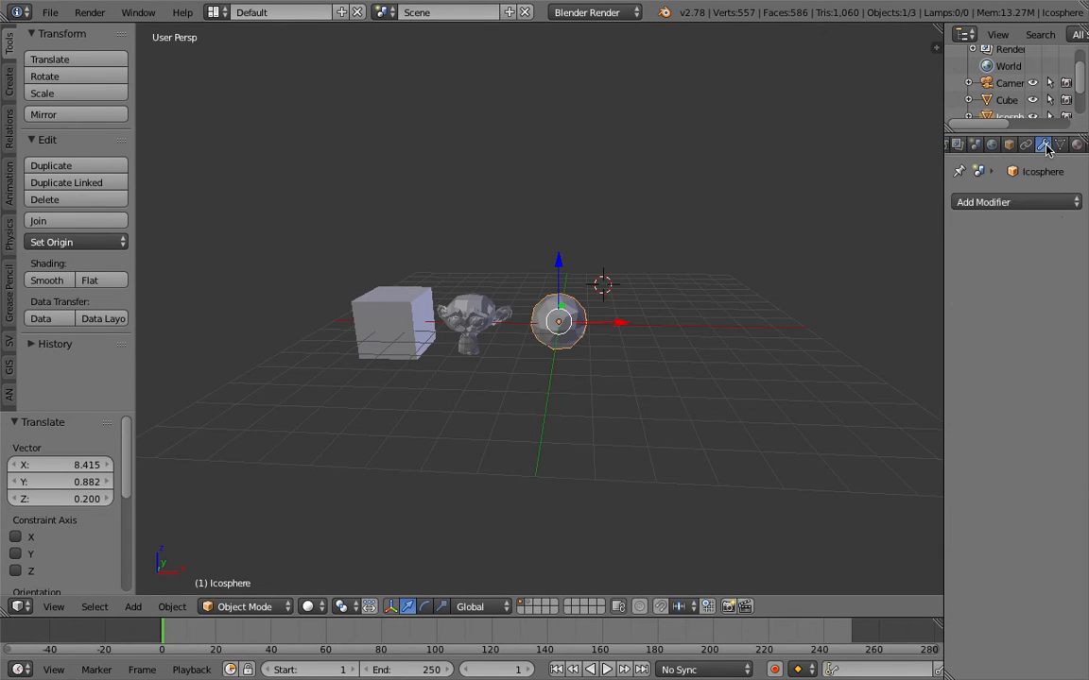
left_click(992, 203)
left_click(755, 241)
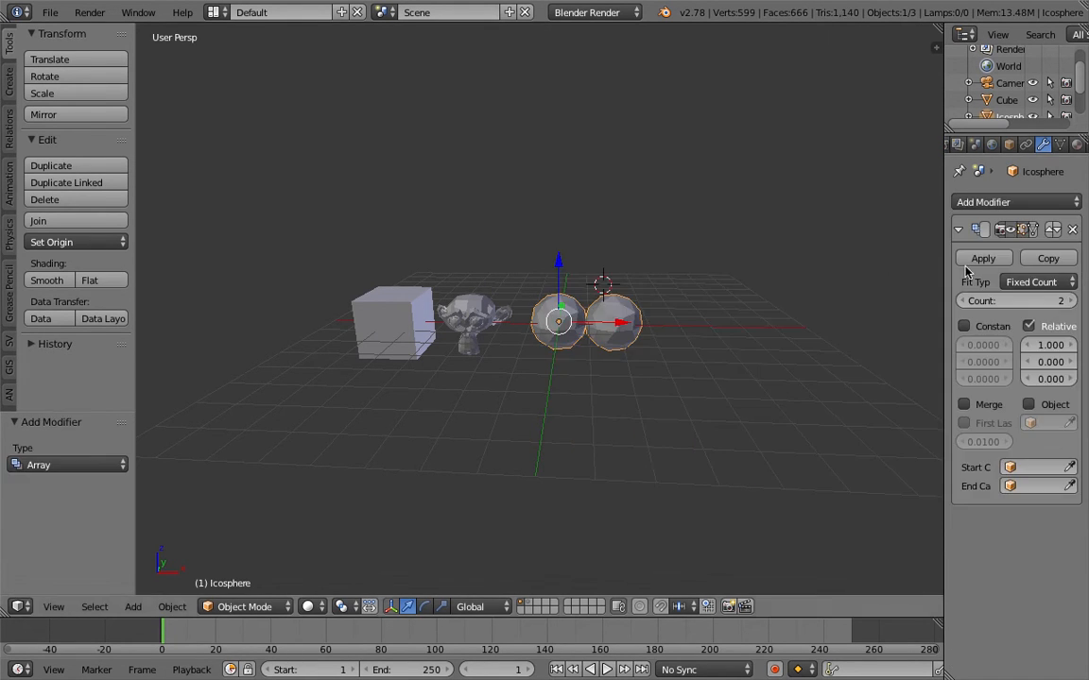
left_click_drag(1026, 302, 1037, 302)
middle_click_drag(673, 304, 737, 301)
Step: Set the array's three relative offset values to 1.000 and widen the properties area
left_click(1057, 346)
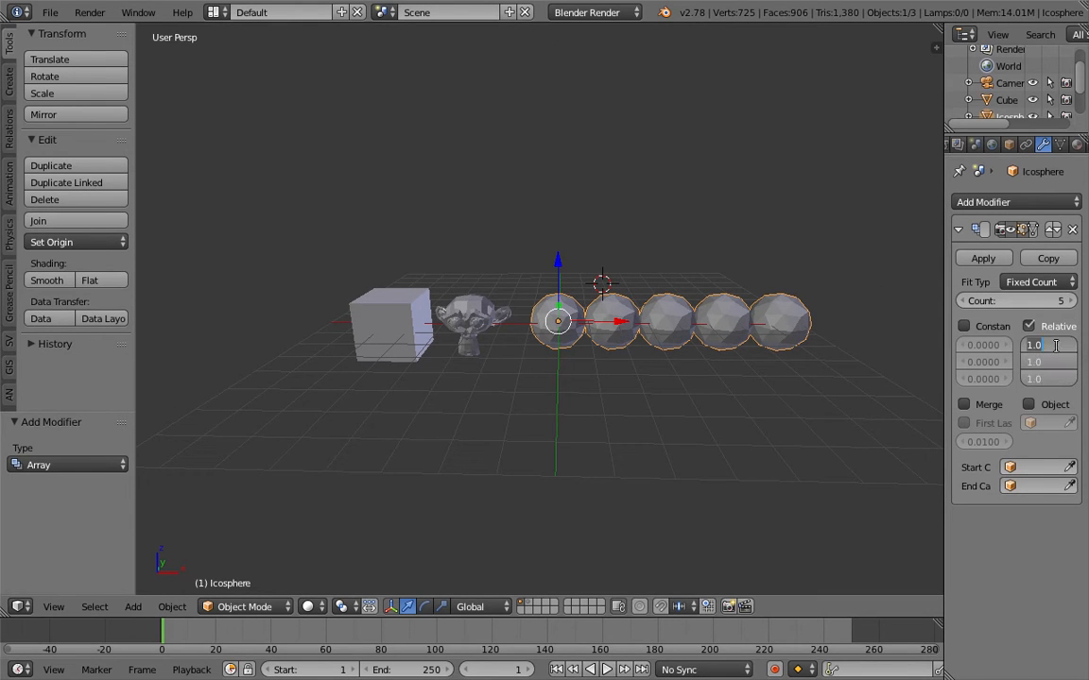
type("0")
key("Return")
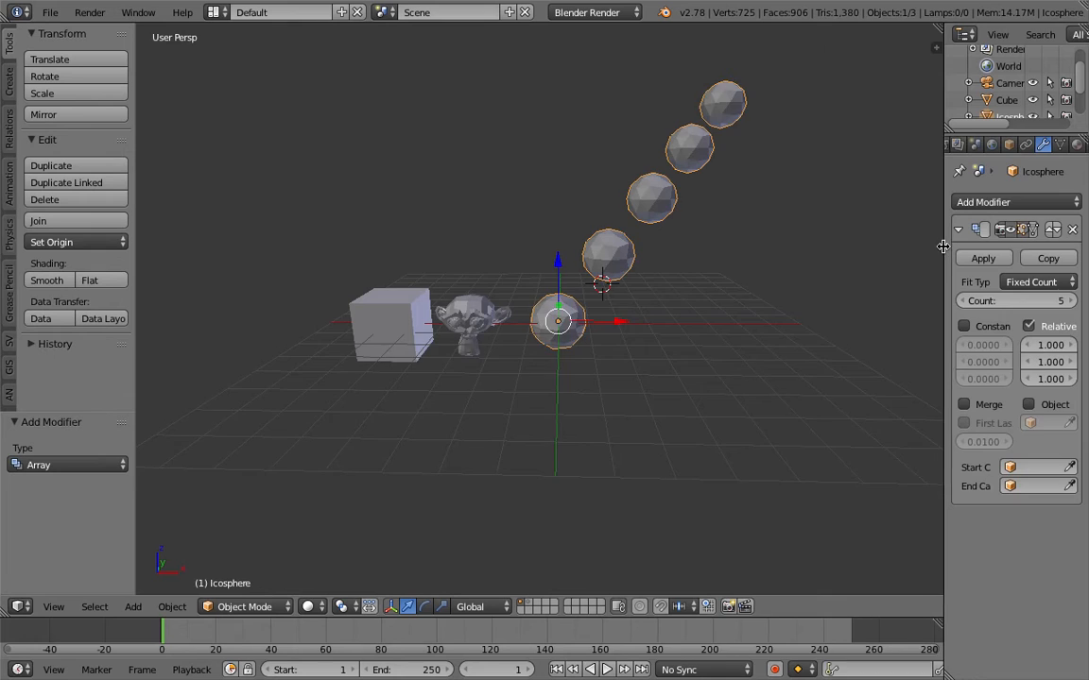
left_click_drag(943, 238, 832, 238)
Step: Set the array's relative offset to 0 on X, 0 on Y and 1 on Z to stack the spheres vertically
left_click(1039, 345)
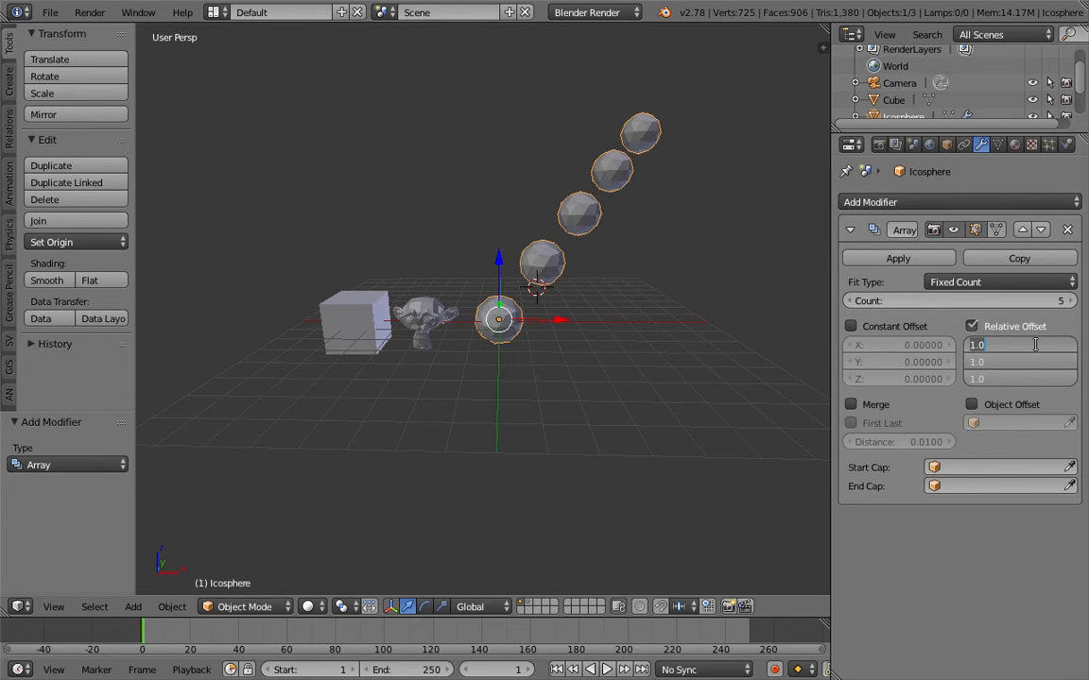
type("10")
key("Tab")
type("0")
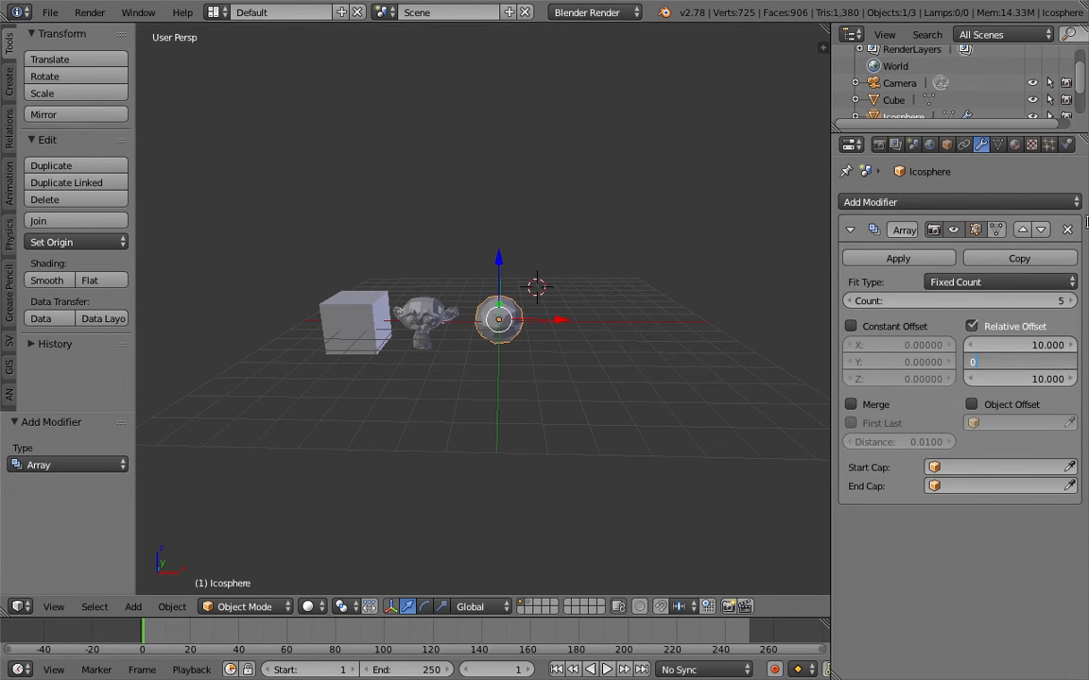
key("Return")
left_click_drag(1034, 346, 1034, 380)
type("0")
key("Return")
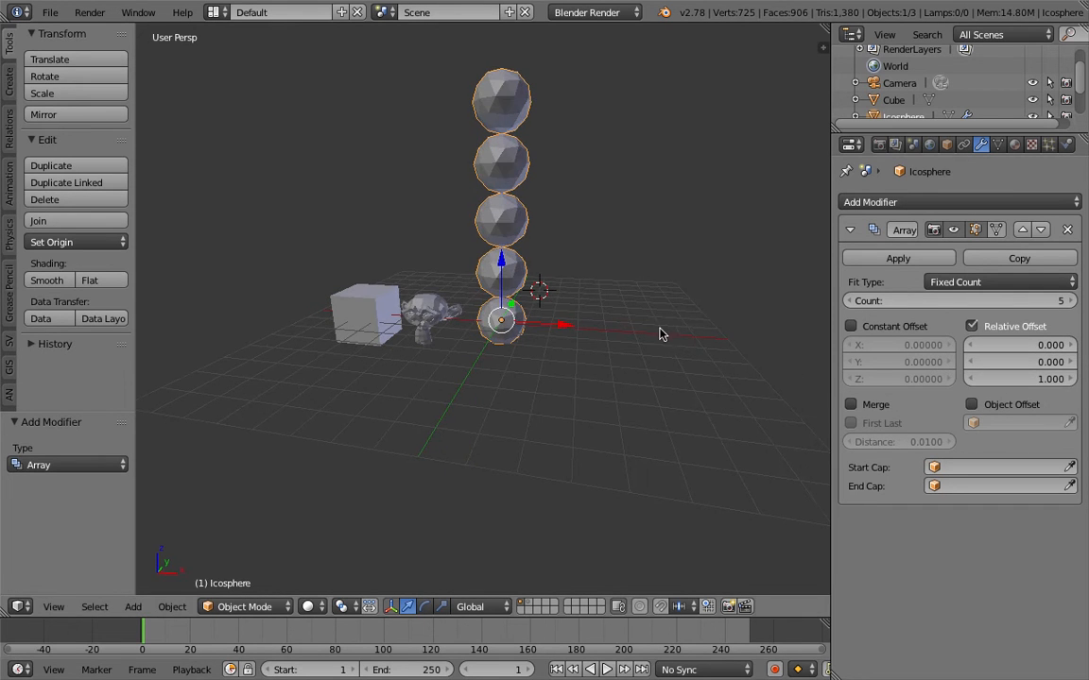
Step: Try a Z relative offset of 0.800 and a count of 6 on the array, reverting both
mouse_move(1030, 382)
left_mouse_down()
mouse_move(976, 382)
mouse_move(1017, 382)
left_mouse_up()
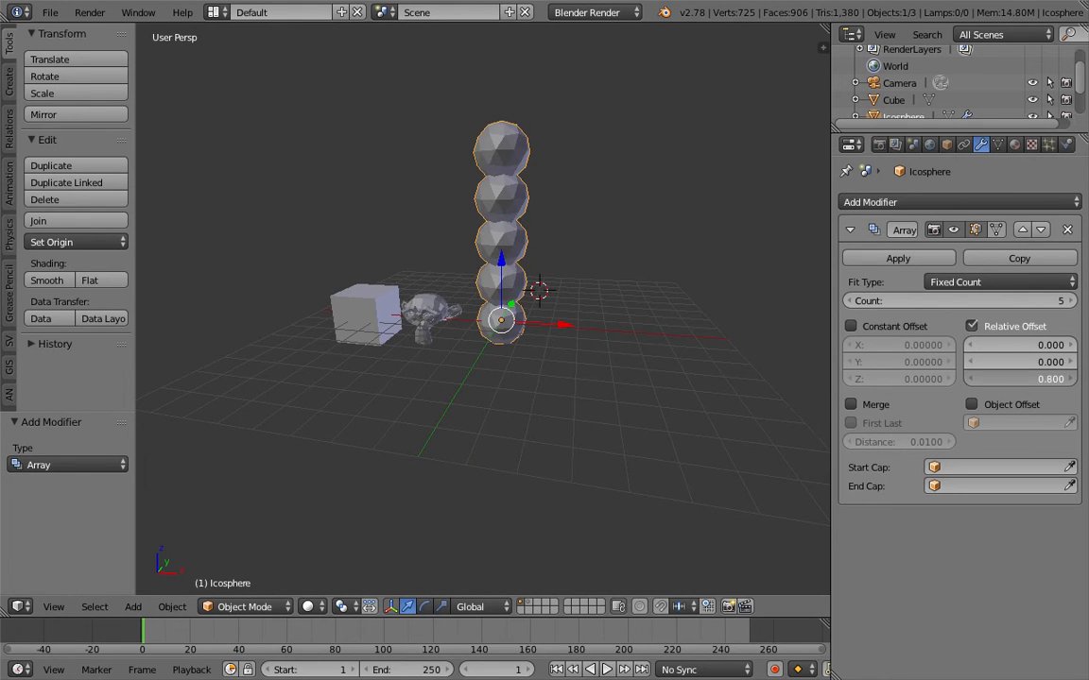
key("ctrl+z")
middle_click_drag(614, 336, 589, 381)
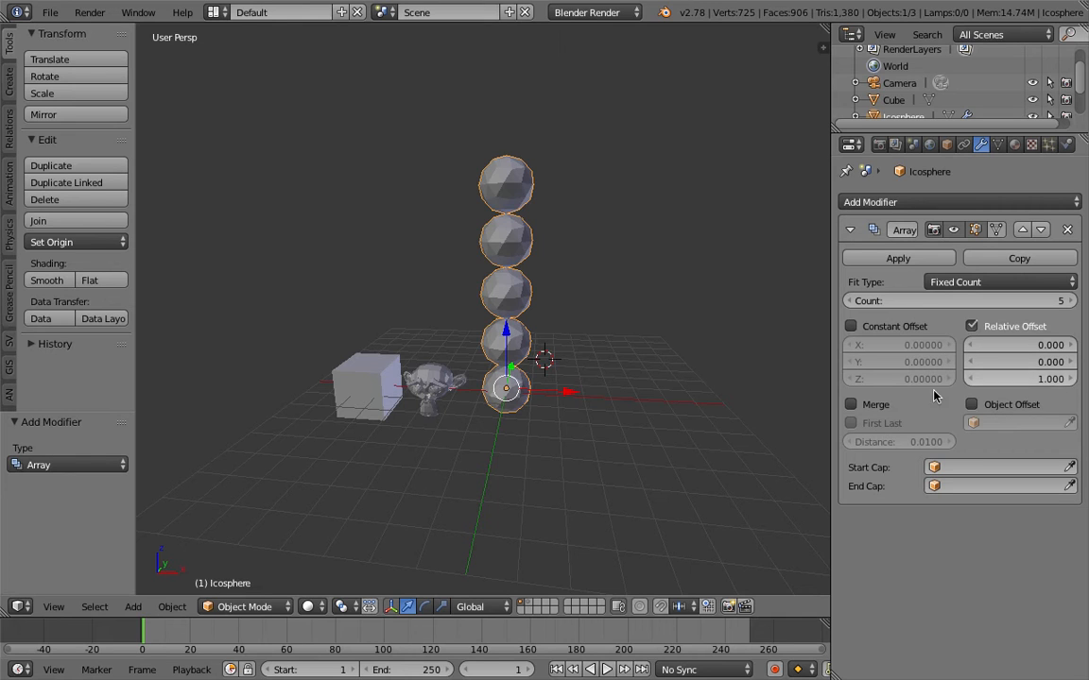
left_click(1071, 304)
left_click(852, 300)
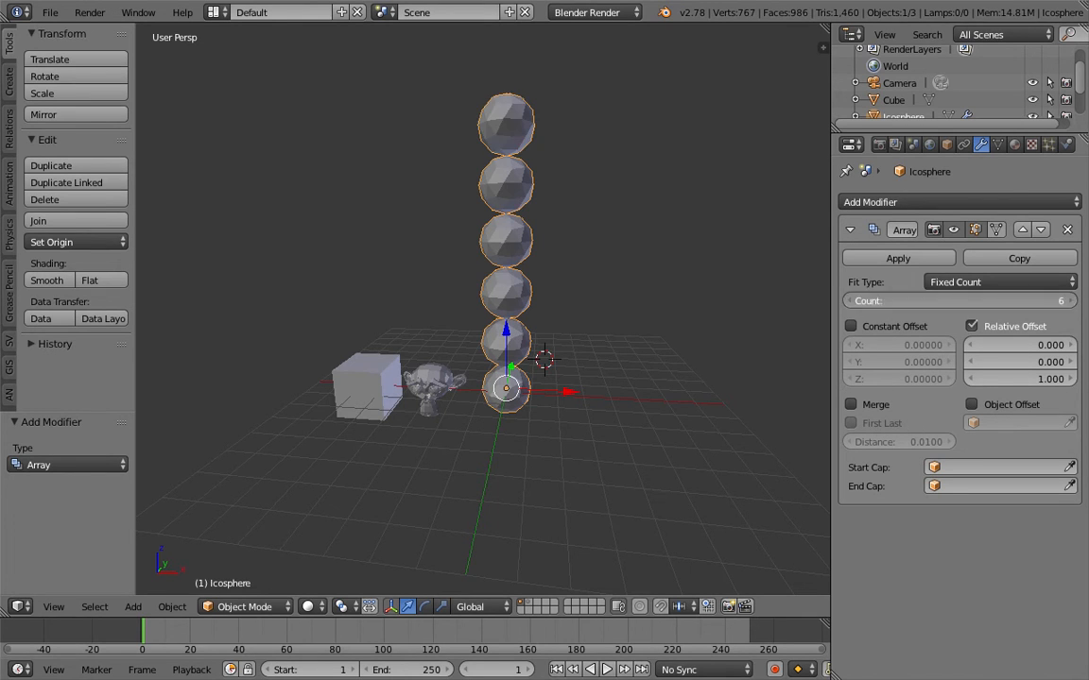
Step: Set the Cube object as the array's start cap
left_click(945, 467)
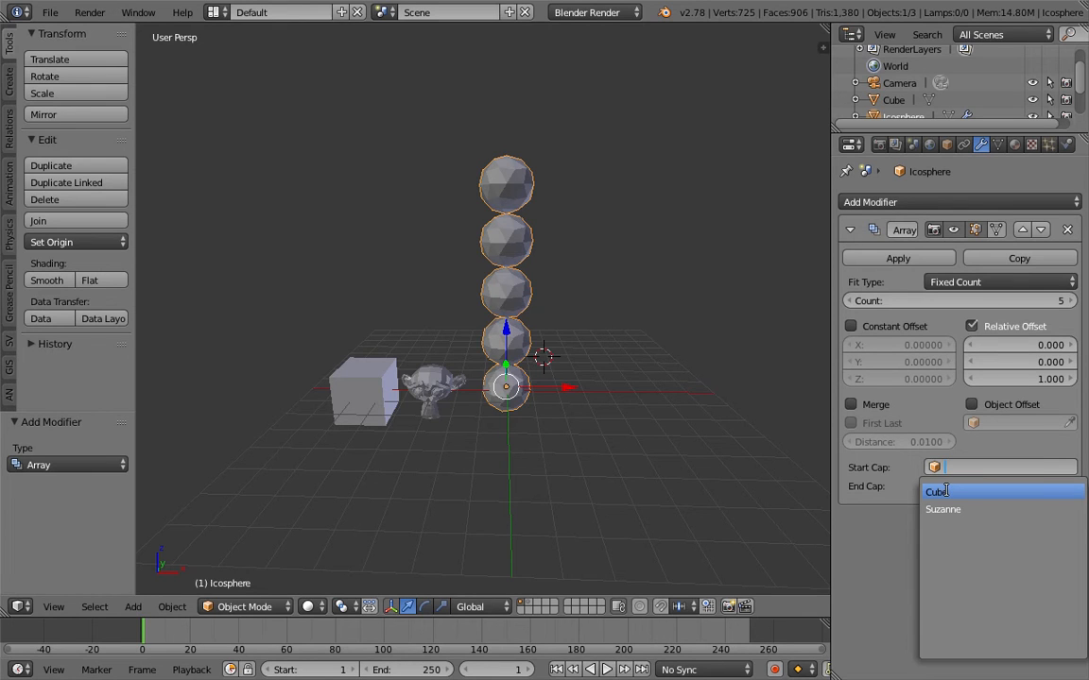
left_click(945, 491)
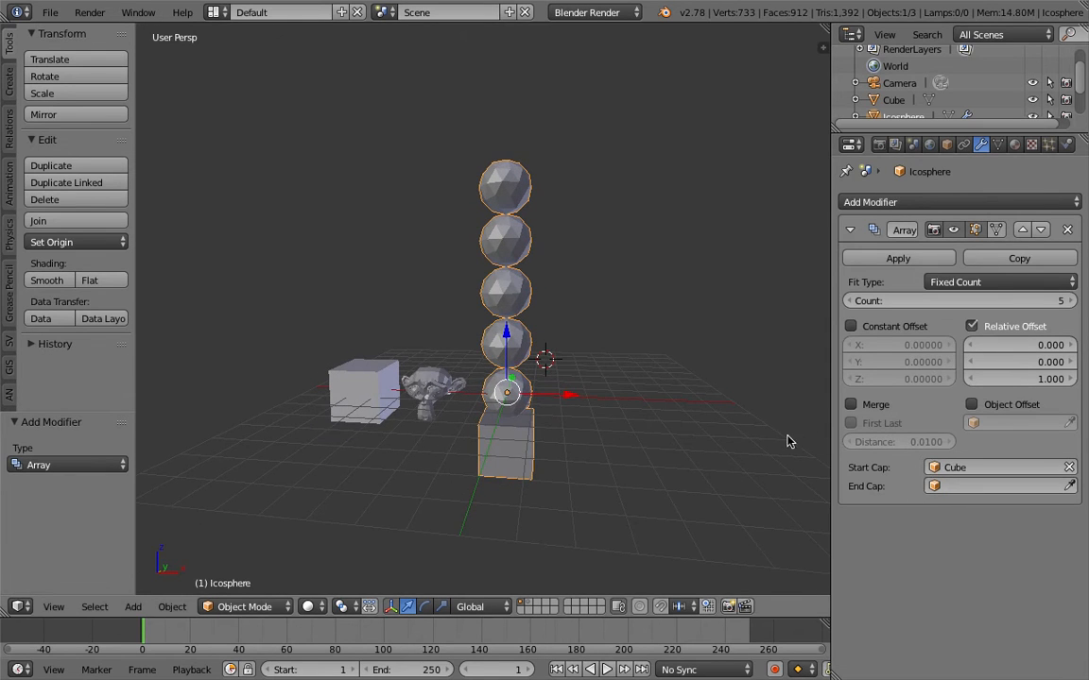
middle_click_drag(666, 454, 632, 433)
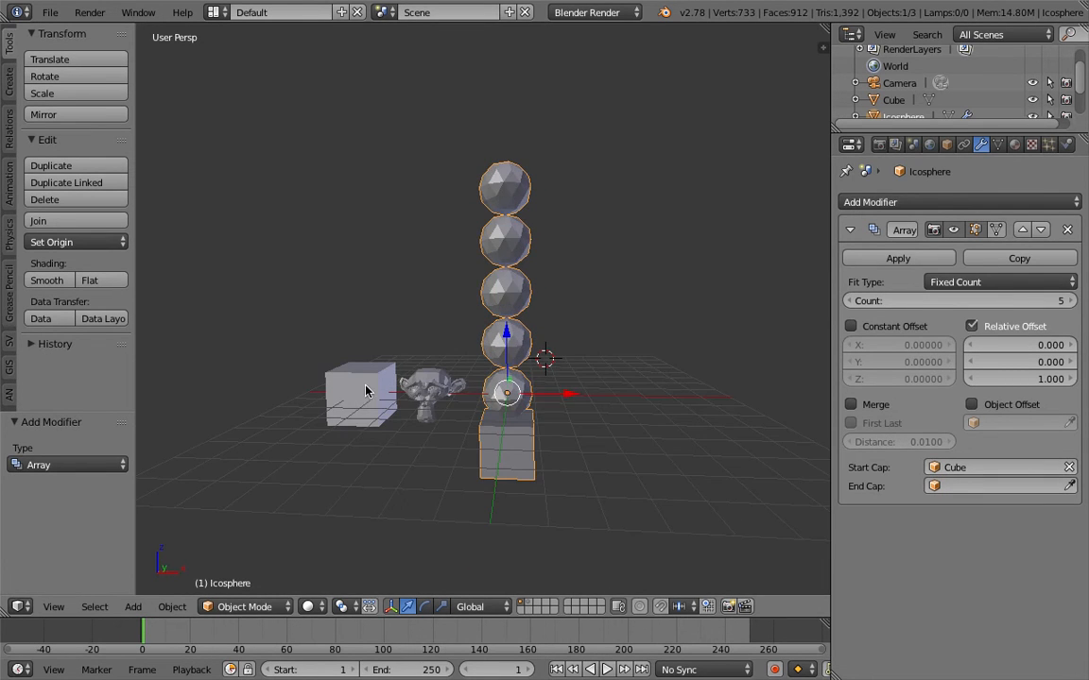
right_click(357, 390)
right_click(510, 439)
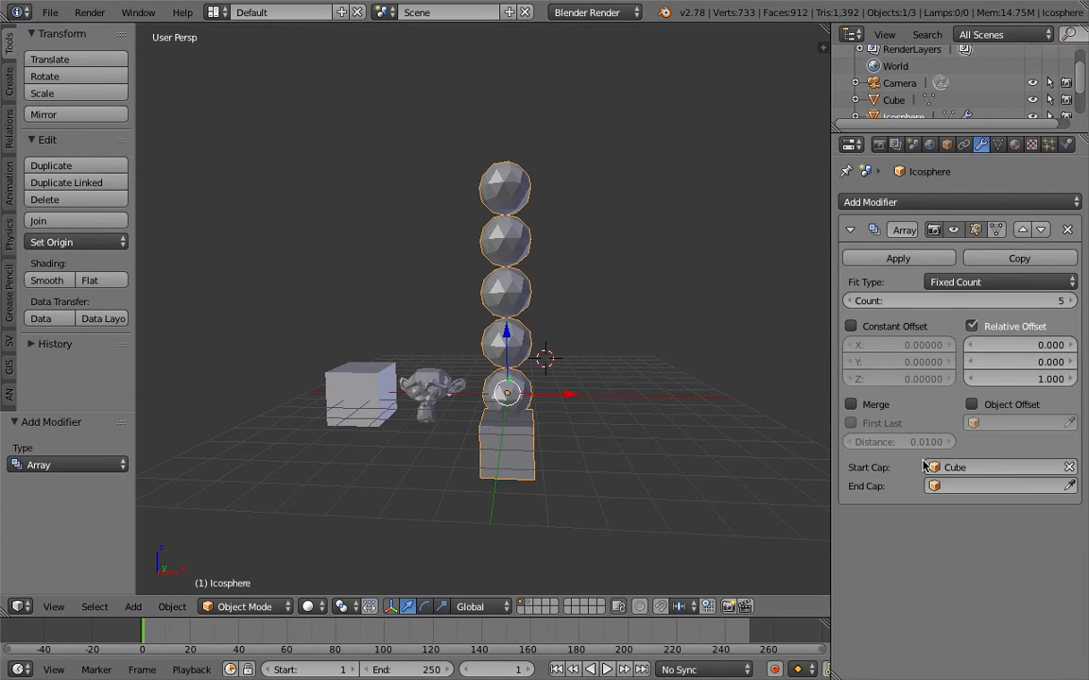
Step: Set Suzanne as the array's end cap and reduce the count to 4
left_click(961, 486)
left_click(943, 527)
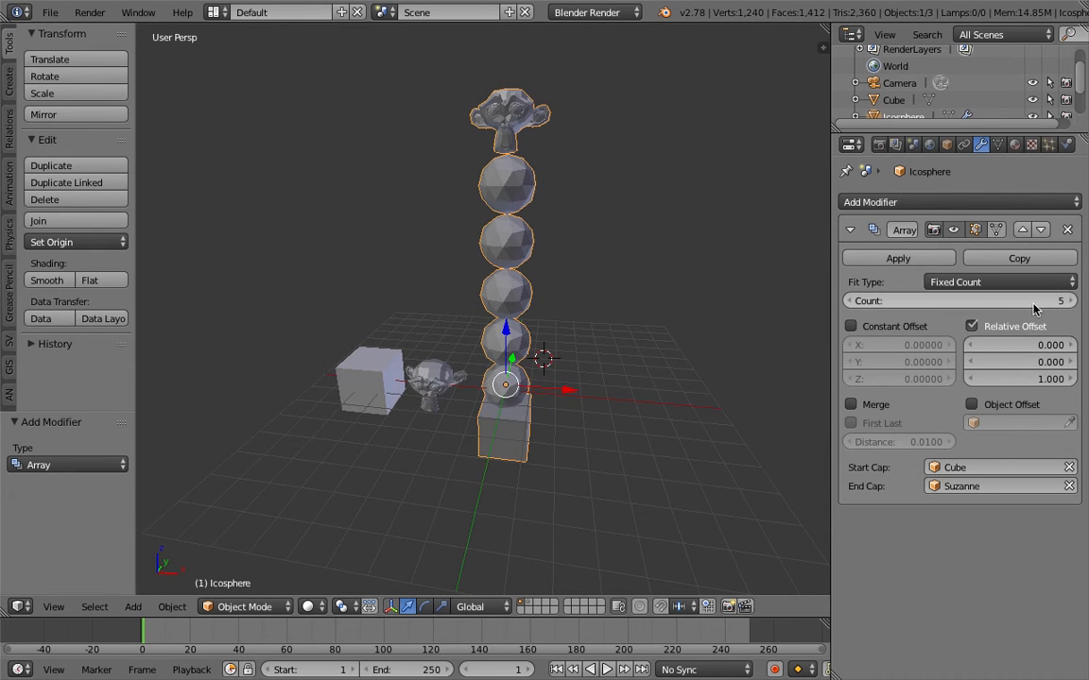
mouse_move(1034, 304)
left_mouse_down()
mouse_move(1067, 300)
mouse_move(1023, 301)
left_mouse_up()
middle_click_drag(499, 286, 541, 275)
Step: Save the scene to the Desktop as sv_array_exploit_001
left_click(50, 13)
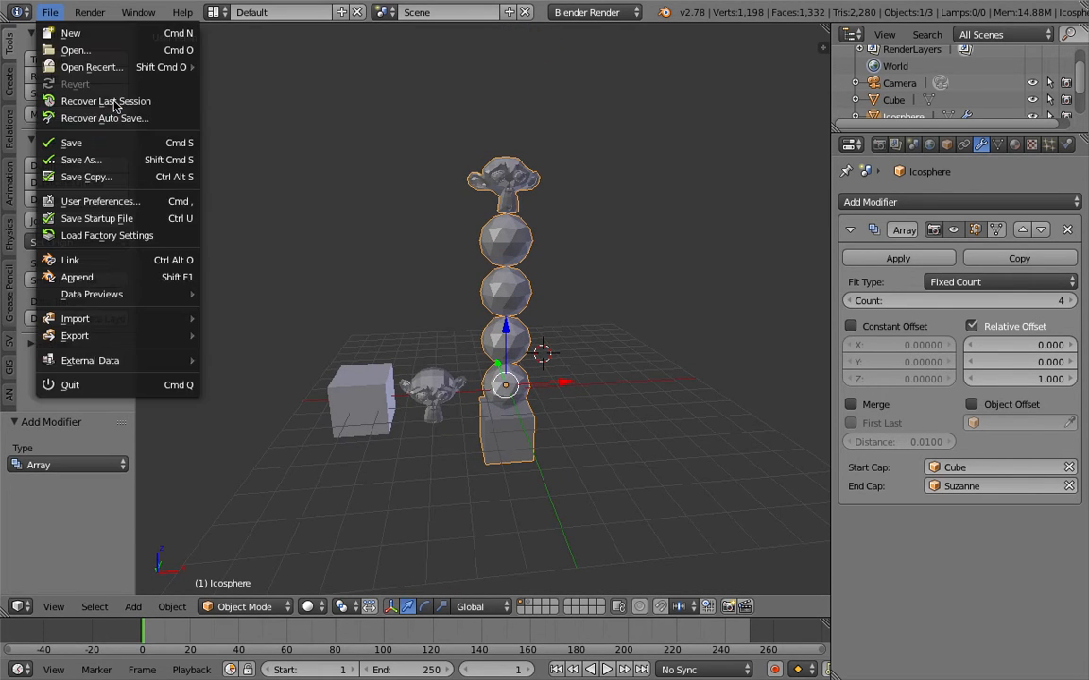
left_click(121, 158)
left_click(248, 78)
type("sv_")
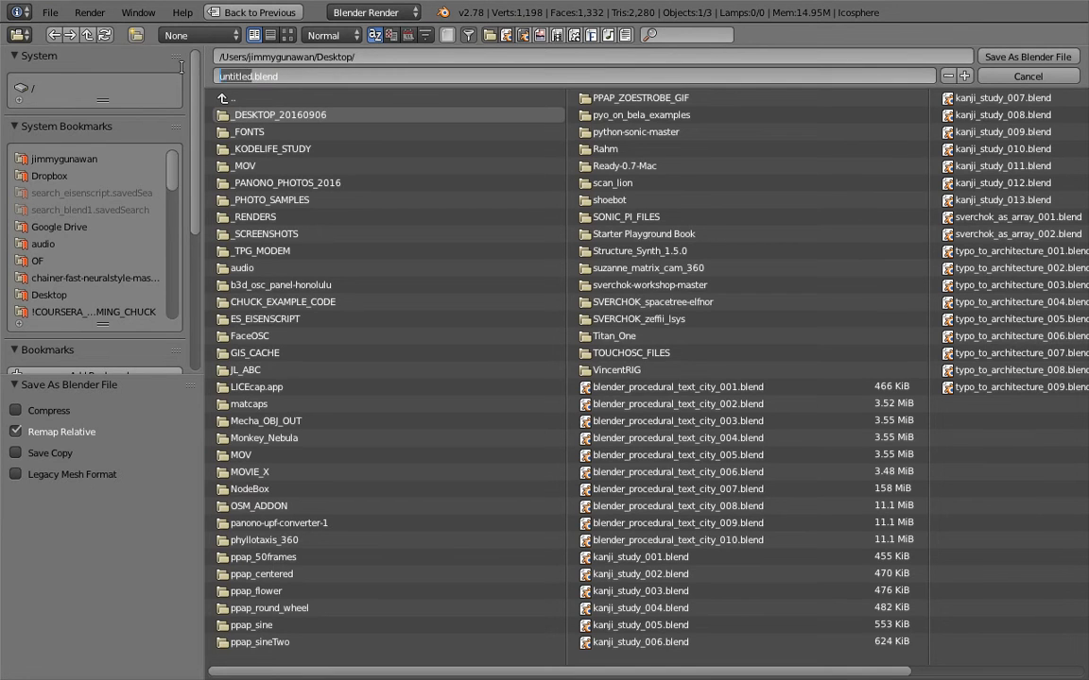
type("array_exploit")
type("_001")
key("Return")
left_click(1029, 57)
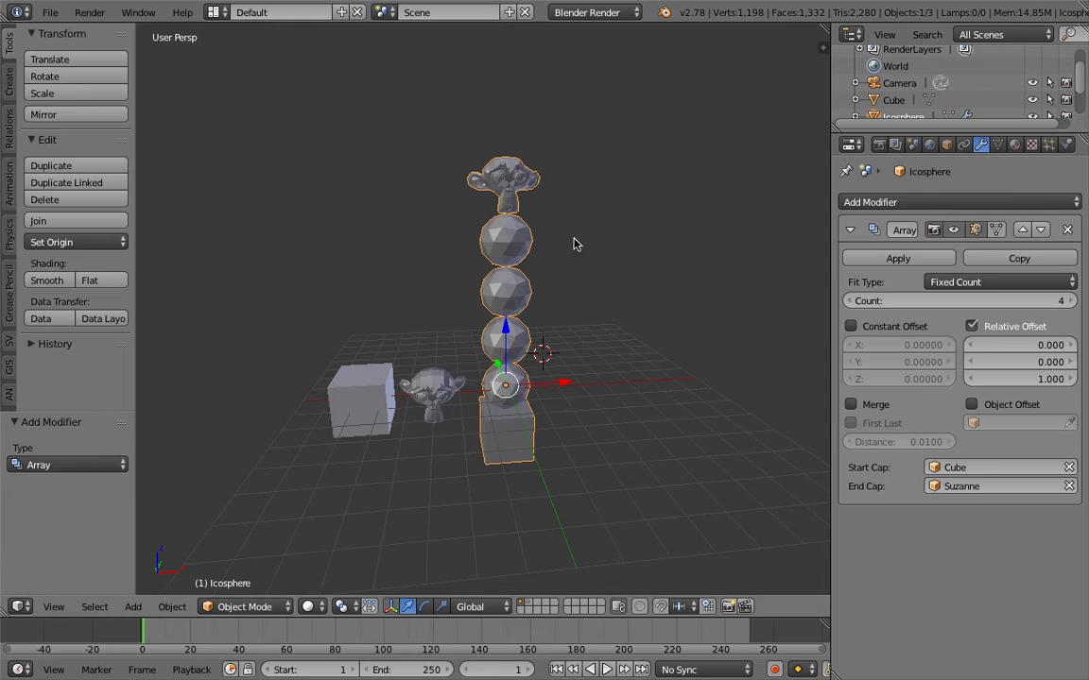
Step: Enable the object offset option on the Icosphere's Array modifier
middle_click_drag(661, 365, 568, 328)
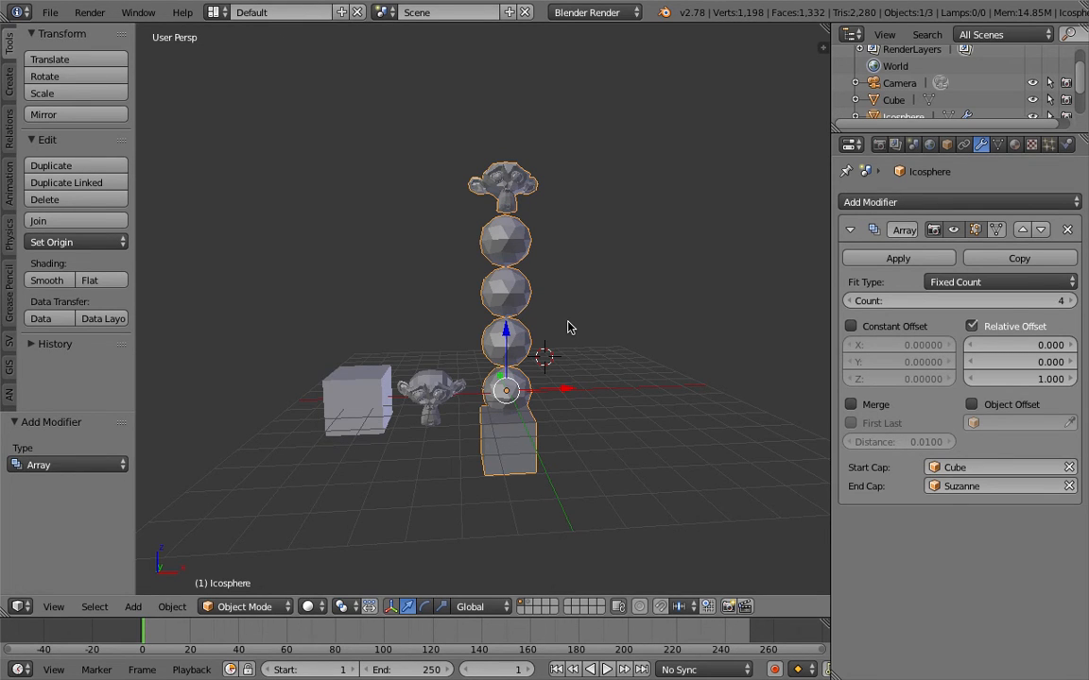
middle_click_drag(571, 328, 636, 335)
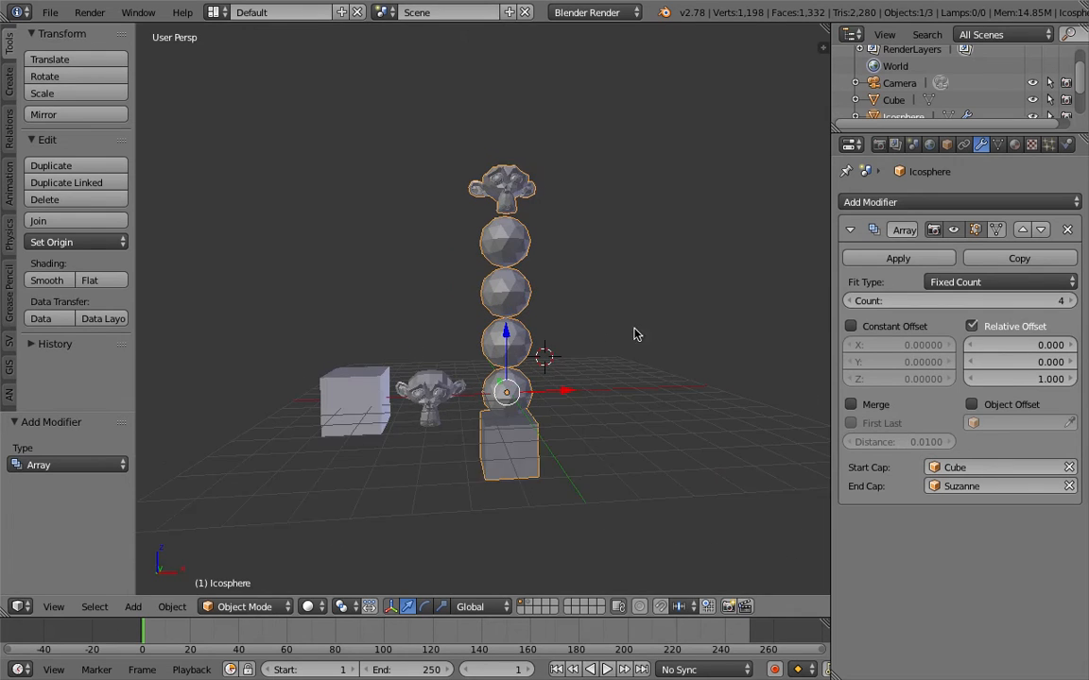
left_click(993, 407)
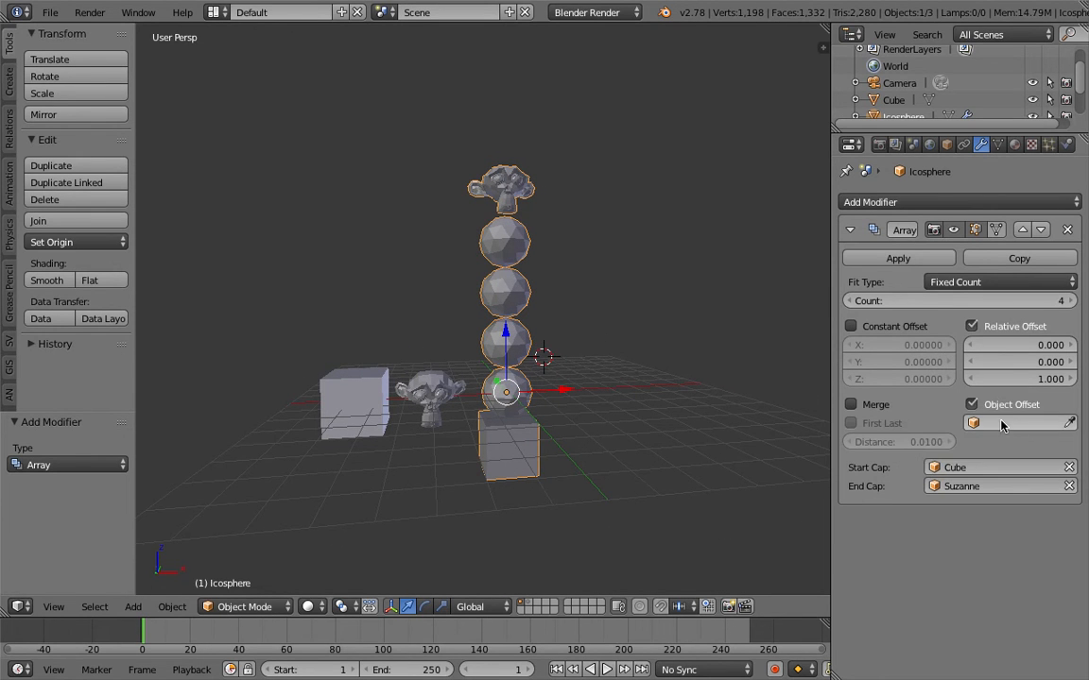
left_click(988, 422)
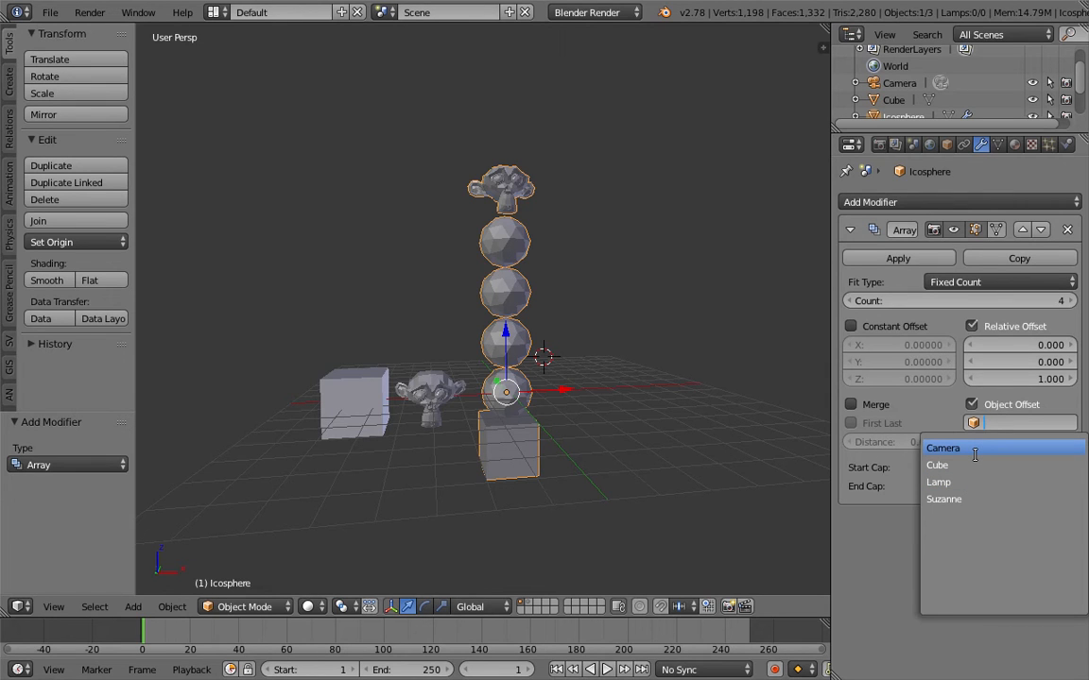
Step: Add an Empty to the scene and clear its location to place it at the world origin
key("shift+a")
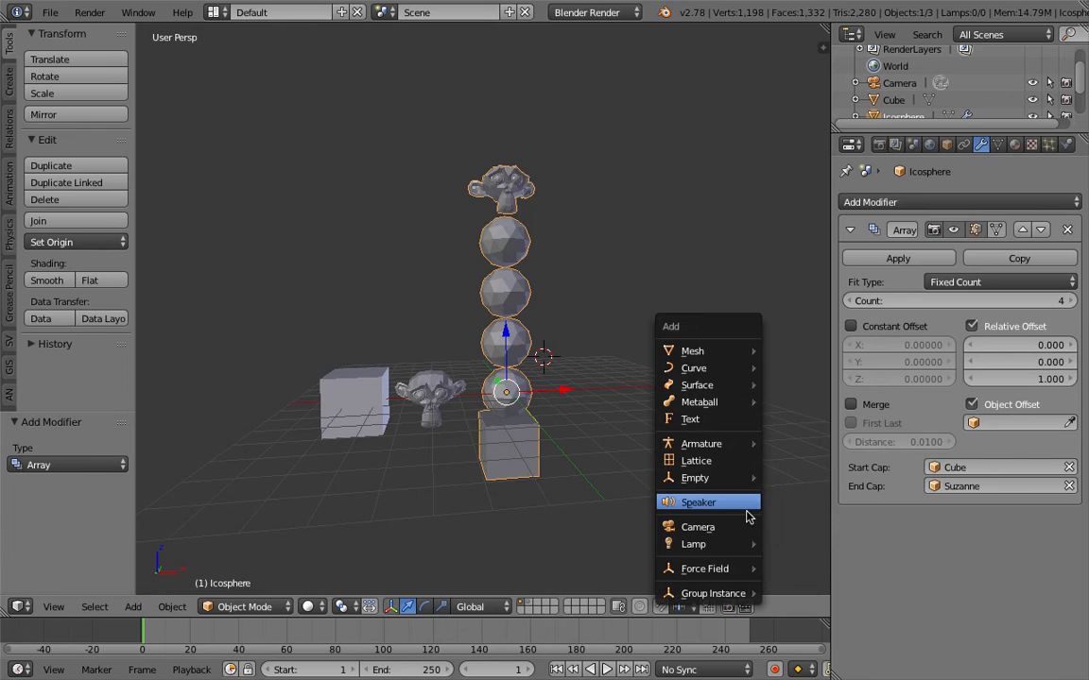
mouse_move(733, 479)
left_click(800, 479)
middle_click_drag(517, 397, 554, 379)
key("g")
left_click(645, 392)
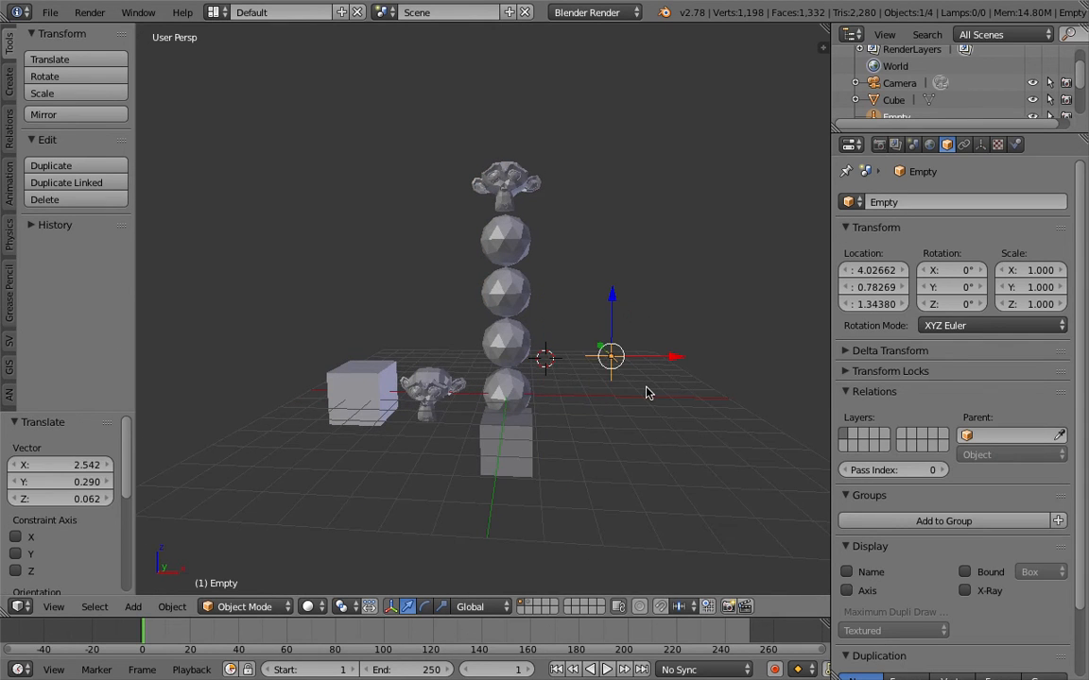
key("alt+g")
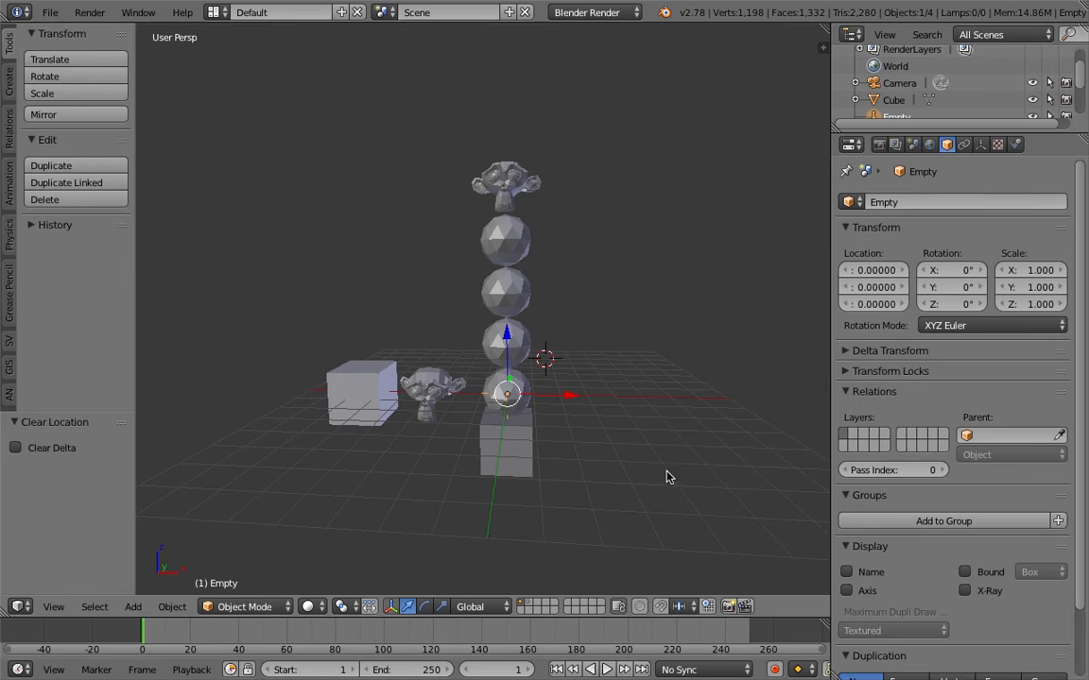
Step: Move the Icosphere array 4.216 units along the X axis
middle_click_drag(600, 442, 603, 435)
right_click(518, 378)
middle_click_drag(529, 352, 520, 333)
scroll(520, 338, "up", 2)
key("g")
key("x")
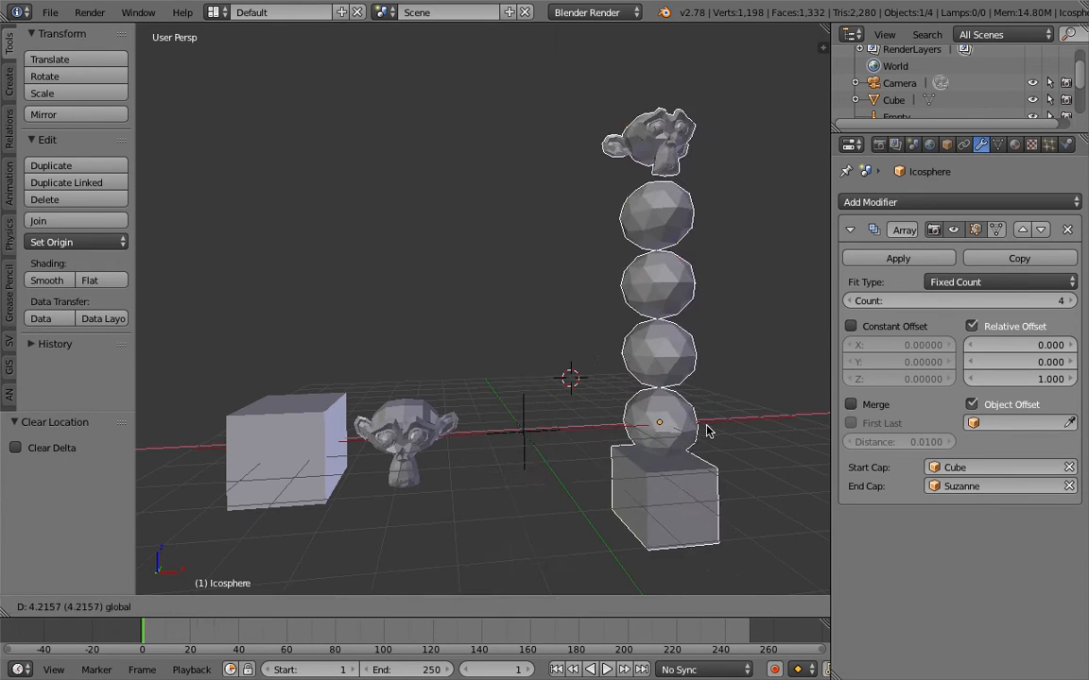
left_click(605, 413)
Step: Set the Empty as the object that drives the array's object offset
left_click(1016, 423)
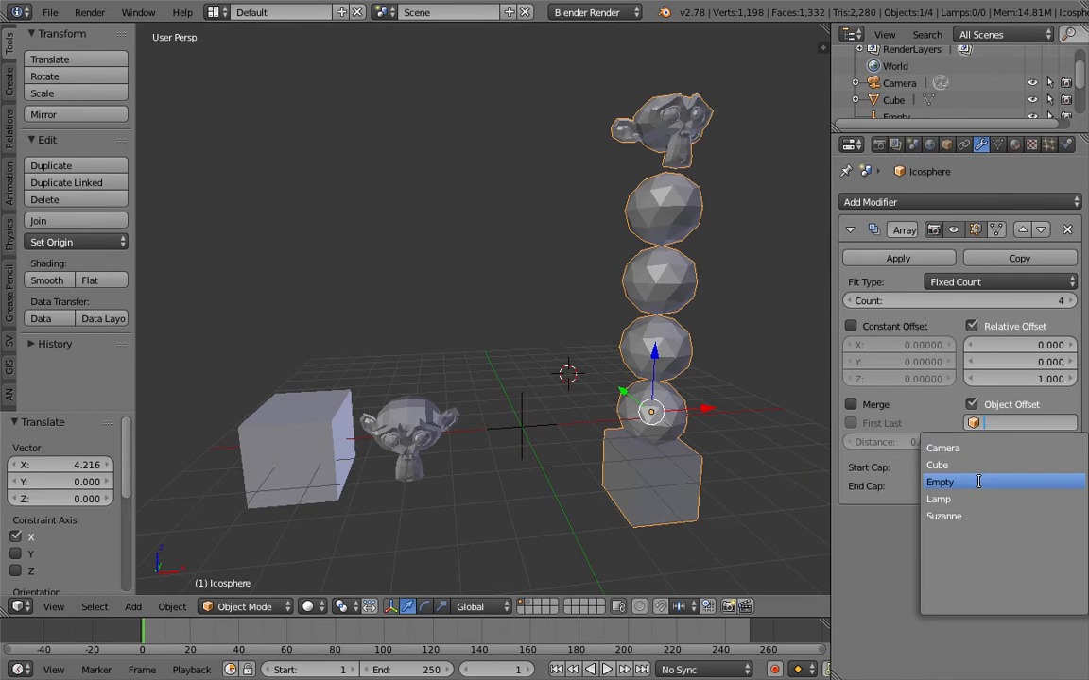
left_click(950, 484)
right_click(520, 417)
scroll(575, 413, "down", 2)
middle_click_drag(692, 415, 666, 413)
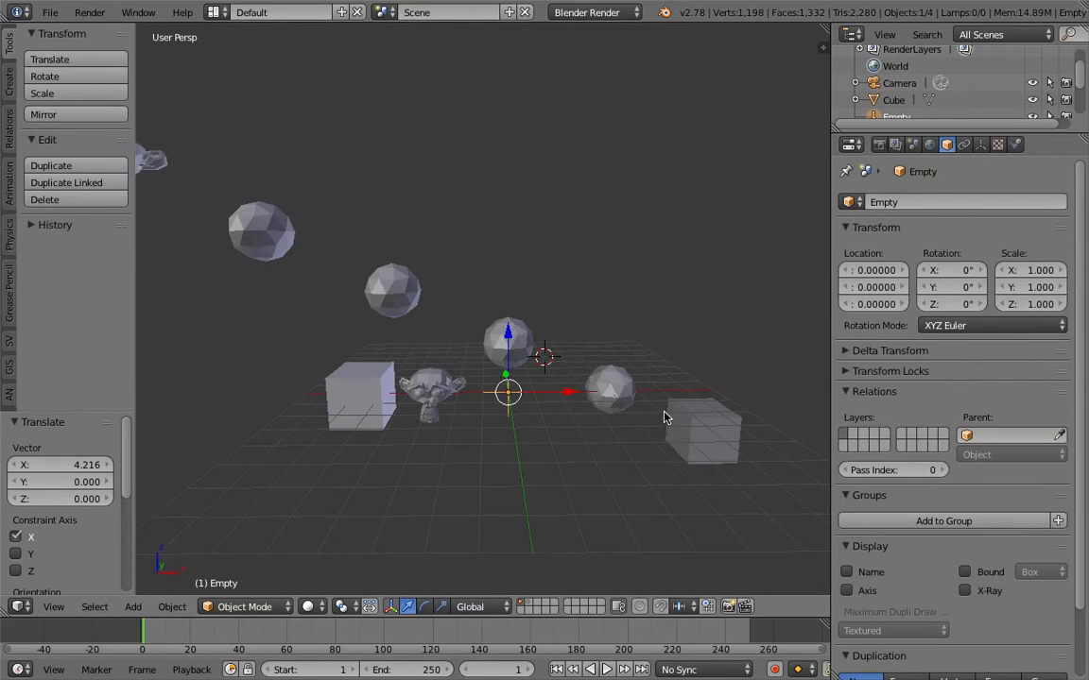
Step: Try moving the Empty freely to change the offset of the array copies
right_click(664, 412)
middle_click_drag(574, 319, 522, 368)
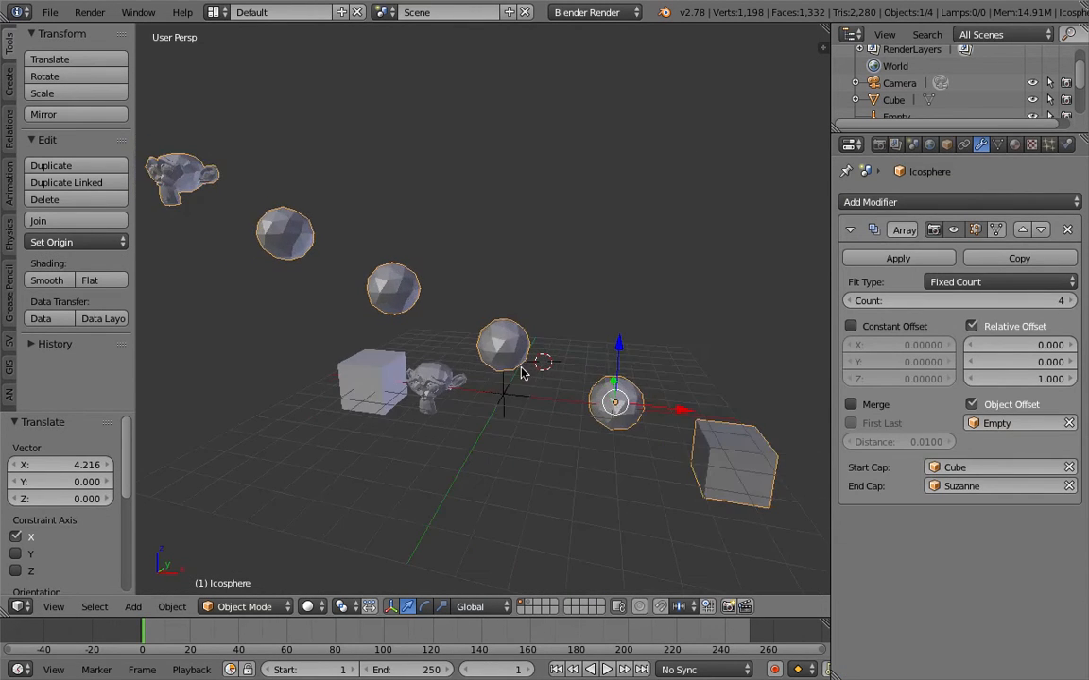
right_click(514, 388)
key("g")
right_click(611, 399)
Step: Clear the Icosphere's location to return the array to the world origin
right_click(613, 400)
key("alt+h")
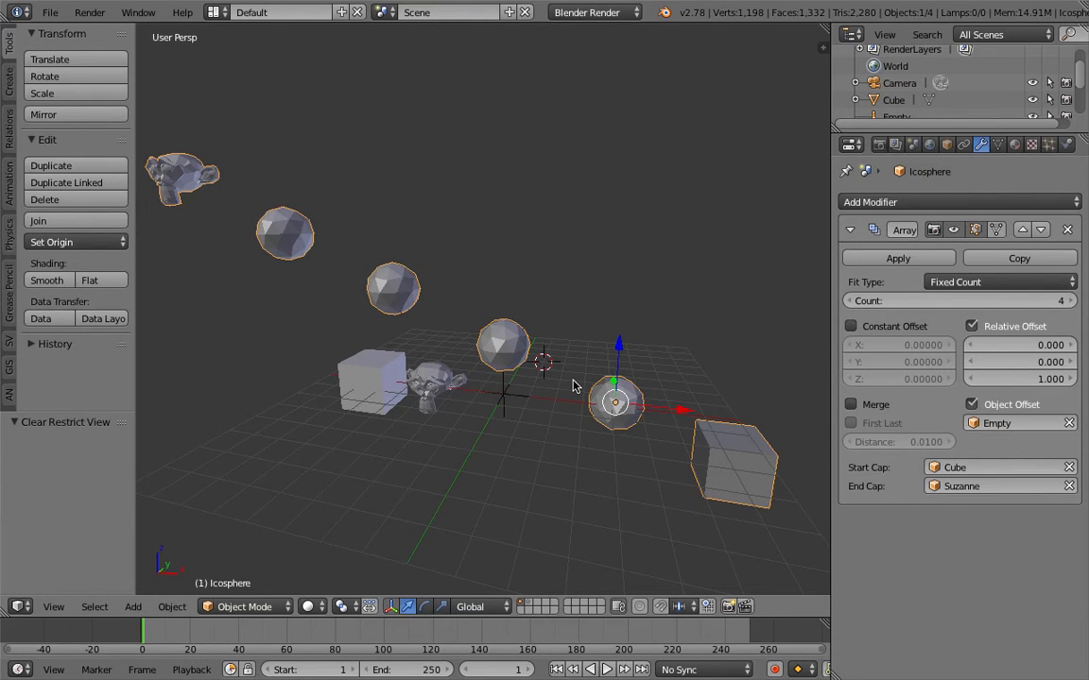
key("alt+g")
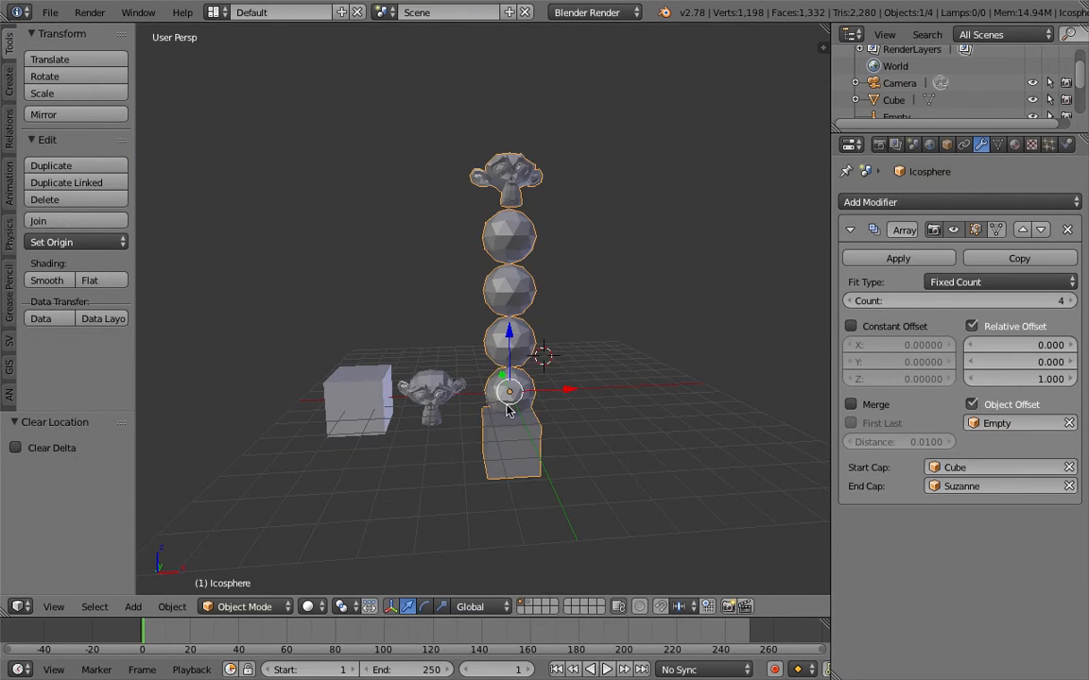
Step: Try rotating the Empty about the global Y axis and about the global Z axis
right_click(511, 391)
middle_click_drag(515, 391, 562, 408)
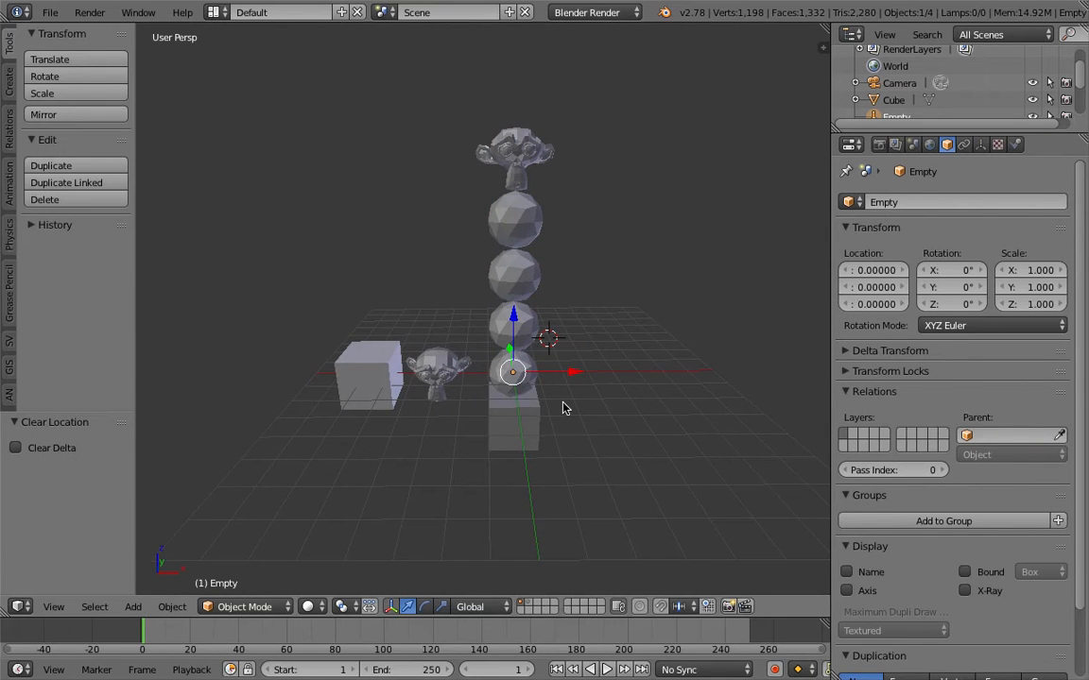
key("r")
key("y")
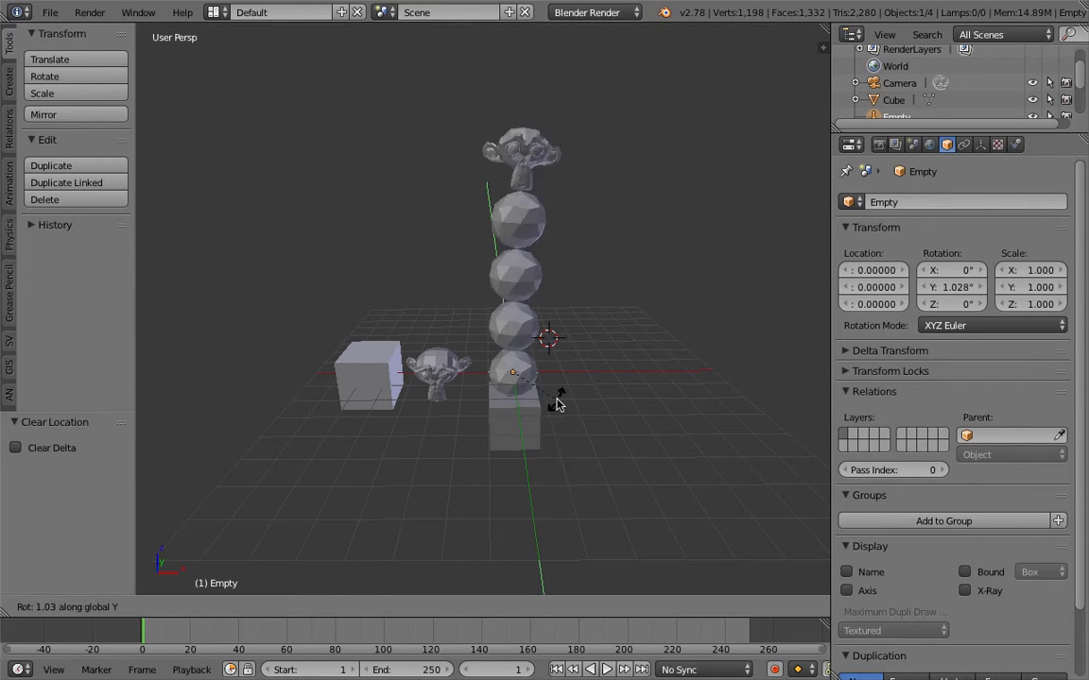
right_click(511, 388)
middle_click_drag(502, 404, 531, 432)
key("r")
key("z")
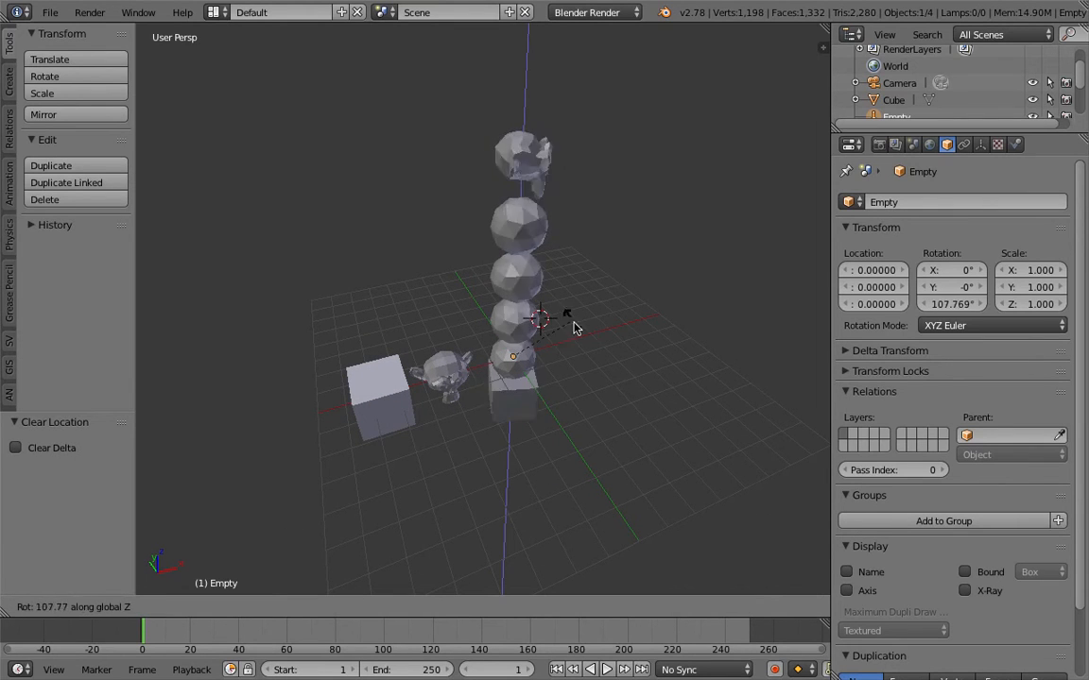
right_click(567, 370)
Step: Try rotating the Empty freely with trackball rotation to twist the array
middle_click_drag(569, 372, 506, 356)
key("r")
key("r")
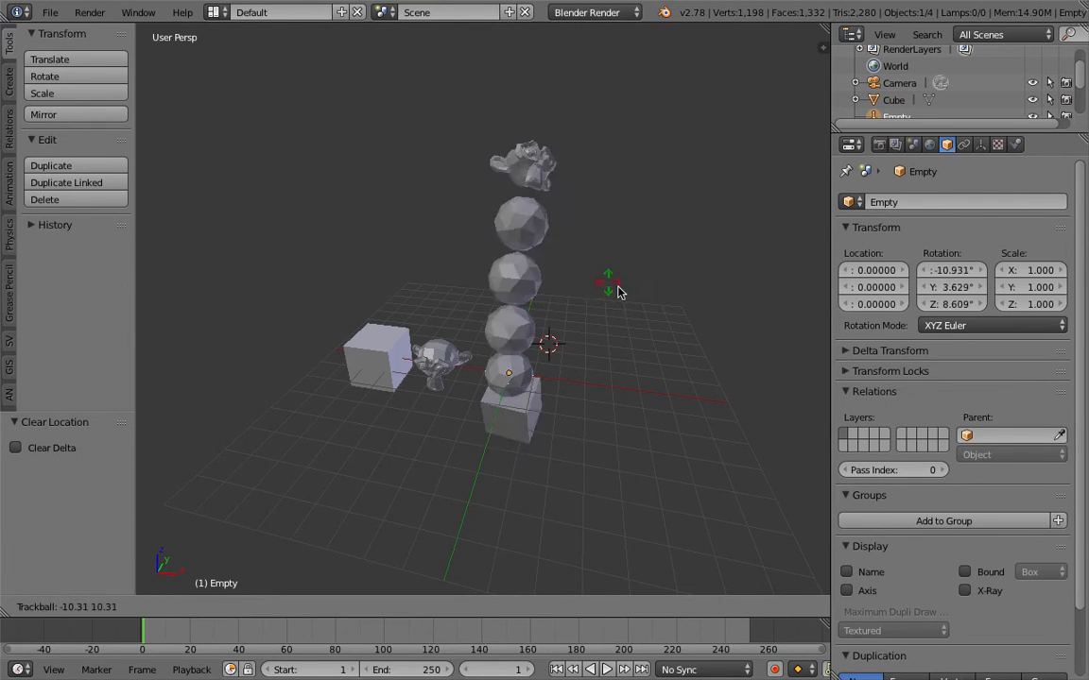
right_click(540, 305)
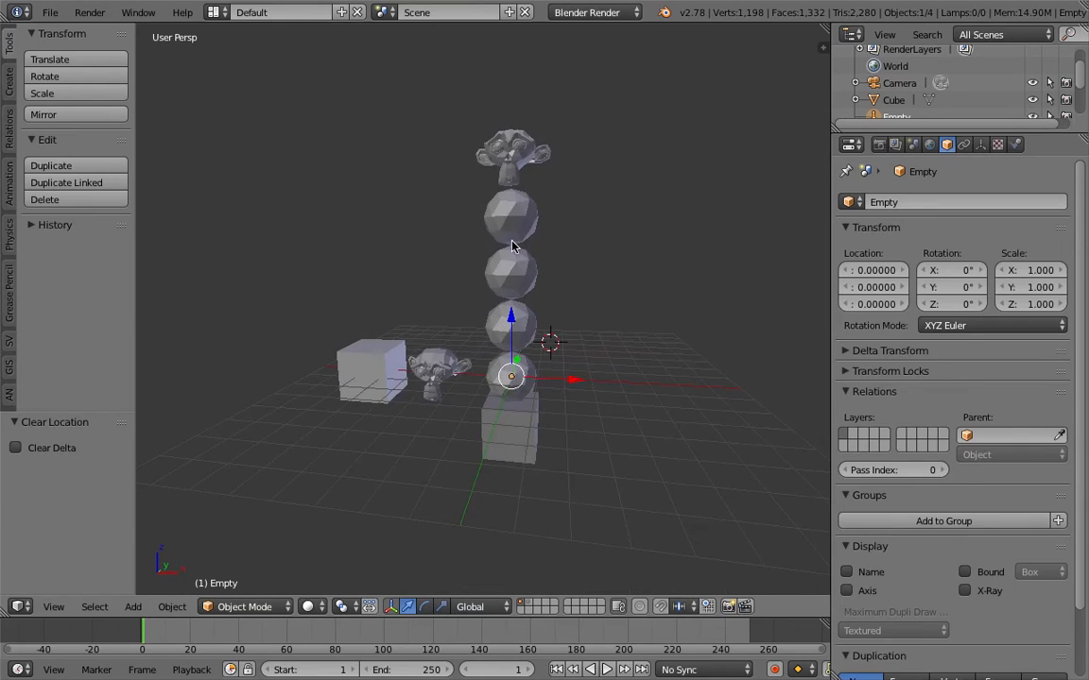
Step: Select the Icosphere and examine the stacked array from several angles
right_click(501, 240)
middle_click_drag(575, 265, 517, 236)
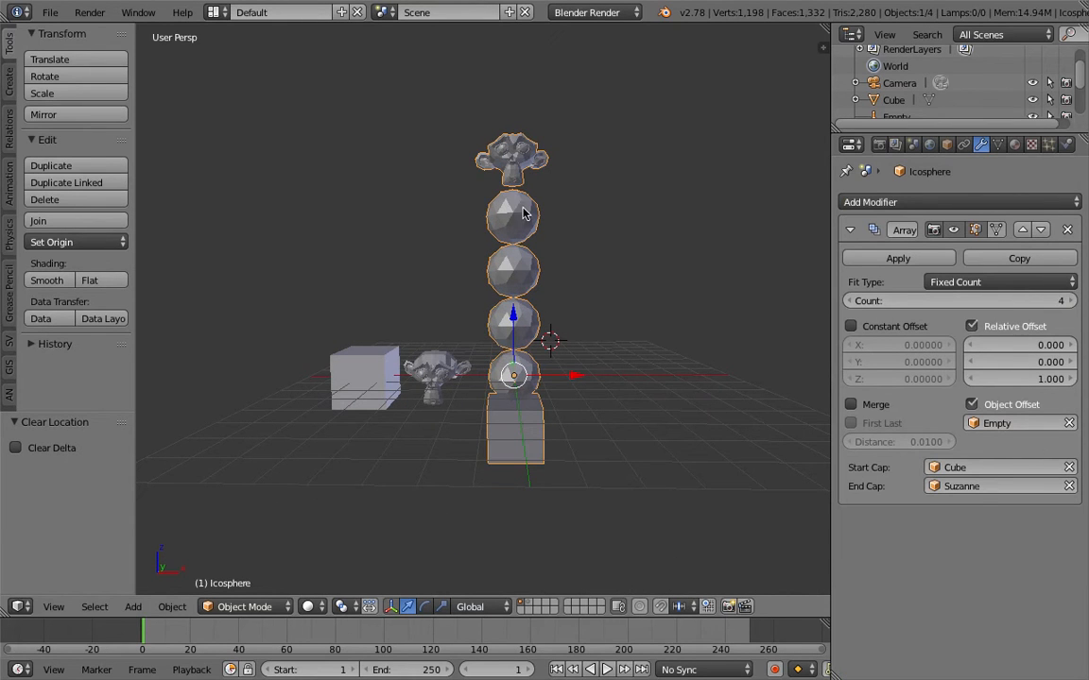
mouse_move(508, 375)
middle_mouse_down()
mouse_move(561, 355)
mouse_move(519, 370)
middle_mouse_up()
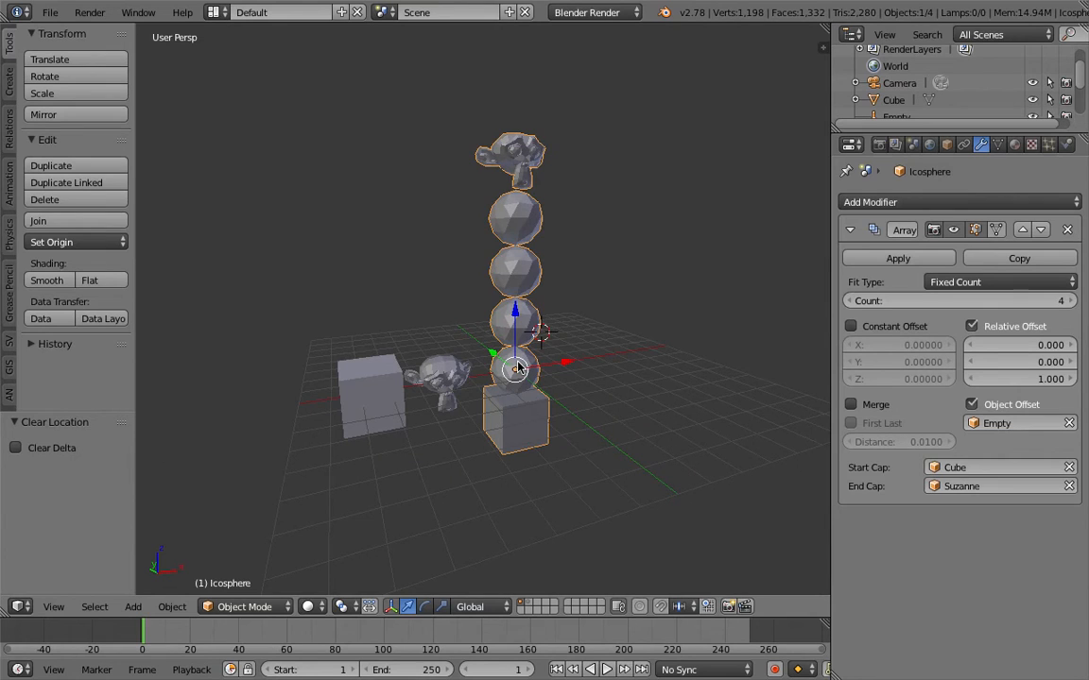
mouse_move(517, 370)
middle_mouse_down()
mouse_move(473, 357)
mouse_move(540, 367)
mouse_move(522, 377)
mouse_move(542, 348)
mouse_move(557, 354)
mouse_move(519, 359)
middle_mouse_up()
scroll(518, 359, "up", 2)
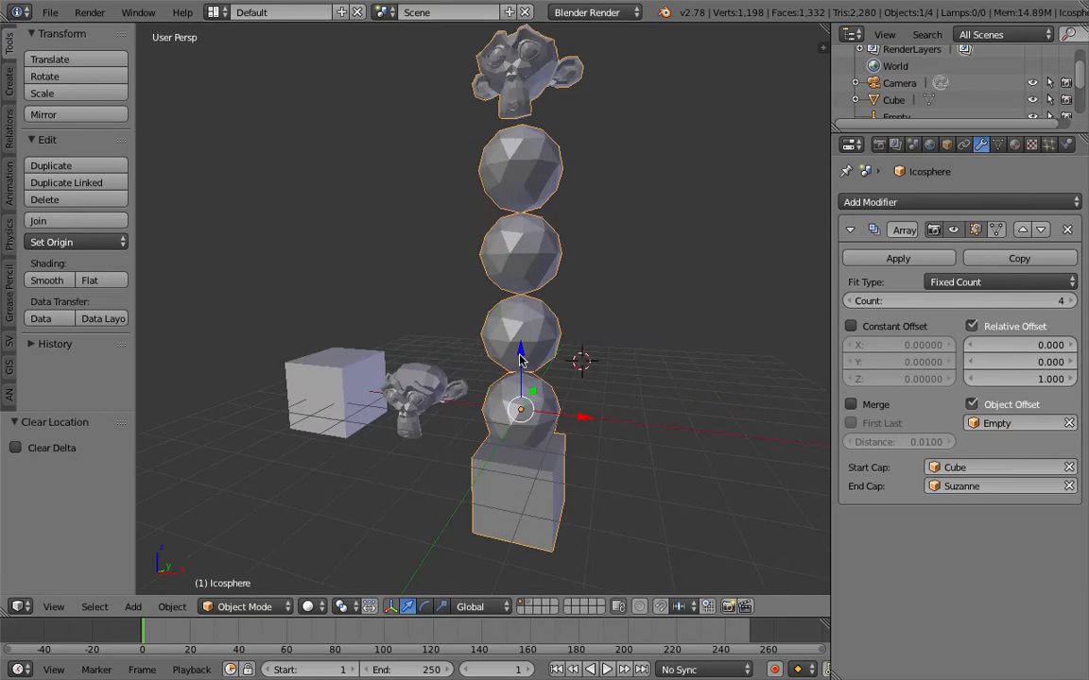
scroll(535, 335, "down", 3)
Step: Save the scene, including the array's Empty object offset, to file
middle_click_drag(579, 316, 569, 318)
left_click(53, 14)
left_click(53, 19)
left_click(53, 14)
left_click(76, 149)
left_click(964, 75)
left_click(1003, 57)
middle_click_drag(583, 333, 518, 354)
key("ctrl+s")
left_click(518, 354)
Step: Switch to the Compositing screen layout, enlarge its lower editors and set the node editor to Sverchok nodes
left_click(213, 12)
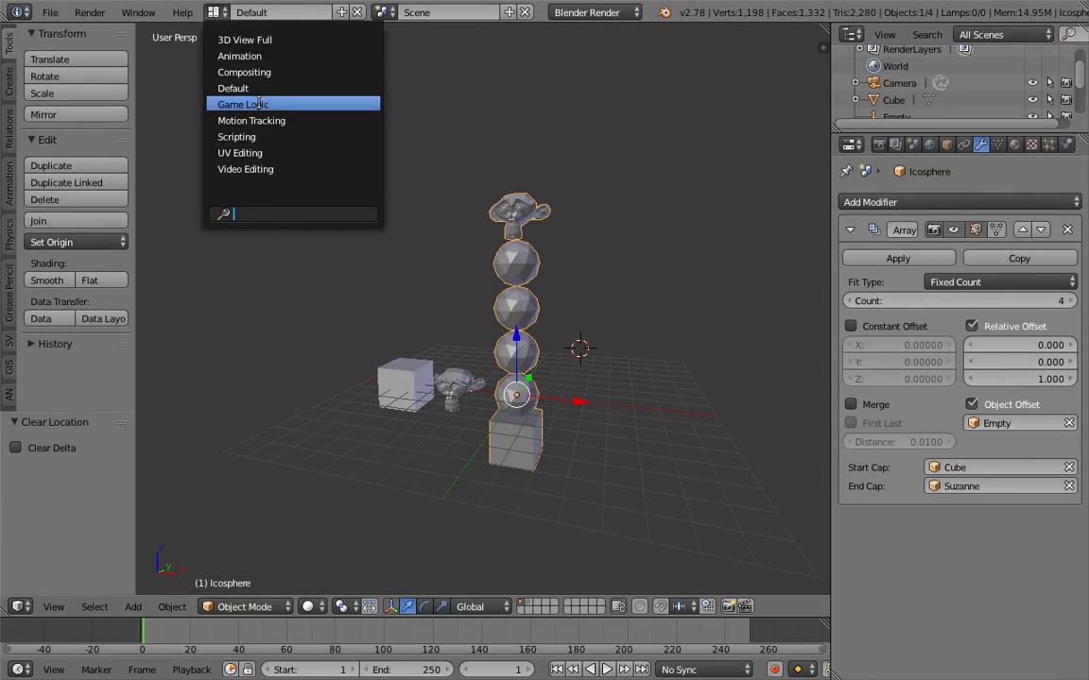
left_click(242, 72)
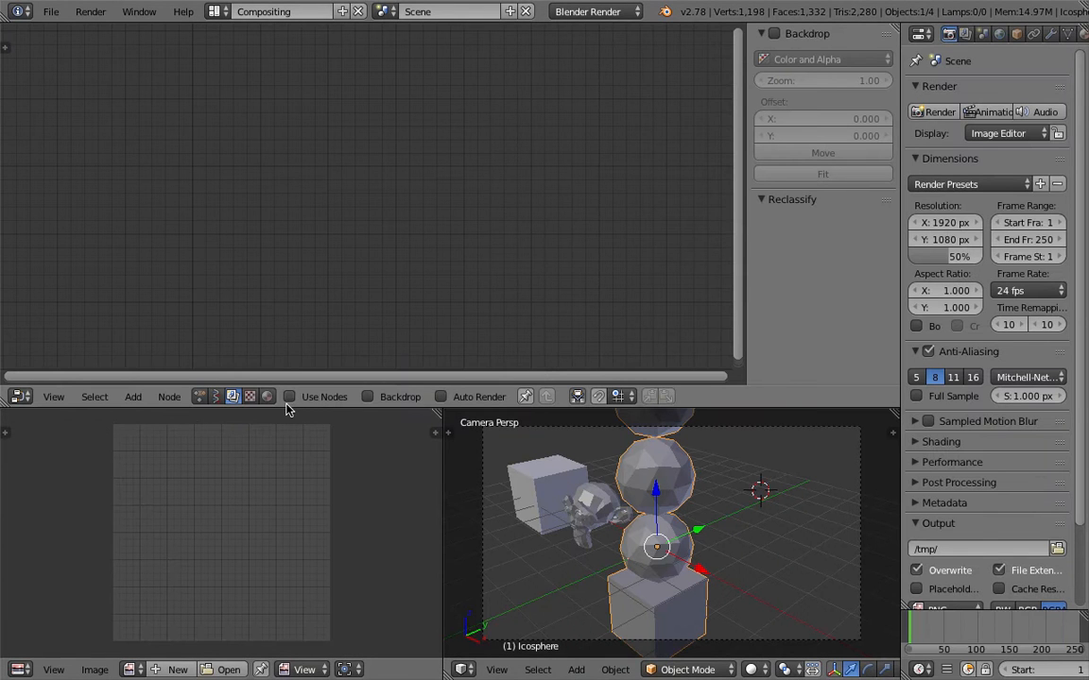
left_click_drag(288, 407, 228, 369)
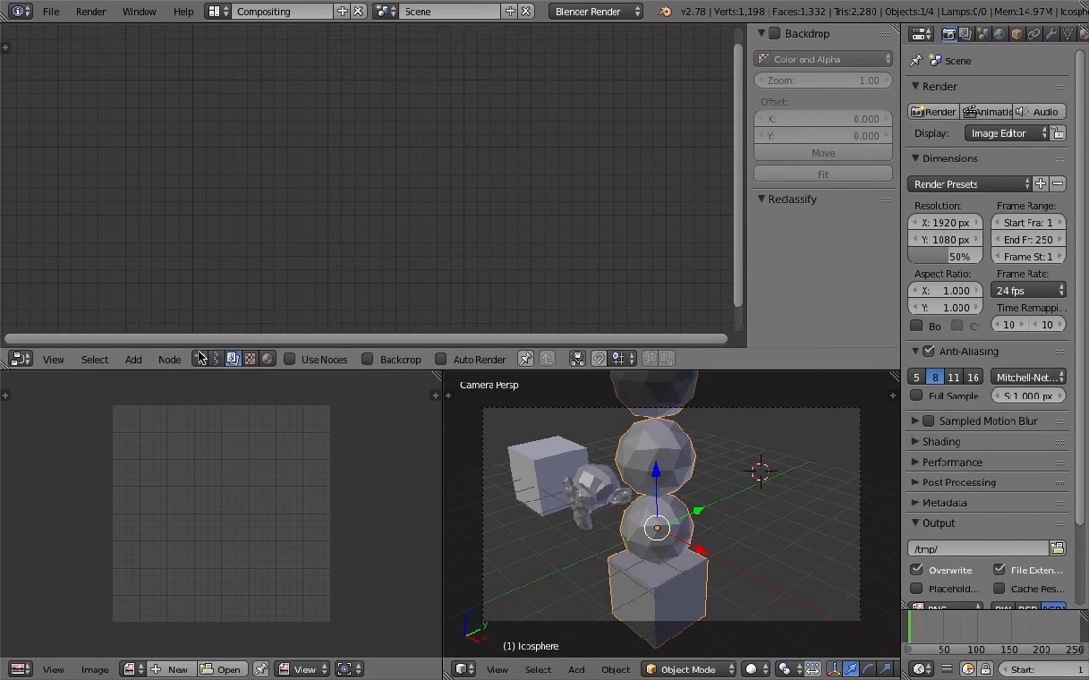
left_click(215, 359)
middle_click_drag(350, 283, 353, 218)
Step: Delete the Empty at the base of the Icosphere stack
middle_click_drag(787, 484, 705, 526)
scroll(725, 480, "down", 4)
scroll(684, 511, "up", 2)
key("g")
right_click(707, 545)
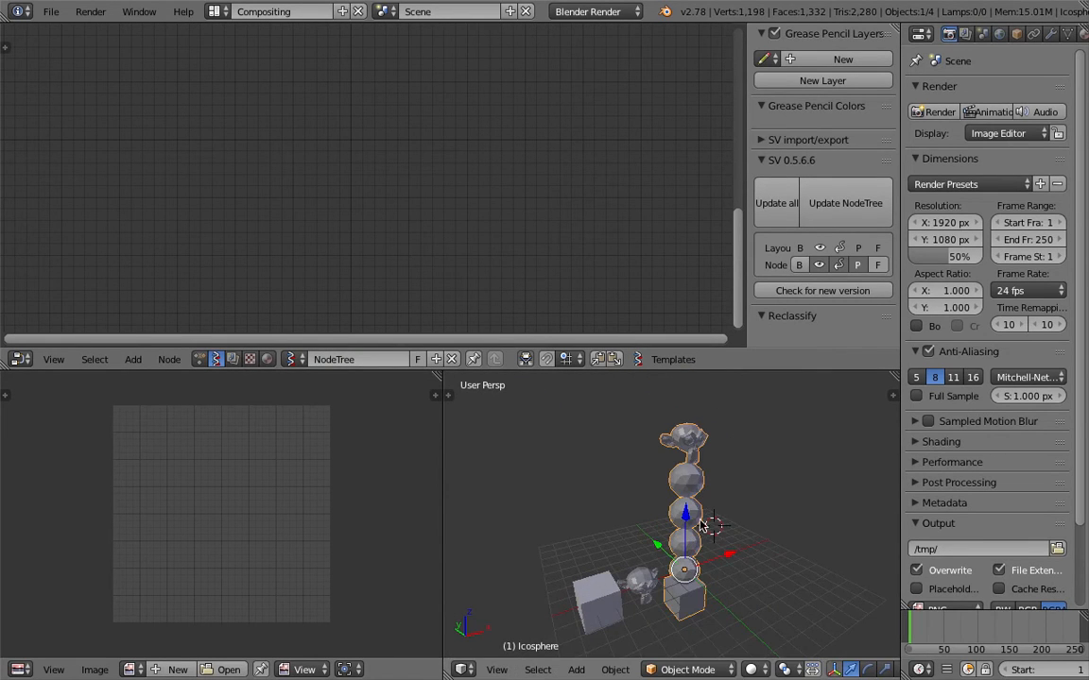
right_click(686, 569)
key("x")
left_click(689, 569)
Step: Try moving the Icosphere array freely in the 3D view
right_click(698, 560)
middle_click_drag(704, 560, 631, 539)
key("g")
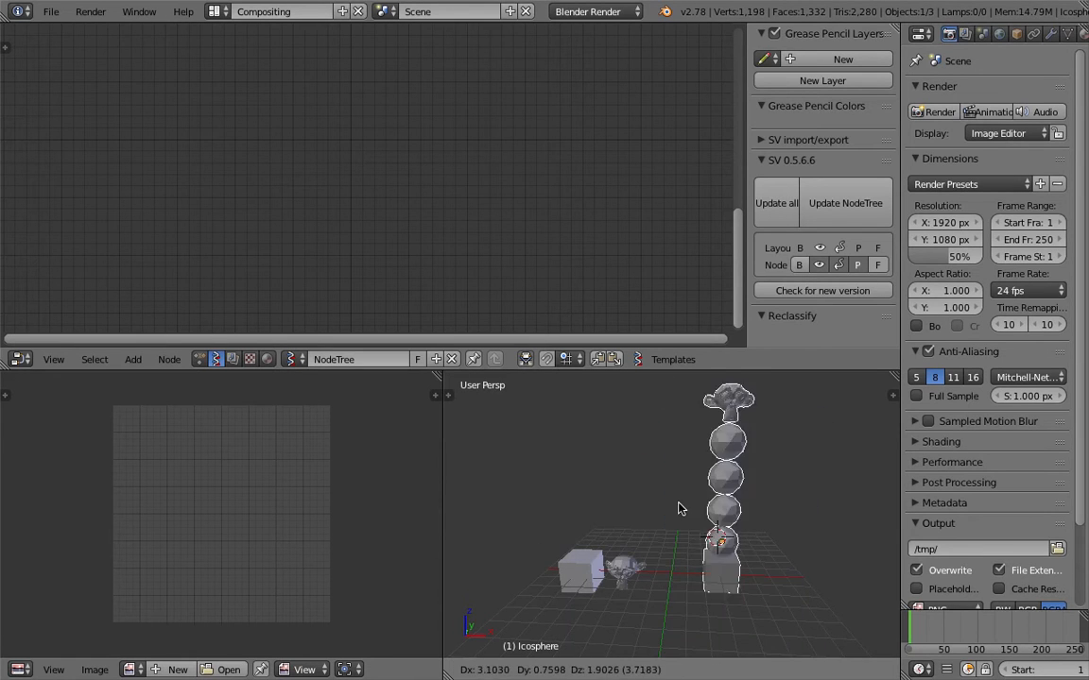
right_click(688, 539)
middle_click_drag(741, 593, 689, 527)
key("g")
right_click(736, 519)
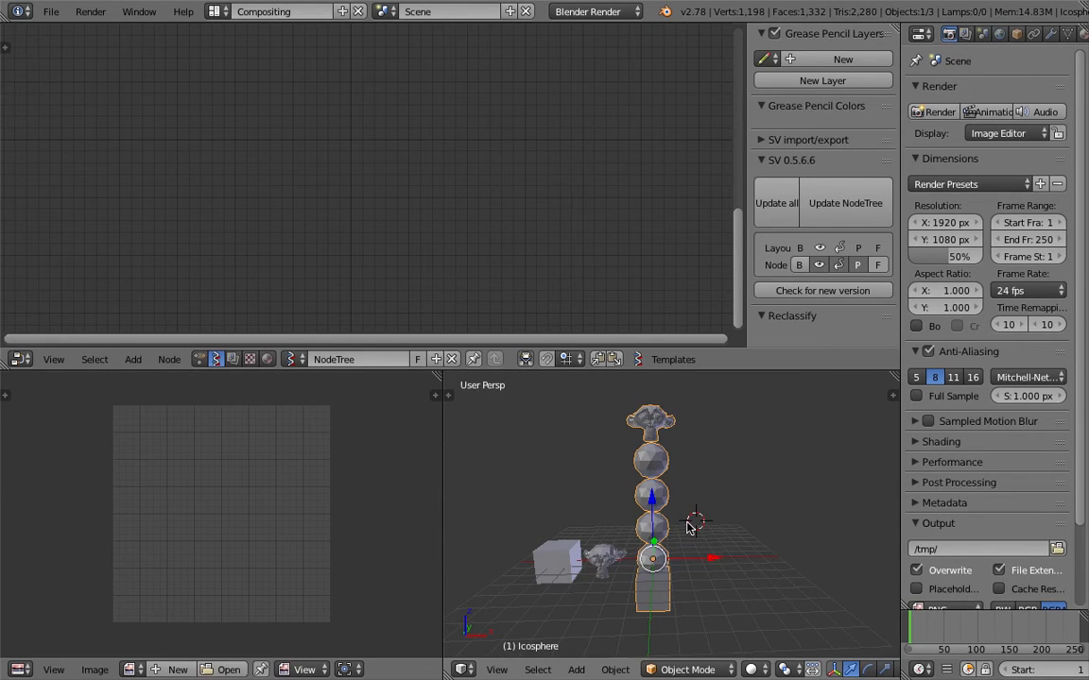
Step: Add an Objects in node to the Sverchok node tree
key("space")
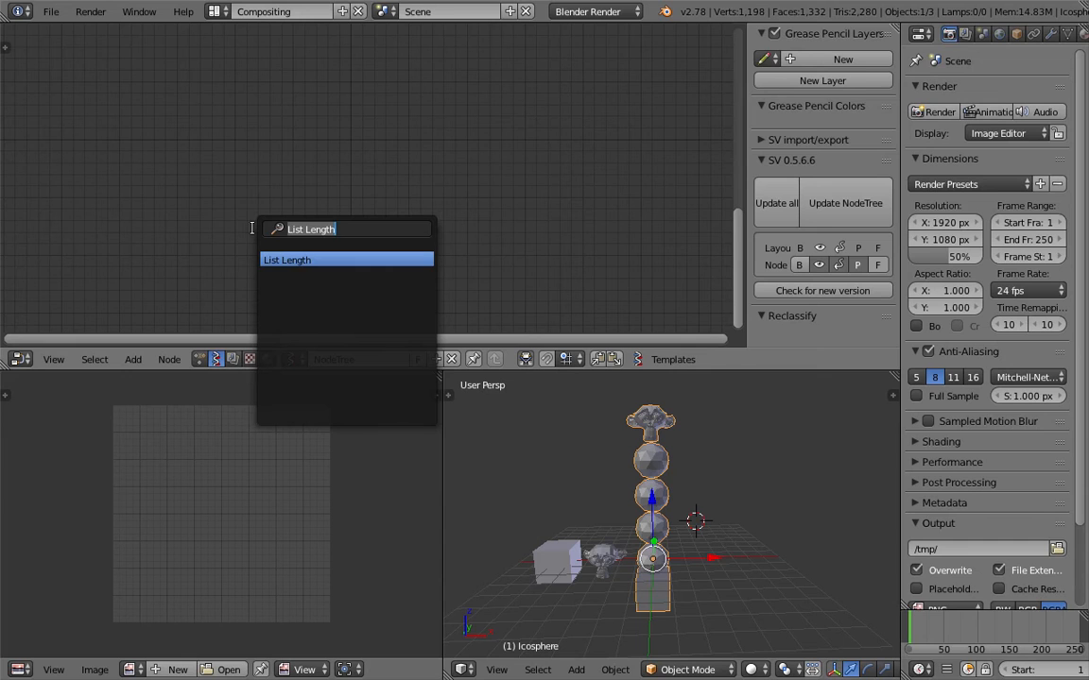
type("selec")
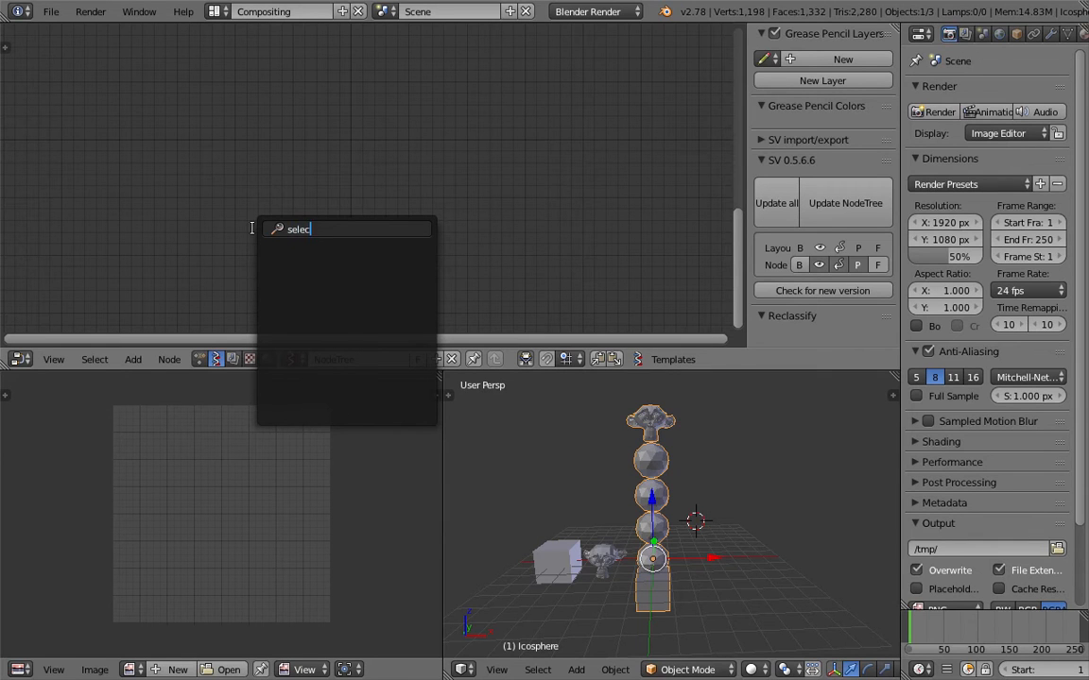
type("object")
key("Down")
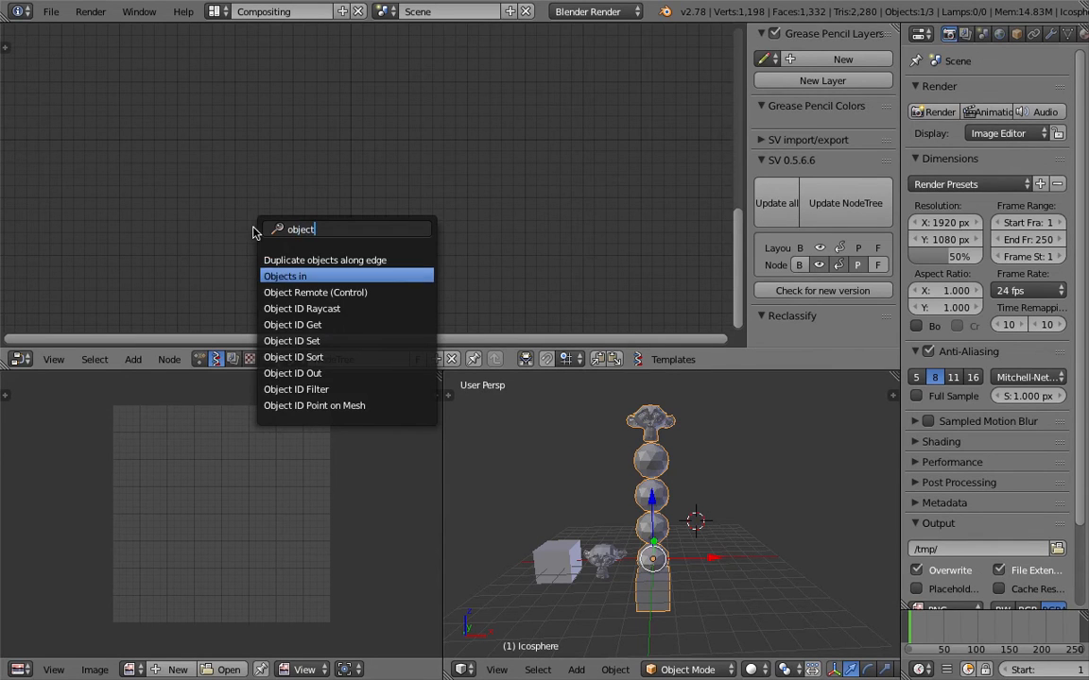
key("Return")
left_click(214, 127)
scroll(209, 133, "up", 1)
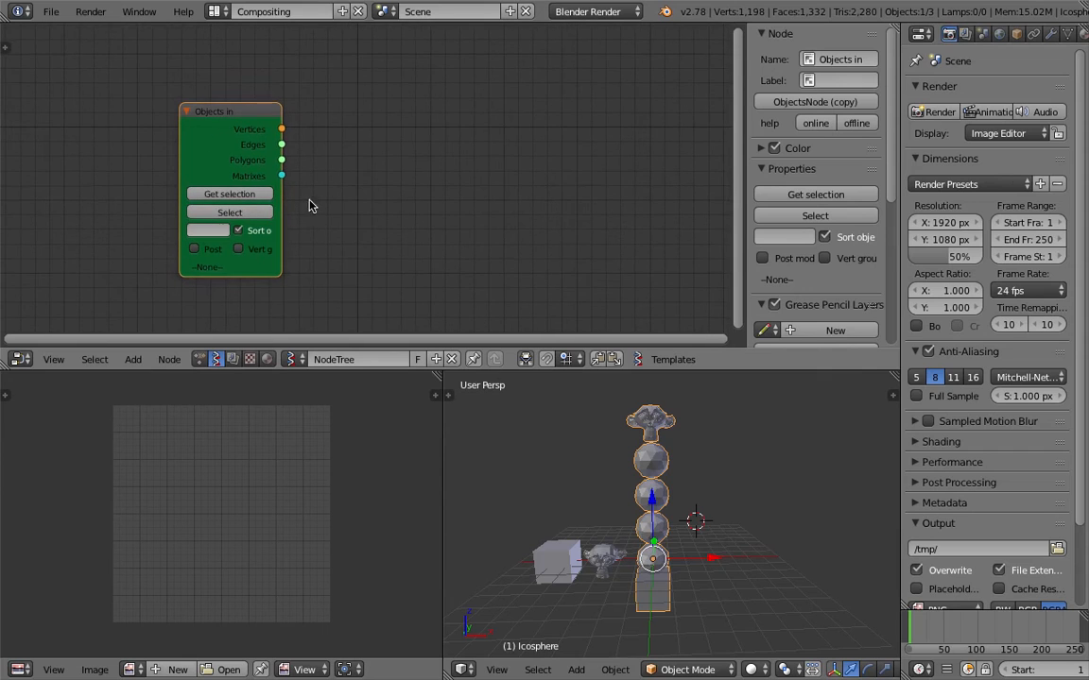
Step: Load the selected Icosphere into the Objects in node
middle_click_drag(647, 497, 657, 497)
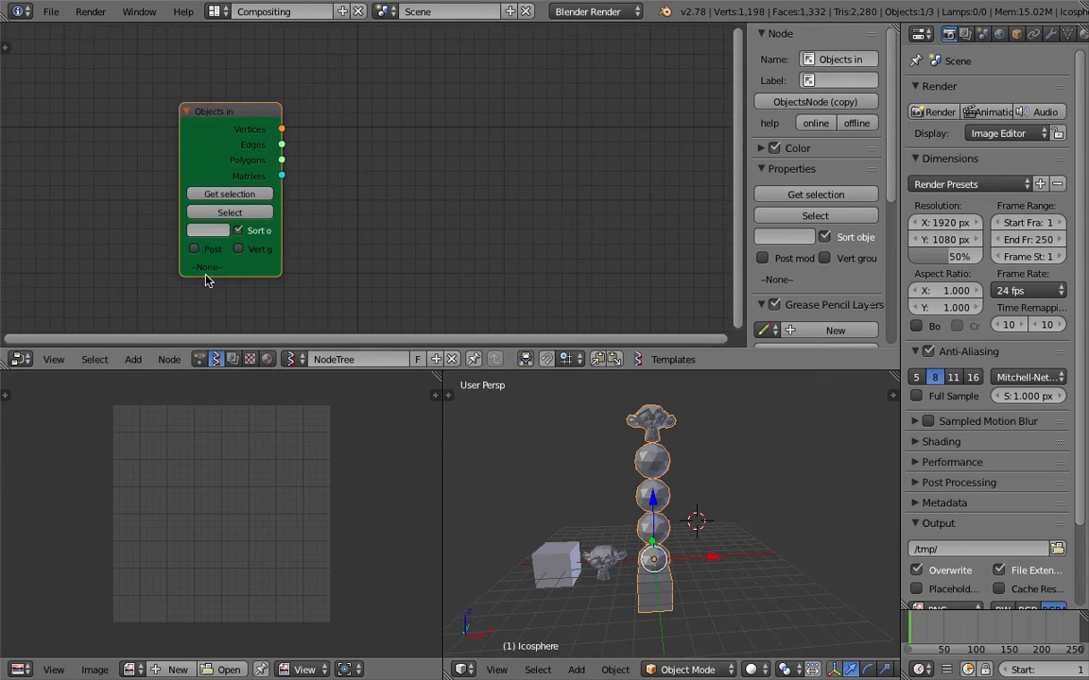
left_click(225, 195)
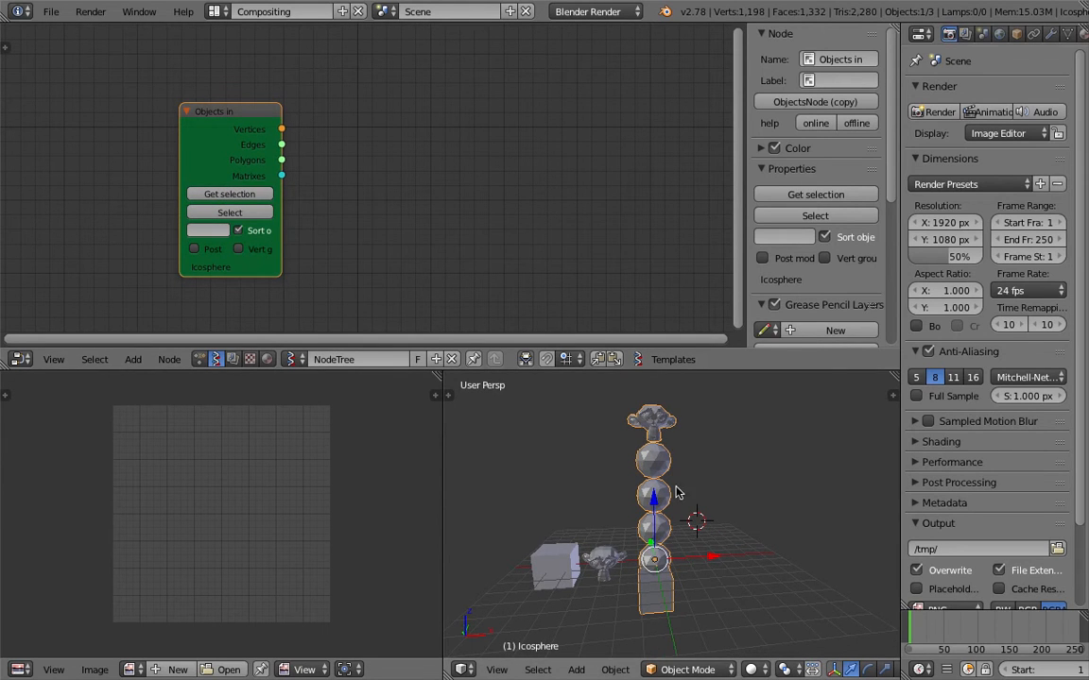
middle_click_drag(671, 452, 719, 396)
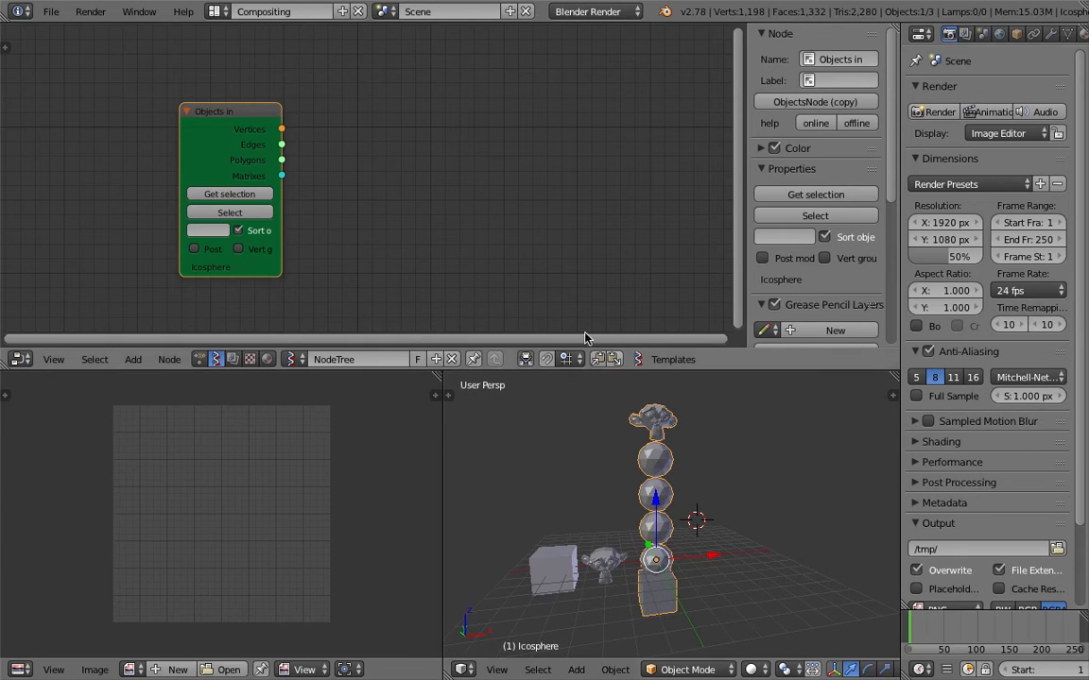
Step: Add a Separate Loose Parts node and feed it the Vertices and Polygons outputs of the Objects in node
scroll(284, 125, "down", 2, "ctrl")
key("shift+a")
left_click(331, 132)
type("sepa")
key("Return")
left_click(347, 138)
left_click_drag(254, 129, 335, 188)
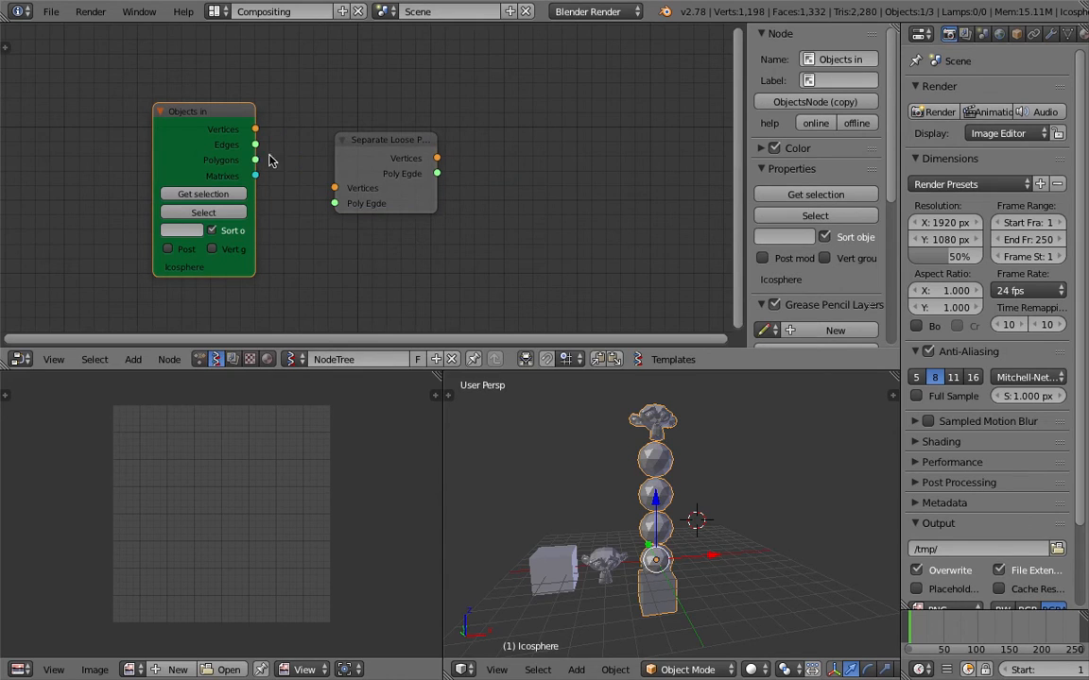
left_click_drag(255, 161, 335, 203)
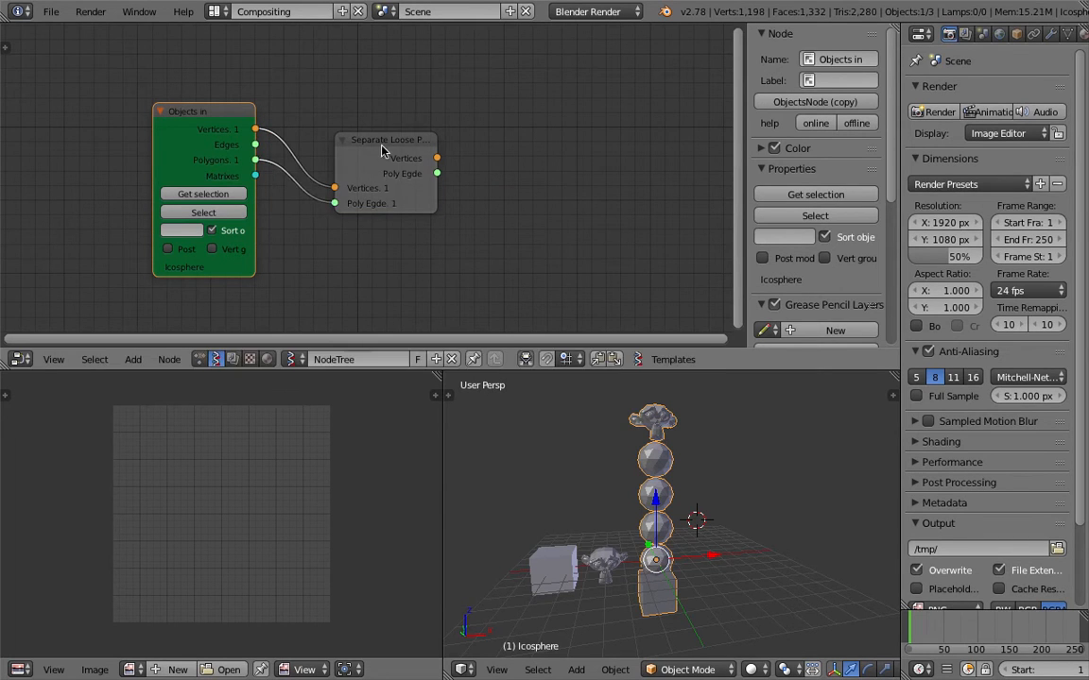
Step: Add a Viewer Draw node and connect the Vertices and Poly Egde outputs of the Separate Loose Parts node to it
left_click_drag(382, 145, 367, 127)
key("shift+a")
left_click(493, 131)
type("vi")
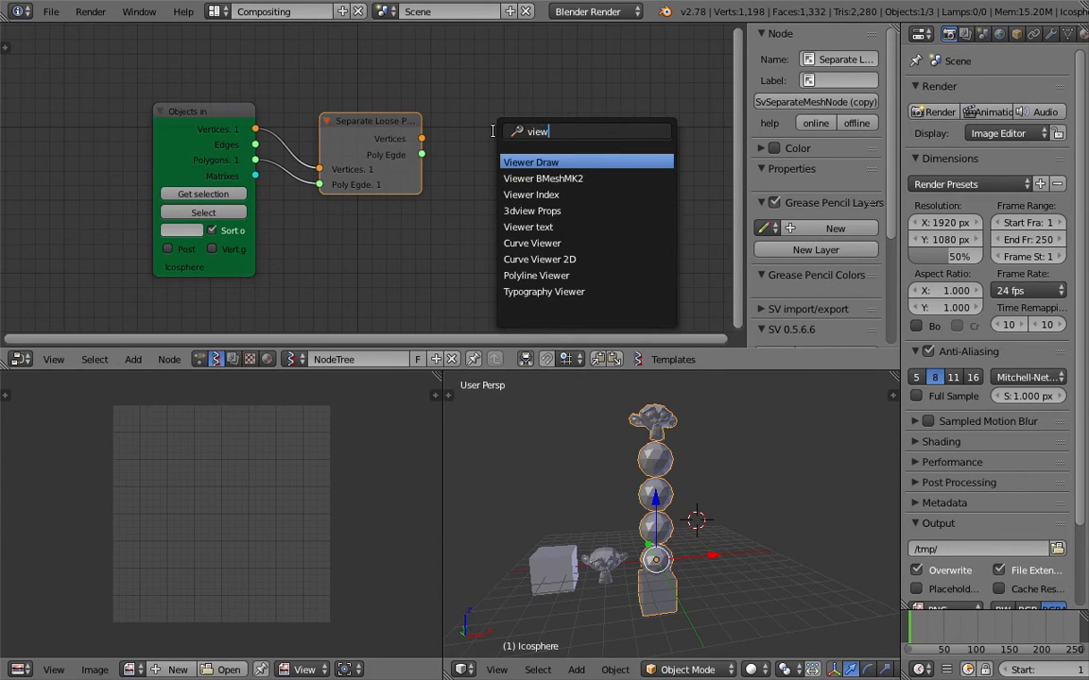
type("ew")
key("Return")
left_click(501, 142)
mouse_move(421, 139)
left_mouse_down()
mouse_move(503, 223)
mouse_move(580, 224)
left_mouse_up()
Step: Add a Matrix in node below the Separate Loose Parts node and connect it to the Viewer Draw matrix input
middle_click_drag(440, 241, 439, 236)
key("space")
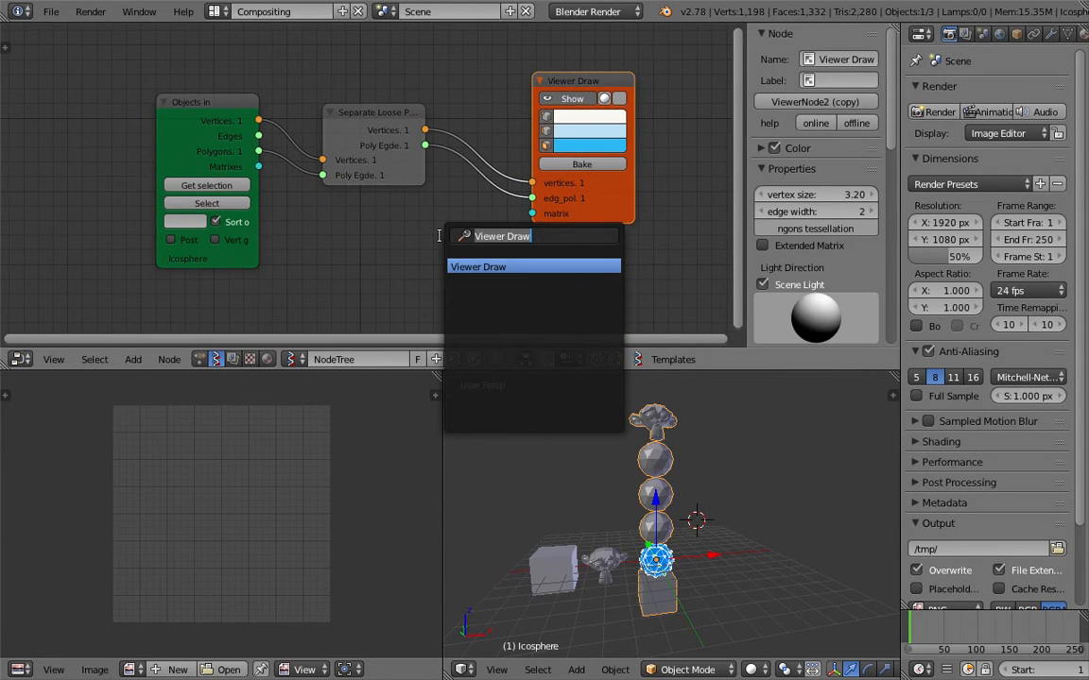
type("matrix i")
key("Return")
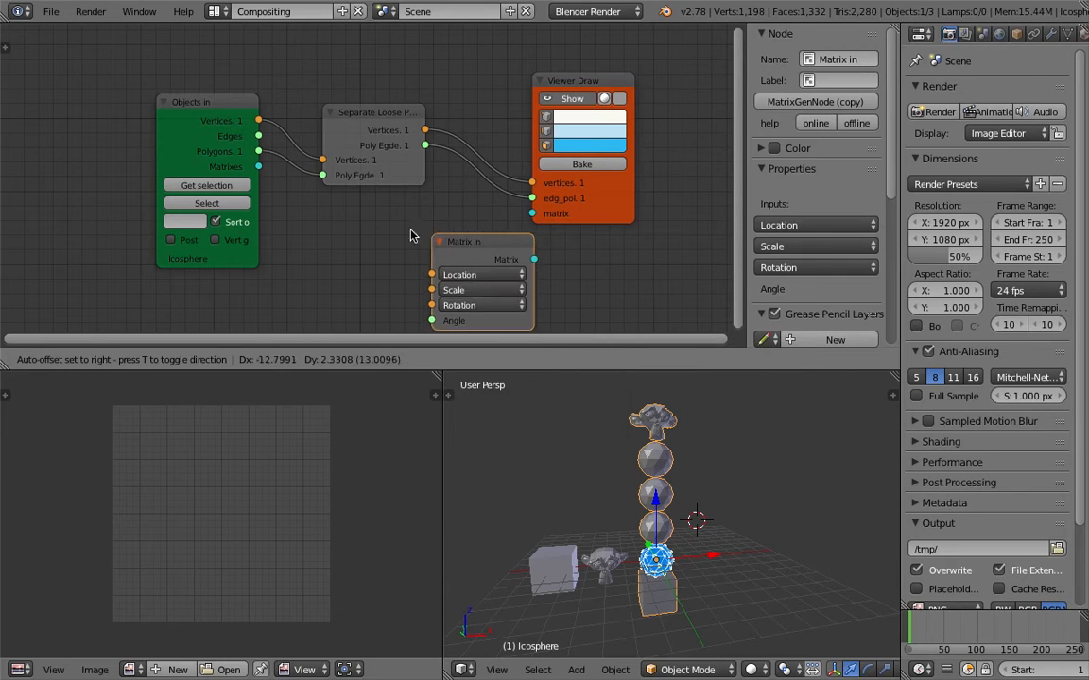
left_click(360, 221)
left_click_drag(484, 244, 533, 214)
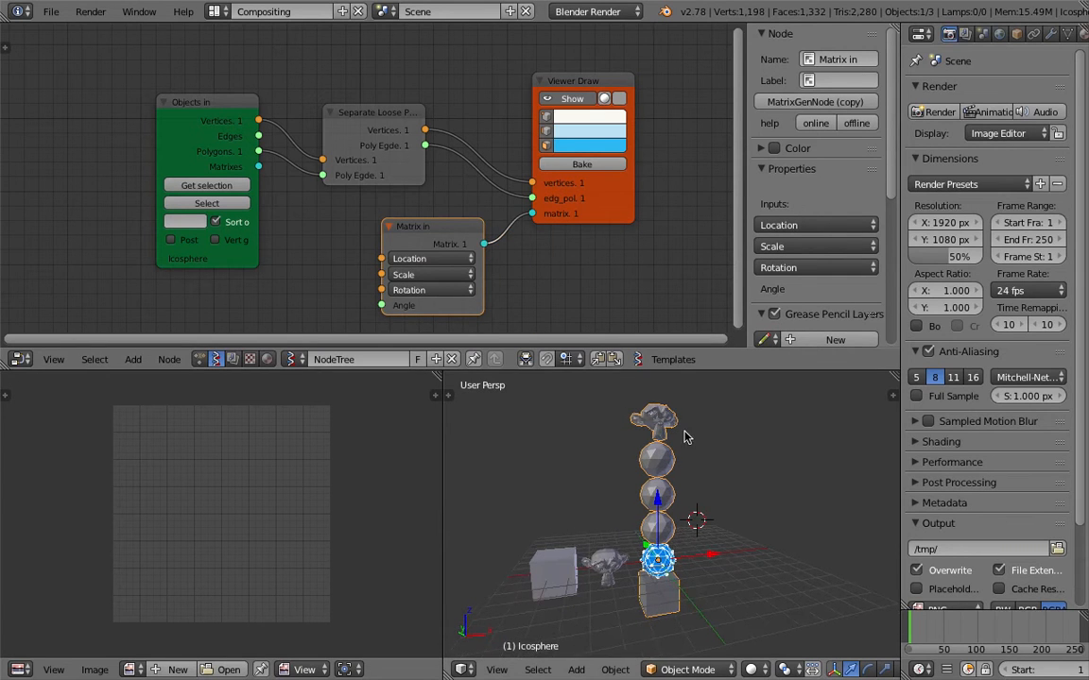
Step: Move the Objects in node away from the Separate Loose Parts node and widen it
middle_click_drag(281, 190, 286, 171)
left_click_drag(201, 104, 76, 118)
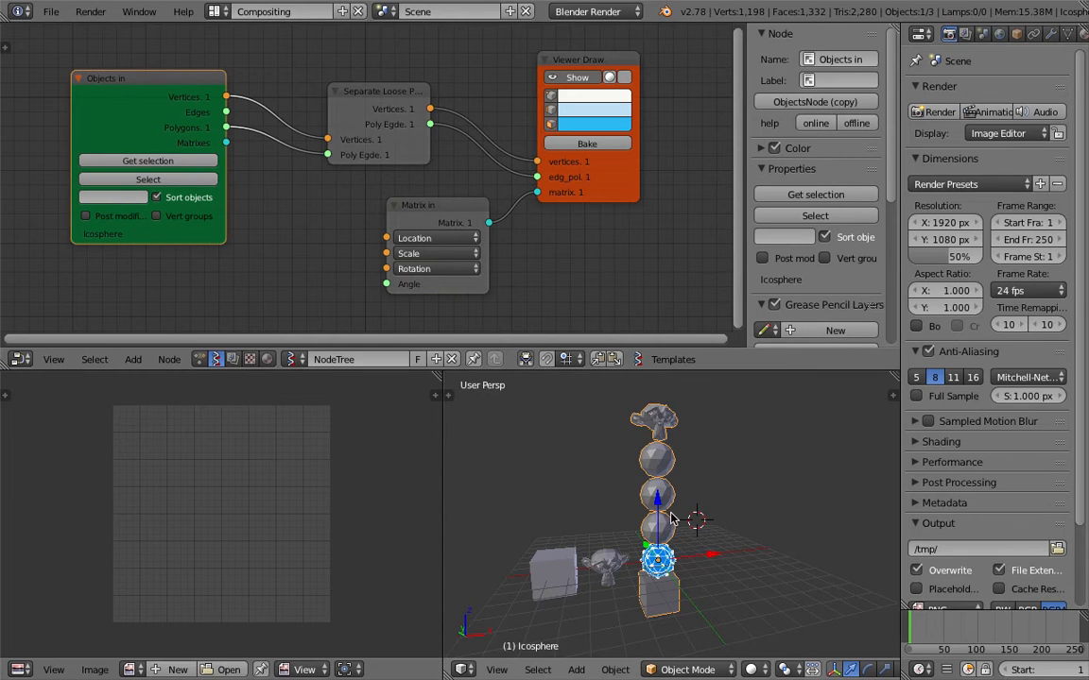
scroll(682, 573, "up", 3)
scroll(682, 574, "down", 3)
scroll(650, 558, "up", 2)
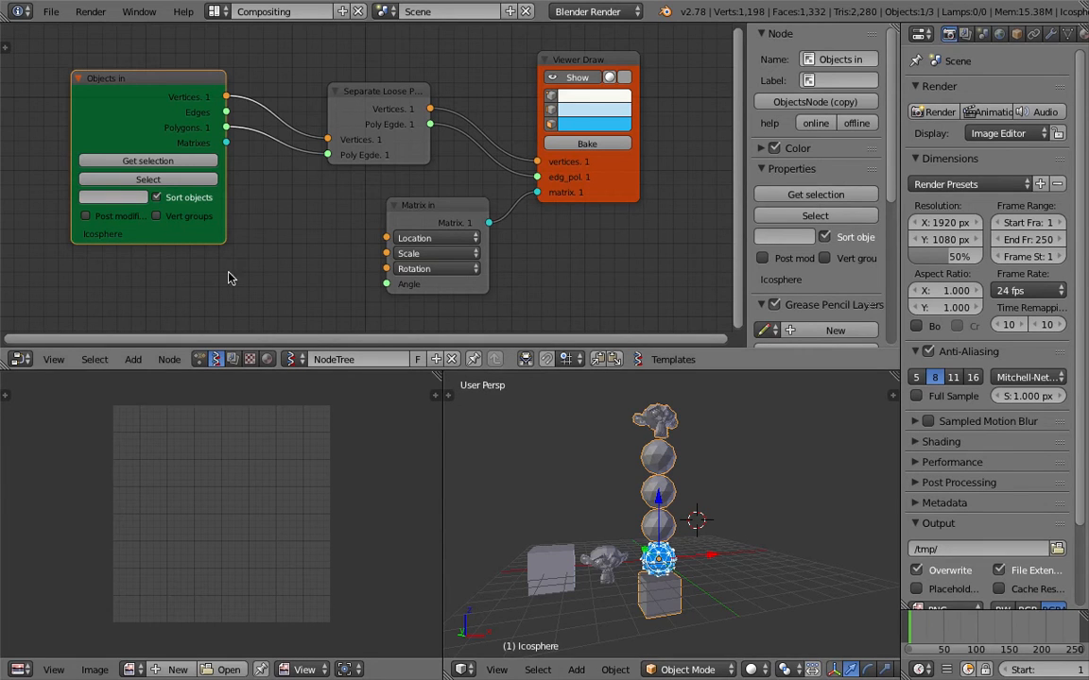
left_click_drag(225, 224, 247, 224)
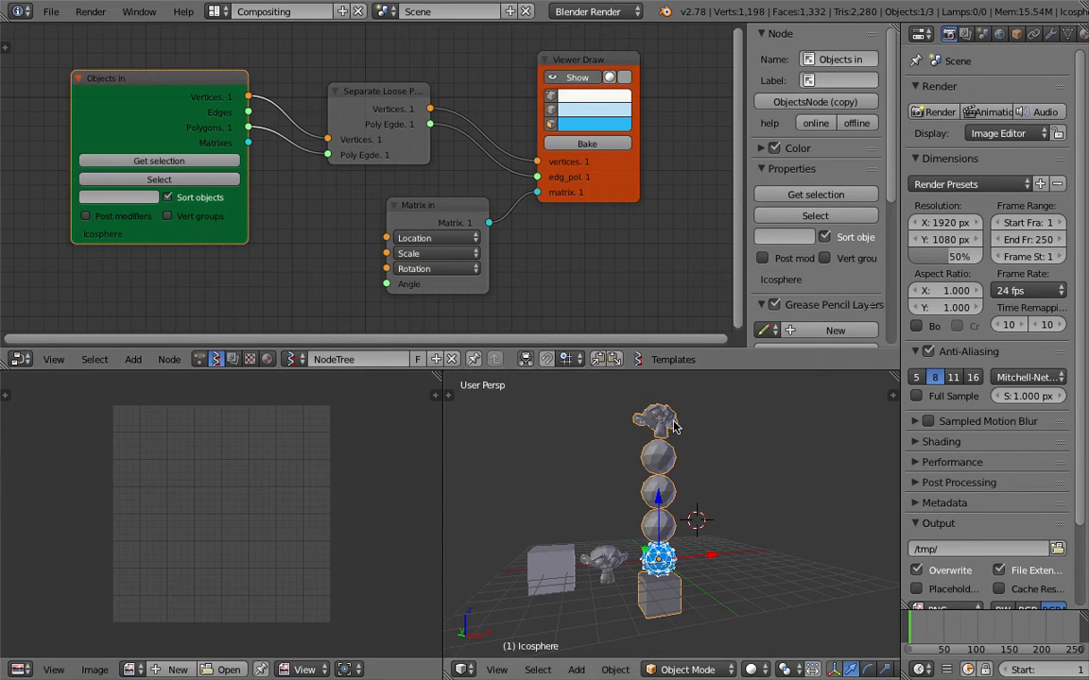
Step: Enable Post modifiers on the Objects in node and go to frame 68 to update the tree
left_click(1050, 33)
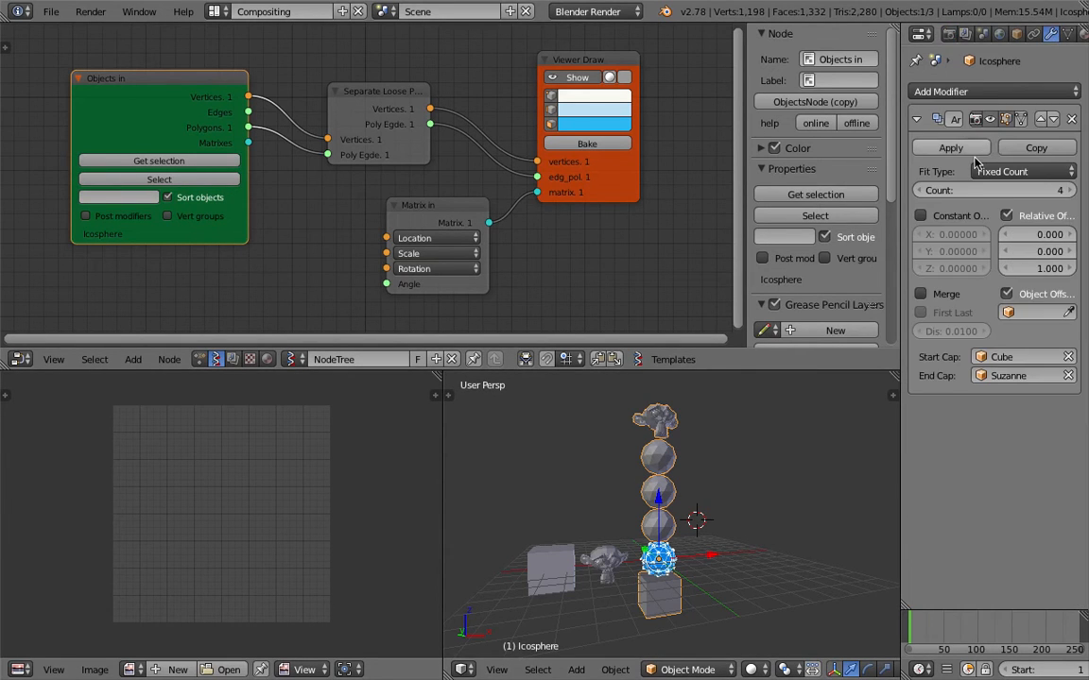
left_click(104, 220)
left_click(954, 628)
left_click(436, 210)
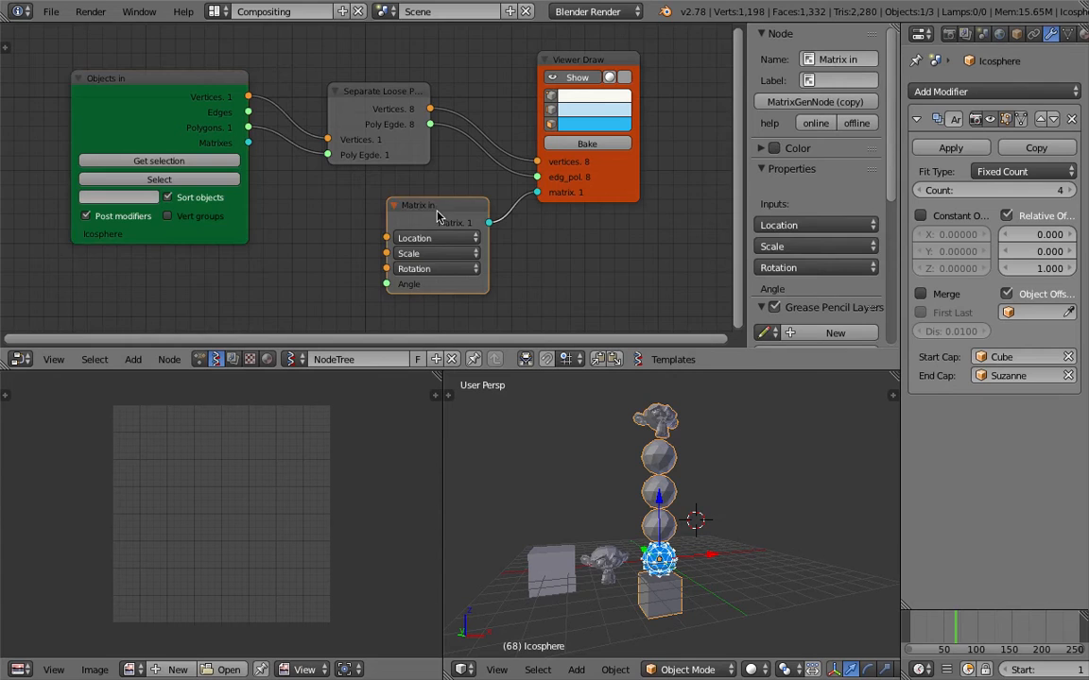
Step: Inspect the Icosphere array in wireframe shading, and return to solid shading
middle_click_drag(334, 234, 353, 207)
key("z")
middle_click_drag(713, 597, 673, 581)
left_click(154, 188)
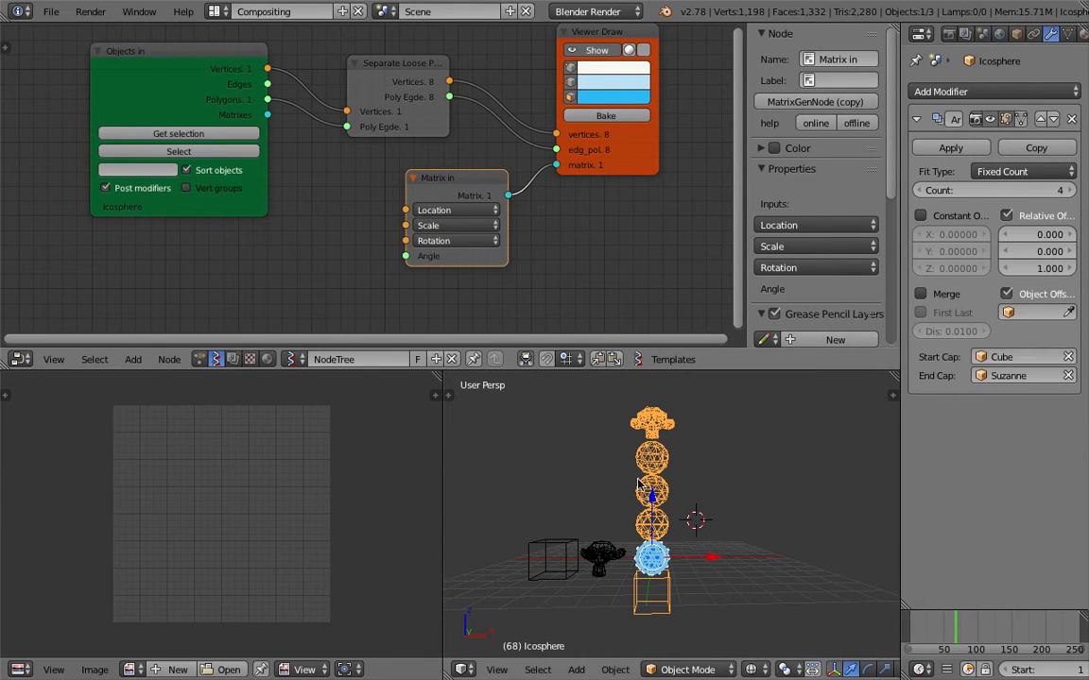
key("z")
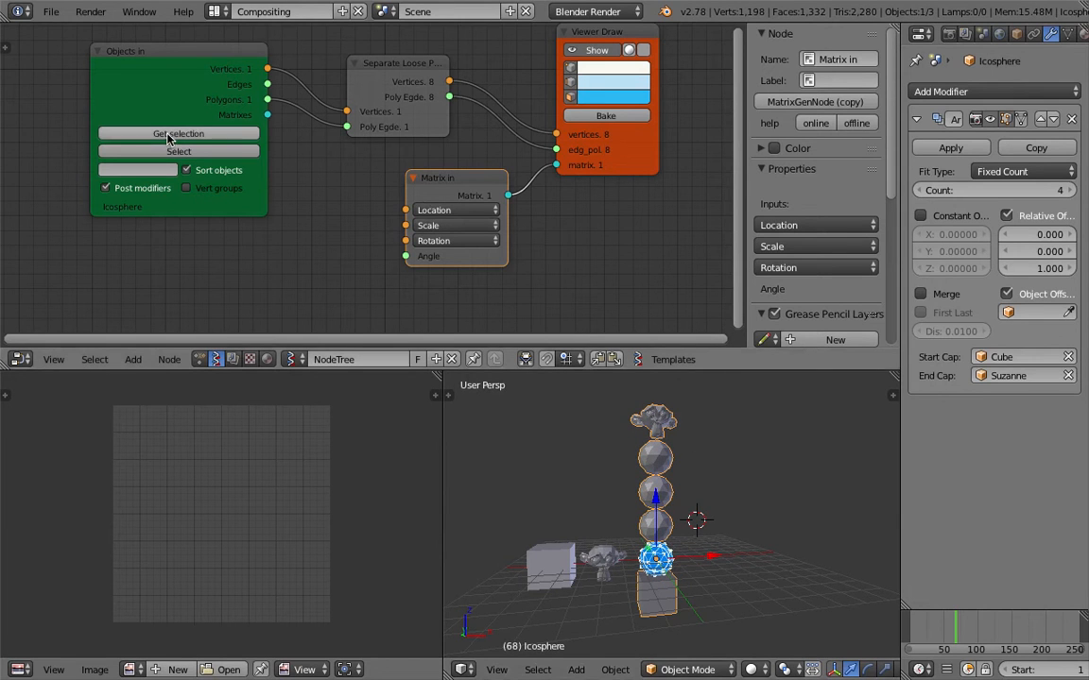
Step: Spread the nodes apart, add a Line node, and connect its Vertices to the Location input of Matrix in
left_click_drag(183, 99, 115, 105)
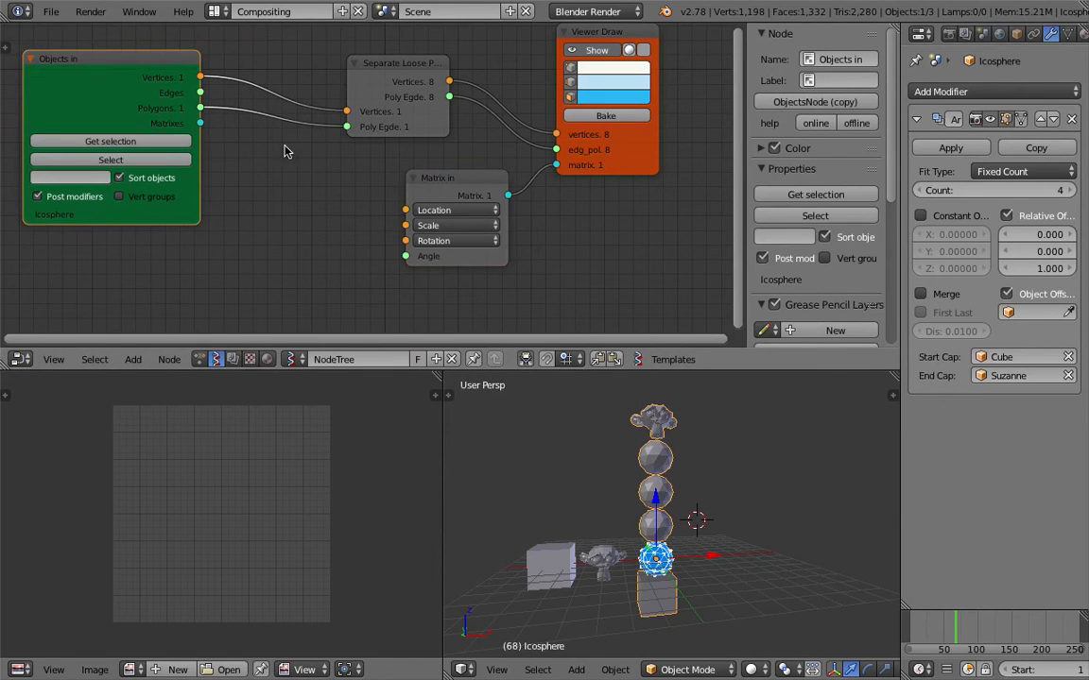
left_click_drag(438, 183, 457, 186)
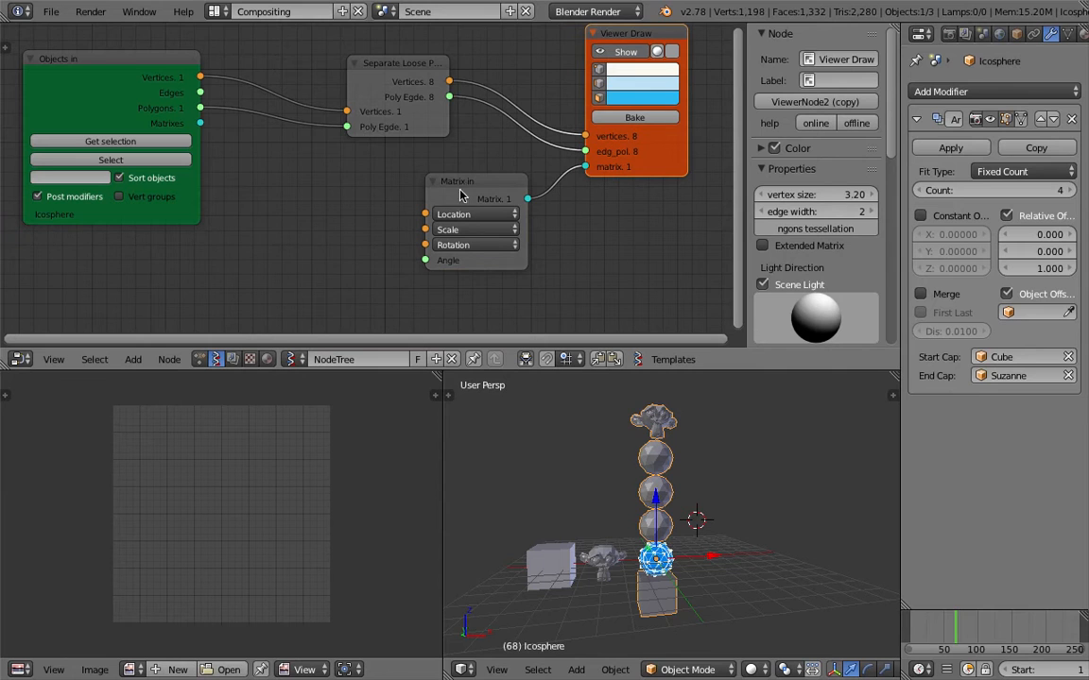
key("shift+a")
left_click(277, 201)
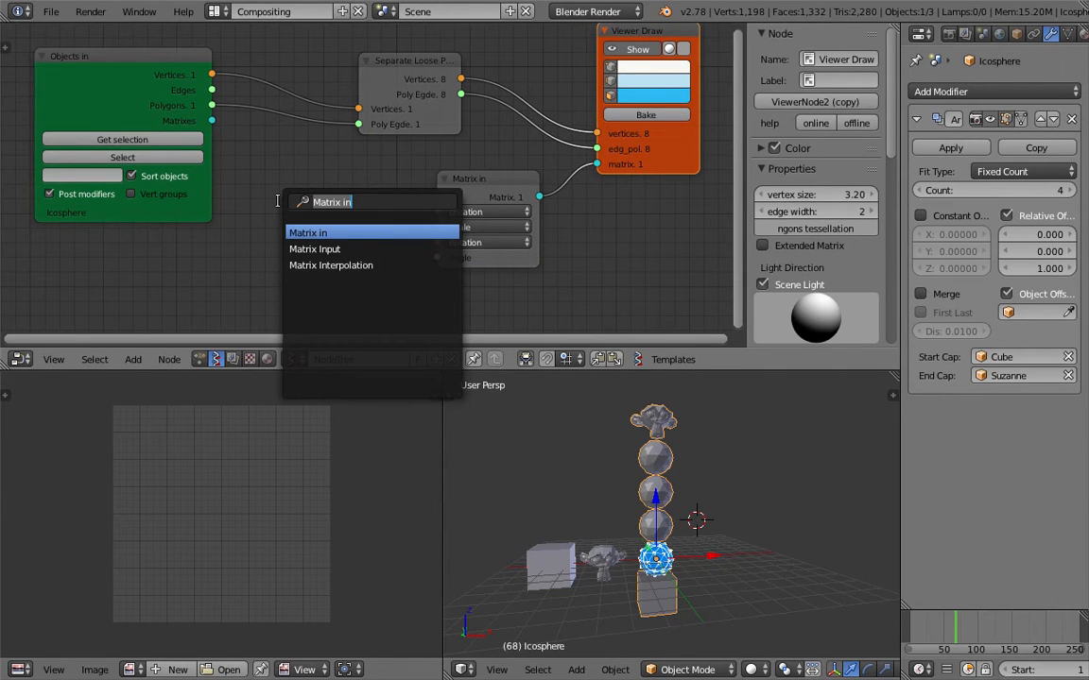
type("li")
key("Return")
left_click(278, 206)
key("ctrl+s")
left_click(284, 205)
left_click_drag(379, 229, 437, 214)
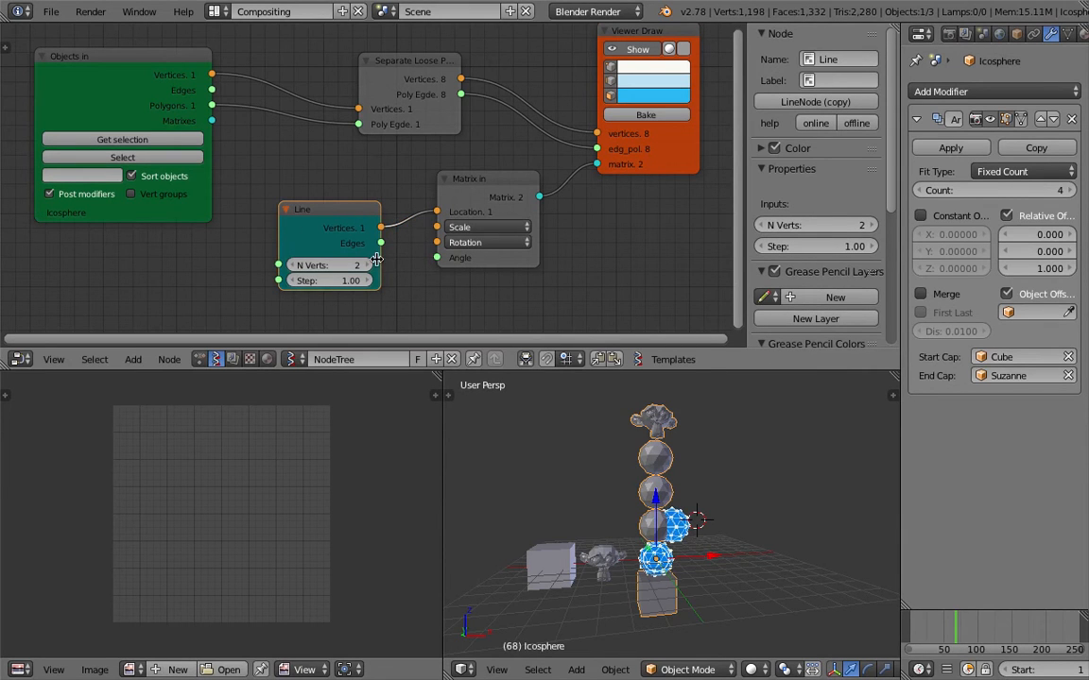
Step: Set the Line node's N Verts to 8
left_click(369, 264)
left_click(369, 265)
left_click(368, 264)
left_click(368, 264)
left_click(368, 265)
left_click(369, 265)
left_click(369, 265)
middle_click_drag(697, 469, 648, 491)
left_click_drag(348, 266, 329, 267)
left_click_drag(364, 267, 327, 265)
left_click(369, 269)
left_click(368, 269)
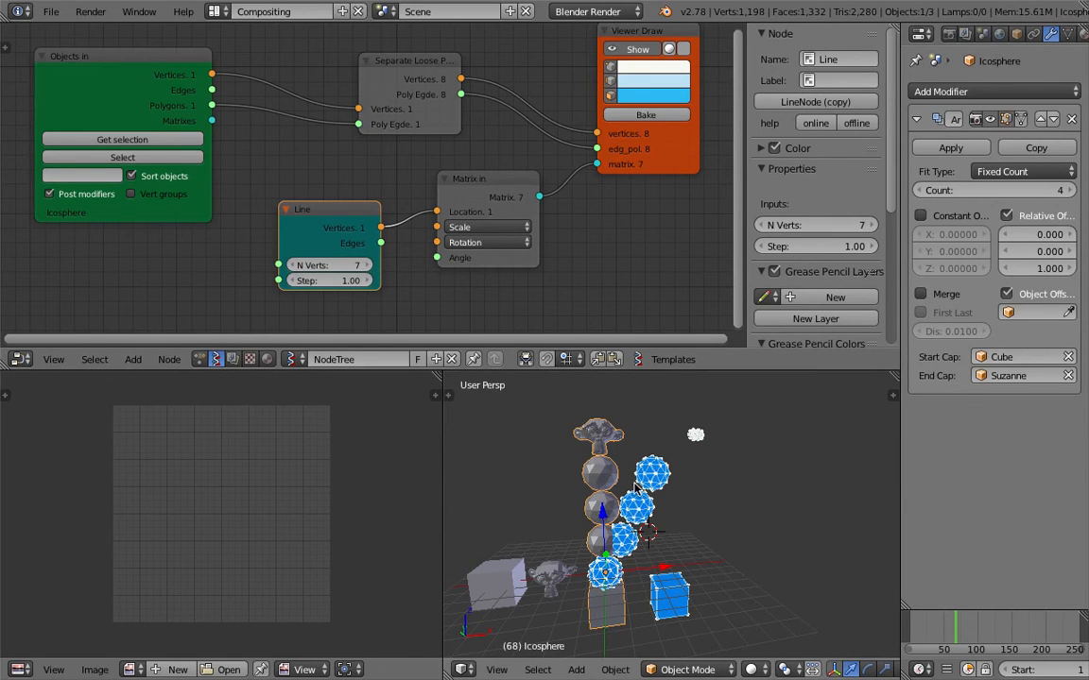
left_click(297, 265)
left_click(297, 265)
left_click(367, 268)
left_click(367, 269)
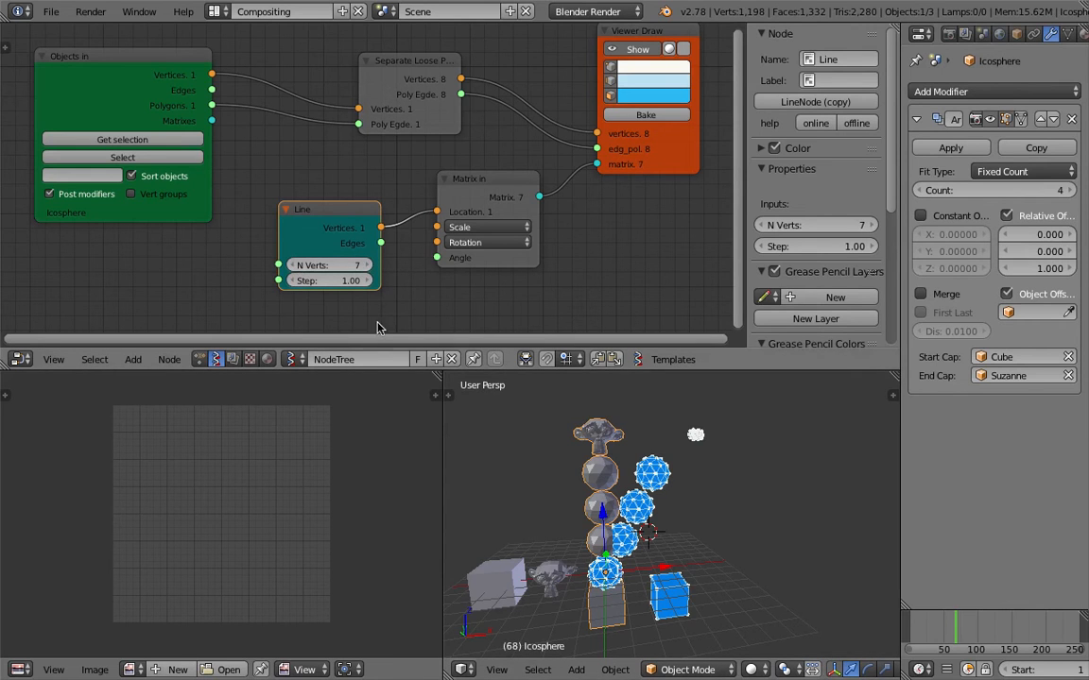
left_click(366, 268)
middle_click_drag(678, 410, 704, 413)
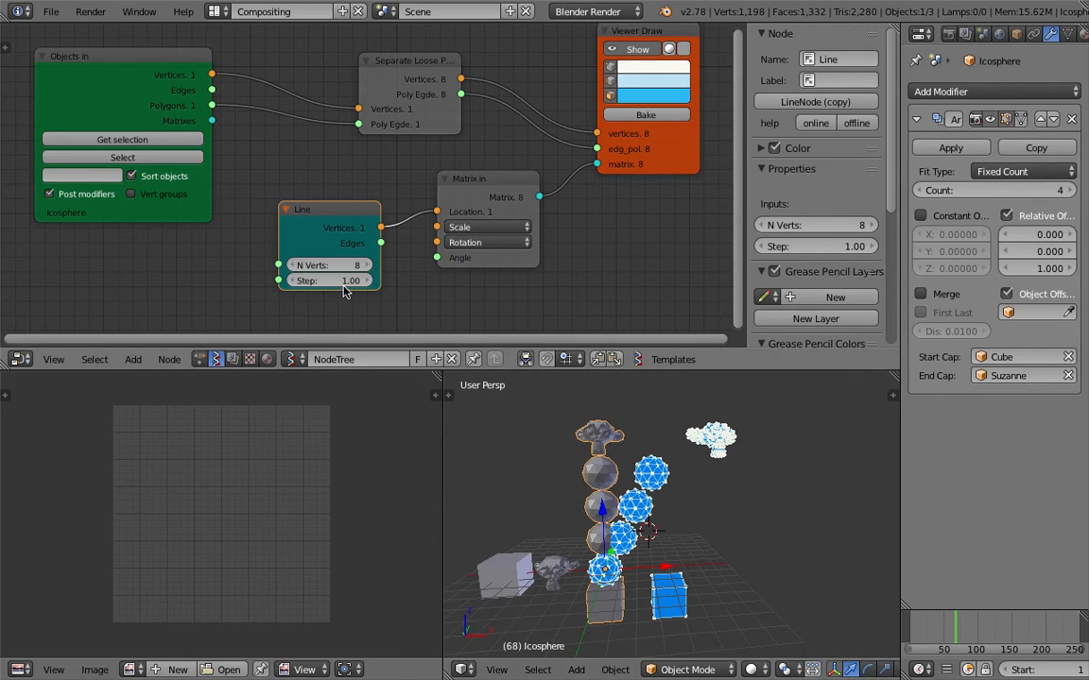
Step: Set the Line node's Step to 2.68
left_click_drag(351, 274, 735, 583)
scroll(735, 583, "down", 3)
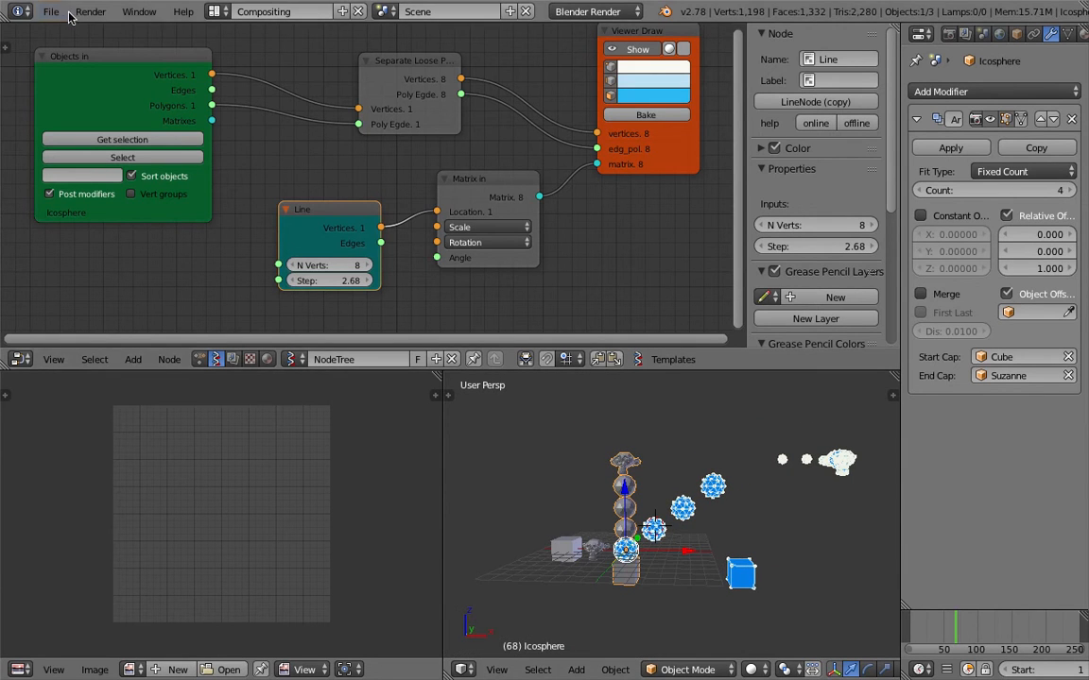
Step: Widen the 3D view area and try saving over the existing blend file
left_click(51, 11)
left_click(111, 142)
middle_click_drag(664, 519, 578, 502, "shift")
left_click_drag(442, 458, 333, 465)
key("ctrl+s")
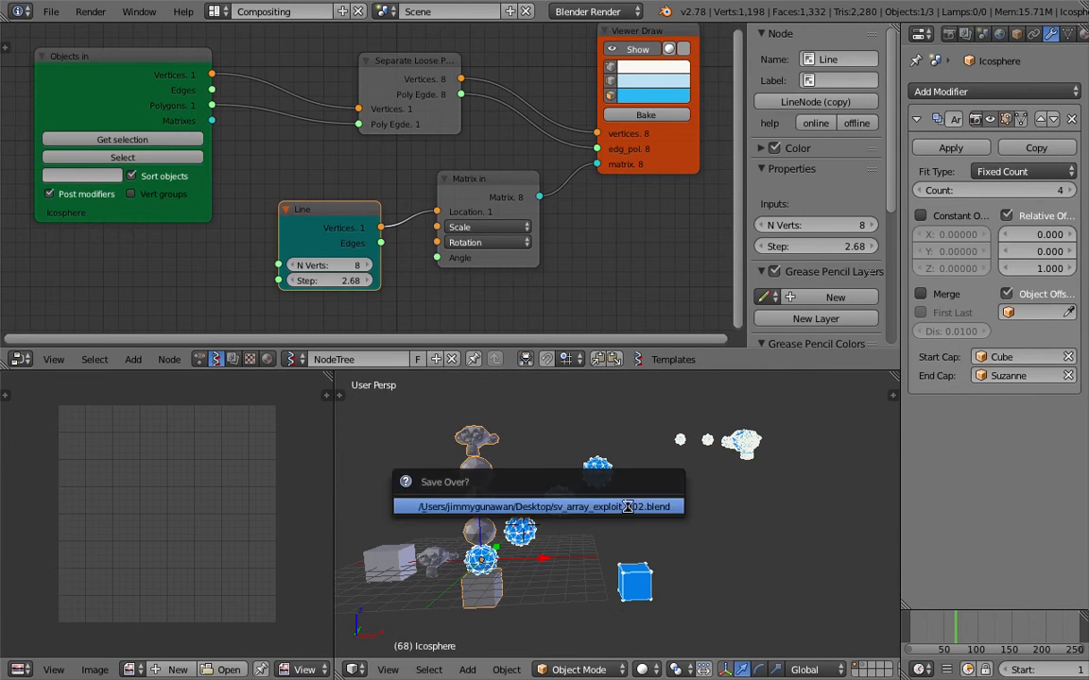
Step: Save the scene as a blend file with Save As
middle_click_drag(489, 532, 545, 508)
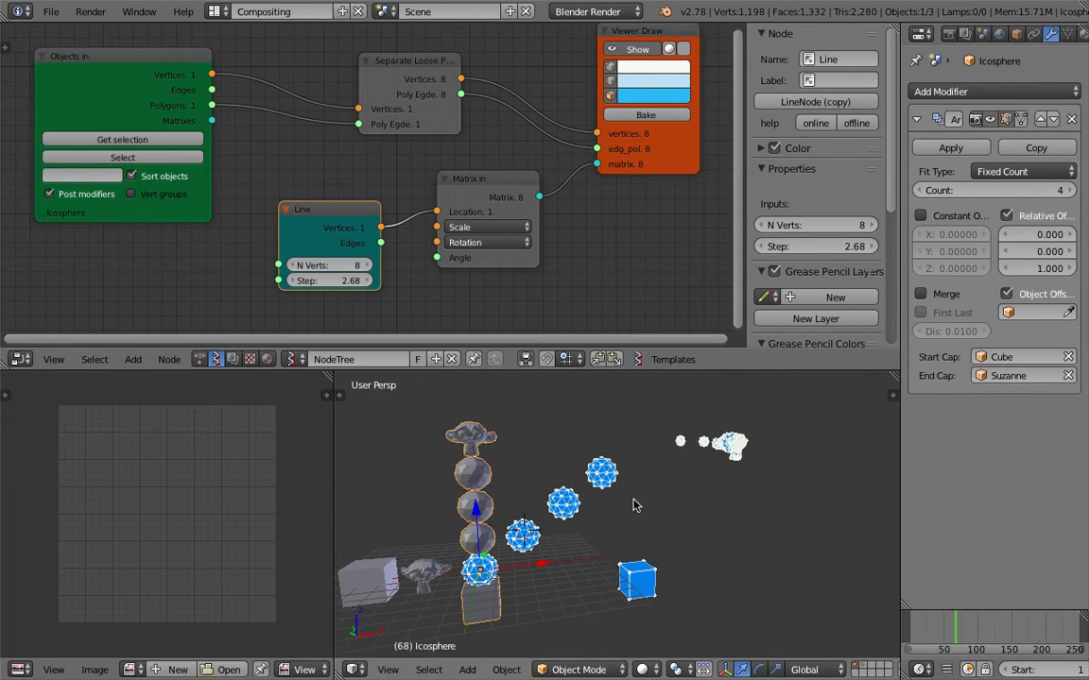
middle_click_drag(648, 497, 550, 504)
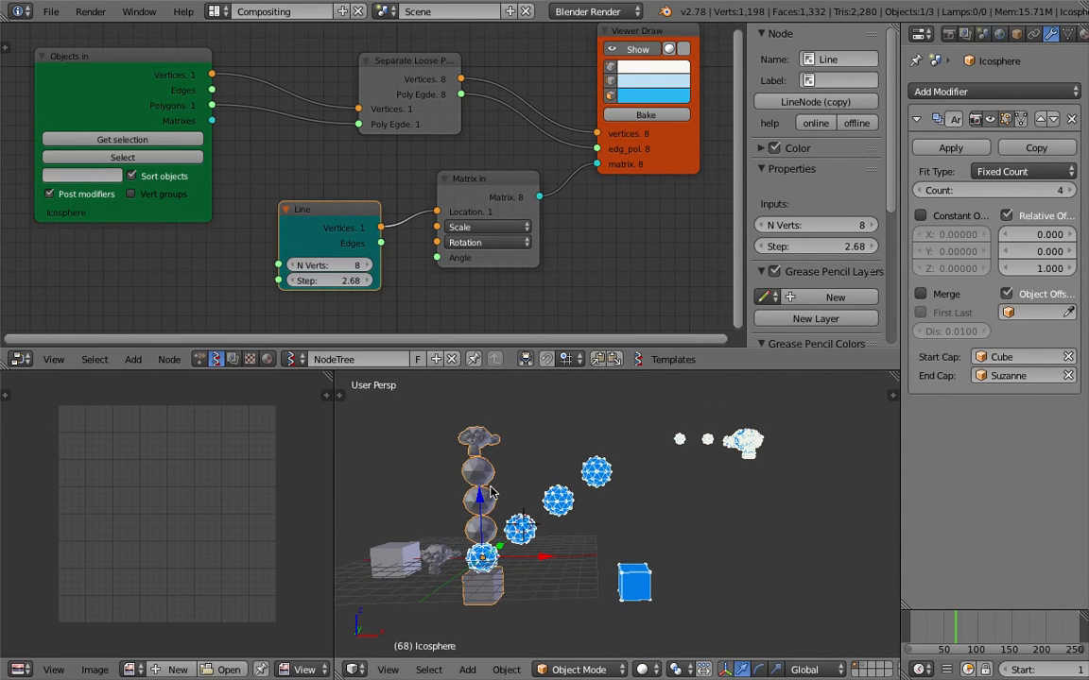
key("ctrl+s")
middle_click_drag(493, 437, 579, 513)
key("ctrl+s")
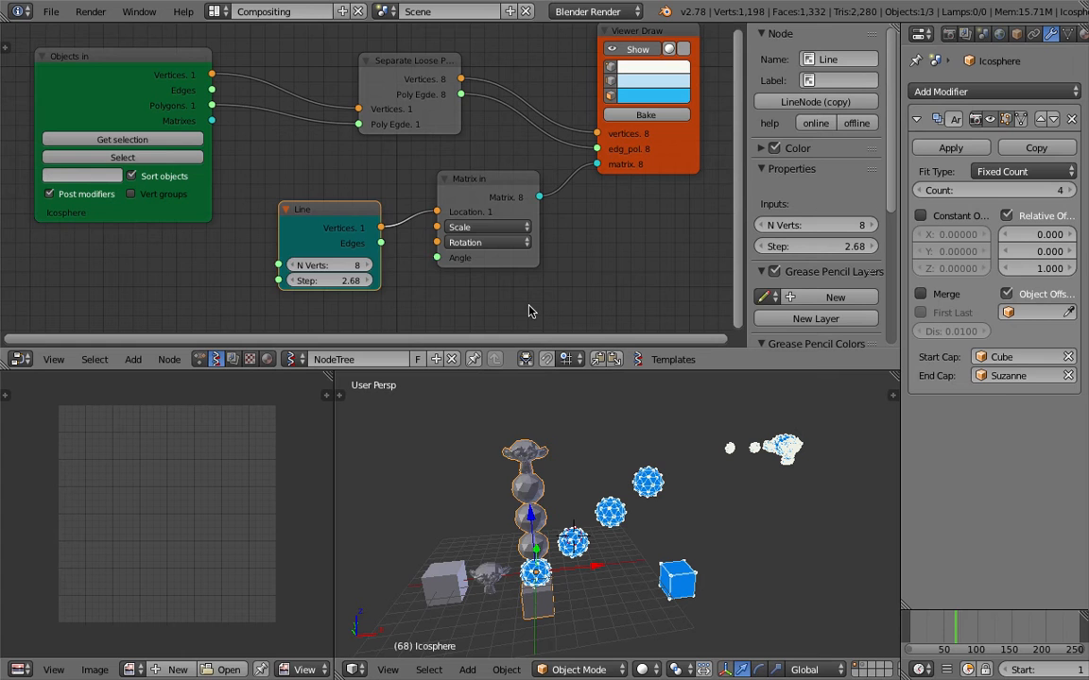
left_click(51, 12)
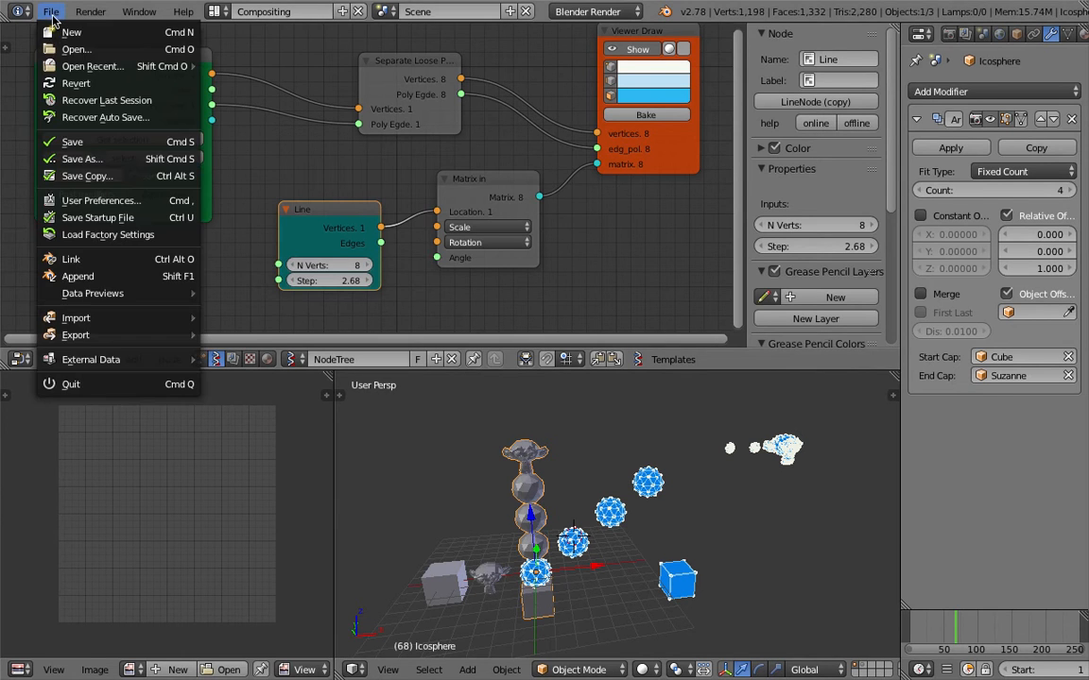
left_click(82, 158)
left_click(988, 60)
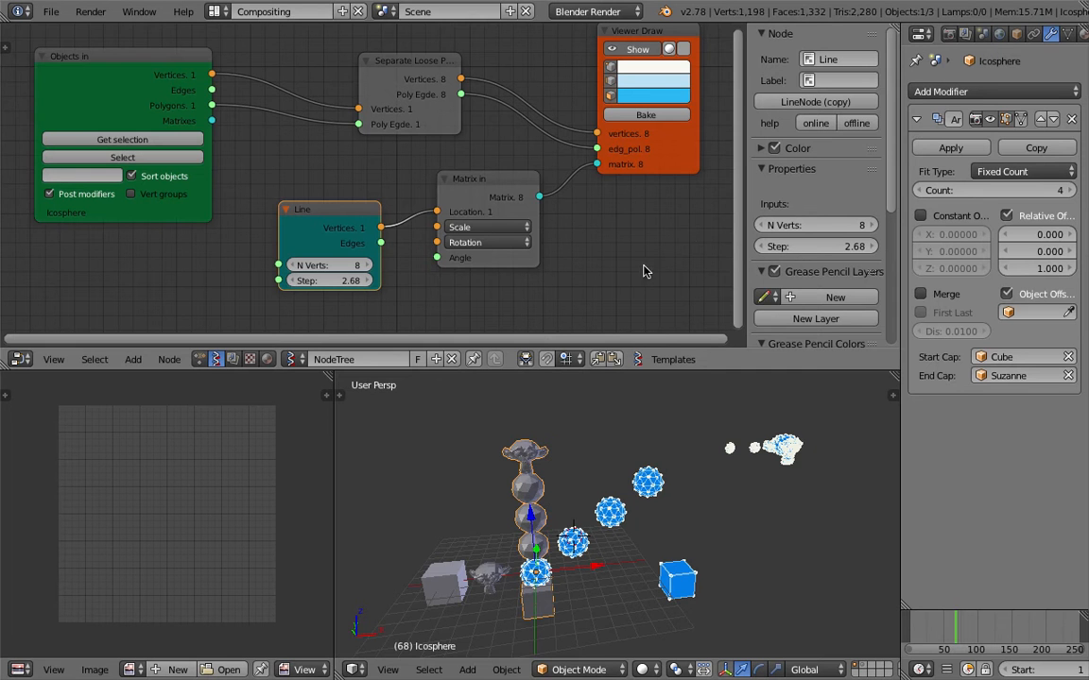
Step: Hide the node editor's properties sidebar to widen the node workspace
scroll(575, 491, "up", 3)
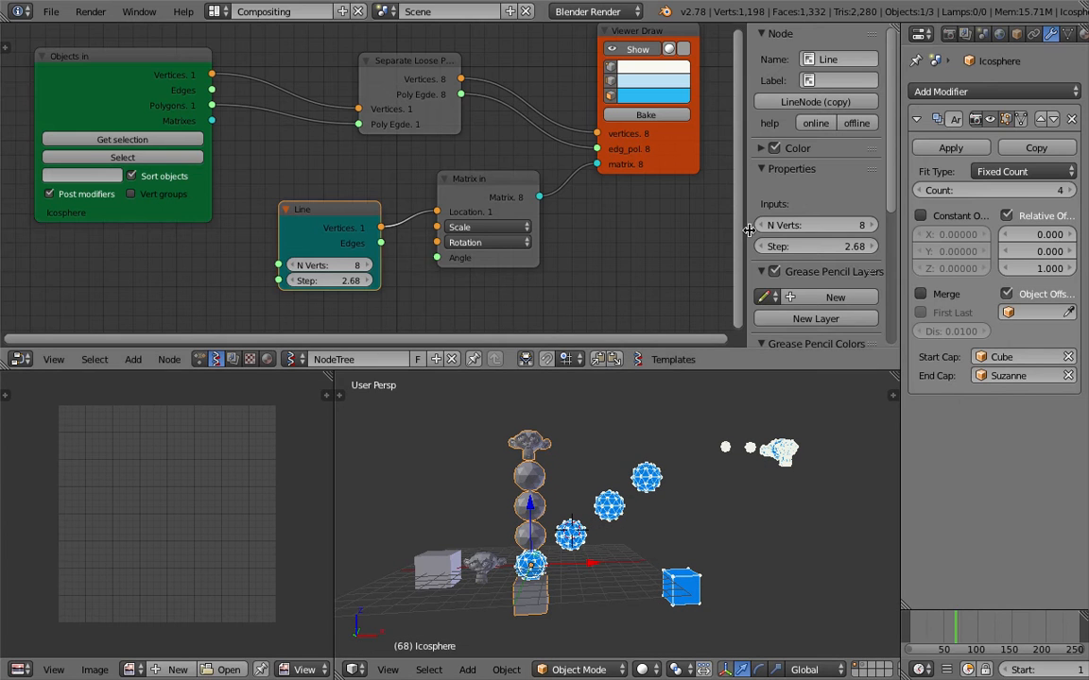
left_click_drag(747, 227, 787, 247)
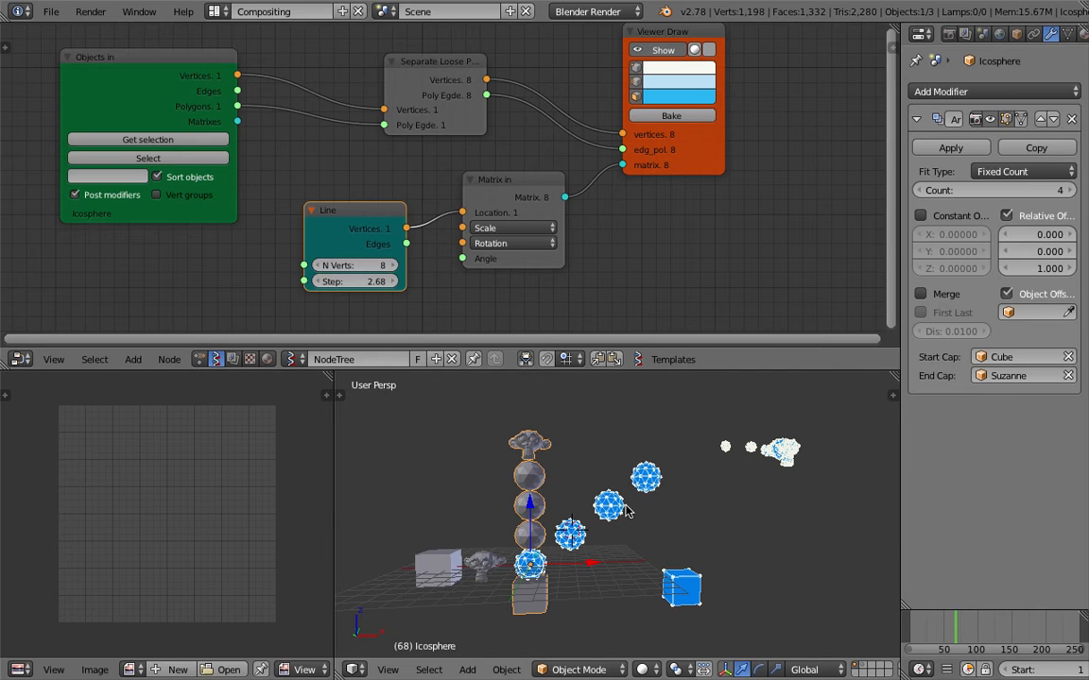
middle_click_drag(609, 506, 544, 463)
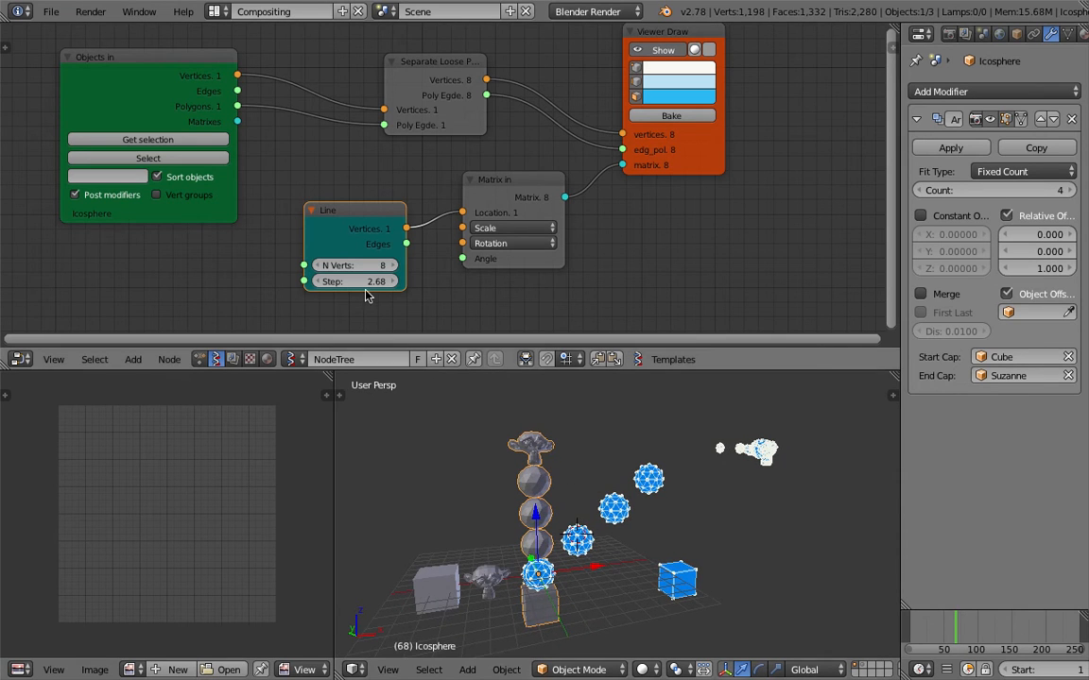
Step: Disable Post modifiers on the Objects in node and remove the Array modifier from the Icosphere
left_click(119, 197)
mouse_move(577, 534)
middle_mouse_down()
mouse_move(592, 561)
mouse_move(529, 553)
middle_mouse_up()
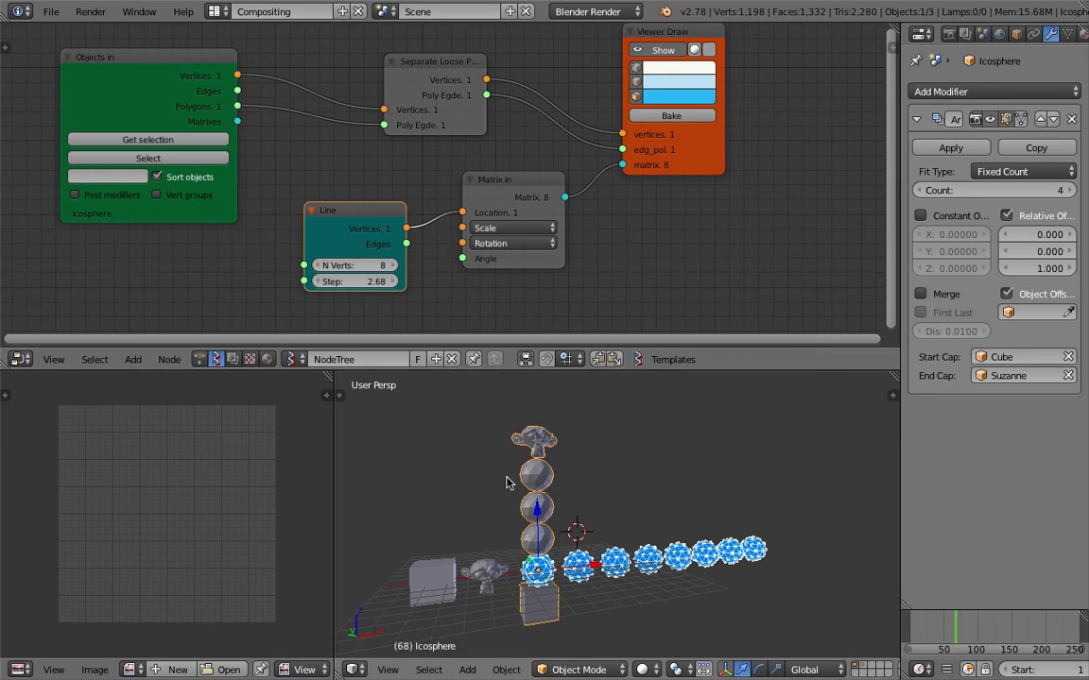
middle_click_drag(509, 479, 437, 436)
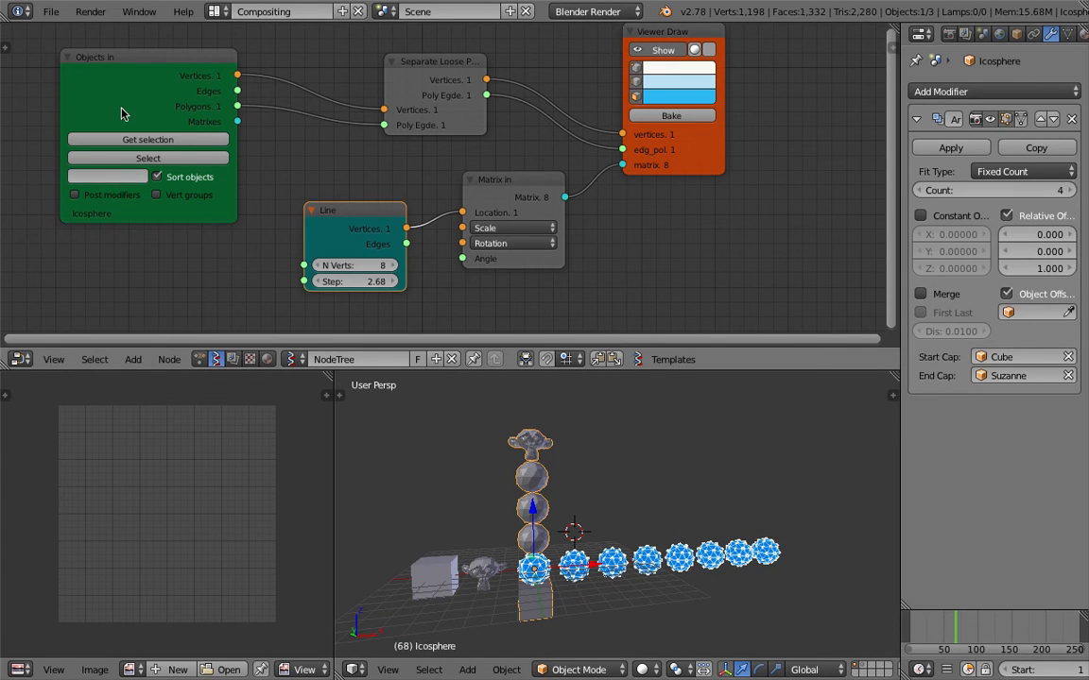
left_click_drag(108, 102, 85, 99)
middle_click_drag(393, 478, 482, 498)
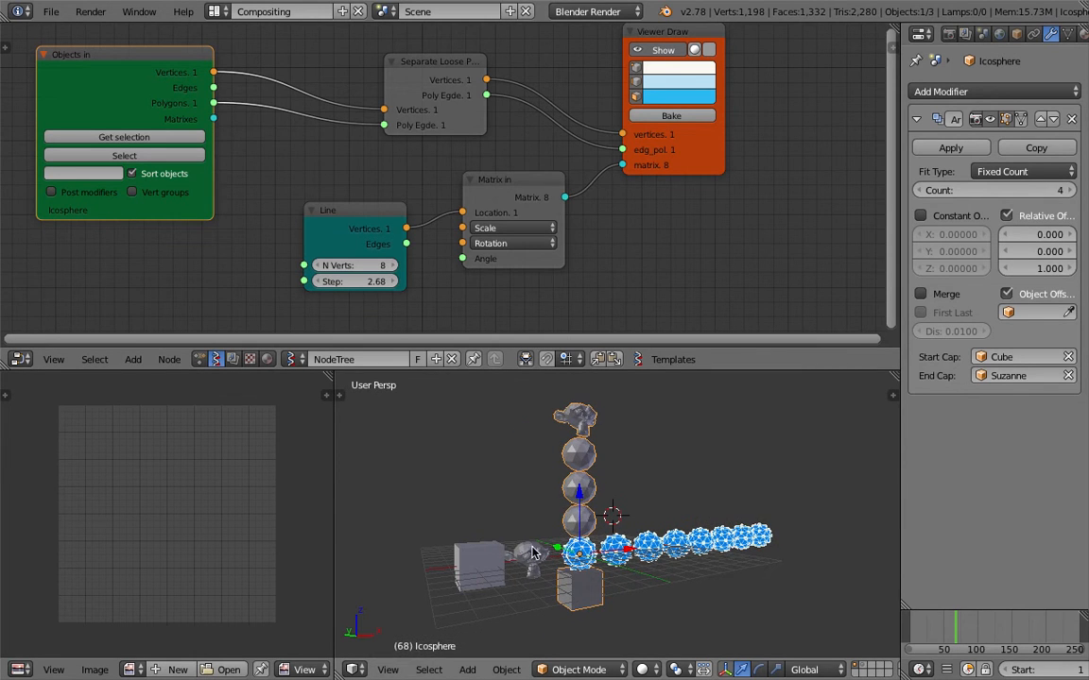
left_click(1072, 120)
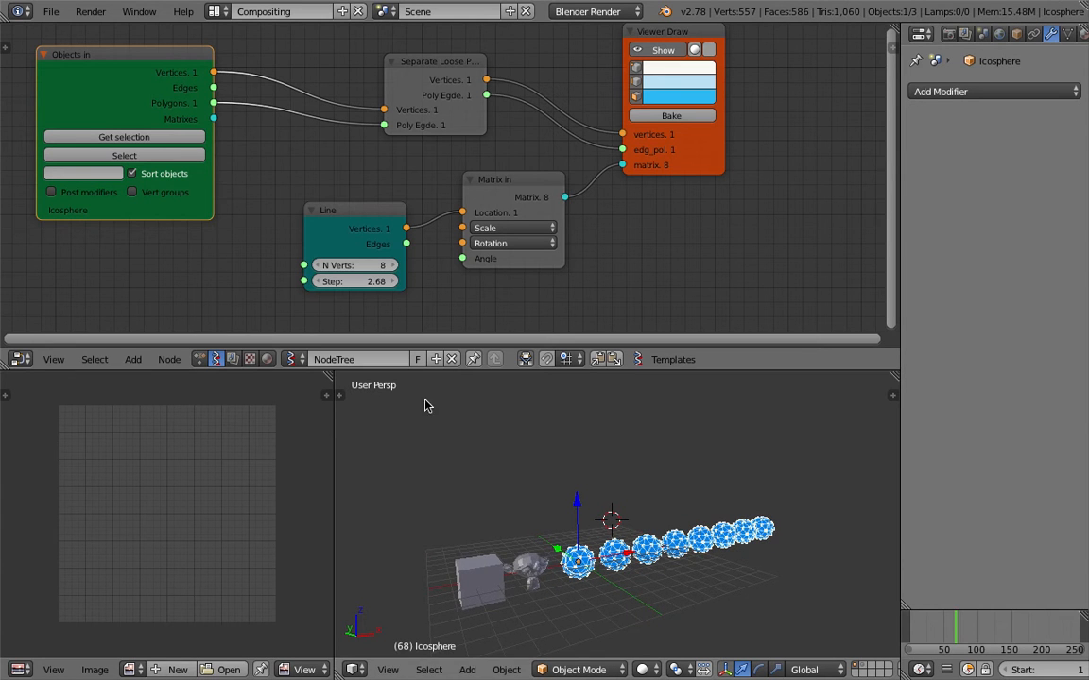
mouse_move(518, 522)
middle_mouse_down()
mouse_move(682, 633)
mouse_move(635, 627)
mouse_move(529, 522)
middle_mouse_up()
key("g")
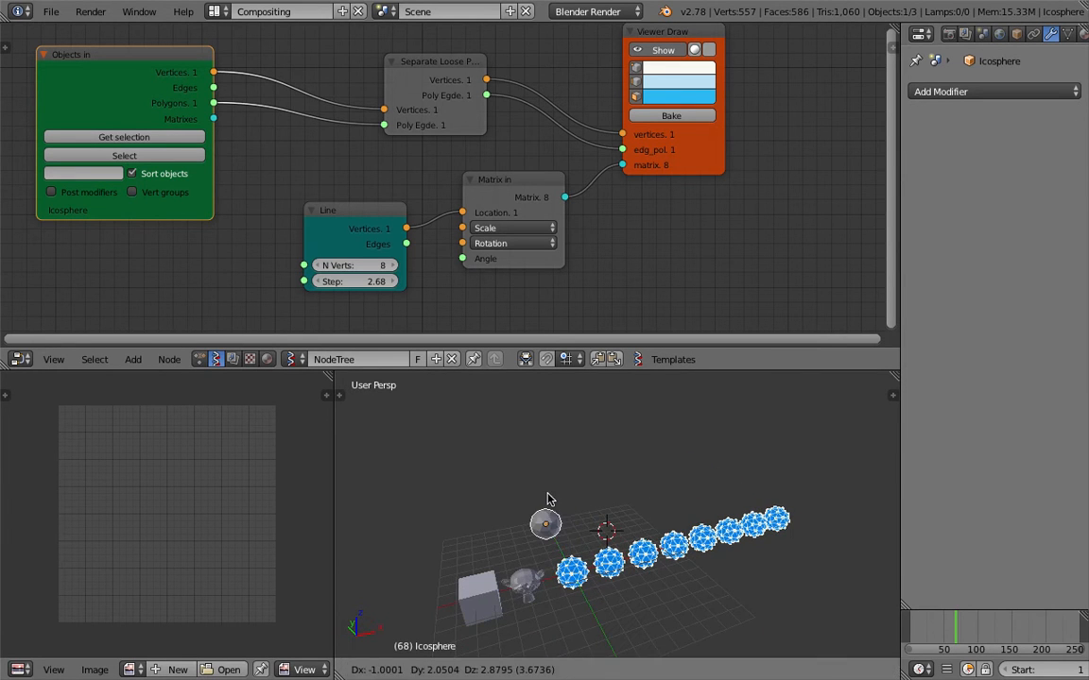
right_click(567, 520)
middle_click_drag(592, 547, 560, 527)
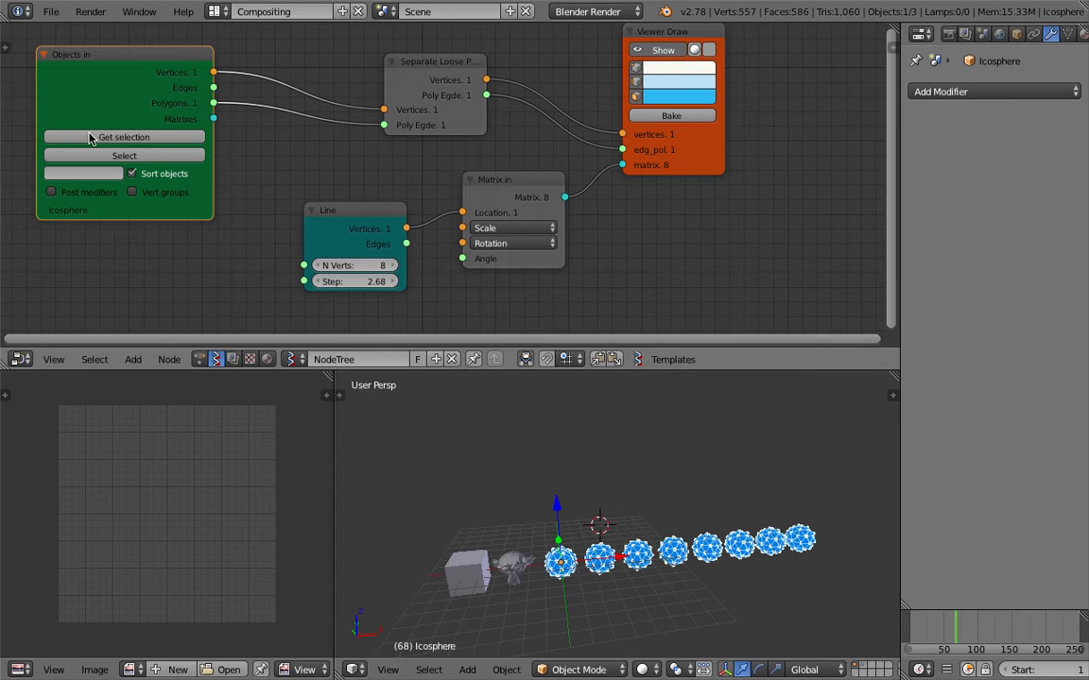
Step: Sketch a grease pencil box with small circles and a cross stacked above it, plus a double-headed arrow, in the 3D view
middle_click_drag(534, 567, 510, 492, "shift")
scroll(632, 519, "up", 1)
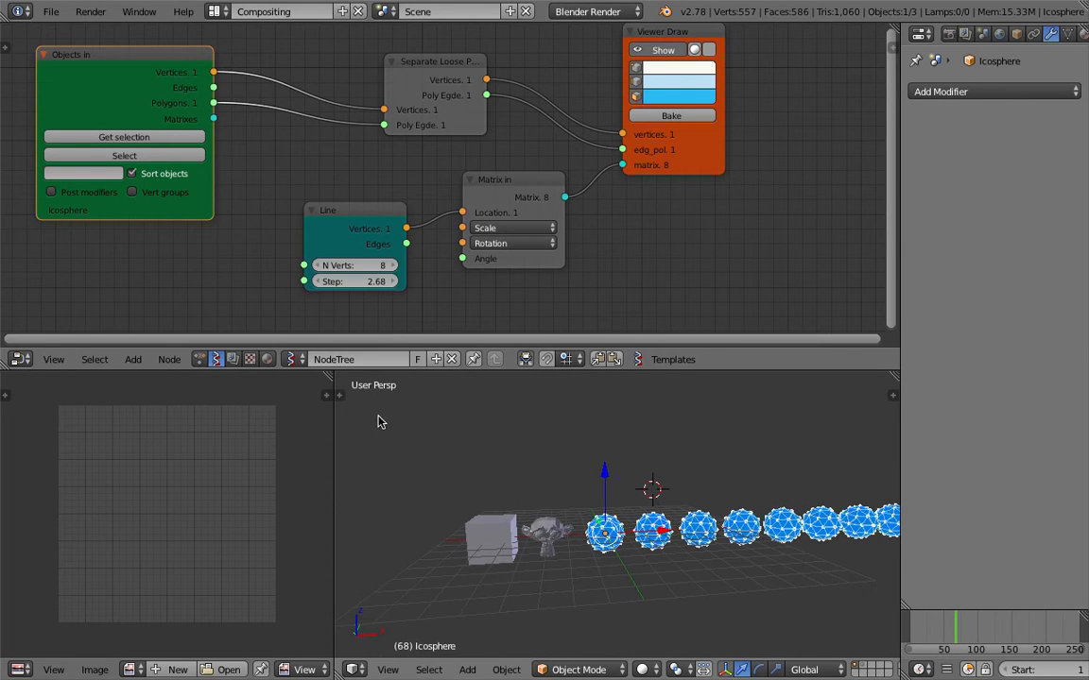
mouse_move(439, 458)
left_mouse_down()
mouse_move(488, 482)
mouse_move(450, 432)
mouse_move(465, 414)
left_mouse_up()
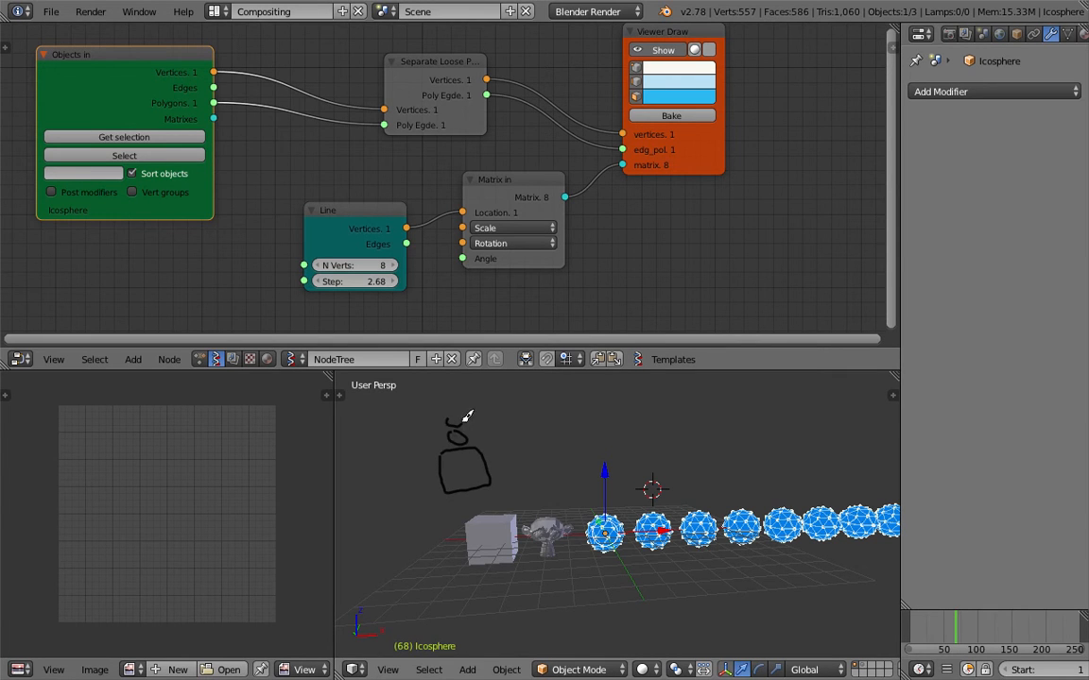
middle_click_drag(471, 422, 483, 460, "shift")
mouse_move(427, 425)
left_mouse_down()
mouse_move(463, 402)
mouse_move(473, 417)
mouse_move(453, 423)
mouse_move(526, 477)
mouse_move(532, 462)
left_mouse_up()
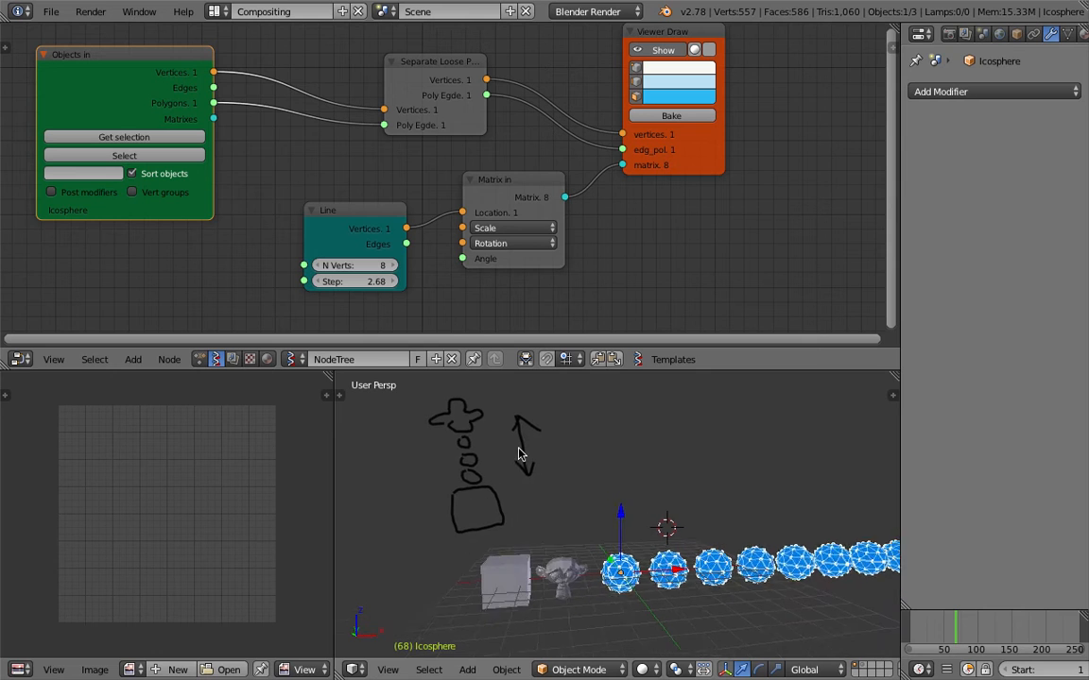
Step: Delete the grease pencil layer in the 3D view's properties sidebar and collapse the sidebar
key("n")
scroll(851, 476, "down", 10)
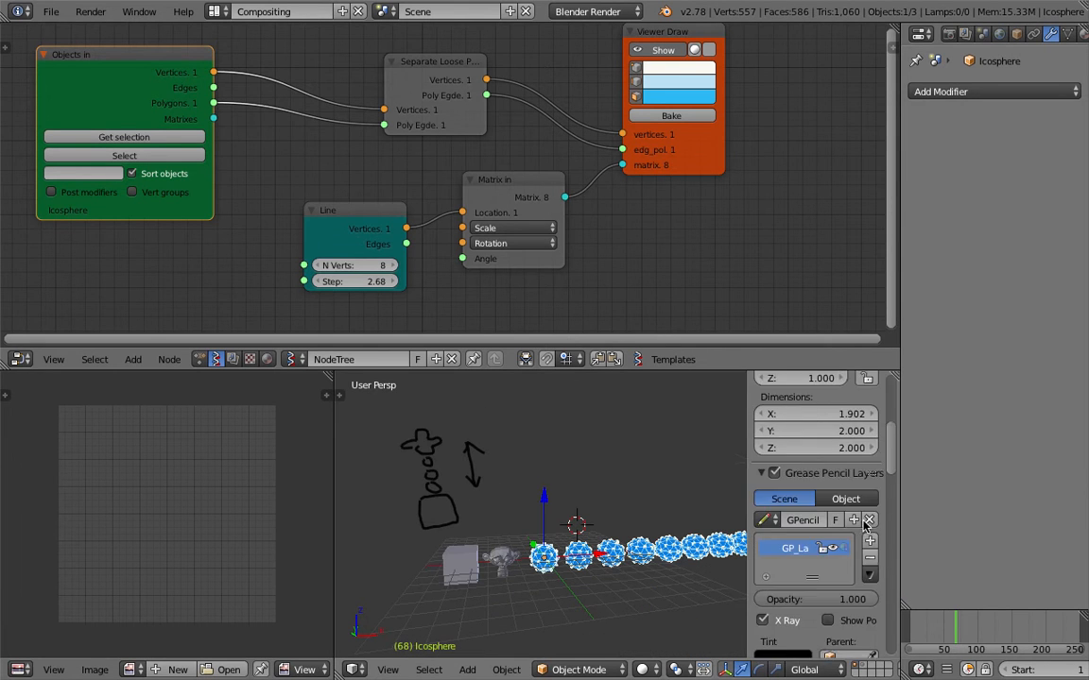
left_click(874, 458)
left_click_drag(744, 438, 977, 439)
middle_click_drag(714, 480, 651, 452)
scroll(662, 478, "down", 2)
middle_click_drag(668, 493, 601, 541)
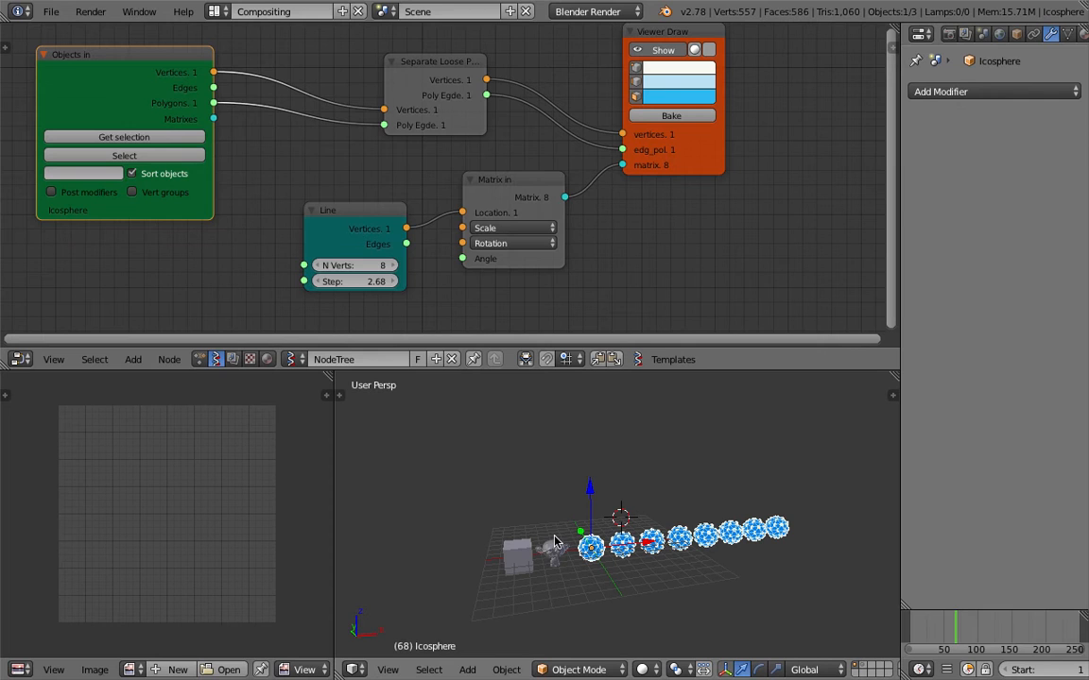
Step: Select the Cube, Icosphere and Suzanne together and load them into the Objects in node
right_click(518, 556)
right_click(596, 551, "shift")
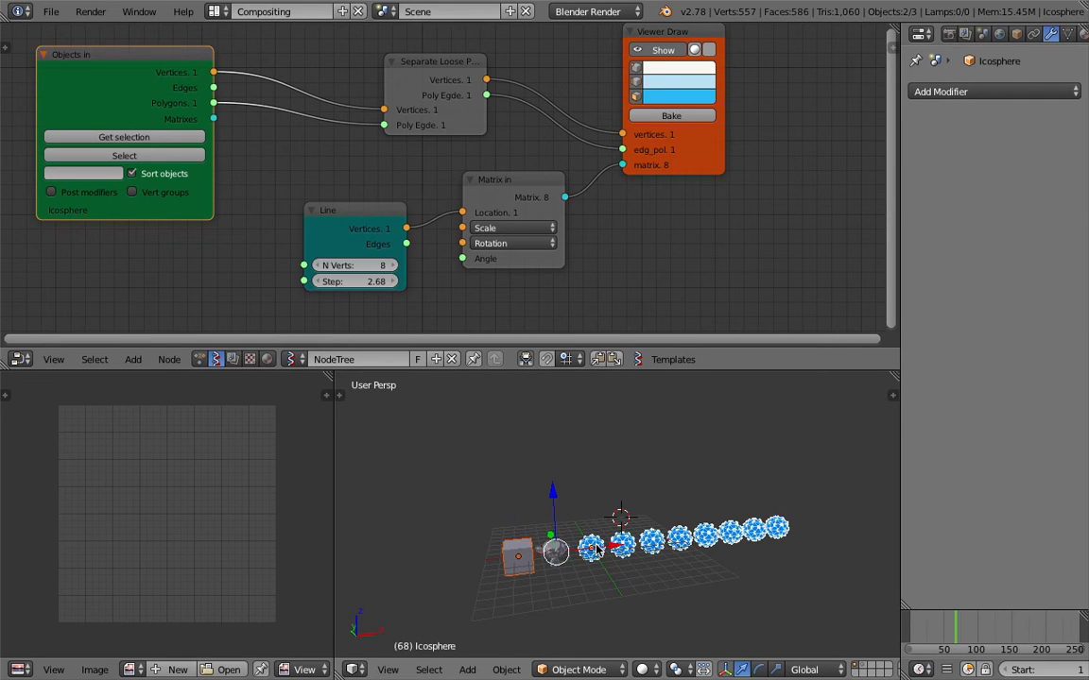
right_click(556, 551, "shift")
left_click(137, 138)
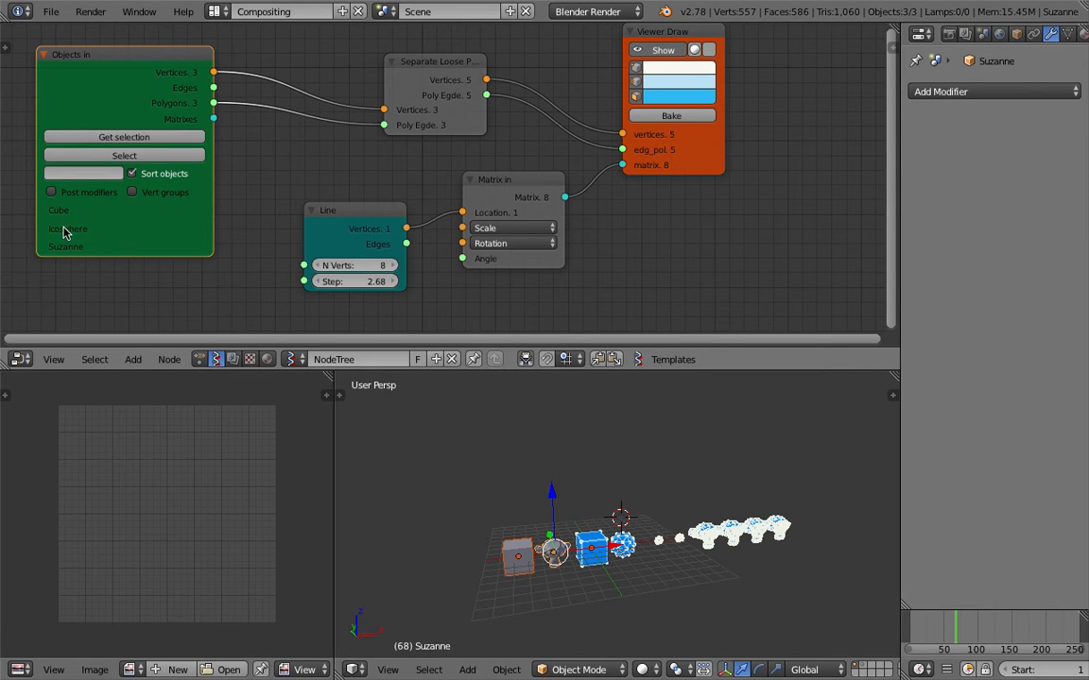
Step: Delete the Separate Loose Parts, Line and Matrix in nodes, keeping only Objects in and Viewer Draw
scroll(118, 260, "down", 2)
middle_click_drag(139, 257, 132, 256)
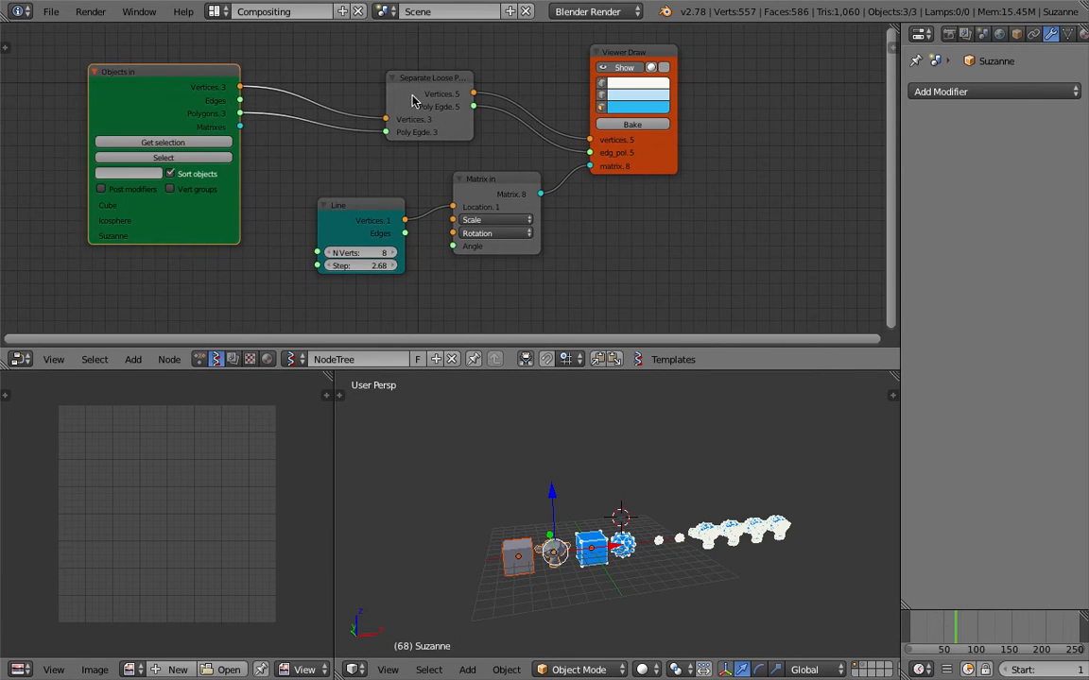
left_click(404, 106)
key("x")
left_click_drag(627, 57, 663, 57)
left_click_drag(470, 179, 479, 187)
left_click(326, 204)
key("x")
left_click(480, 196)
key("x")
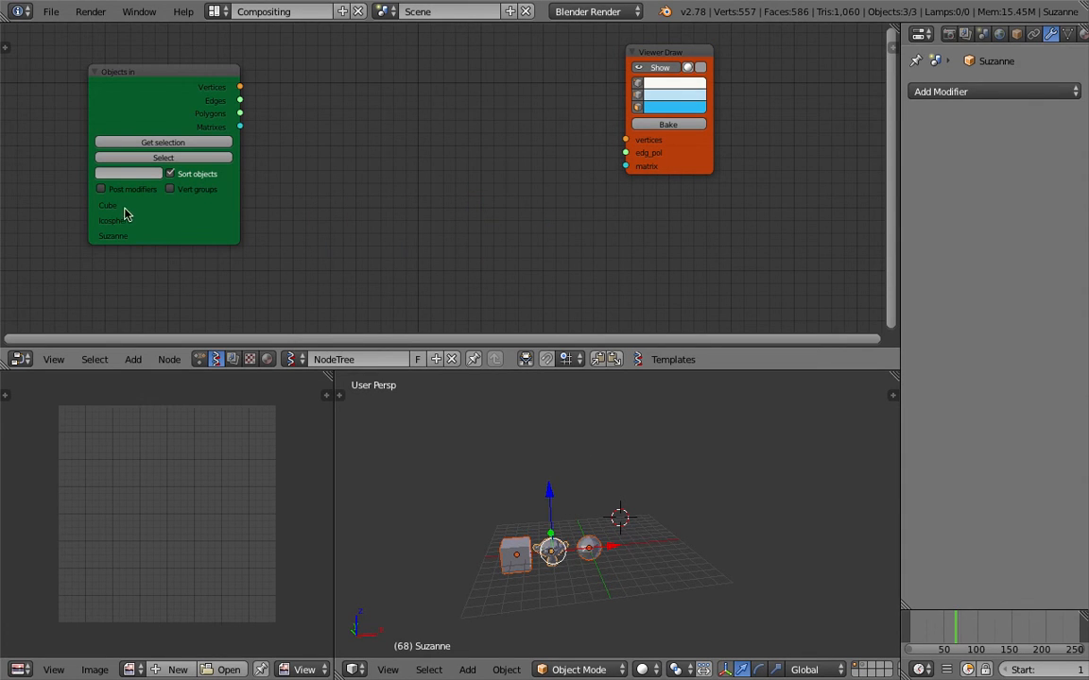
Step: Add a List First & Last node between Objects in and Viewer Draw, leaving more space before Viewer Draw
key("space")
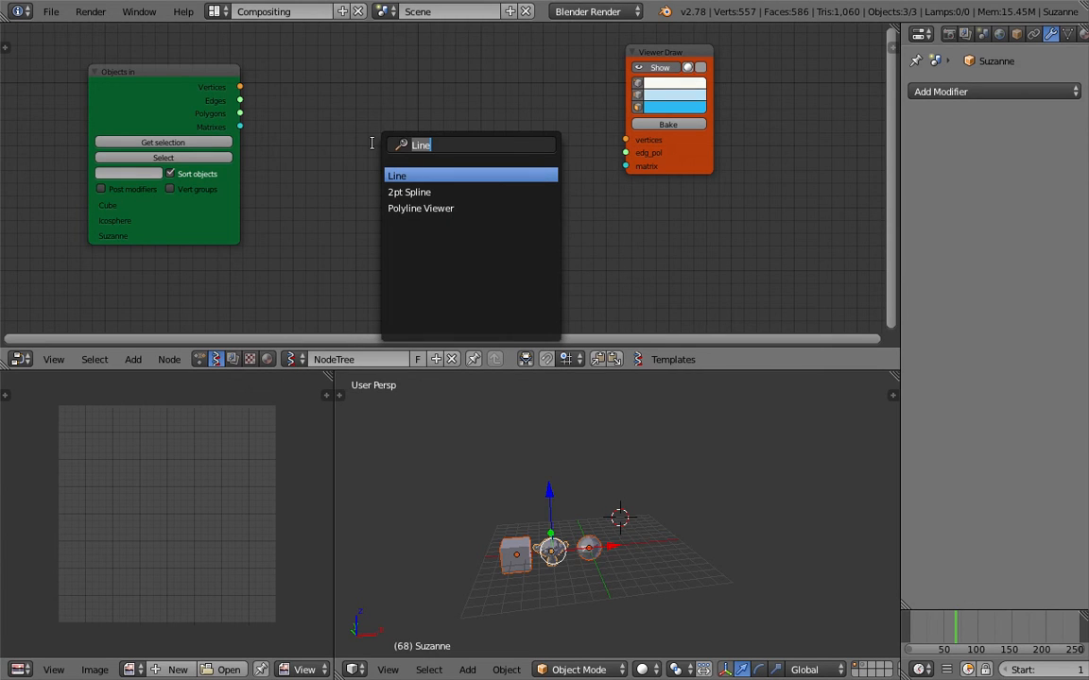
type("list f")
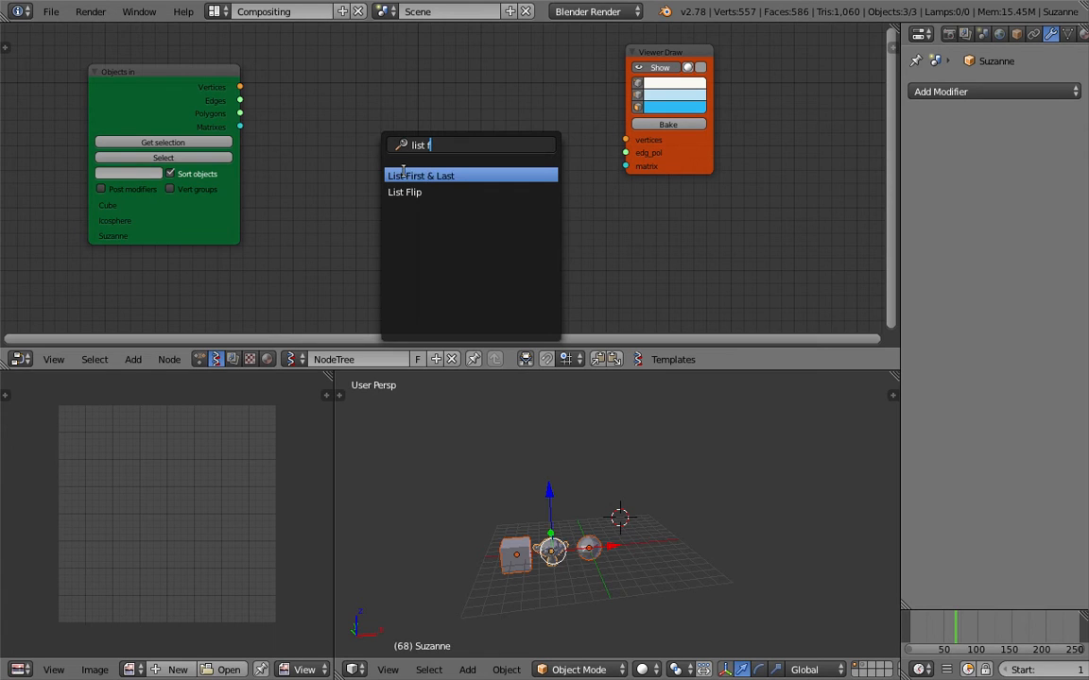
left_click(403, 175)
left_click(377, 127)
key("ctrl+s")
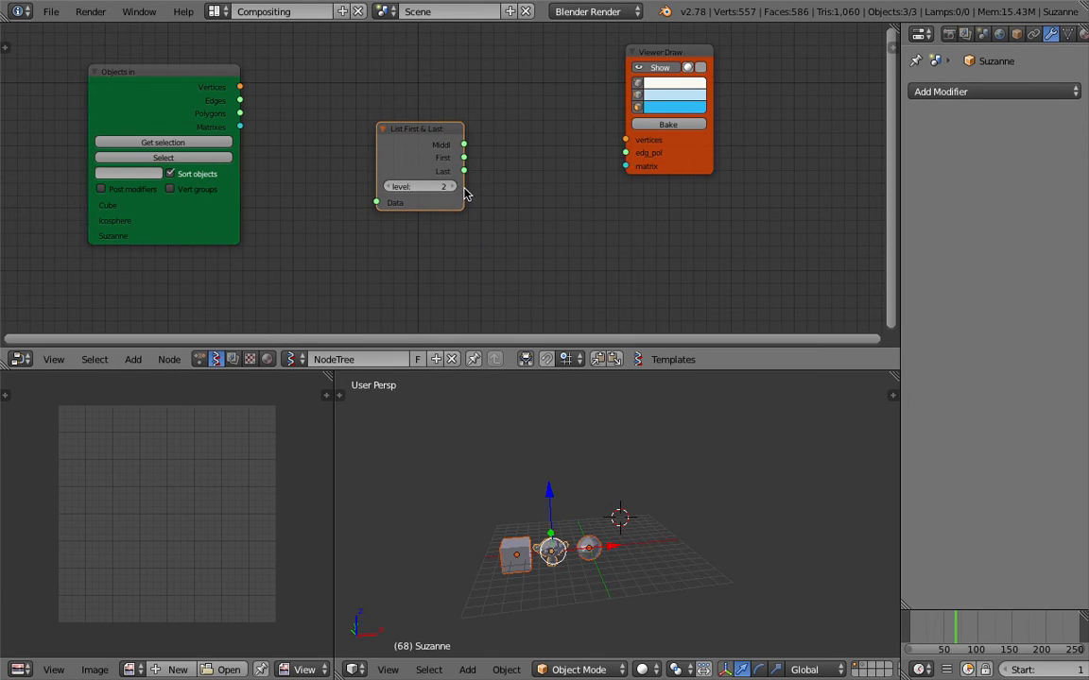
left_click_drag(438, 166, 400, 121)
left_click_drag(682, 52, 717, 54)
middle_click_drag(293, 169, 281, 202)
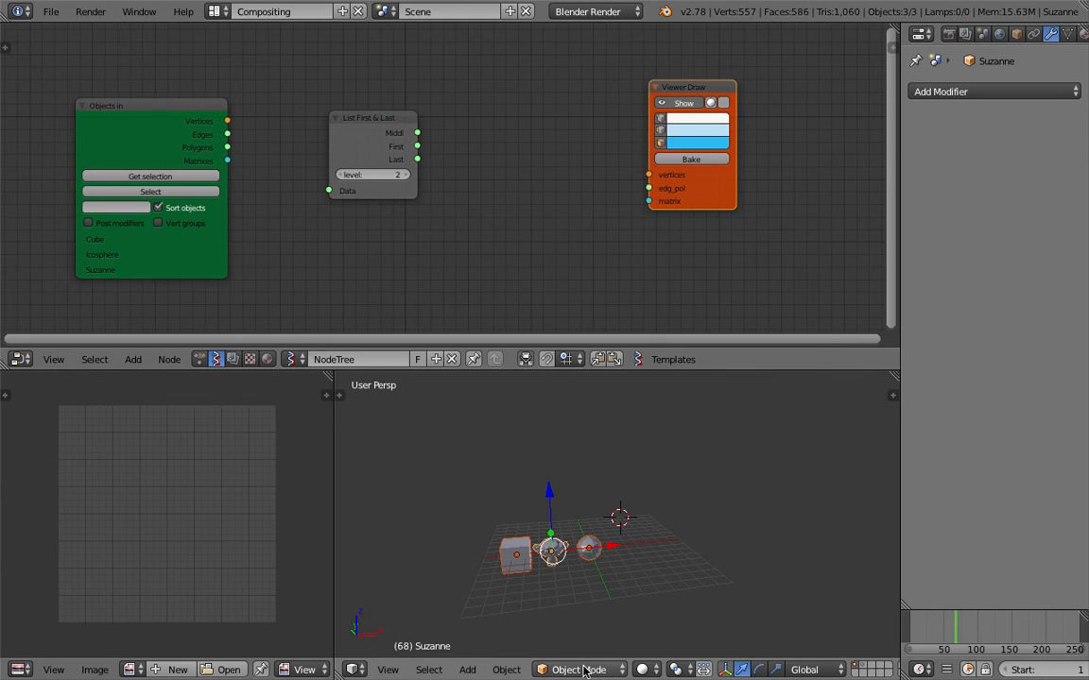
Step: Nudge the List First & Last node slightly away from Objects in and save over the blend file
middle_click_drag(536, 525, 527, 526)
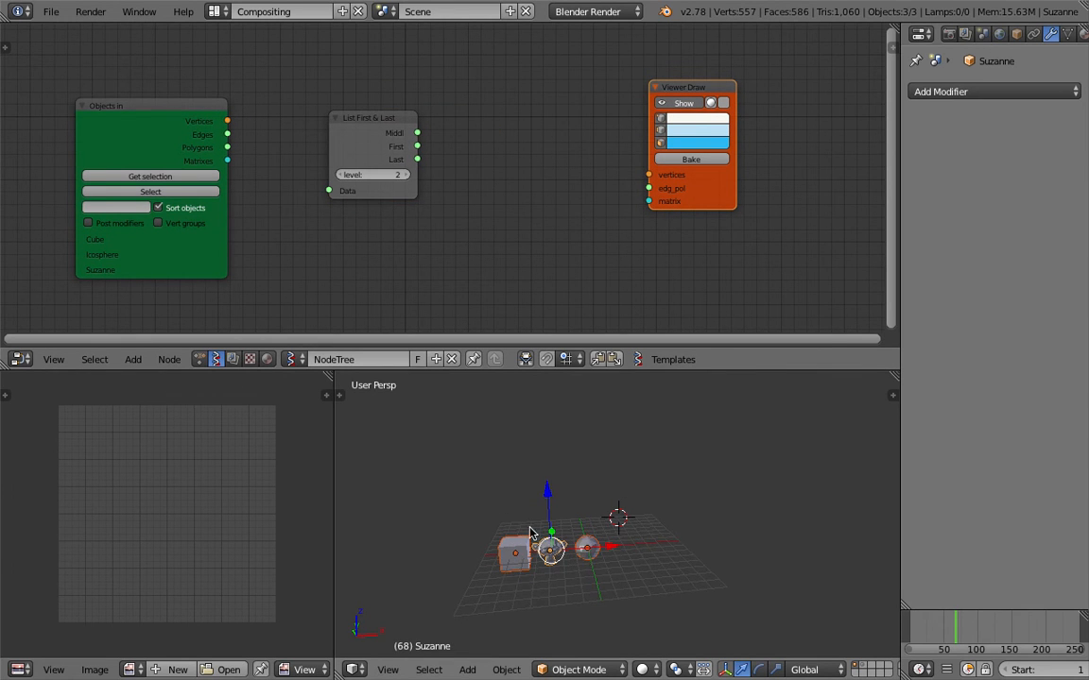
left_click(149, 133)
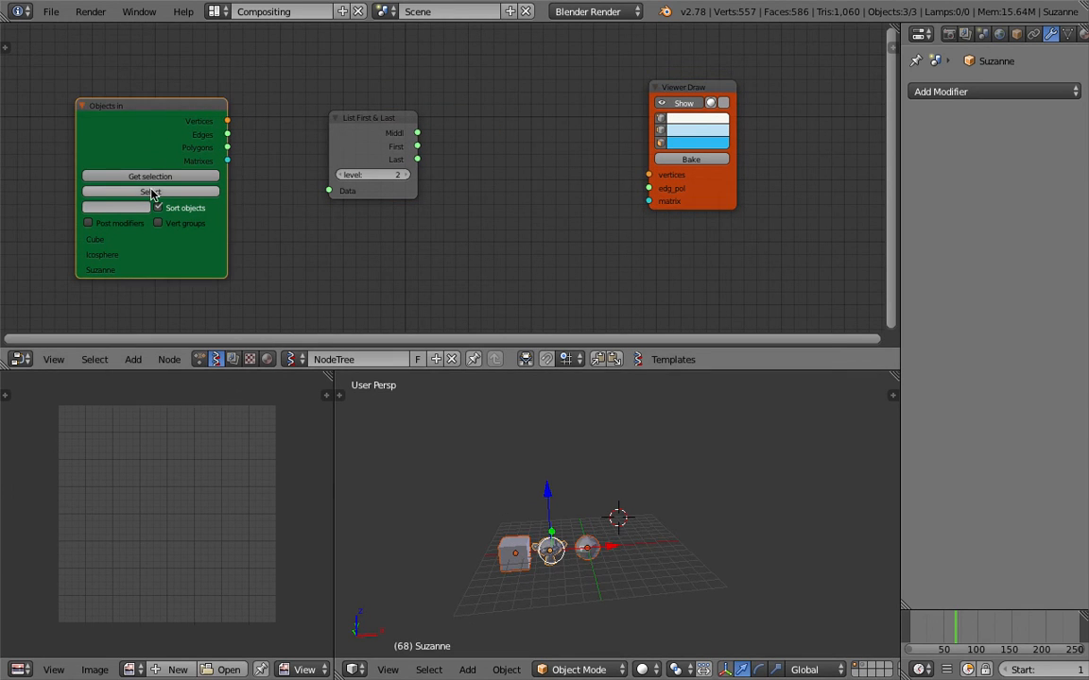
left_click_drag(359, 114, 368, 108)
key("ctrl+s")
left_click(370, 109)
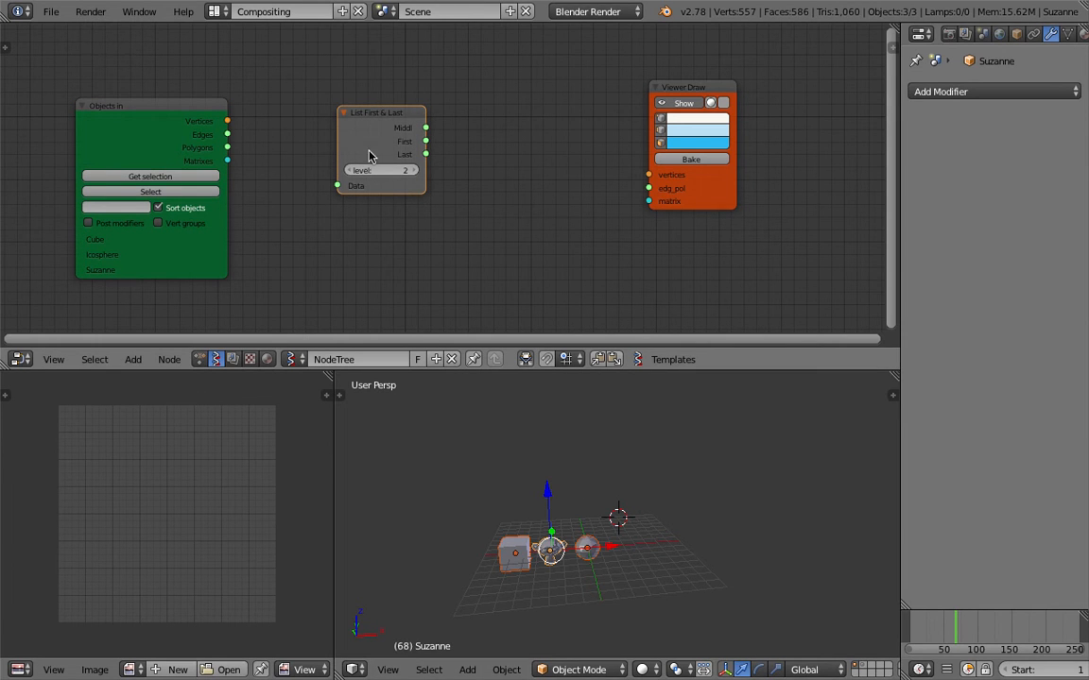
Step: Handwrite "1, 2, 3" with the grease pencil above the List First & Last node
scroll(371, 154, "up", 2)
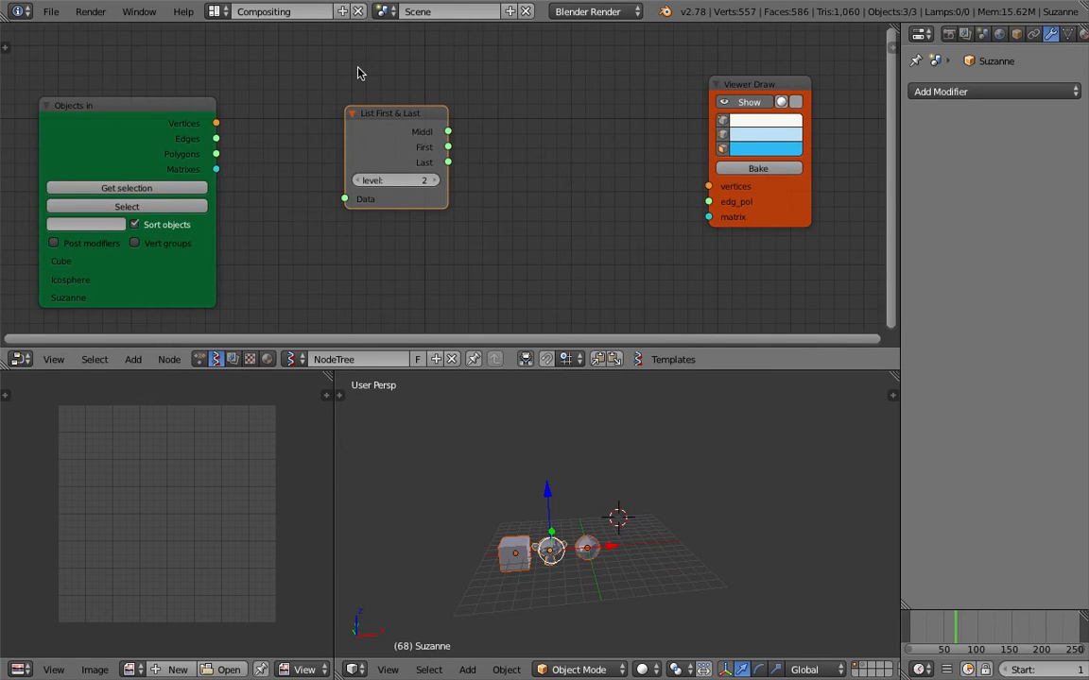
left_click_drag(357, 64, 371, 84)
middle_click_drag(540, 561, 554, 532)
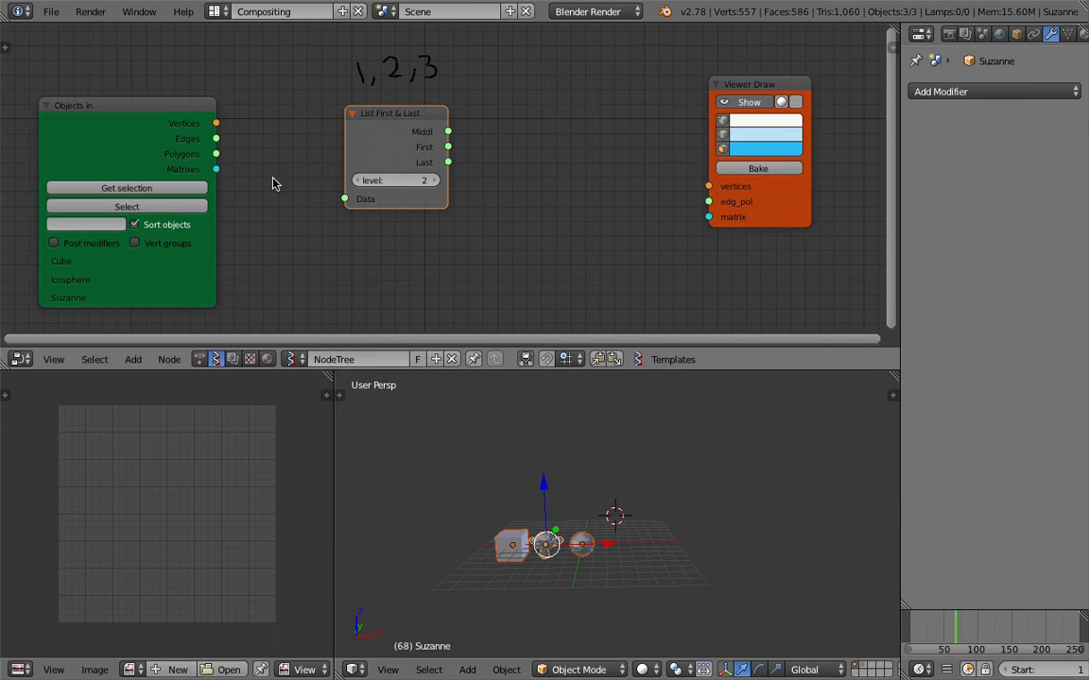
Step: Route Vertices and Polygons through two List First & Last nodes and link their Middl outputs to Viewer Draw's vertices and edg_pol
left_click_drag(217, 123, 383, 136)
key("shift+d")
left_click(389, 251)
left_click_drag(216, 154, 350, 316)
middle_click_drag(351, 316, 328, 282)
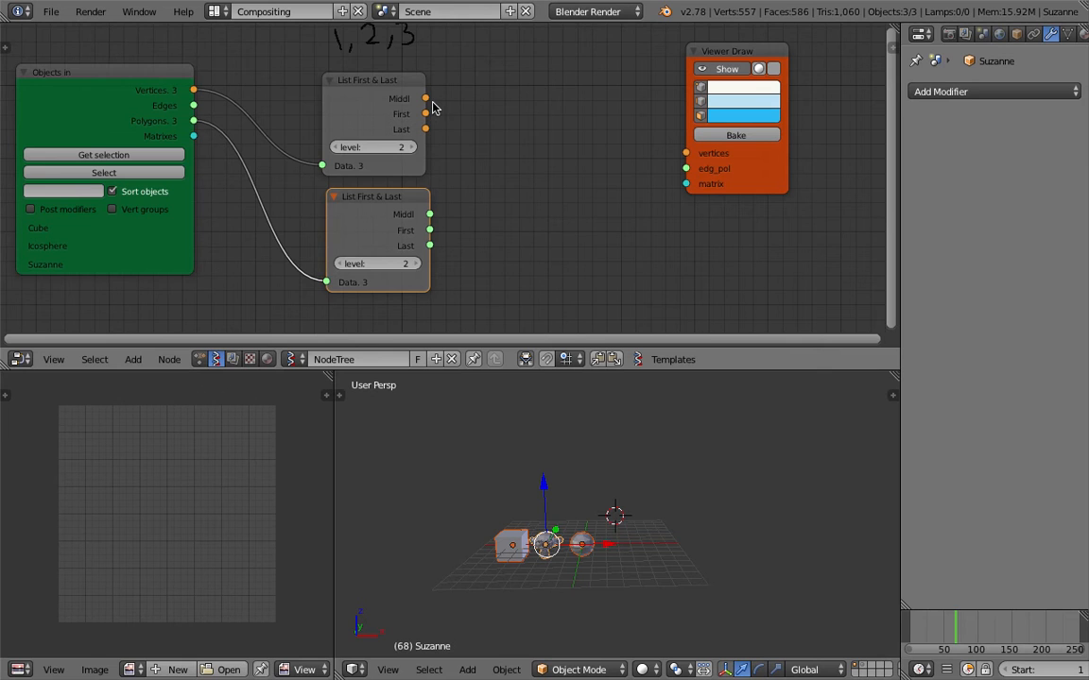
mouse_move(425, 99)
left_mouse_down()
mouse_move(540, 139)
mouse_move(686, 153)
left_mouse_up()
mouse_move(430, 215)
left_mouse_down()
mouse_move(634, 194)
mouse_move(686, 168)
left_mouse_up()
Step: Move the original Icosphere object above the Cube, away from the Viewer Draw preview
middle_click_drag(668, 419, 530, 564)
scroll(613, 519, "up", 4)
right_click(596, 574)
key("g")
left_click(432, 503)
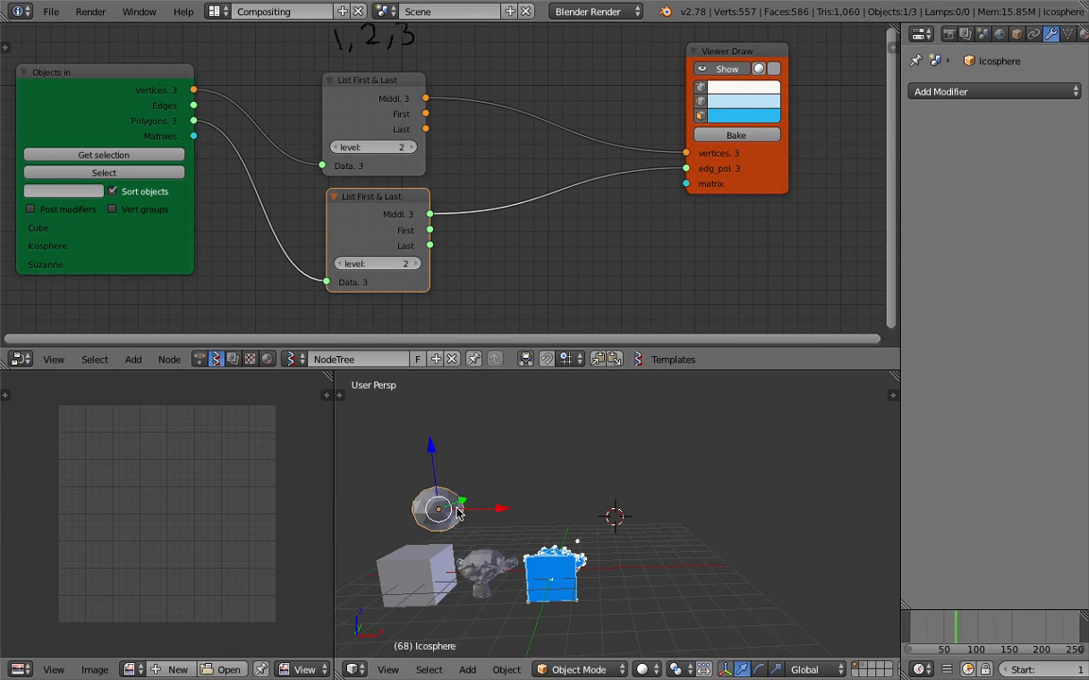
Step: Set the level to 1 on both List First & Last nodes and inspect the previewed mesh
middle_click_drag(458, 516, 546, 634)
scroll(534, 626, "up", 6)
mouse_move(605, 572)
middle_mouse_down()
mouse_move(533, 562)
mouse_move(599, 529)
mouse_move(605, 567)
middle_mouse_up()
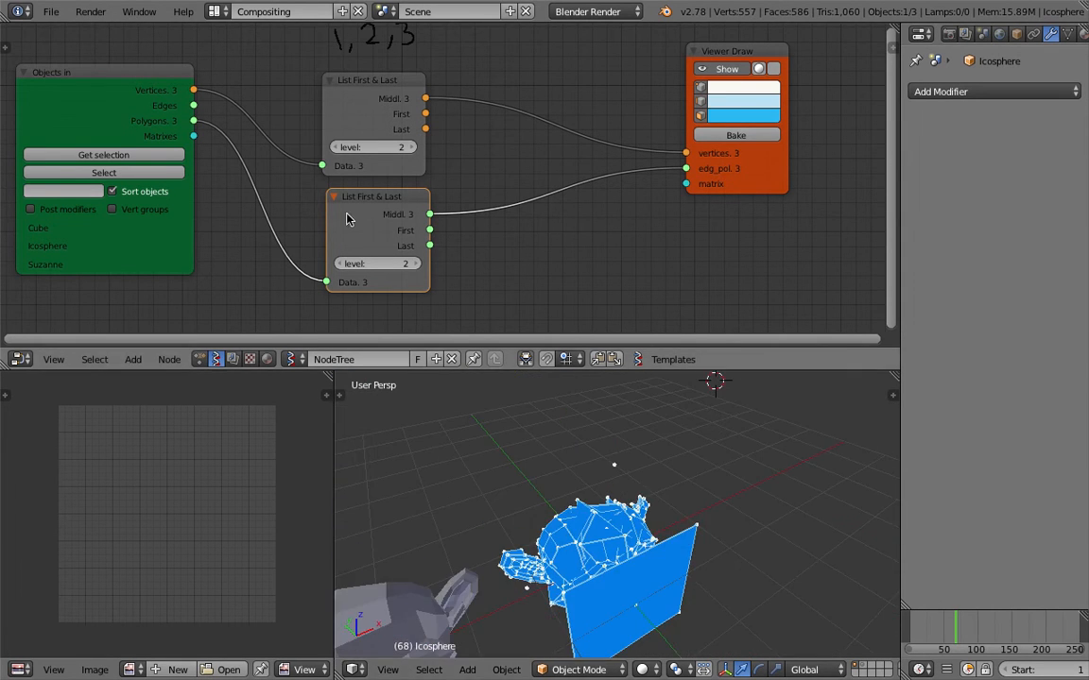
left_click(338, 264)
left_click(336, 147)
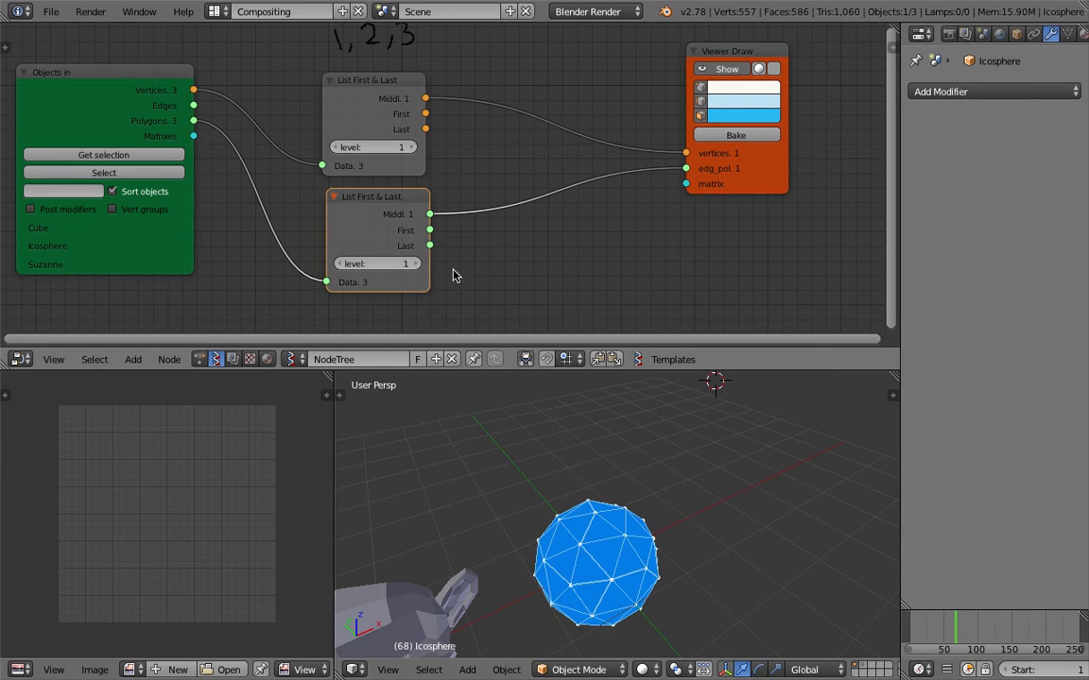
middle_click_drag(588, 480, 475, 463)
middle_click_drag(568, 509, 578, 459)
scroll(582, 501, "down", 3)
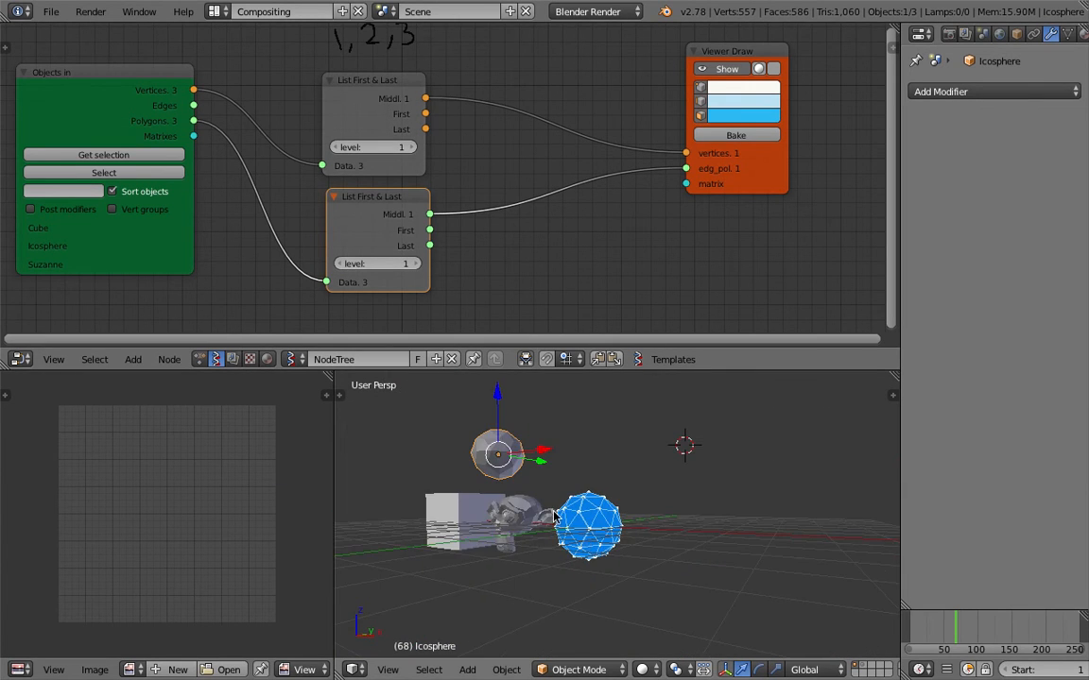
middle_click_drag(535, 535, 639, 540)
mouse_move(554, 468)
middle_mouse_down()
mouse_move(537, 467)
mouse_move(563, 457)
middle_mouse_up()
Step: Move the Viewer Draw node farther from the List First & Last nodes
scroll(561, 218, "down", 2)
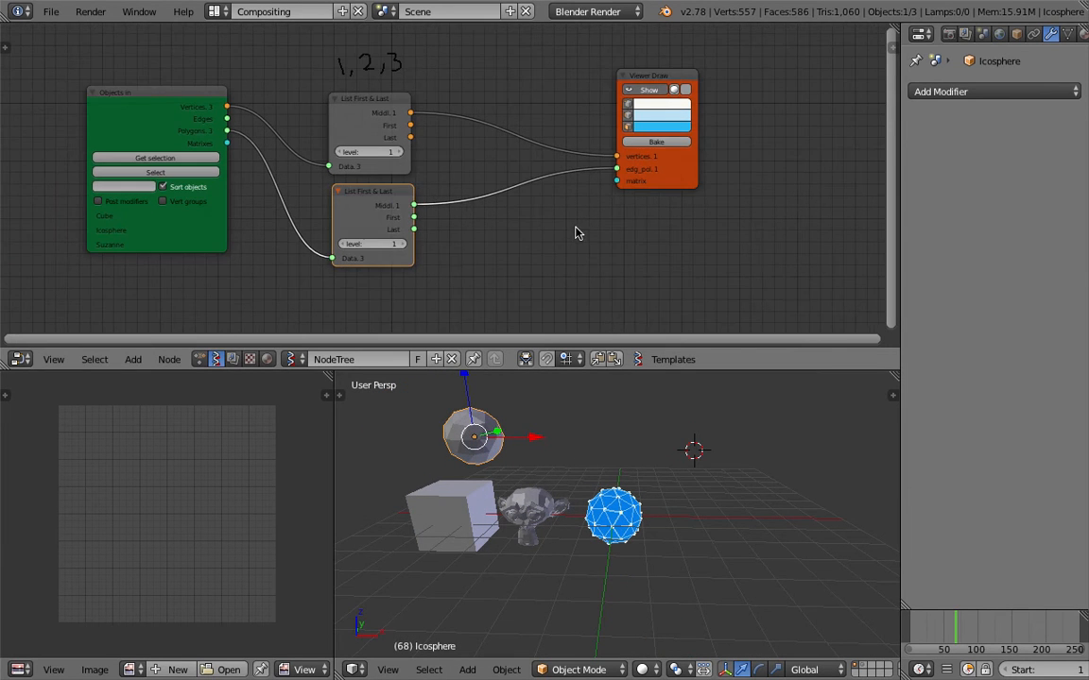
left_click_drag(691, 174, 737, 179)
middle_click_drag(616, 260, 649, 220)
key("shift+a")
left_click(625, 227)
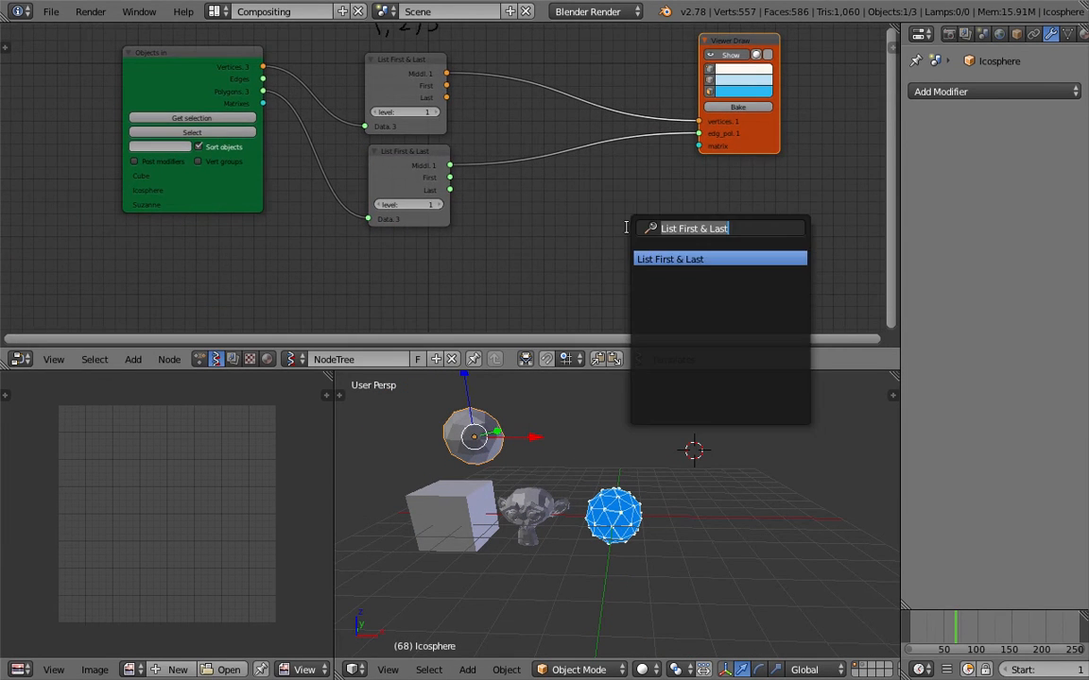
type("line")
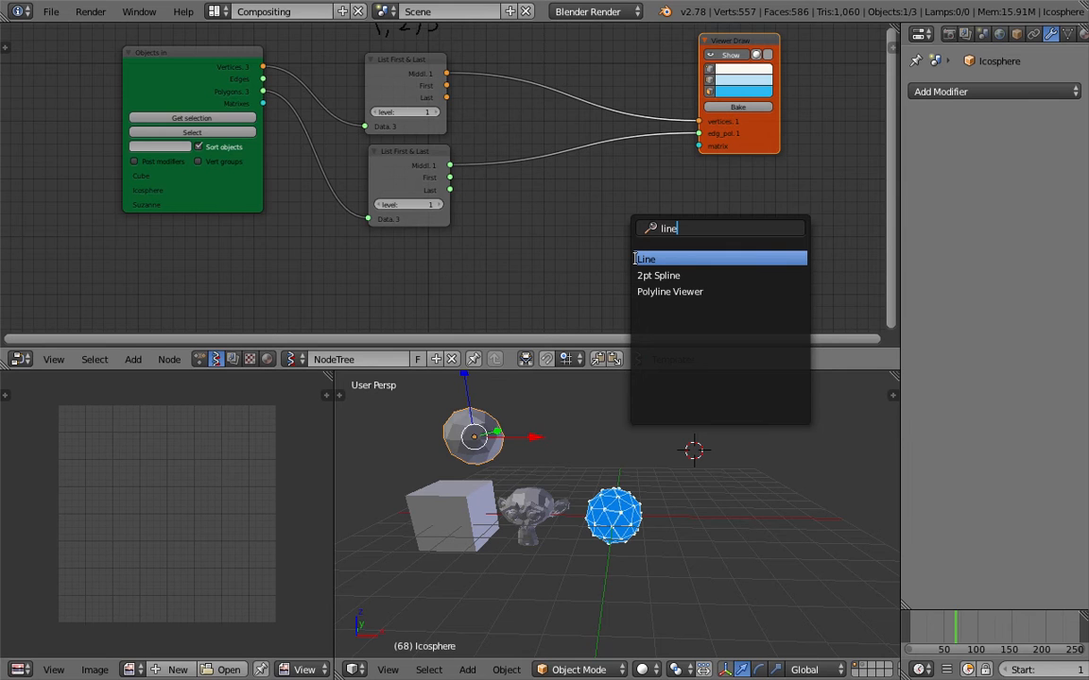
key("Escape")
Step: Mark a vertical column of six grease pencil dots beside the objects in the 3D view
scroll(704, 524, "down", 2)
middle_click_drag(681, 500, 649, 519, "shift")
middle_click_drag(719, 509, 742, 507)
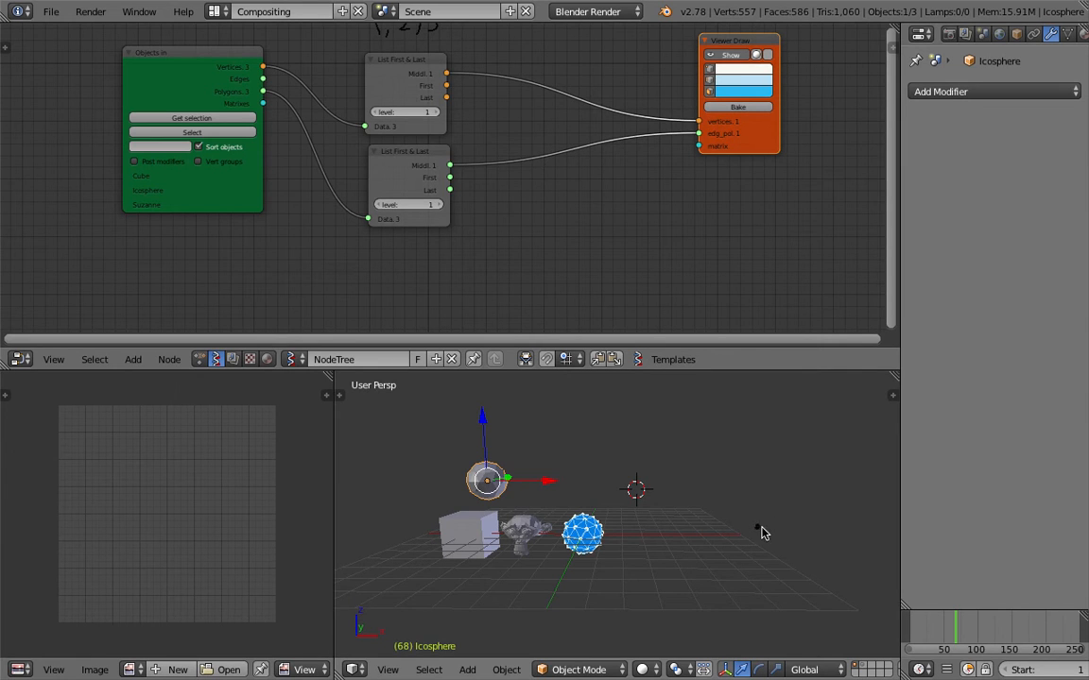
middle_click_drag(761, 529, 702, 537, "shift")
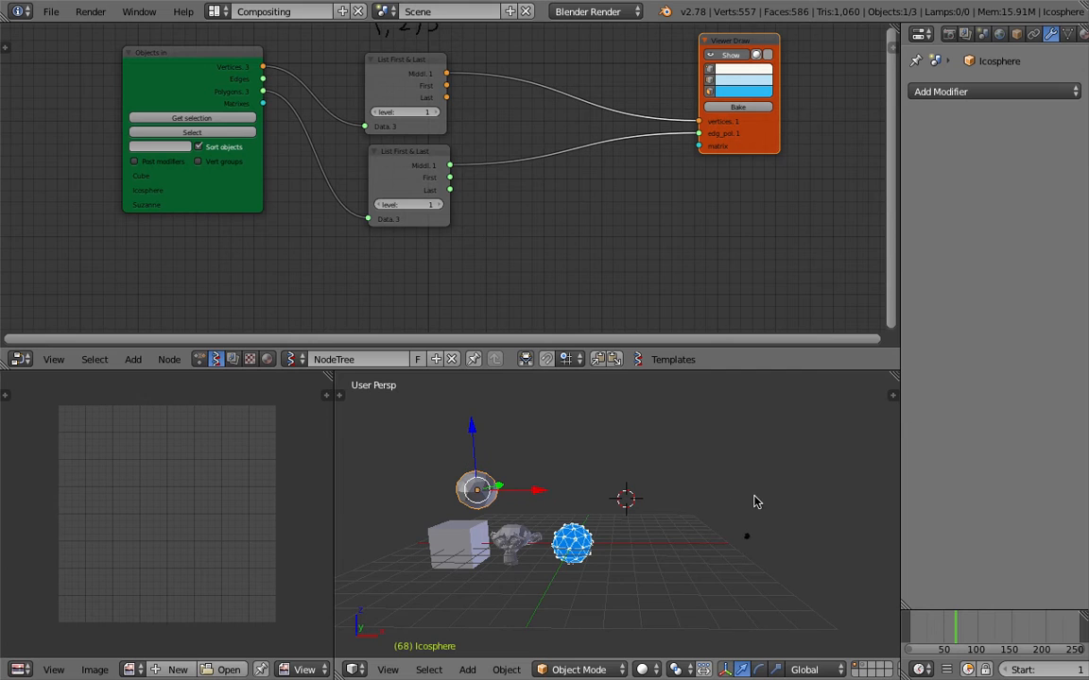
left_click(746, 492)
left_click(746, 449)
middle_click_drag(747, 449, 753, 483, "shift")
left_click(747, 404)
mouse_move(747, 404)
middle_mouse_down("shift")
mouse_move(749, 477)
mouse_move(746, 417)
middle_mouse_up("shift")
scroll(745, 508, "down", 3)
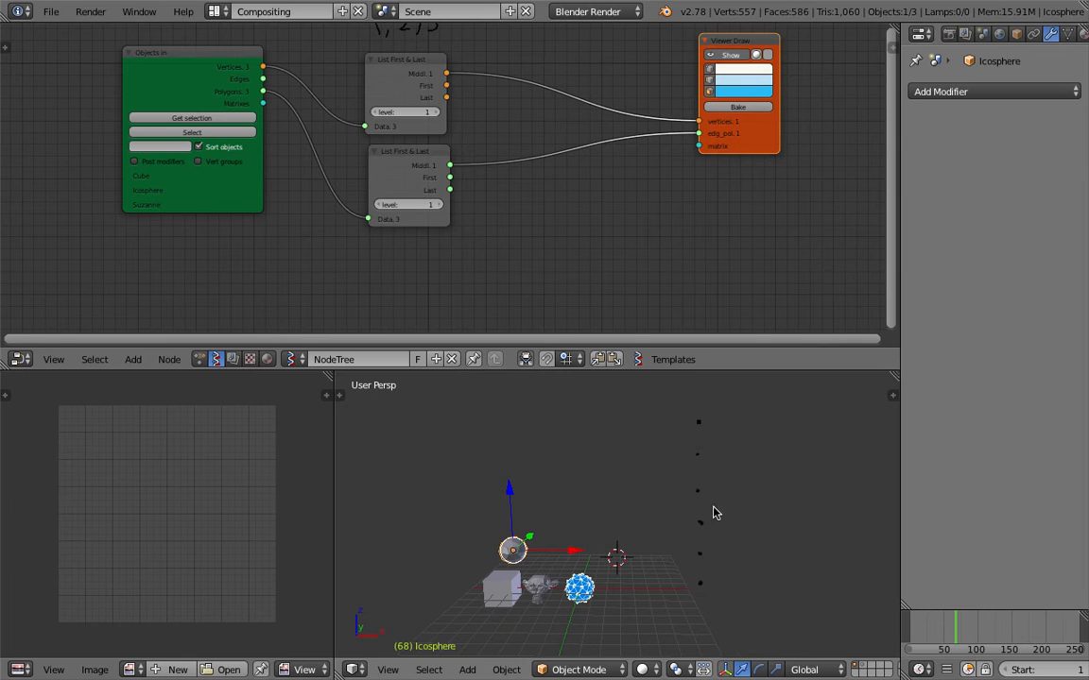
Step: Delete the grease pencil layer holding the dots and collapse the properties sidebar
key("n")
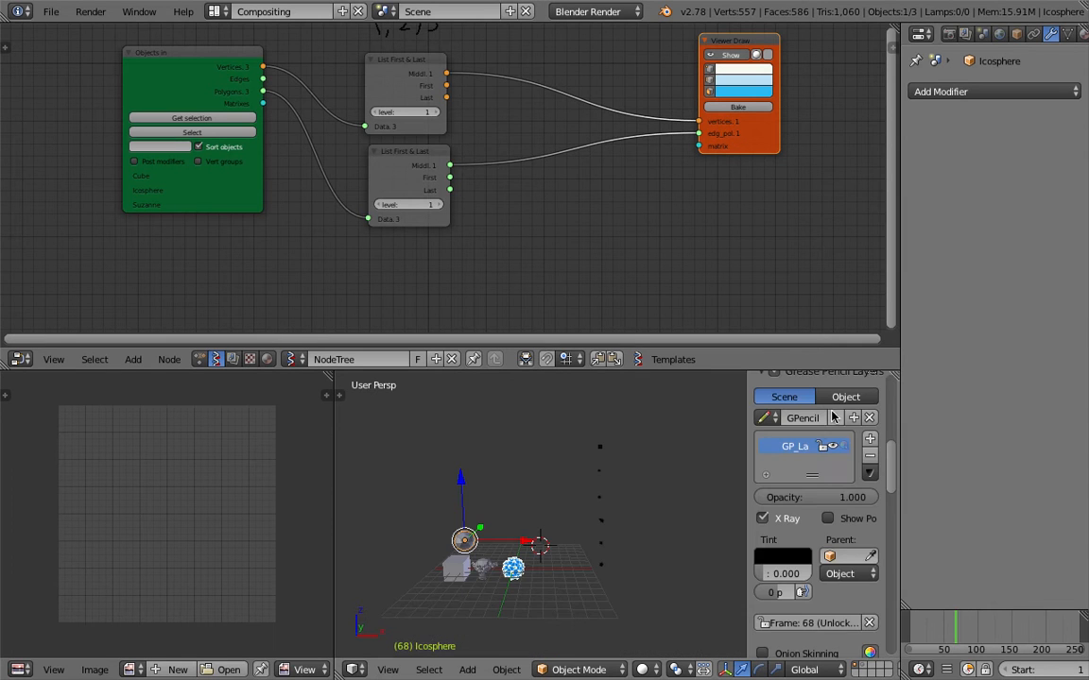
left_click(868, 458)
left_click_drag(744, 442, 960, 450)
Step: Save the scene over the existing blend file
middle_click_drag(723, 501, 761, 481, "shift")
middle_click_drag(661, 546, 622, 558)
key("ctrl+s")
left_click(618, 563)
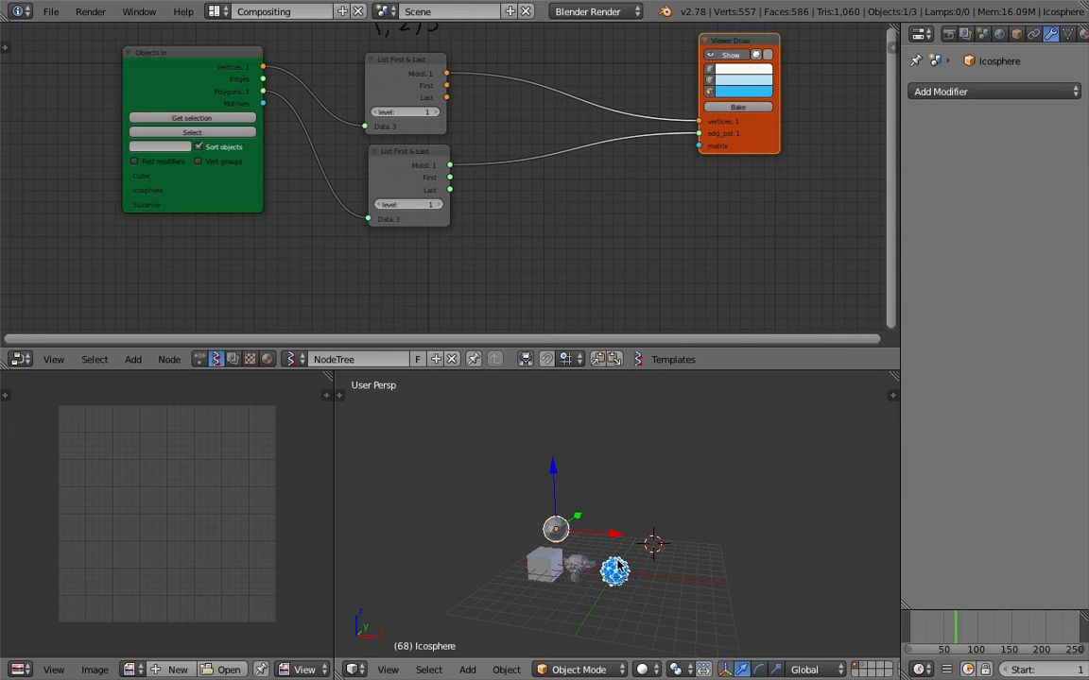
key("ctrl+s")
left_click(616, 563)
Step: Select Suzanne in the 3D view
middle_click_drag(616, 563, 584, 495)
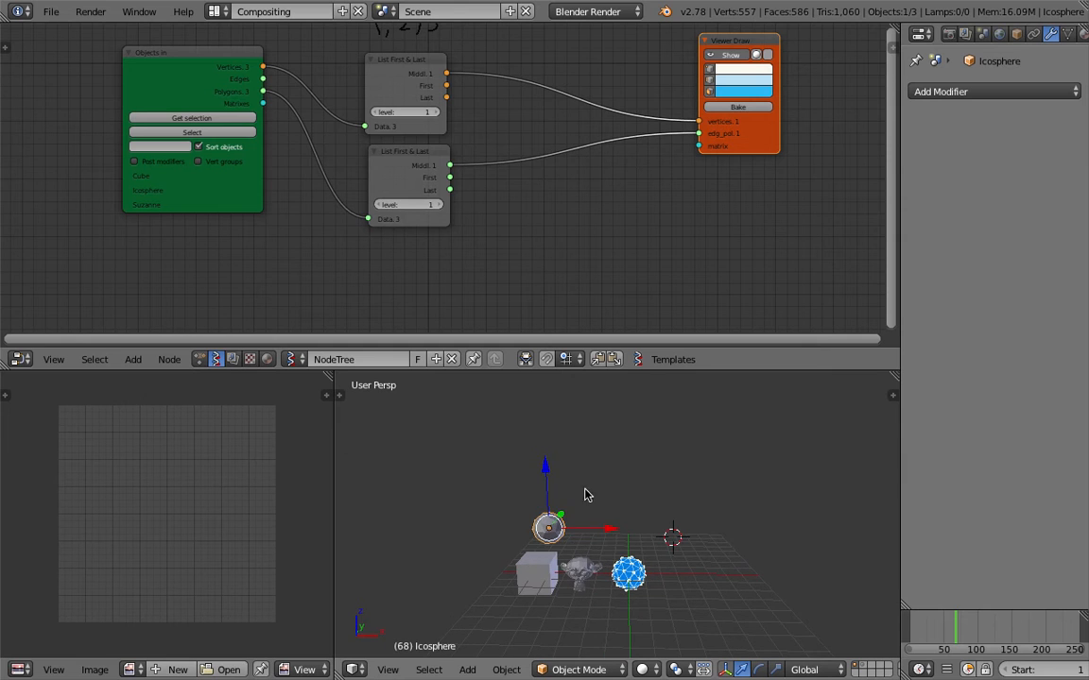
right_click(594, 569)
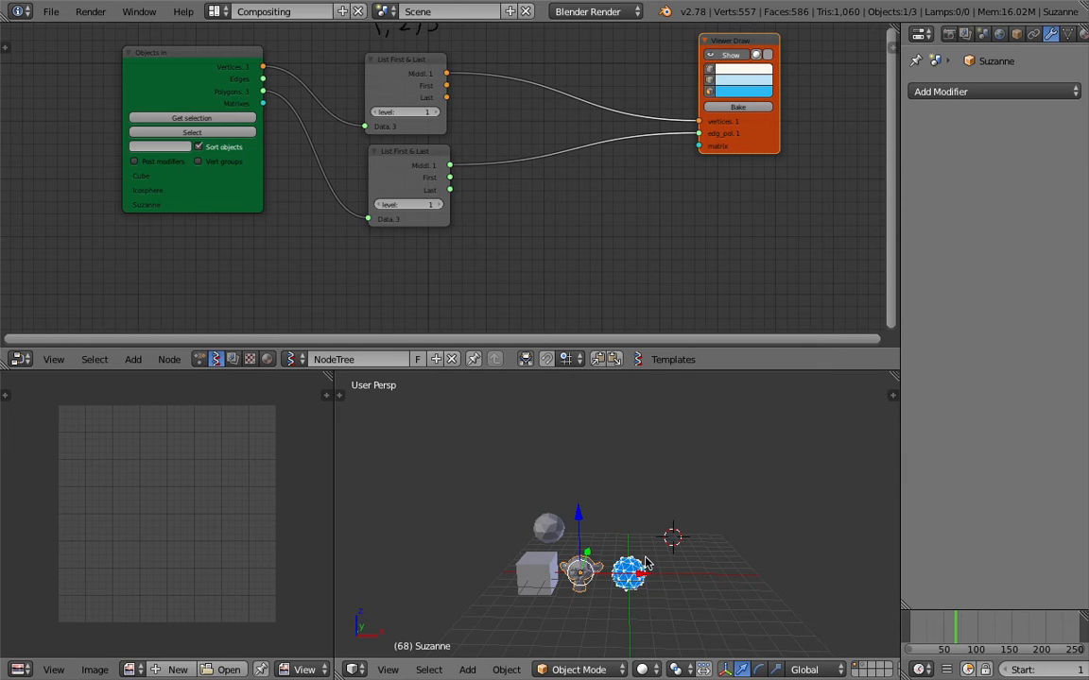
middle_click_drag(648, 511, 610, 502)
Step: Add a Line node beneath the List First & Last nodes and enlarge the node editor area
middle_click_drag(541, 210, 547, 214)
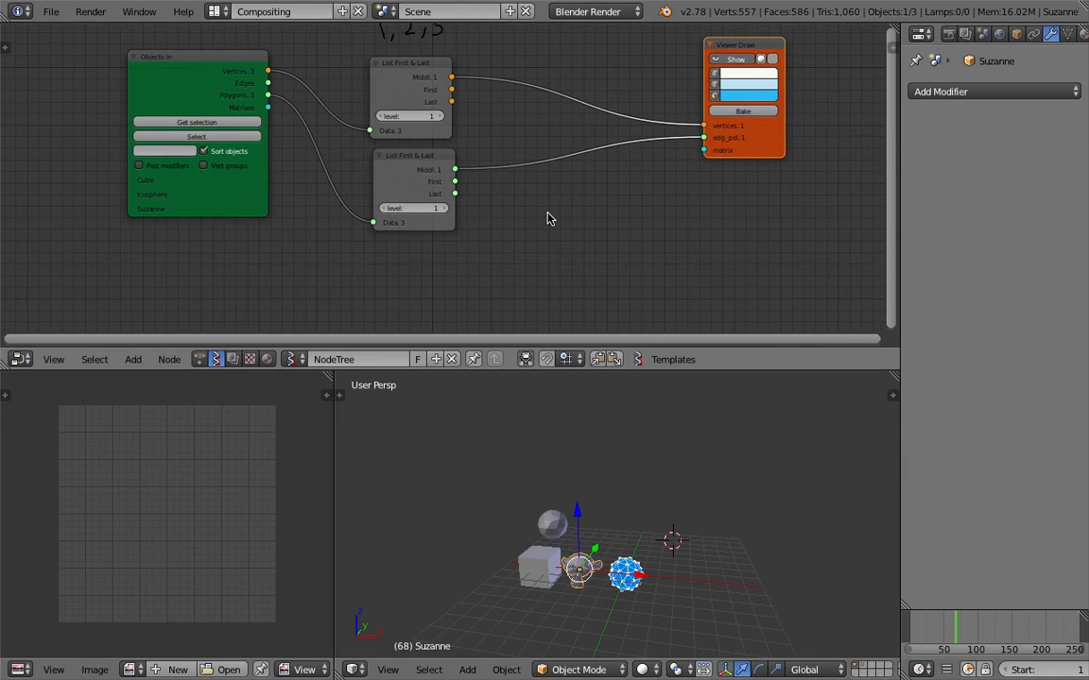
key("space")
type("line")
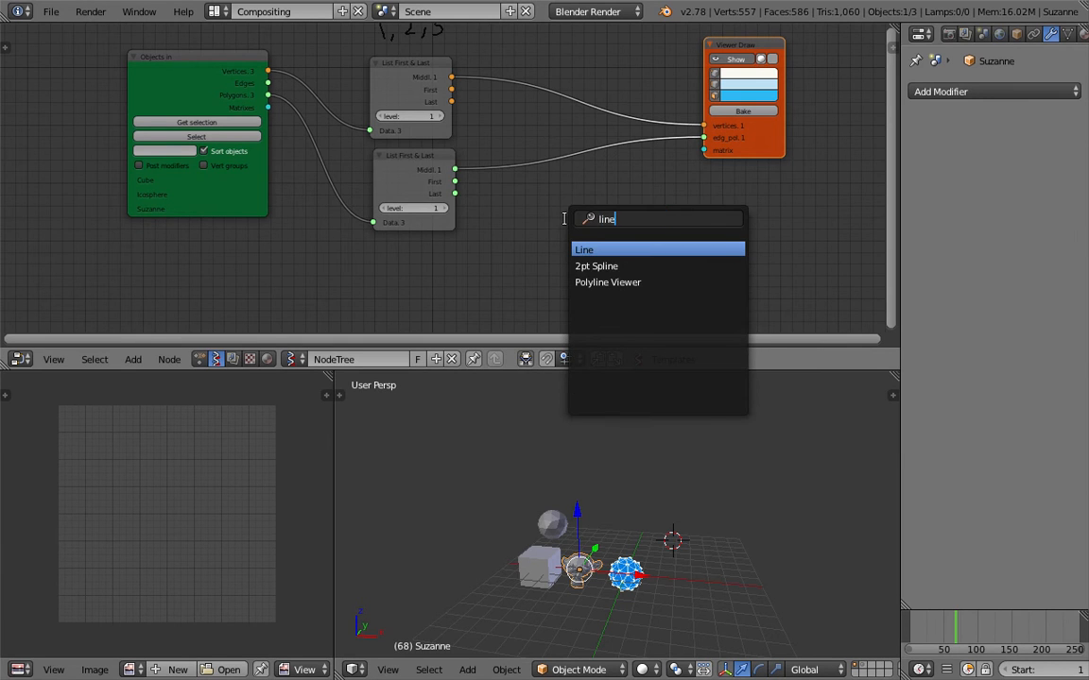
key("Return")
left_click(562, 224)
left_click_drag(584, 231, 494, 255)
middle_click_drag(777, 167, 751, 148)
left_click_drag(741, 129, 761, 128)
left_click_drag(516, 234, 526, 228)
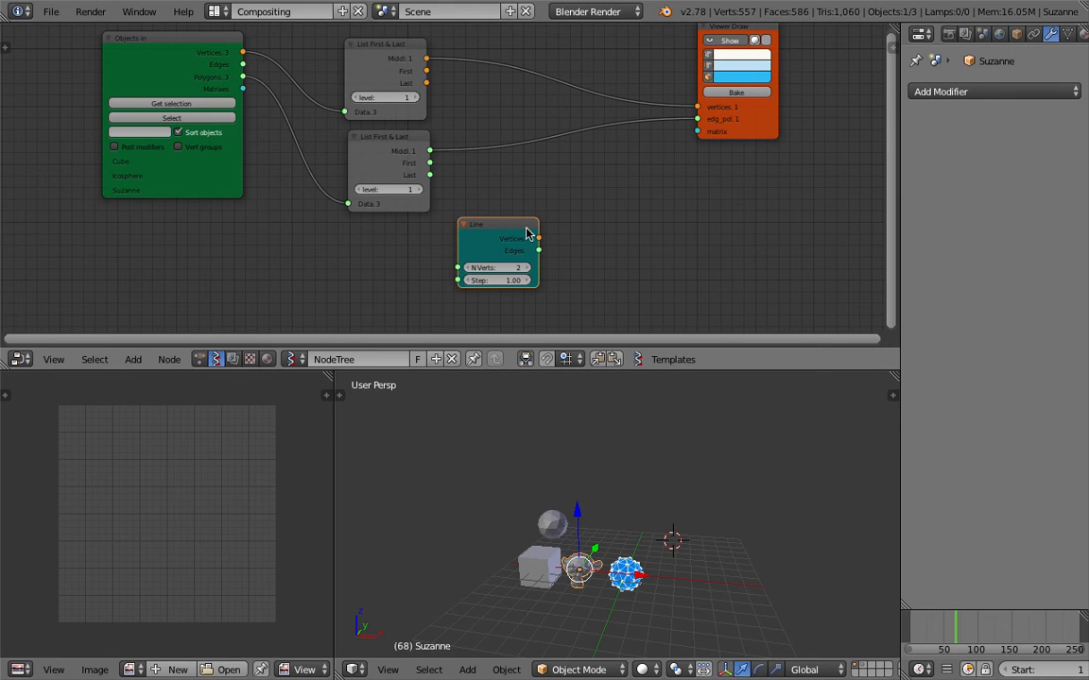
left_click_drag(515, 230, 526, 230)
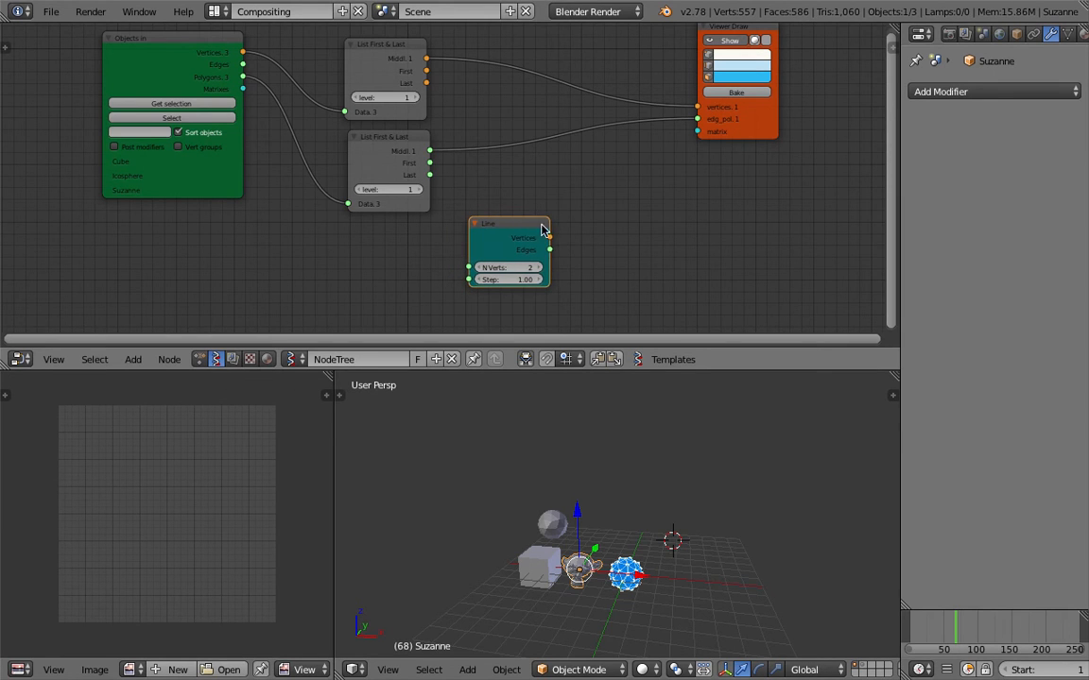
left_click_drag(524, 225, 489, 226)
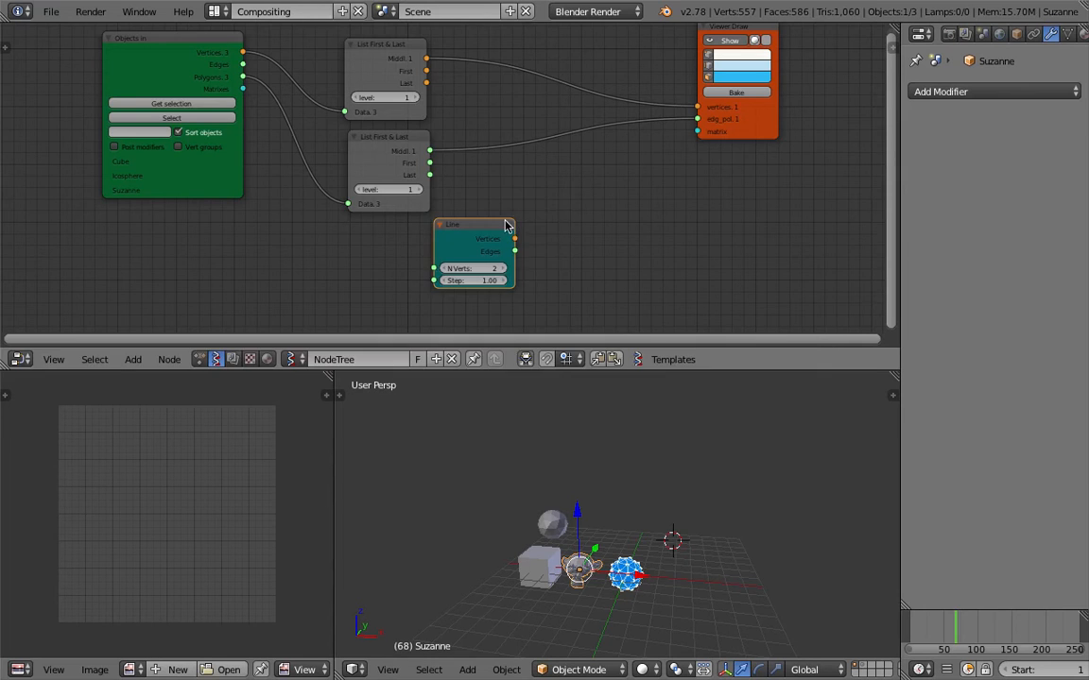
left_click_drag(506, 225, 560, 215)
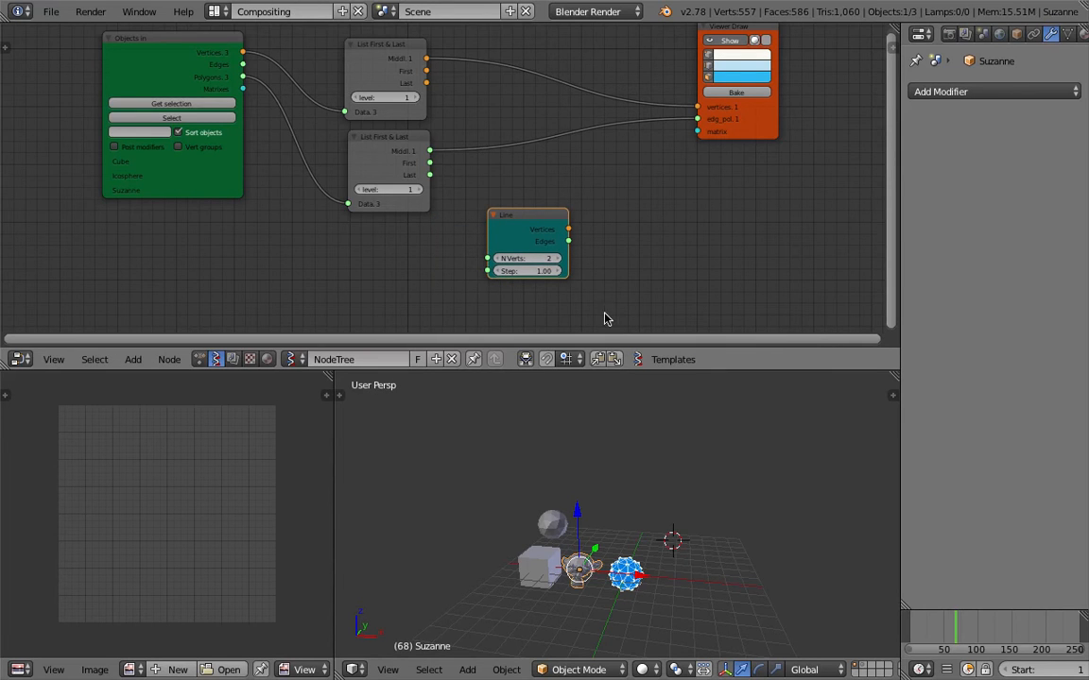
left_click_drag(647, 395, 650, 426)
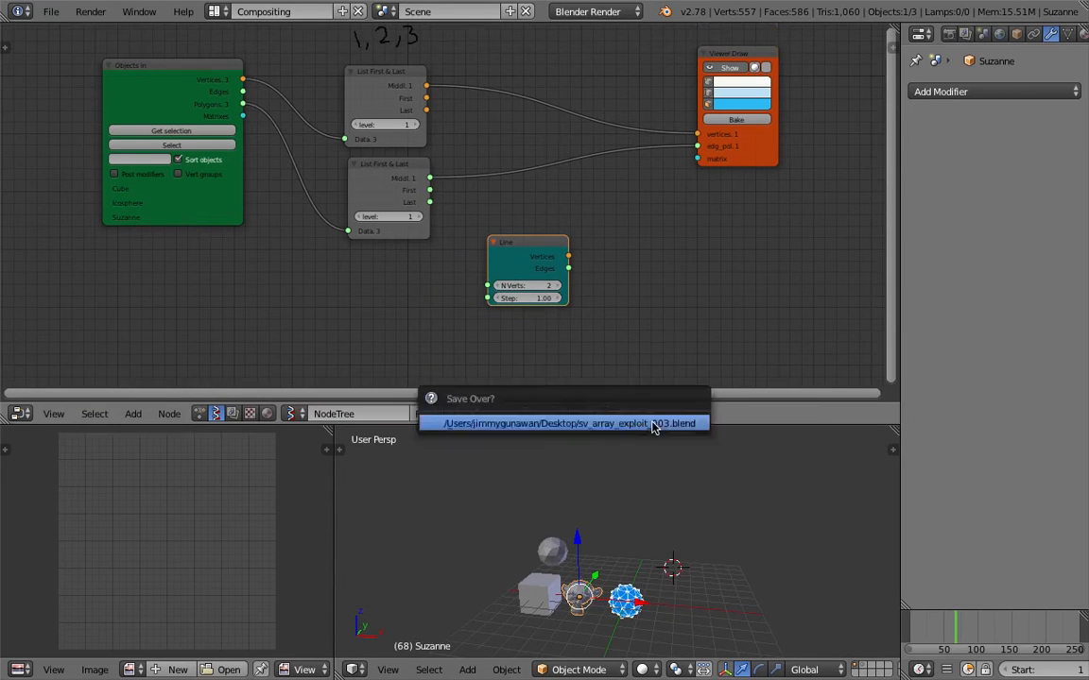
Step: Add a Matrix in node between the Line and Viewer Draw nodes and save the scene
key("shift+a")
left_click(646, 192)
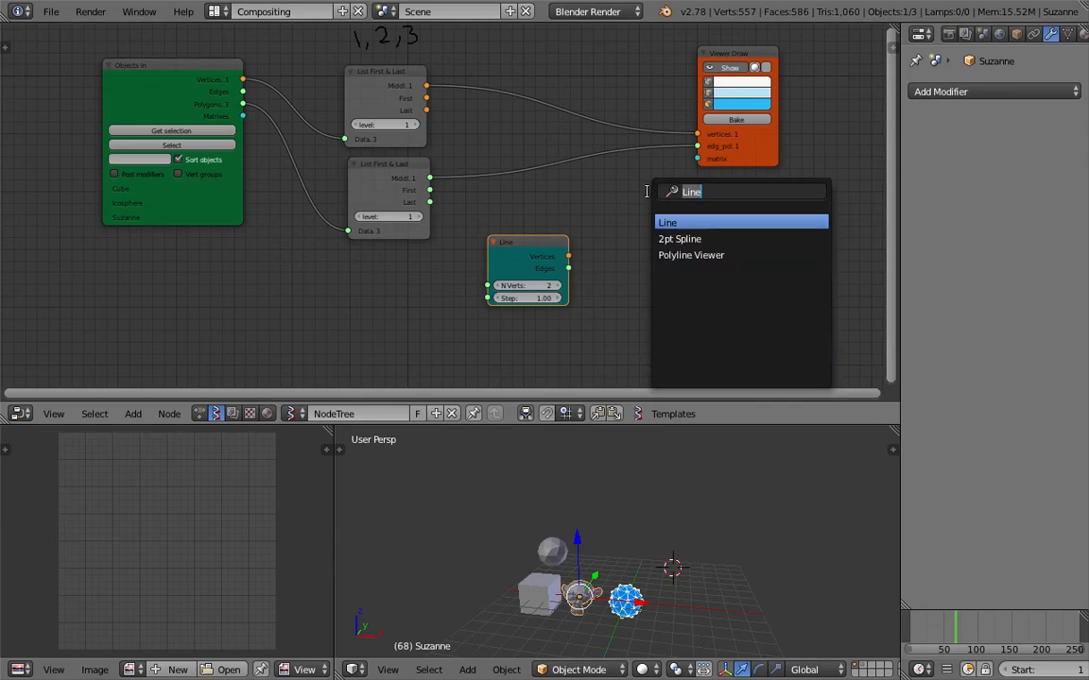
type("matri")
key("Down")
key("Down")
key("Down")
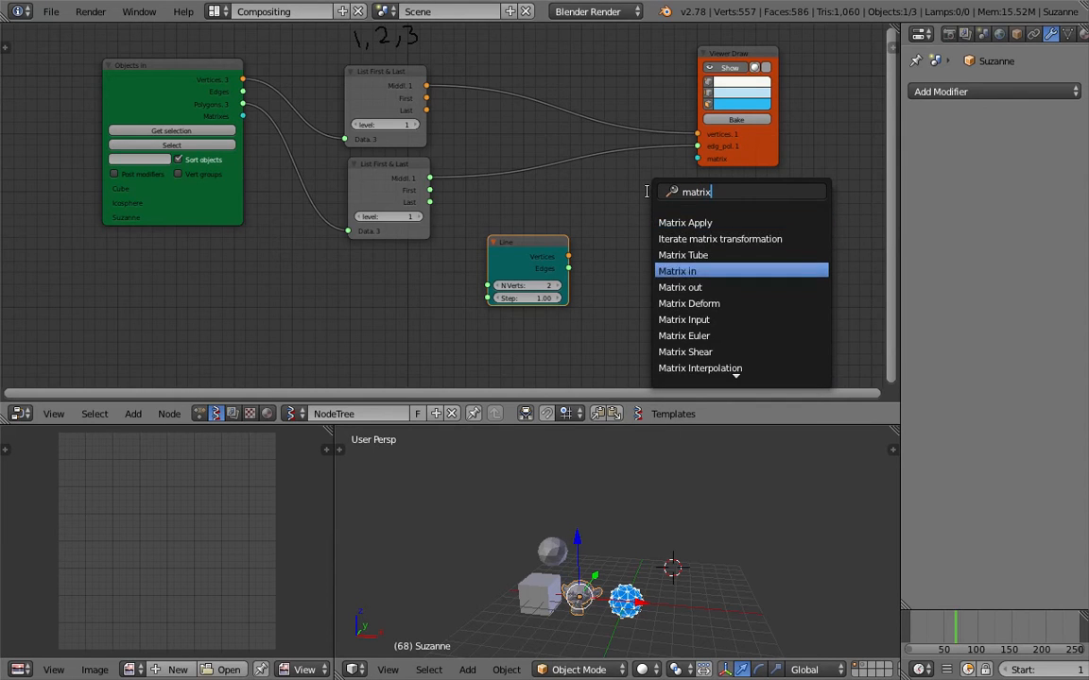
key("Return")
left_click(595, 194)
key("ctrl+s")
left_click(596, 193)
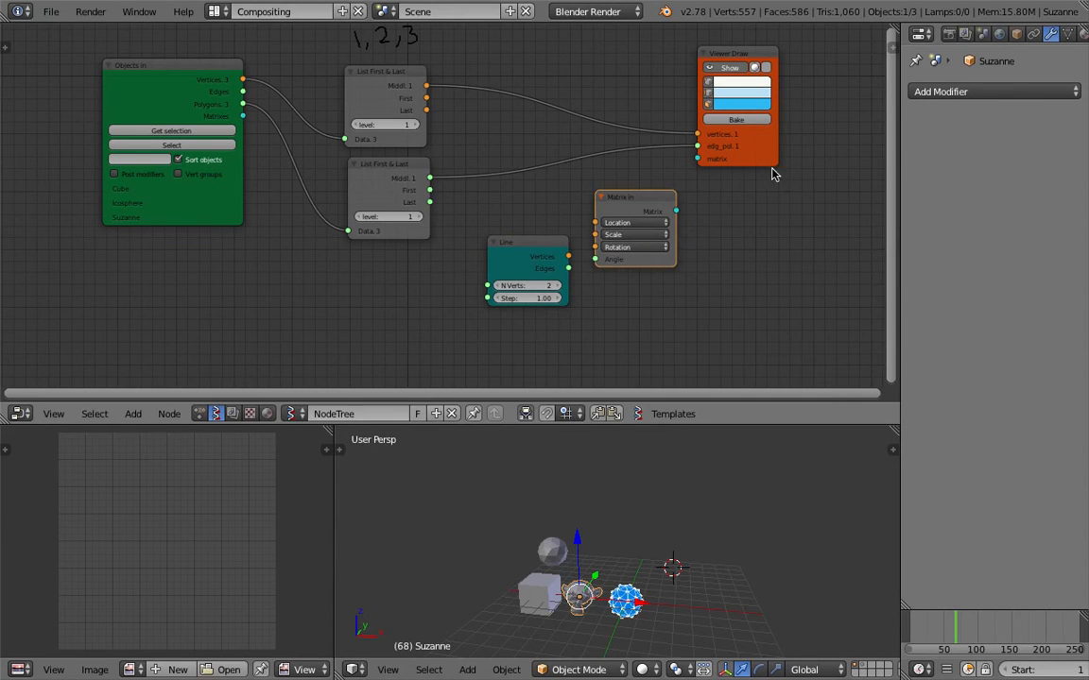
Step: Connect the Line's Vertices to Matrix in's Location, and Matrix in's output to Viewer Draw's matrix input
left_click_drag(752, 156, 789, 150)
left_click_drag(655, 195, 671, 194)
key("ctrl+s")
left_click(672, 193)
mouse_move(553, 255)
left_mouse_down()
mouse_move(532, 255)
mouse_move(613, 221)
left_mouse_up()
left_click_drag(693, 208, 735, 153)
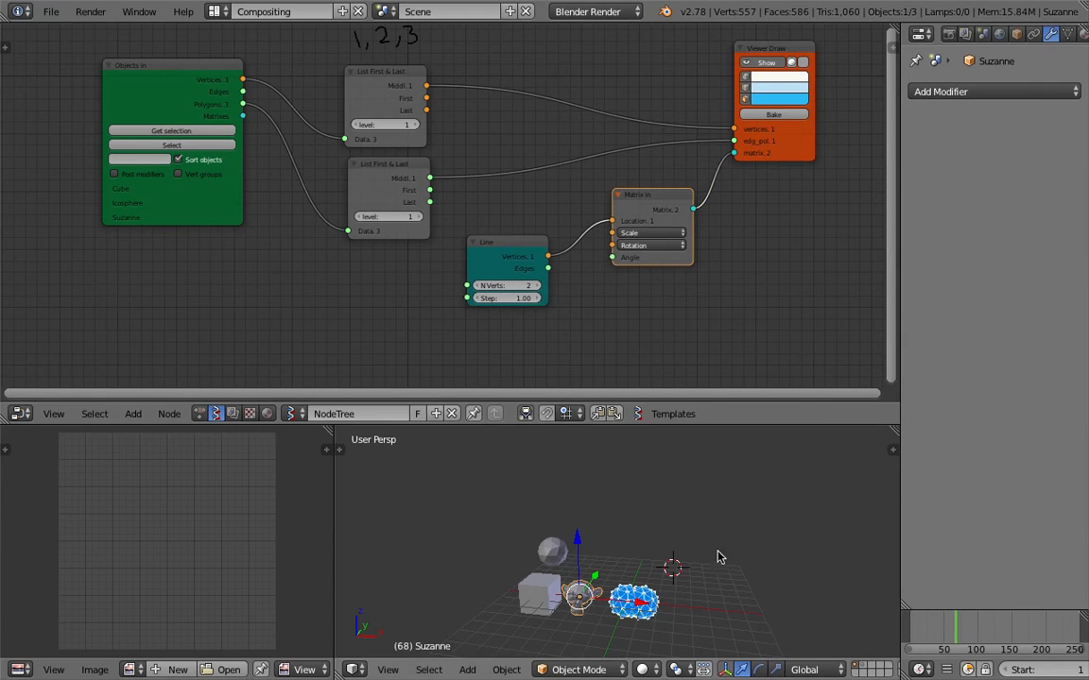
Step: Raise the Line node's N Verts to 9 to array the drawn icosphere
left_click(537, 284)
left_click(537, 285)
left_click(537, 285)
left_click(537, 284)
left_click(537, 284)
double_click(536, 285)
mouse_move(677, 554)
middle_mouse_down()
mouse_move(685, 532)
mouse_move(682, 549)
middle_mouse_up()
middle_click_drag(690, 347, 670, 347)
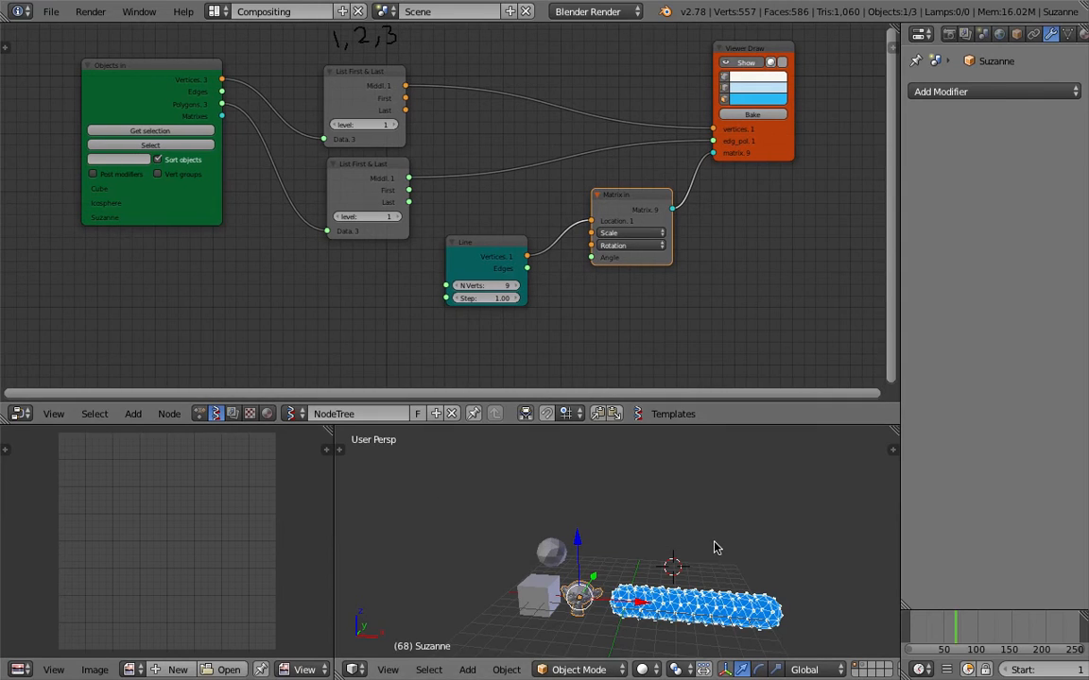
middle_click_drag(722, 455, 652, 444)
Step: Set the Line node's N Verts to 10 and Step to 1.96, and save the scene
mouse_move(498, 301)
left_mouse_down()
mouse_move(529, 300)
mouse_move(488, 289)
left_mouse_up()
left_click(487, 288)
type("37")
key("Tab")
left_click(479, 285)
type("10")
key("Return")
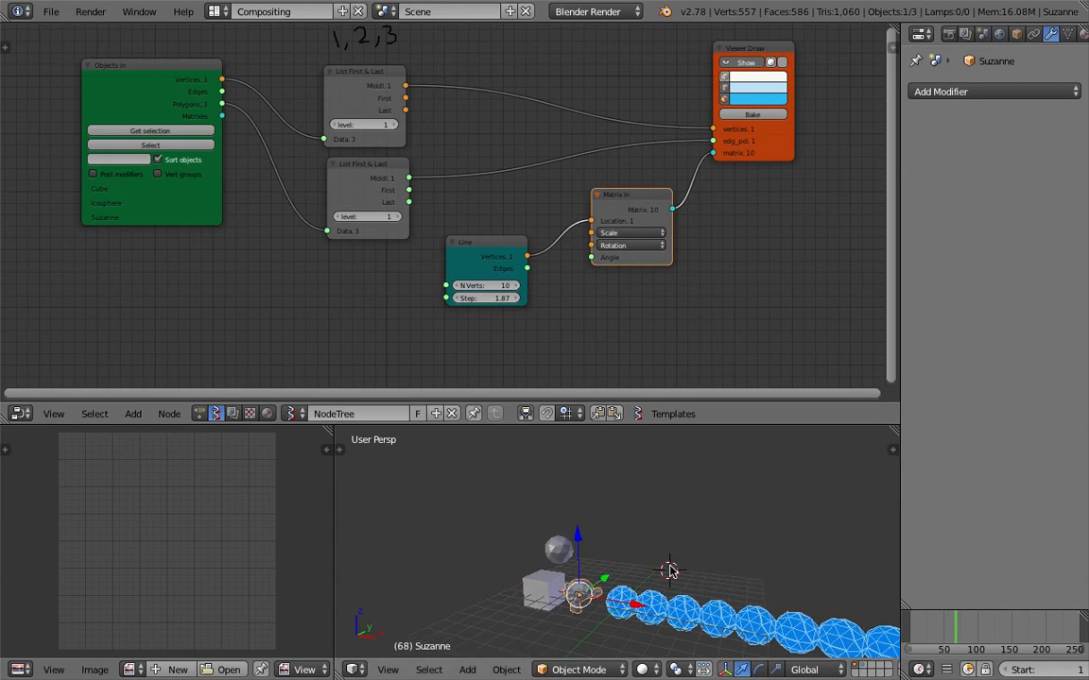
mouse_move(496, 286)
left_mouse_down()
mouse_move(477, 287)
mouse_move(529, 297)
mouse_move(487, 298)
left_mouse_up()
mouse_move(605, 544)
middle_mouse_down()
mouse_move(610, 554)
mouse_move(583, 566)
mouse_move(615, 535)
middle_mouse_up()
key("ctrl+s")
left_click(583, 566)
Step: Spread the Line and Matrix in nodes apart to leave room between them
left_click_drag(496, 255, 411, 302)
left_click_drag(616, 209, 584, 261)
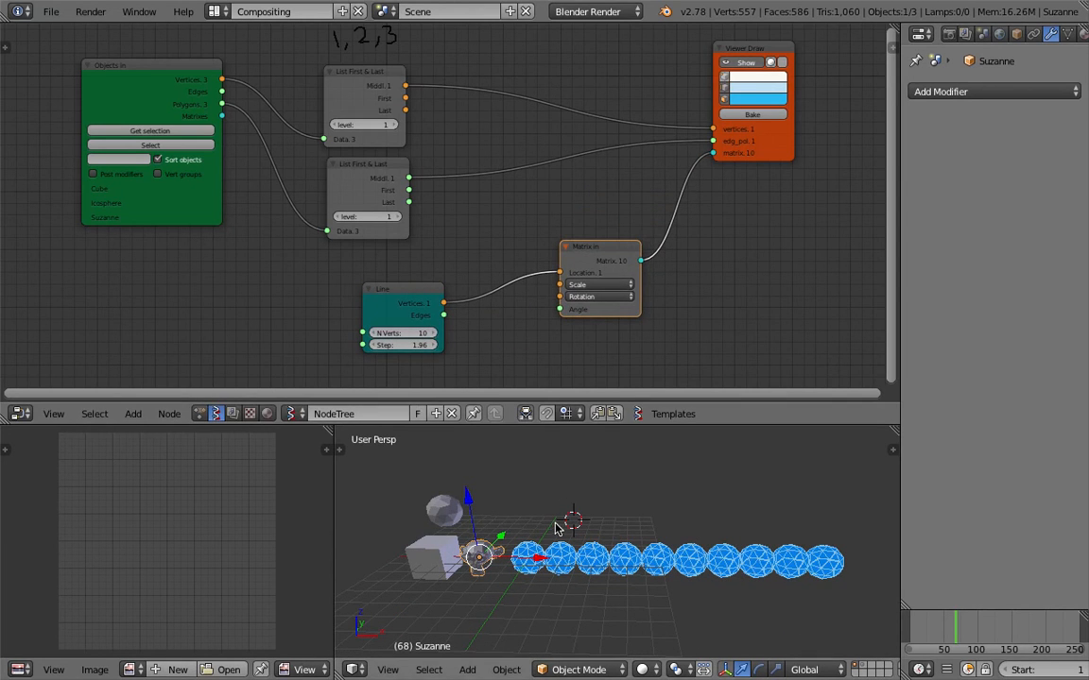
left_click(745, 525)
left_click_drag(614, 248, 666, 241)
Step: Insert a Vector out node on the link between Line and Matrix in
key("shift+a")
left_click(546, 234)
type("vector")
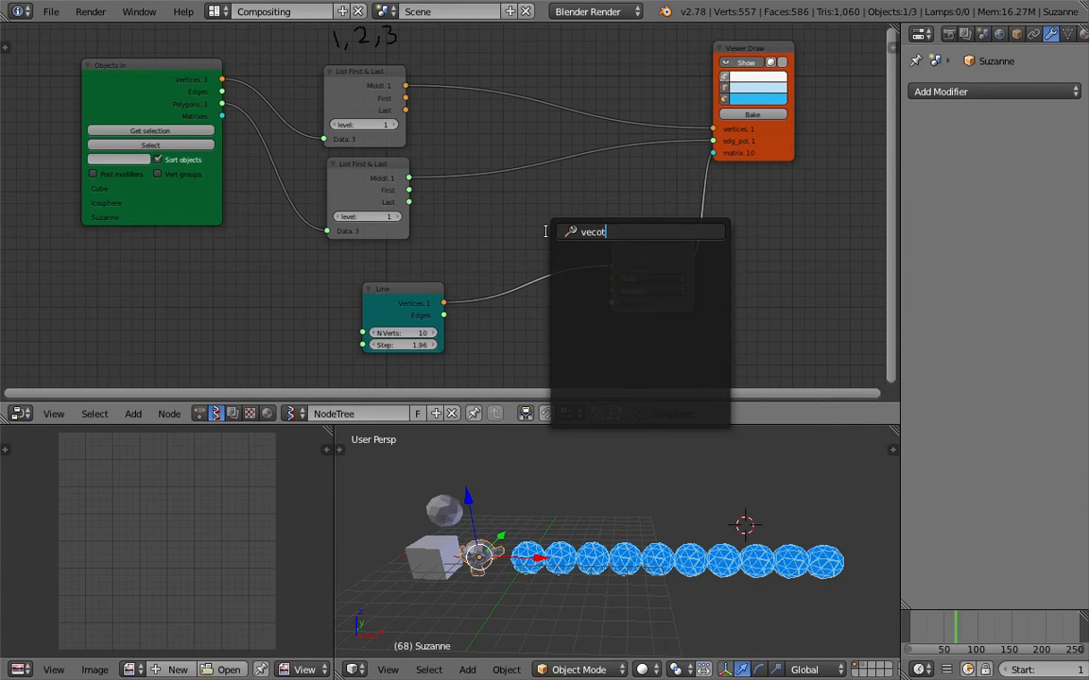
key("Return")
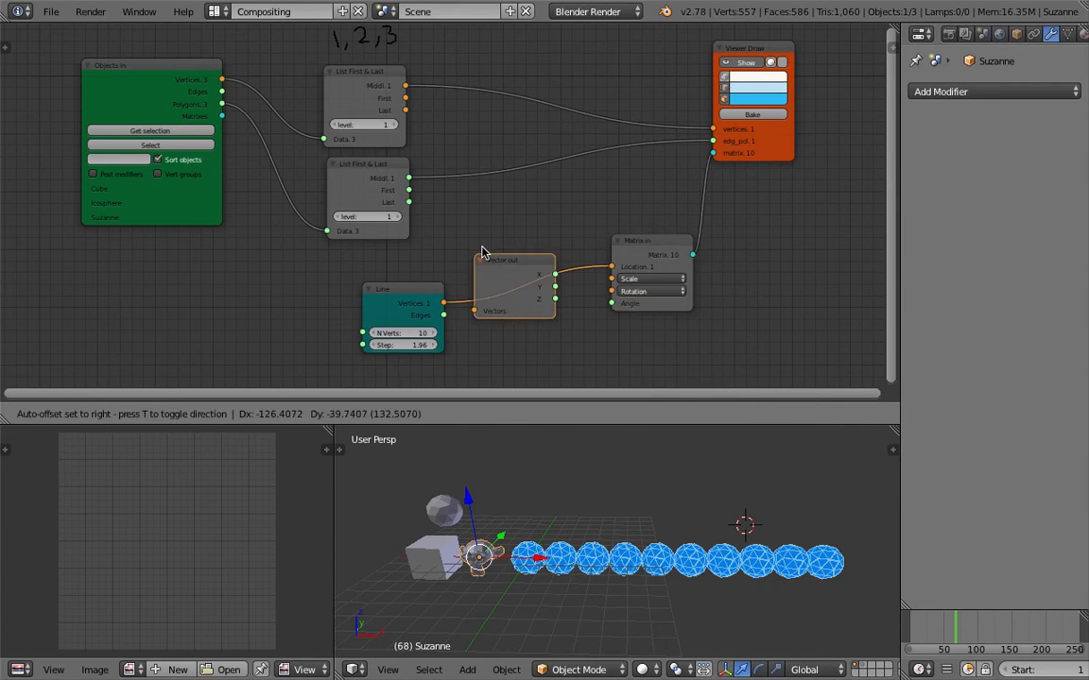
left_click(481, 250)
Step: Insert a Vector in node on the link between Vector out and Matrix in
key("shift+a")
left_click(512, 225)
type("vec")
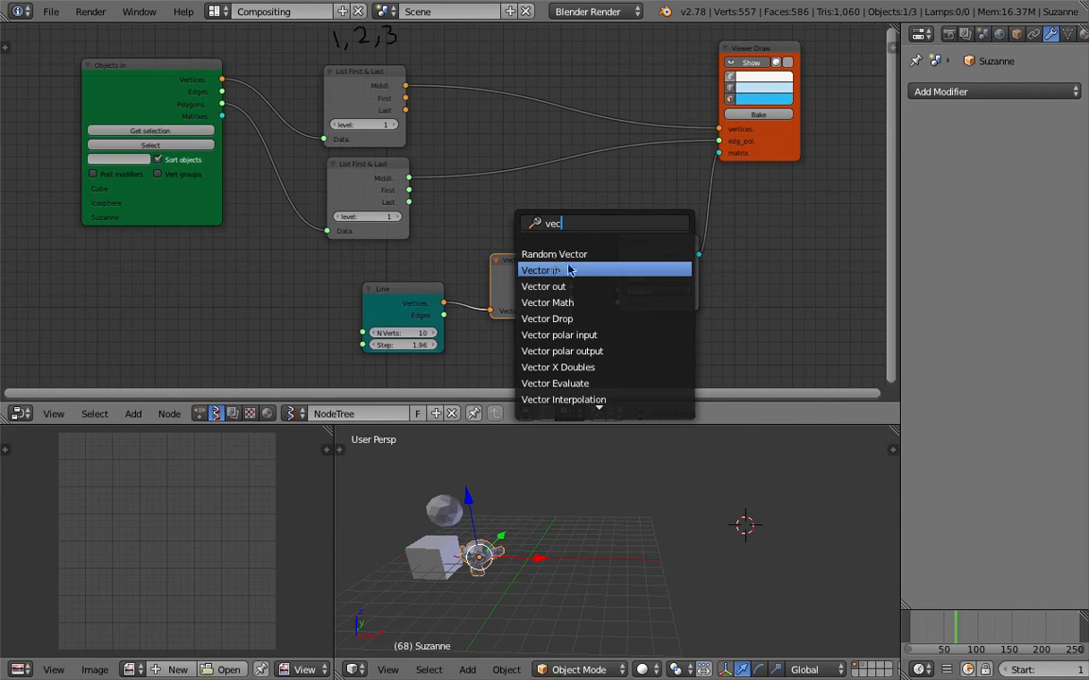
left_click(586, 269)
left_click(588, 248)
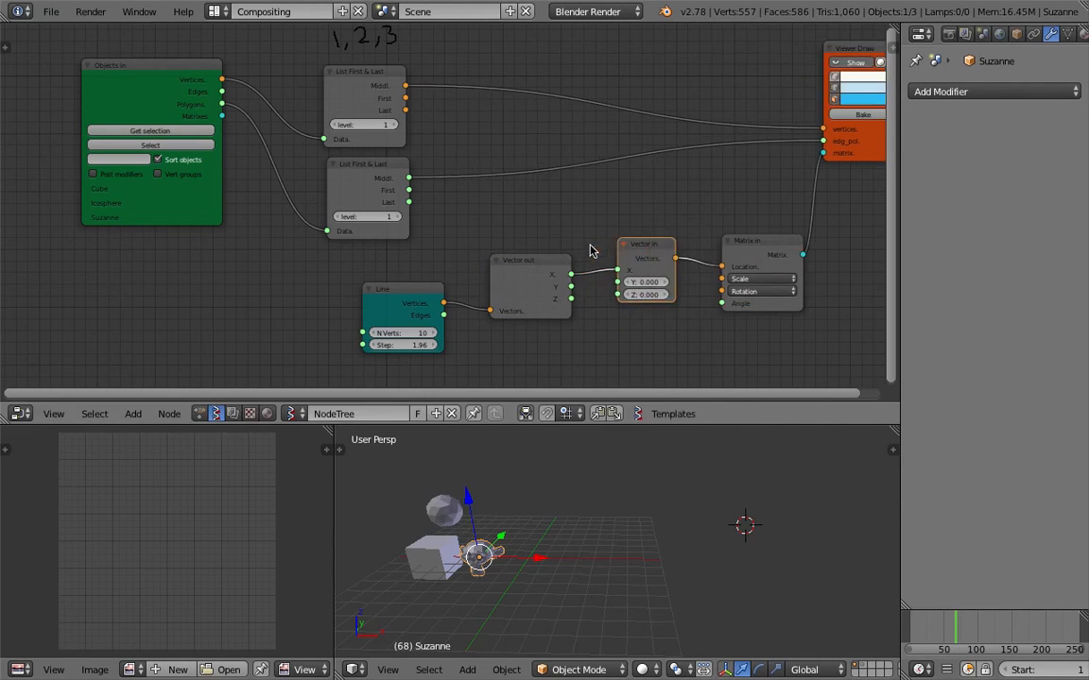
Step: Reroute Vector out's X output to Vector in's Z input so the array stacks vertically, and save the scene
middle_click_drag(560, 269, 527, 268)
scroll(531, 271, "up", 1)
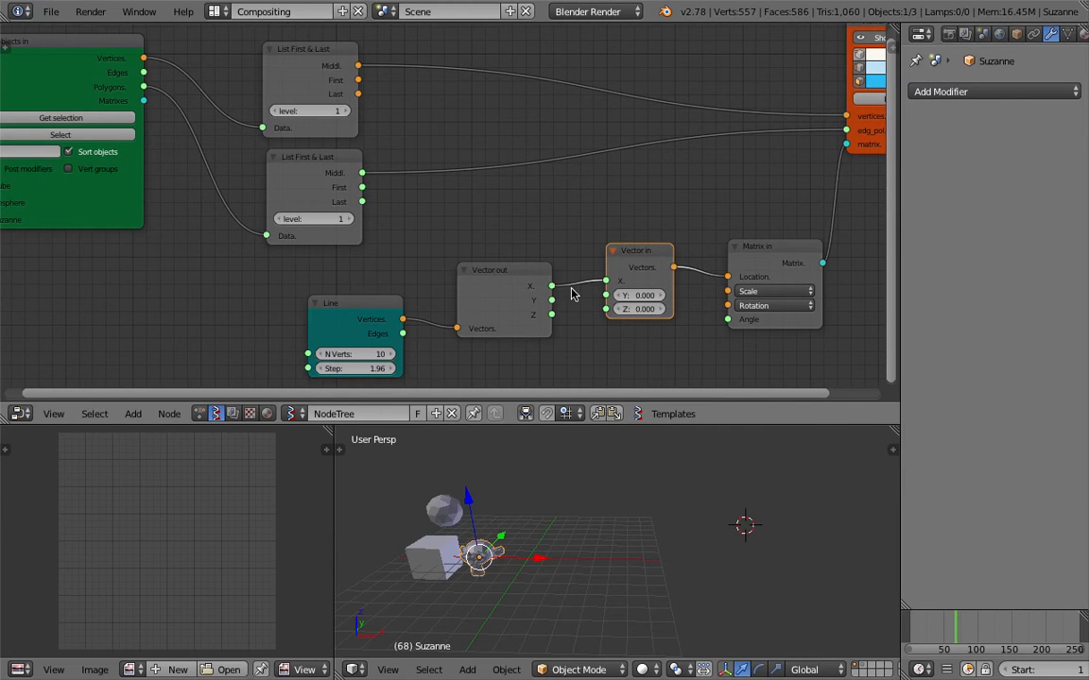
left_click_drag(552, 286, 534, 253)
middle_click_drag(567, 518, 544, 526)
scroll(542, 526, "down", 1)
key("ctrl+s")
left_click(541, 526)
middle_click_drag(614, 325, 609, 376)
scroll(619, 515, "down", 3)
mouse_move(633, 529)
middle_mouse_down()
mouse_move(603, 562)
mouse_move(647, 514)
middle_mouse_up()
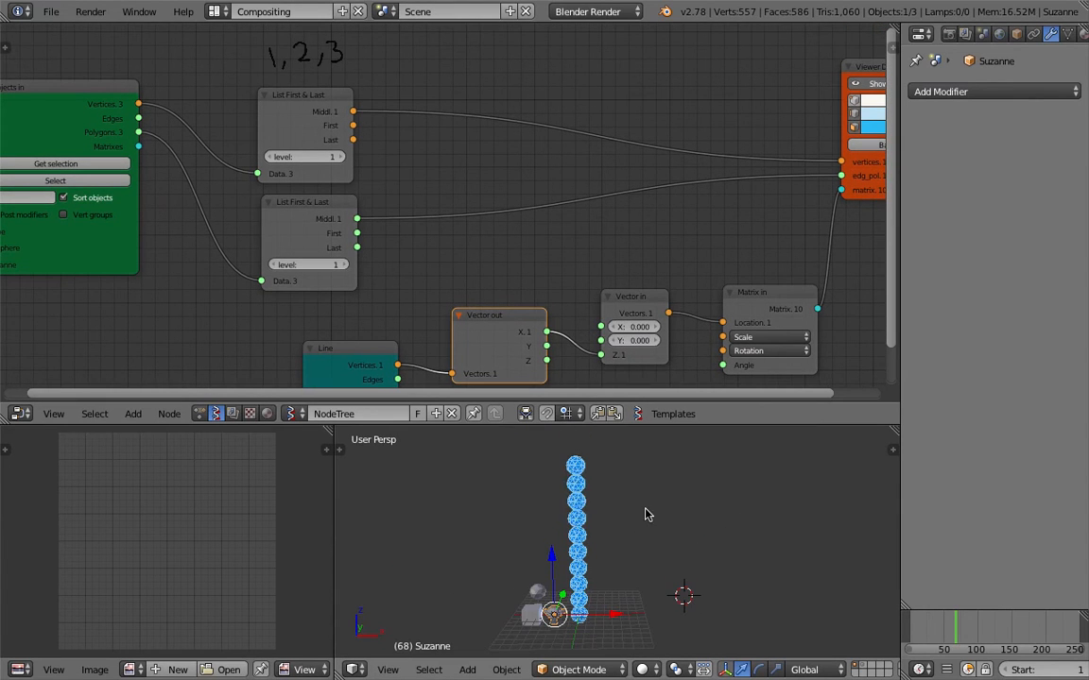
Step: Arrange the Line, Vector out, Vector in and Matrix in nodes in a row beneath the List First & Last nodes
left_click_drag(497, 326, 478, 334)
middle_click_drag(473, 295, 518, 182)
left_click_drag(425, 239, 235, 296)
left_click_drag(531, 223, 446, 284)
middle_click_drag(506, 256, 498, 268)
left_click_drag(671, 199, 561, 270)
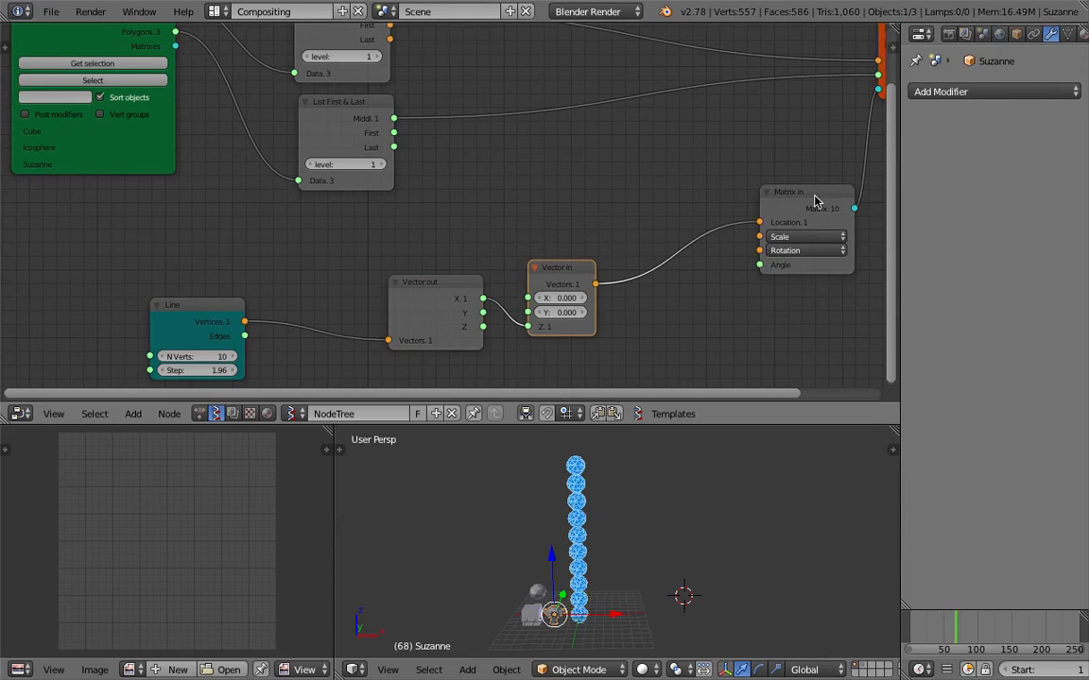
left_click_drag(810, 194, 693, 243)
key("Home")
middle_click_drag(593, 196, 573, 218)
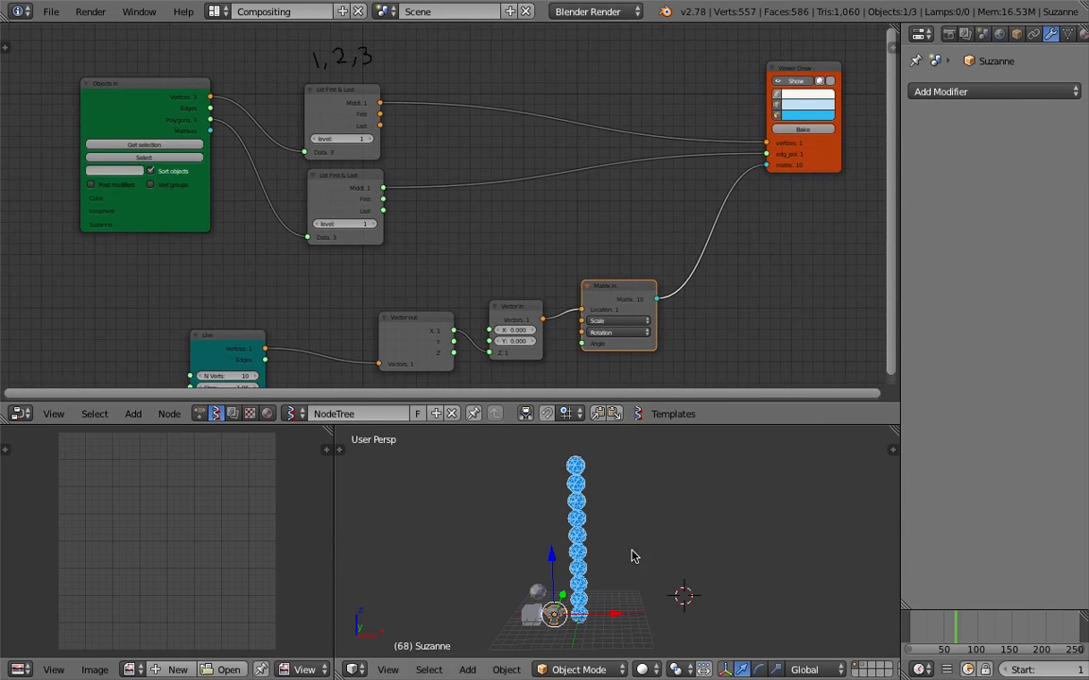
Step: Select the Cube and the Icosphere in turn in the 3D view, and save the scene
right_click(530, 617)
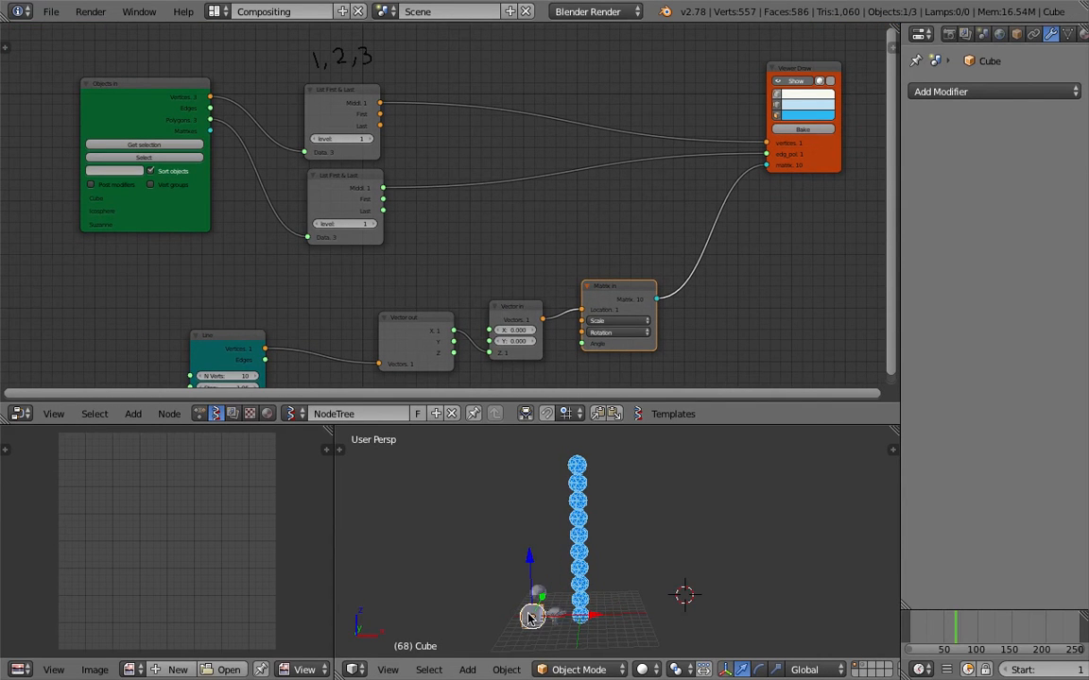
right_click(541, 587)
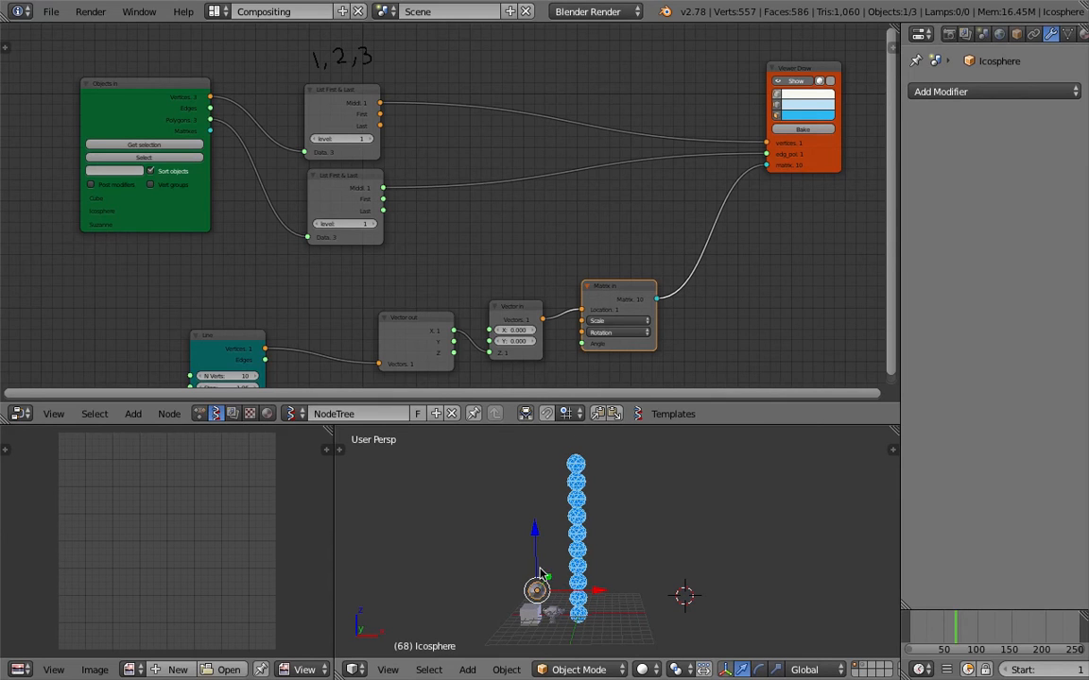
middle_click_drag(527, 166, 534, 151)
key("ctrl+s")
left_click(559, 187)
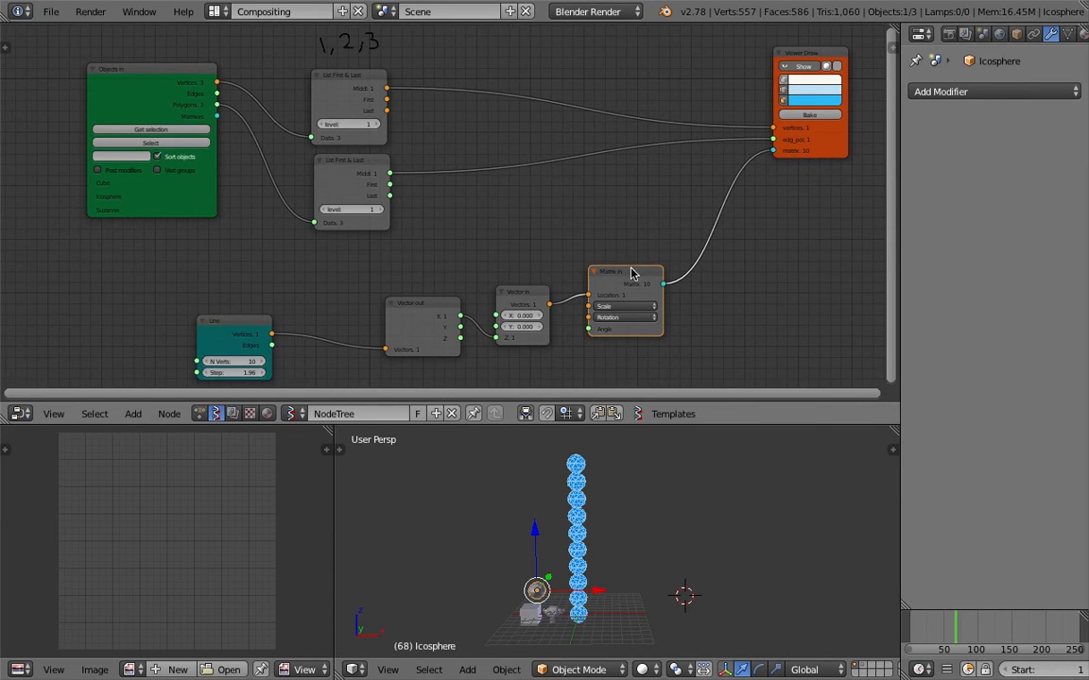
Step: Tidy the layout by repositioning the Matrix in, both List First & Last nodes and the Viewer Draw node
left_click_drag(632, 274, 643, 288)
mouse_move(363, 84)
left_mouse_down()
mouse_move(336, 89)
mouse_move(354, 87)
left_mouse_up()
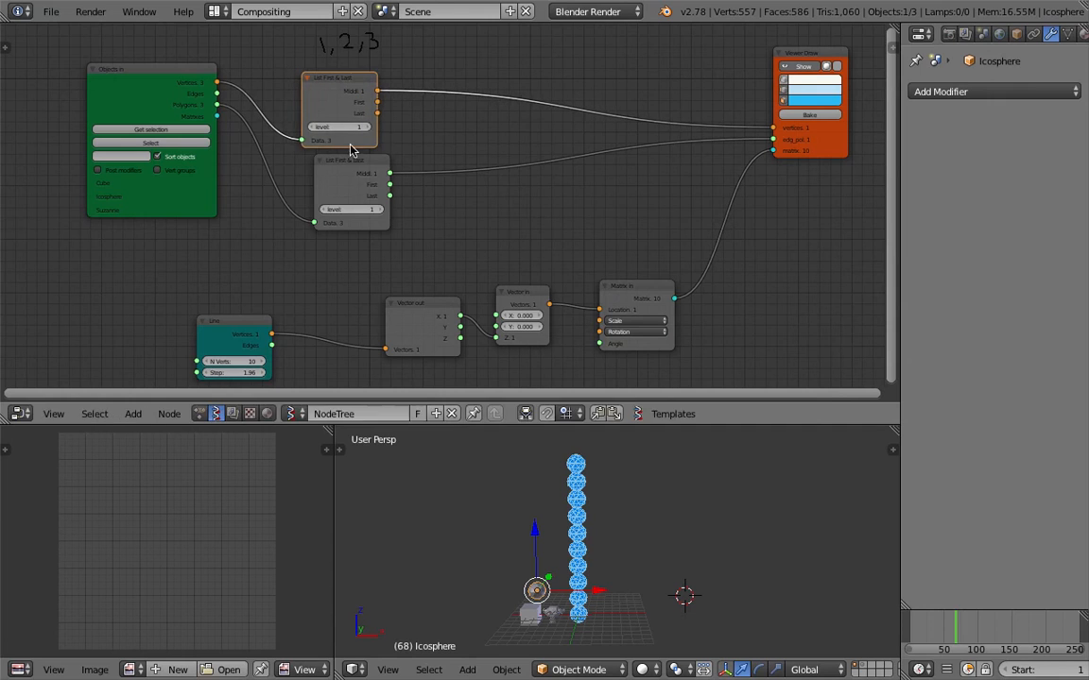
left_click_drag(348, 162, 337, 175)
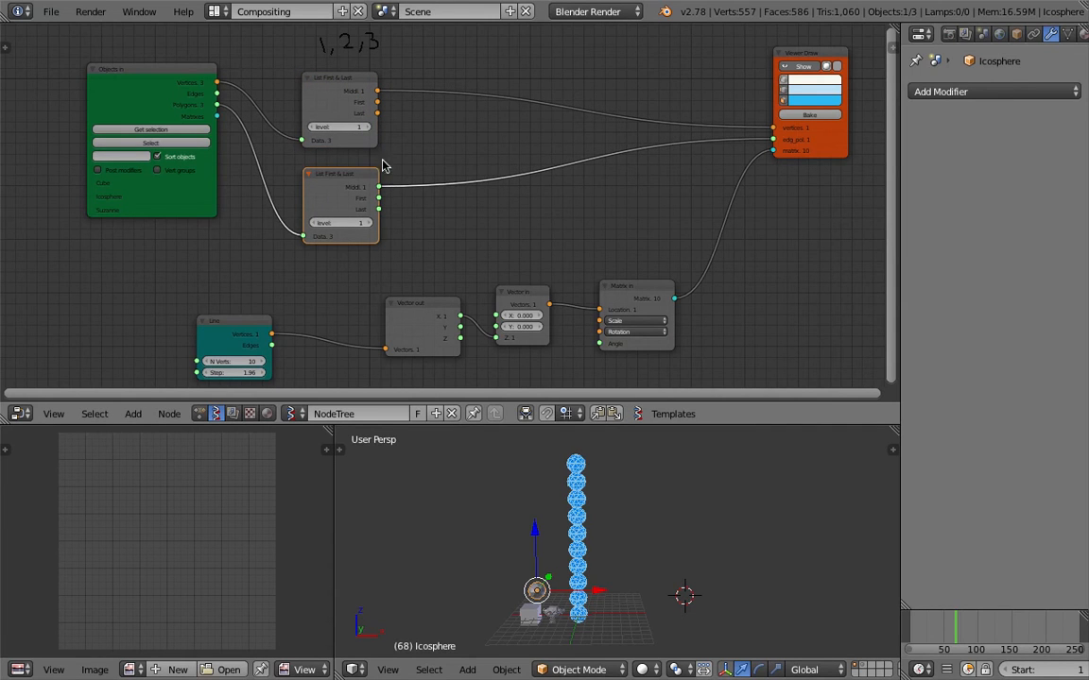
left_click_drag(818, 151, 847, 201)
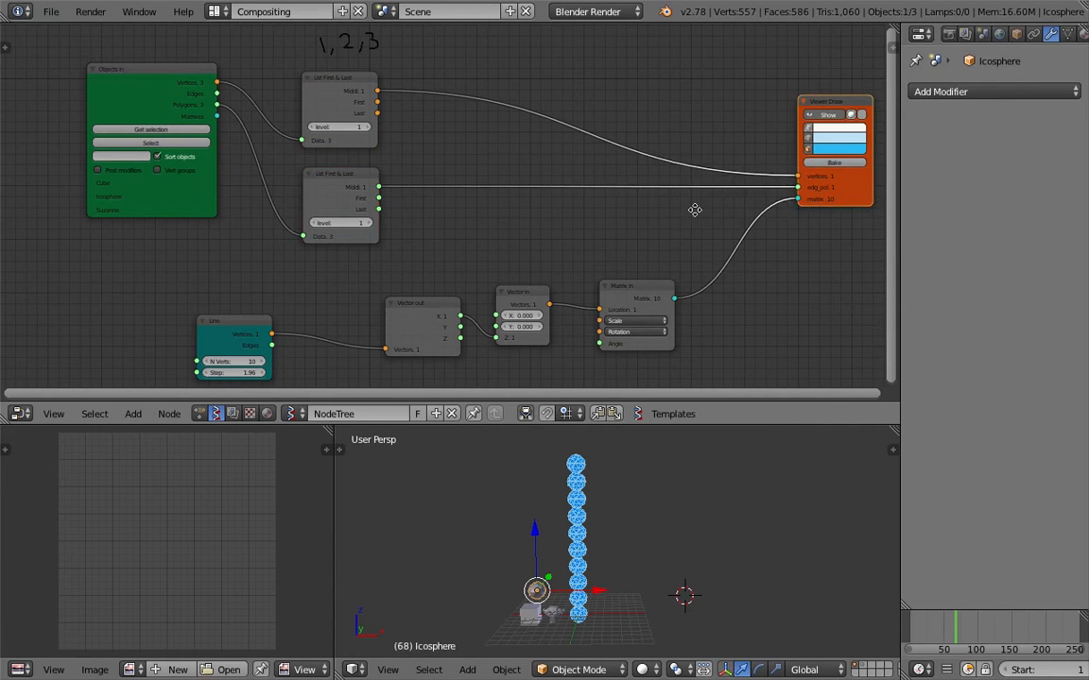
middle_click_drag(694, 210, 691, 258)
mouse_move(826, 152)
left_mouse_down()
mouse_move(724, 123)
mouse_move(775, 150)
left_mouse_up()
scroll(759, 173, "down", 1)
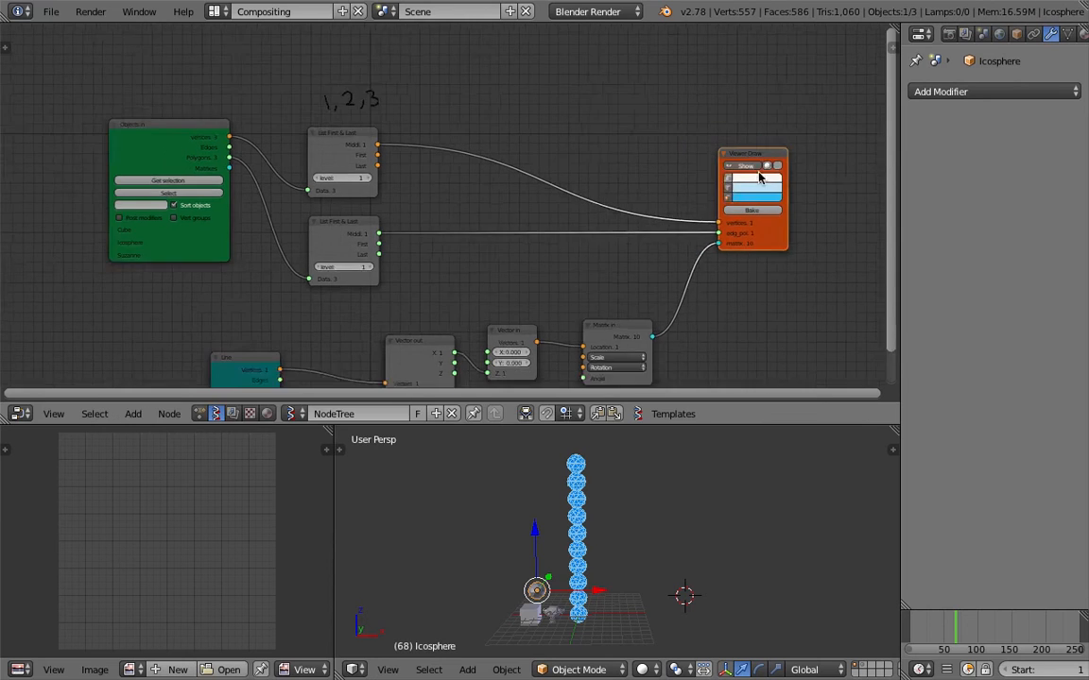
Step: Duplicate Viewer Draw twice, placing one copy above and one below the original, and save the scene
scroll(759, 173, "down", 1)
key("shift+d")
left_click(723, 54)
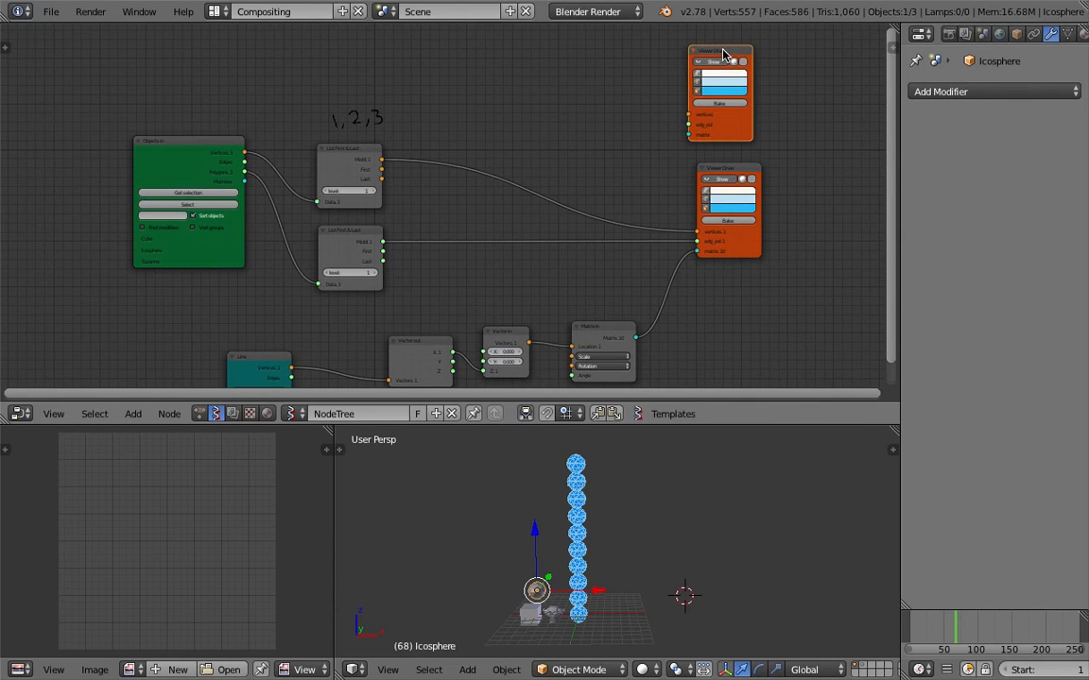
key("shift+d")
left_click(739, 284)
key("ctrl+s")
left_click(742, 282)
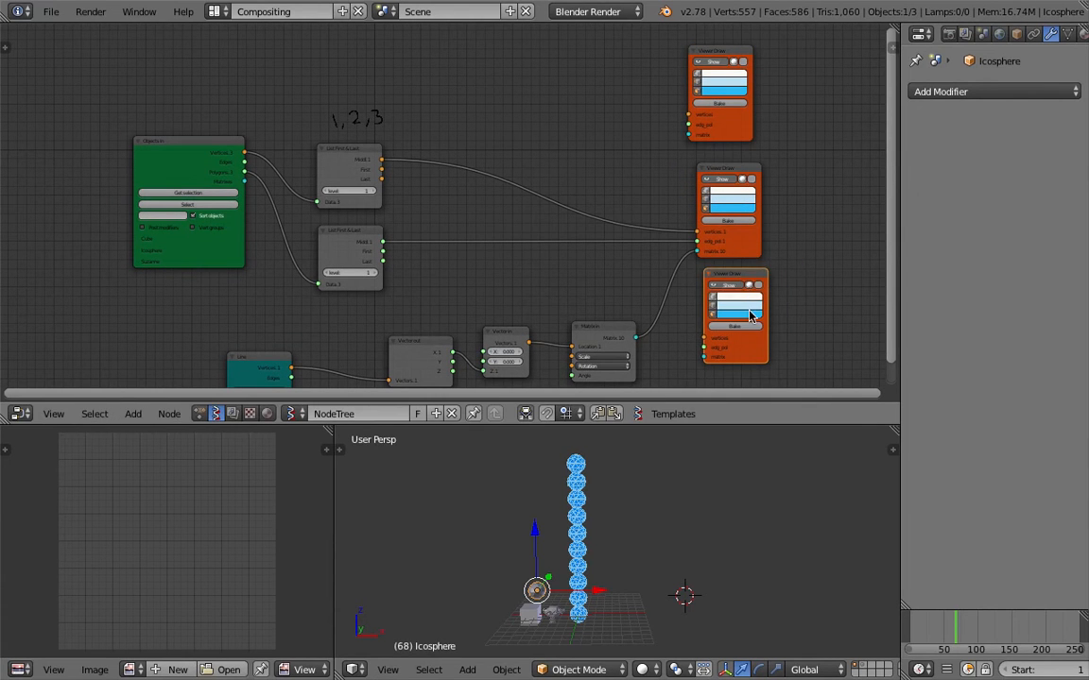
Step: Set the face colour of the lower Viewer Draw copy to green and the upper copy to pink
left_click(749, 315)
left_click(746, 209)
left_click(735, 91)
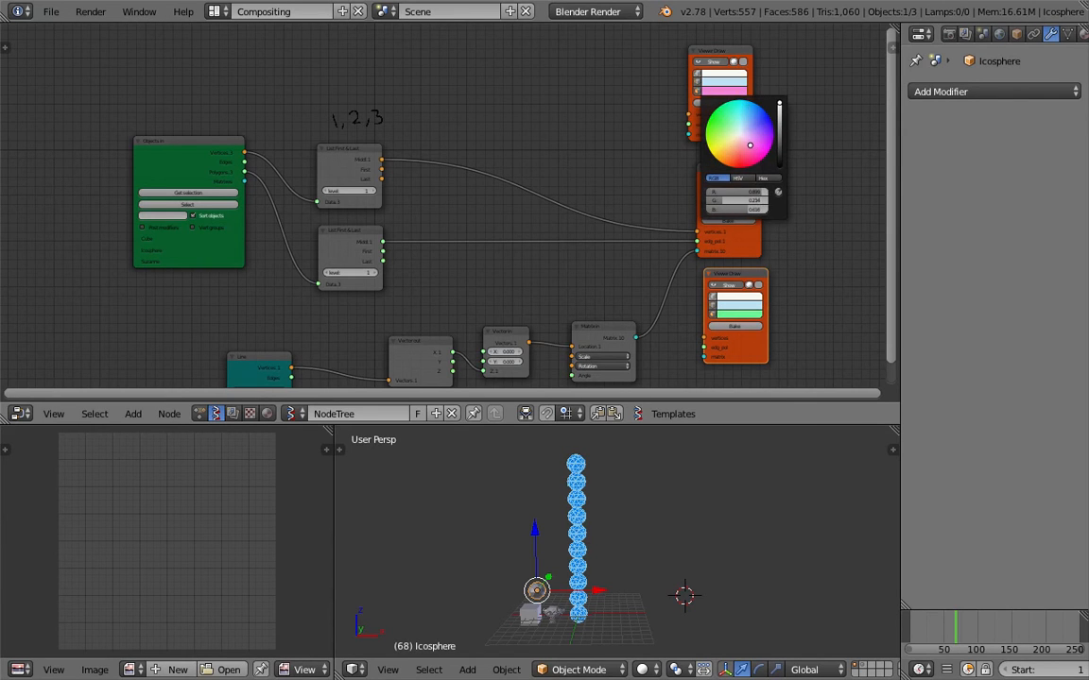
left_click(742, 140)
Step: Connect the First outputs of both List First & Last nodes to the pink Viewer Draw's vertices and edg_pol inputs
middle_click_drag(610, 160, 653, 160)
left_click(378, 148)
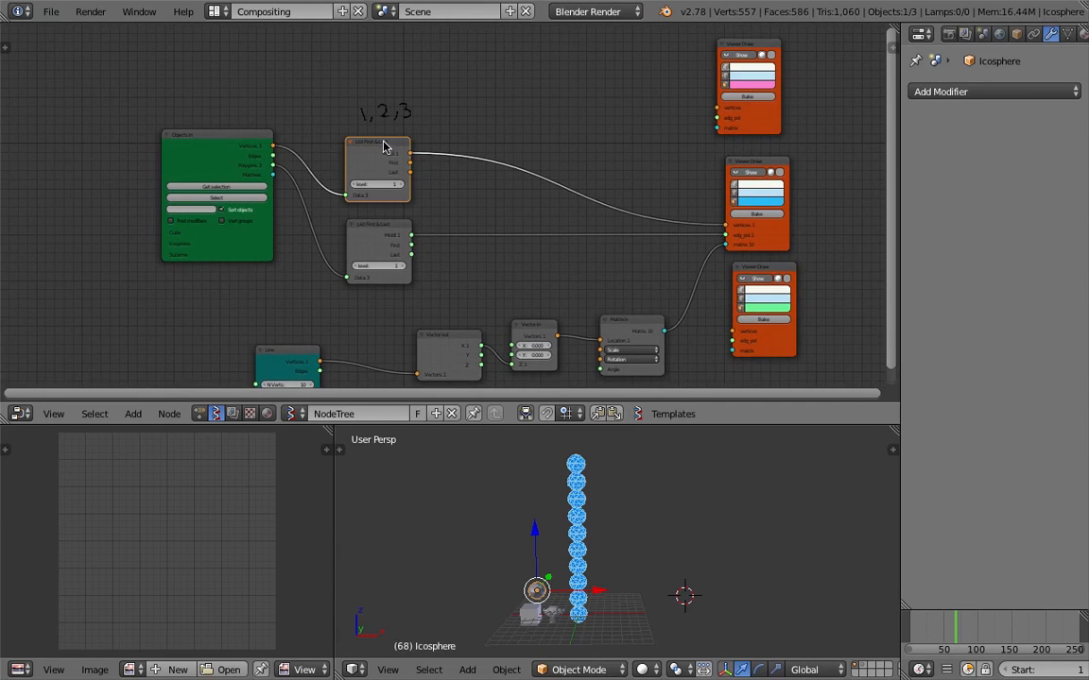
middle_click_drag(376, 153, 386, 204)
scroll(385, 204, "up", 1)
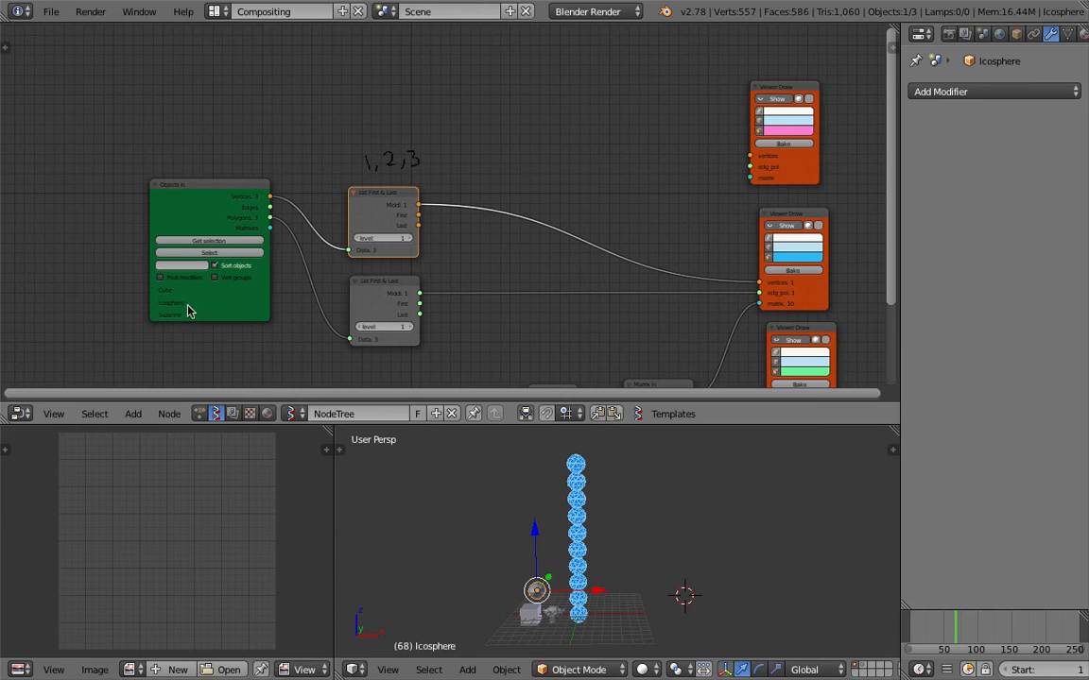
mouse_move(421, 215)
left_mouse_down()
mouse_move(678, 195)
mouse_move(750, 156)
left_mouse_up()
left_click_drag(422, 315, 749, 177)
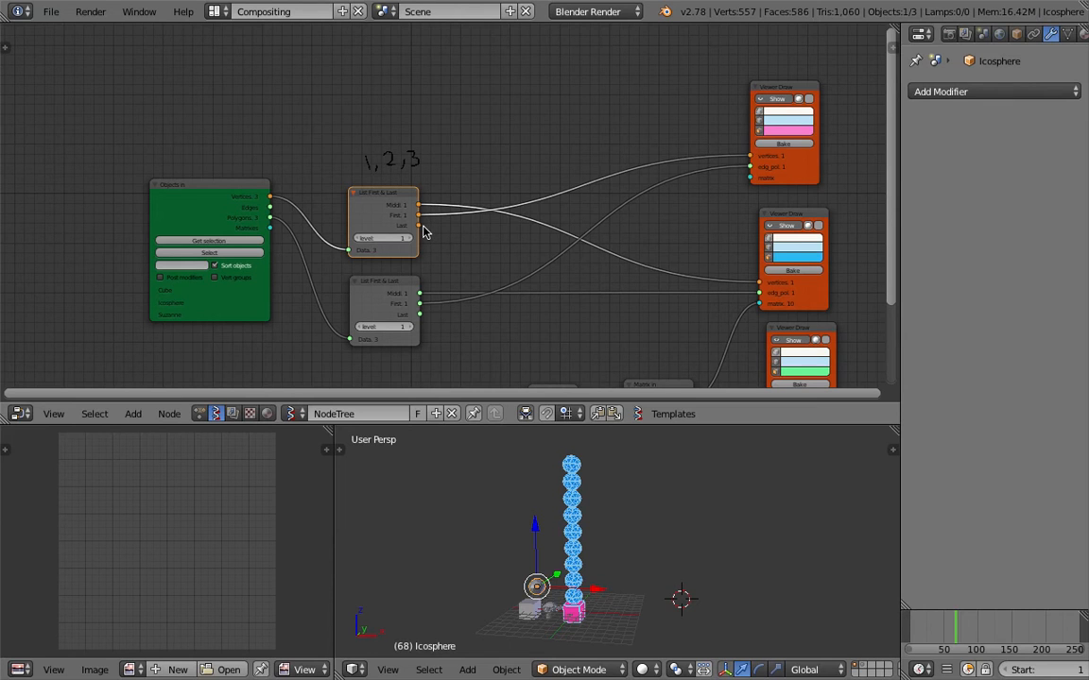
Step: Select the Cube, Icosphere and Suzanne in two different orders, loading each selection into the Objects in node
scroll(526, 597, "up", 3)
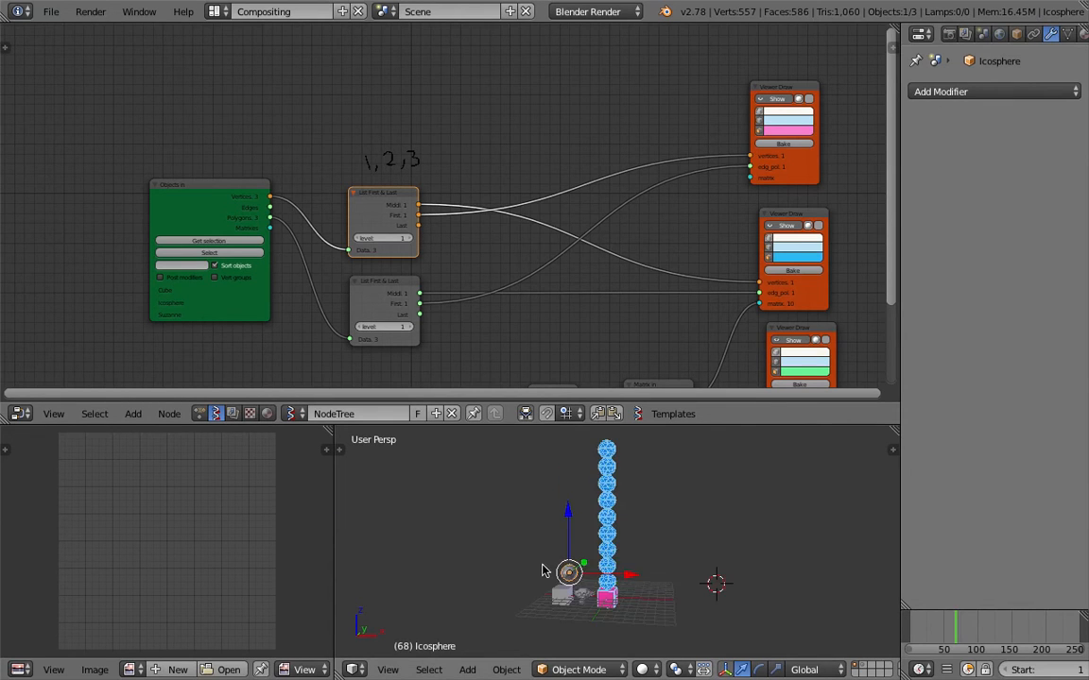
right_click(552, 608)
right_click(565, 575, "shift")
right_click(586, 601, "shift")
left_click(209, 241)
right_click(586, 606)
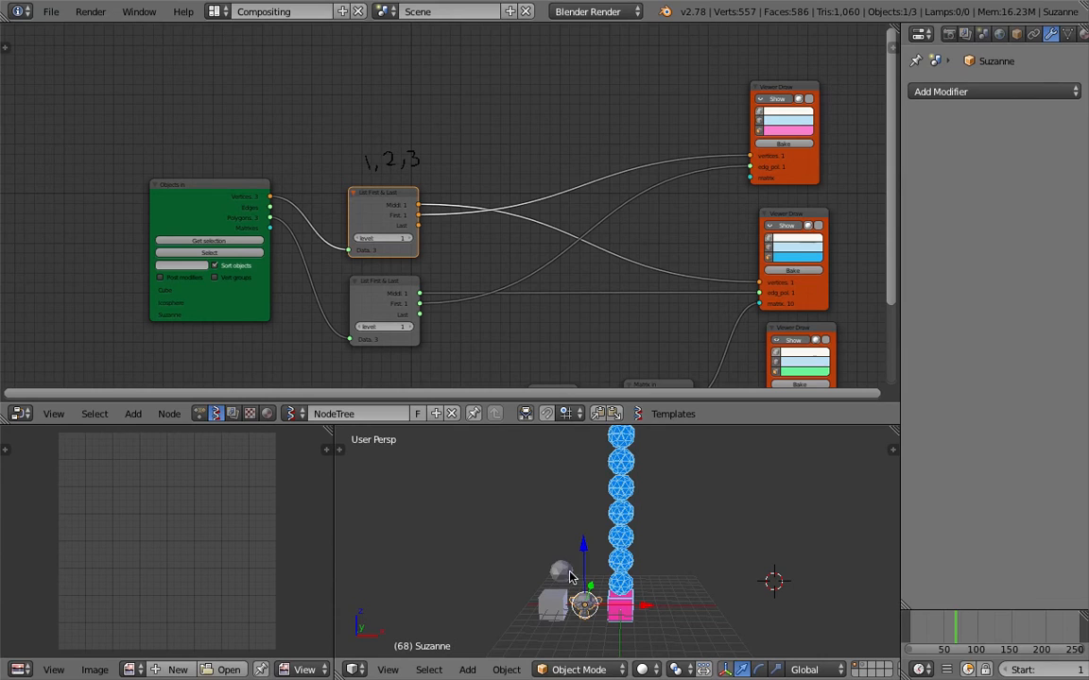
right_click(568, 575, "shift")
right_click(549, 610, "shift")
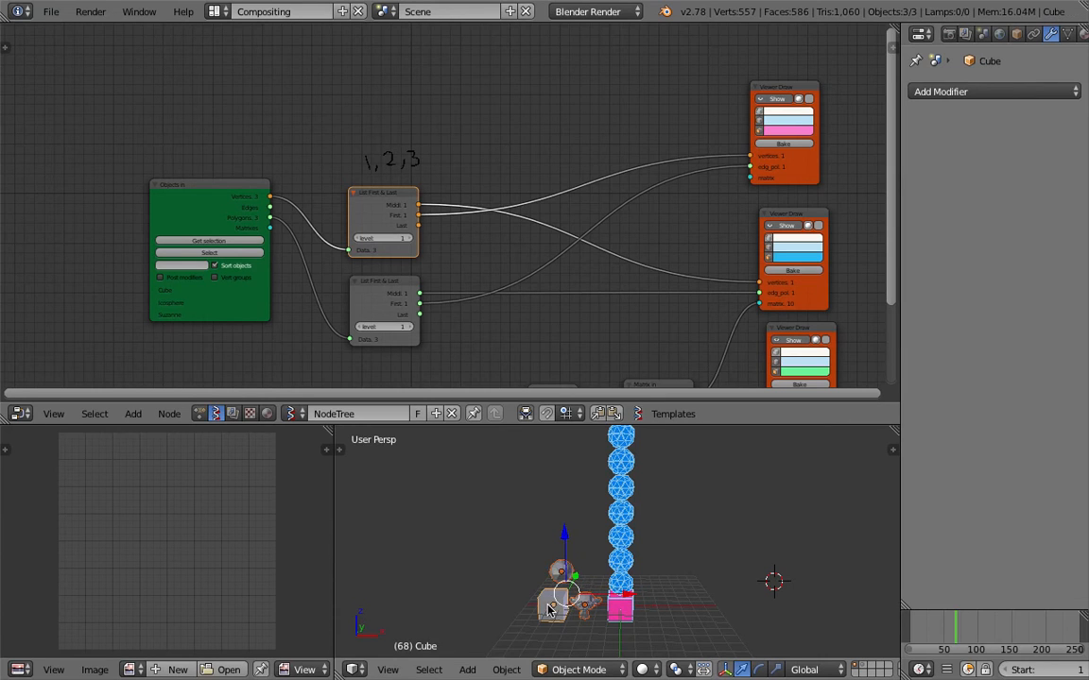
left_click(231, 243)
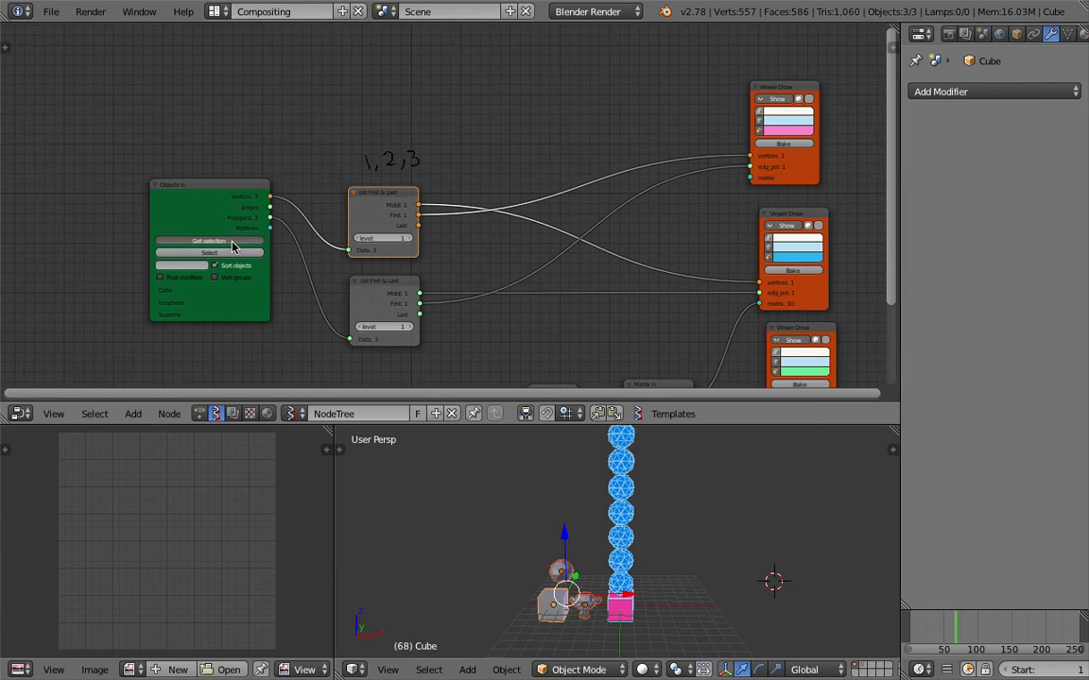
Step: Nudge the Objects in node away from the list nodes, turn off its Sort objects option, and save the scene
scroll(243, 240, "up", 1)
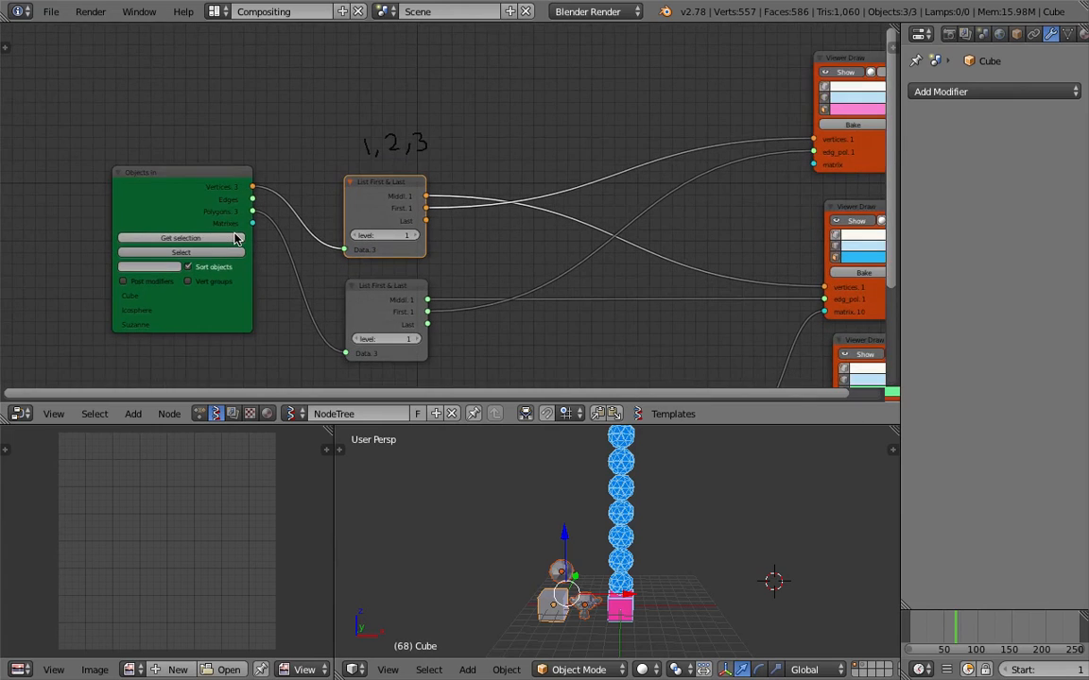
left_click_drag(200, 185, 190, 177)
middle_click_drag(154, 267, 186, 246)
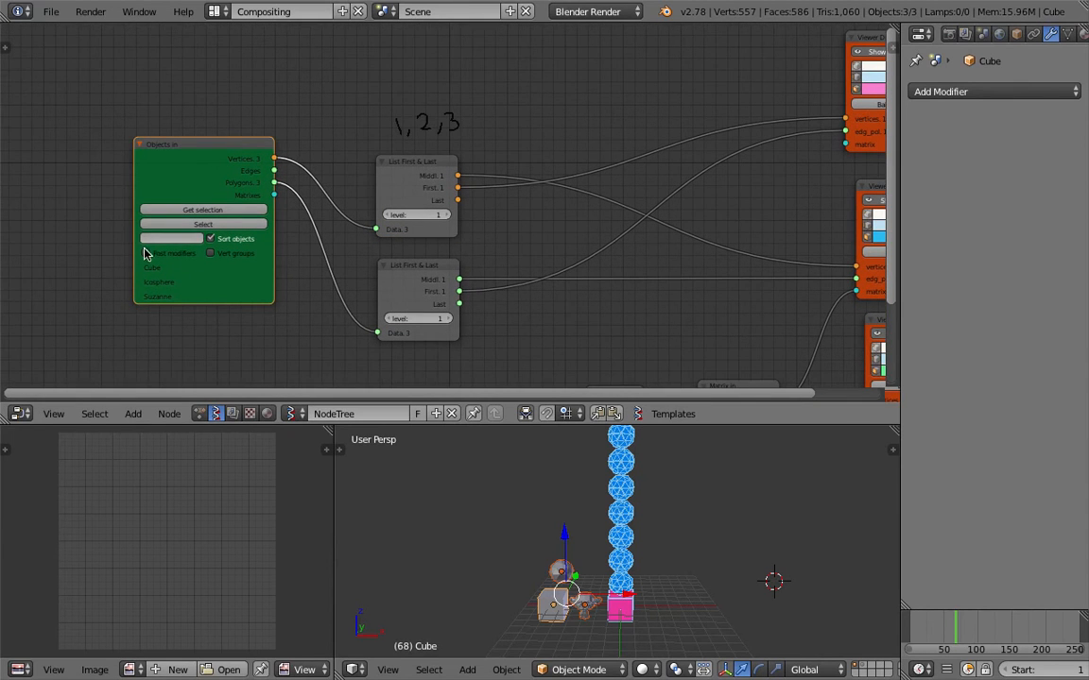
left_click_drag(137, 240, 109, 236)
scroll(118, 238, "up", 1)
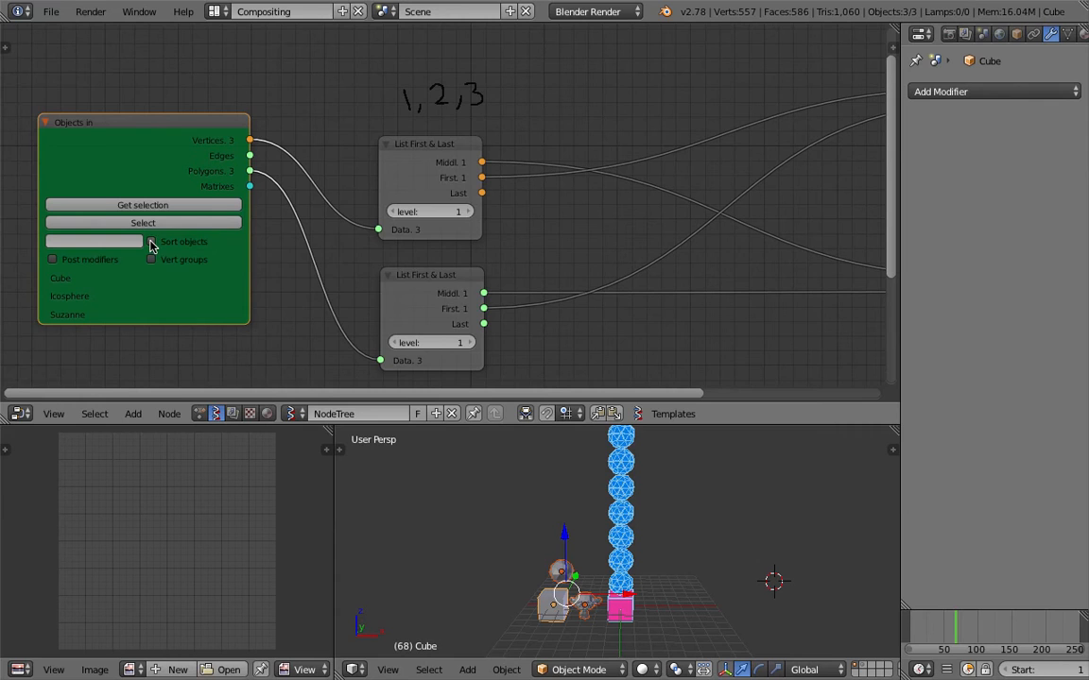
left_click(91, 243)
scroll(269, 288, "down", 1)
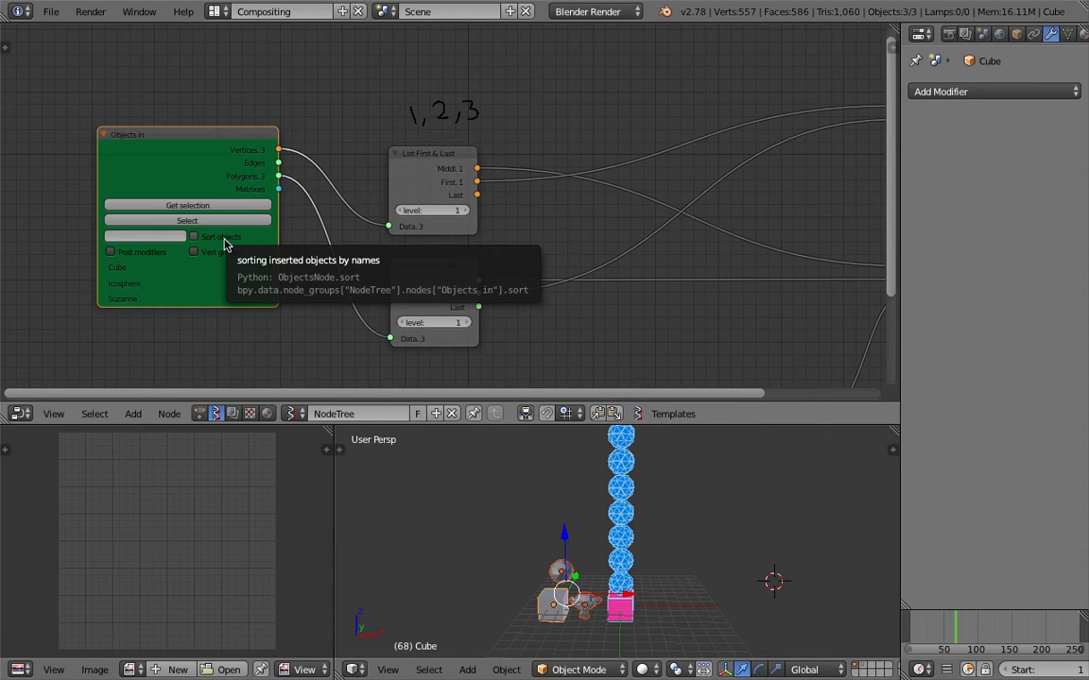
key("ctrl+s")
left_click(522, 552)
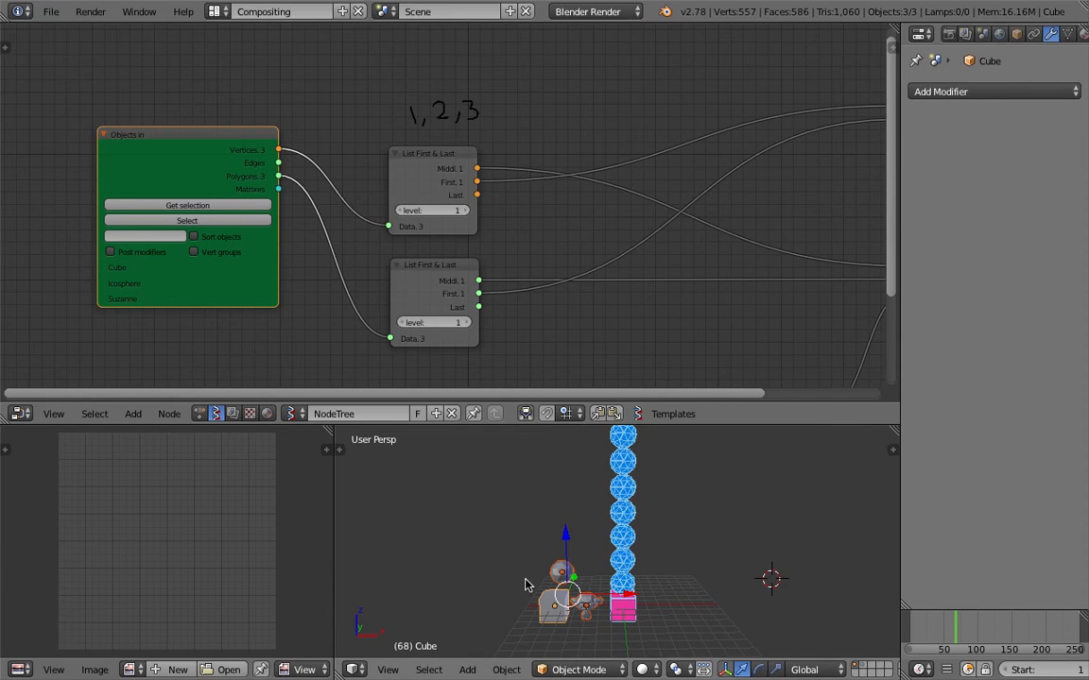
Step: Select the Cube, Icosphere and Suzanne in order and load them unsorted into the Objects in node
right_click(536, 601)
right_click(560, 576, "shift")
right_click(586, 605, "shift")
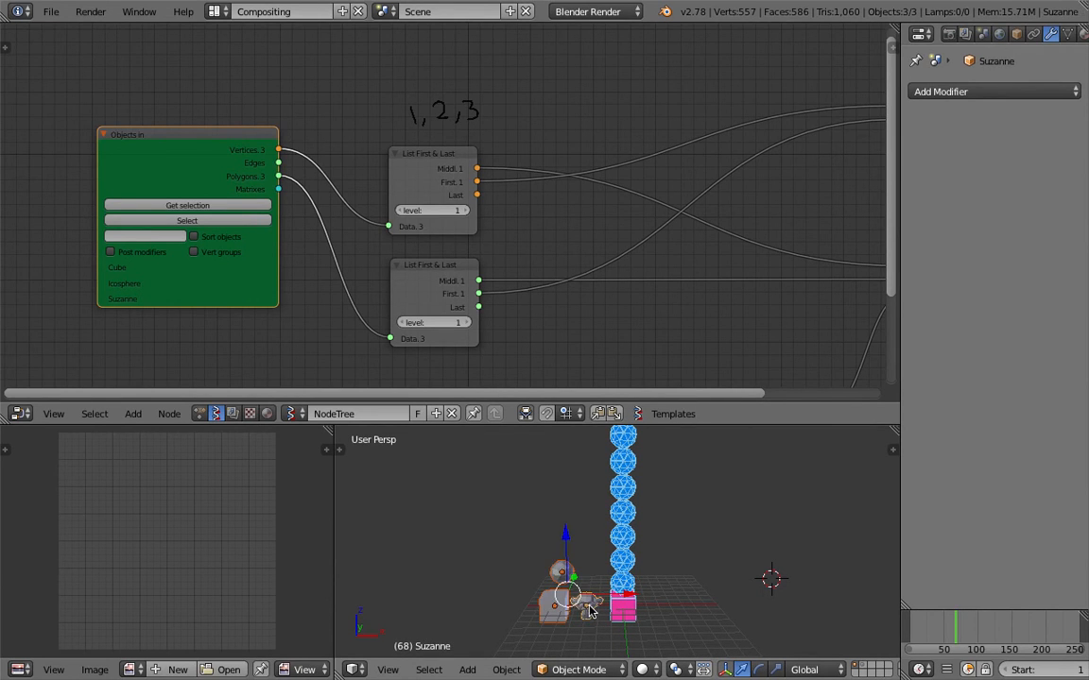
left_click(200, 206)
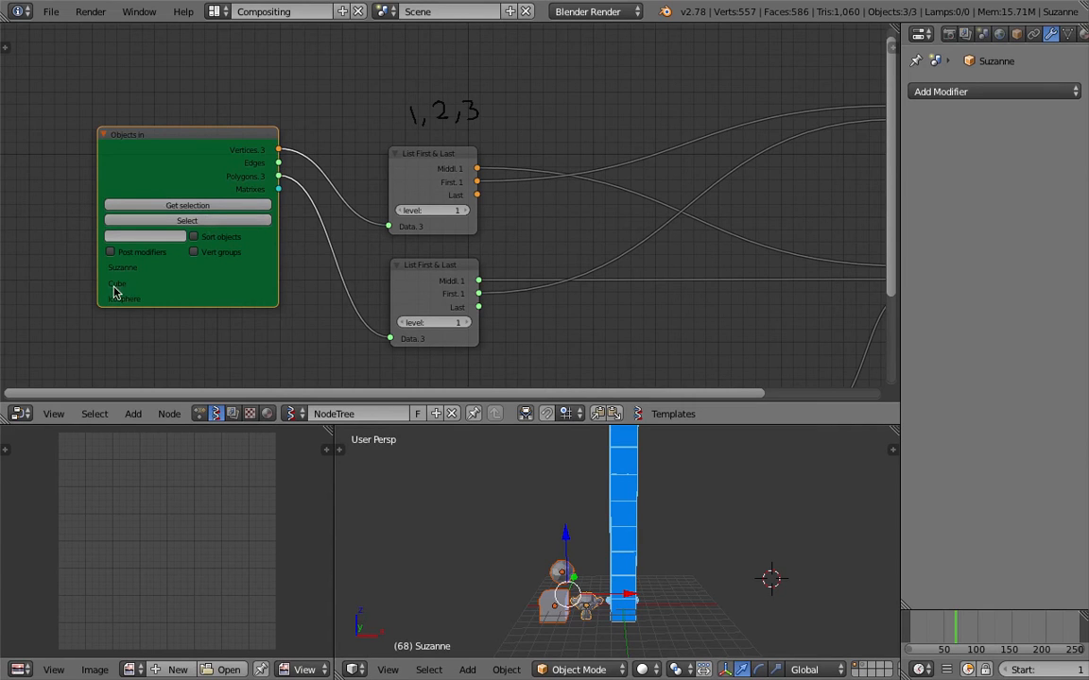
Step: Enlarge the 3D view area and move the Cube along X to about -6.57
scroll(559, 528, "down", 2)
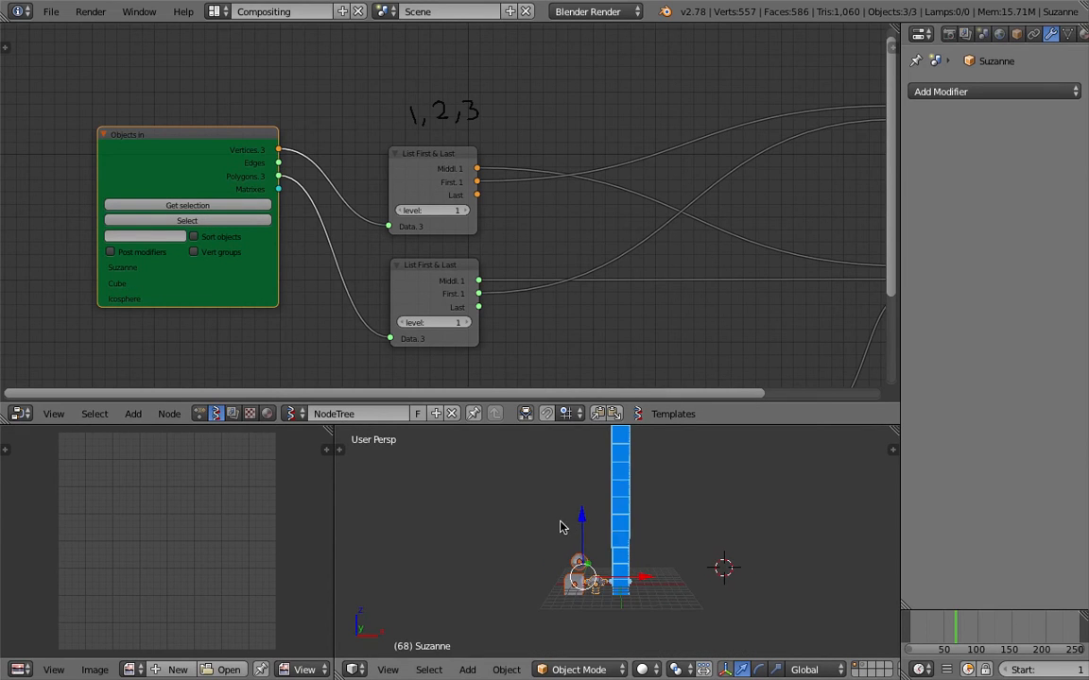
scroll(557, 527, "up", 2)
right_click(557, 603)
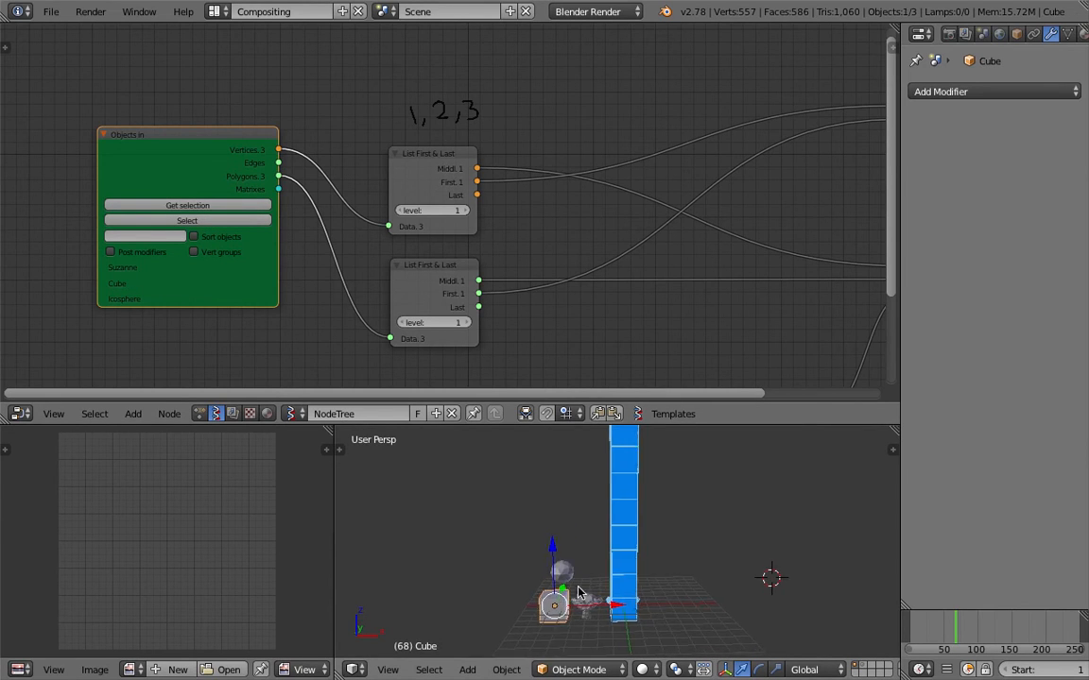
left_click_drag(766, 425, 773, 392)
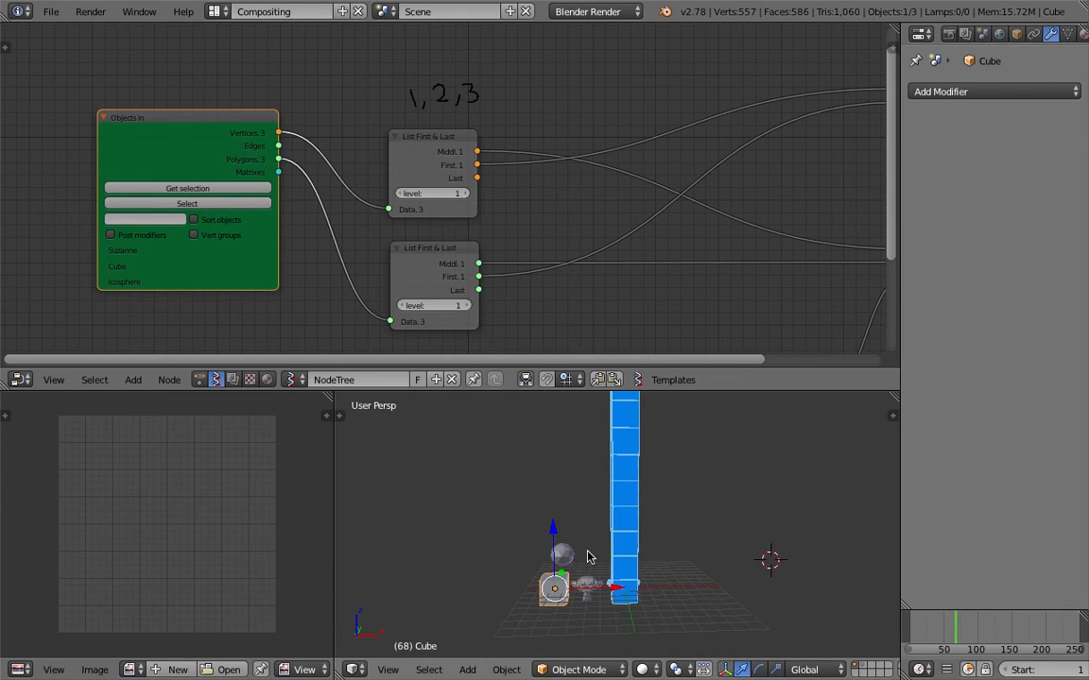
scroll(531, 511, "up", 1)
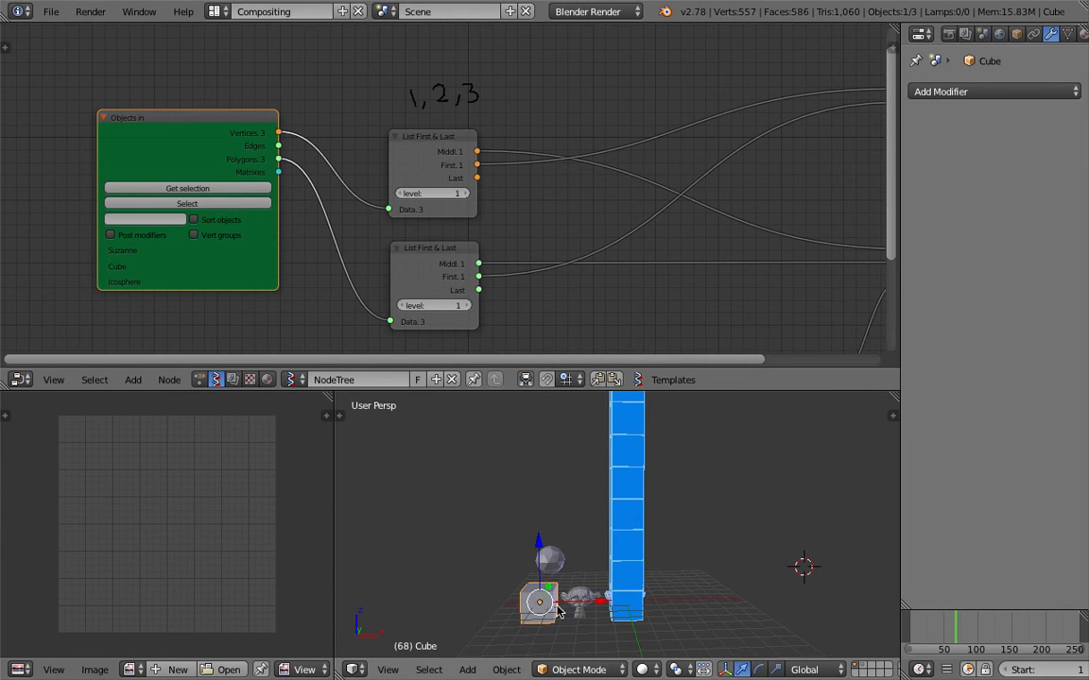
left_click_drag(557, 605, 541, 605)
Step: Rename the Suzanne object as 0_head
right_click(578, 601)
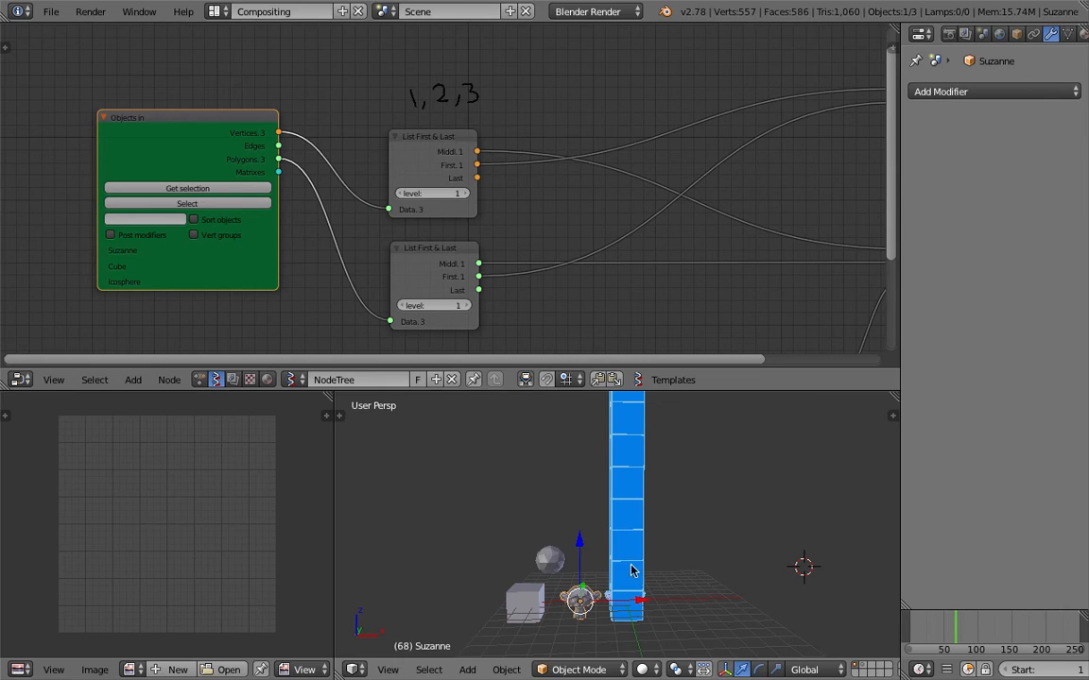
left_click(1016, 34)
left_click(974, 90)
type("000")
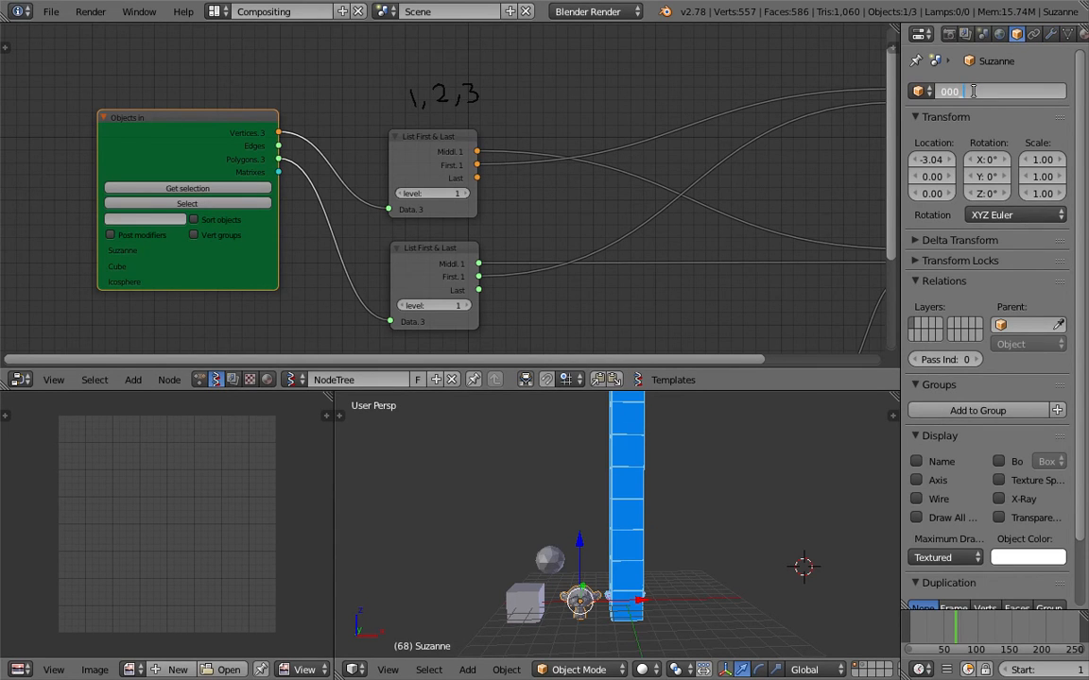
type("_head")
key("Return")
Step: Rename the Icosphere object as 1_body
right_click(550, 560)
left_click(984, 92)
type("1_body")
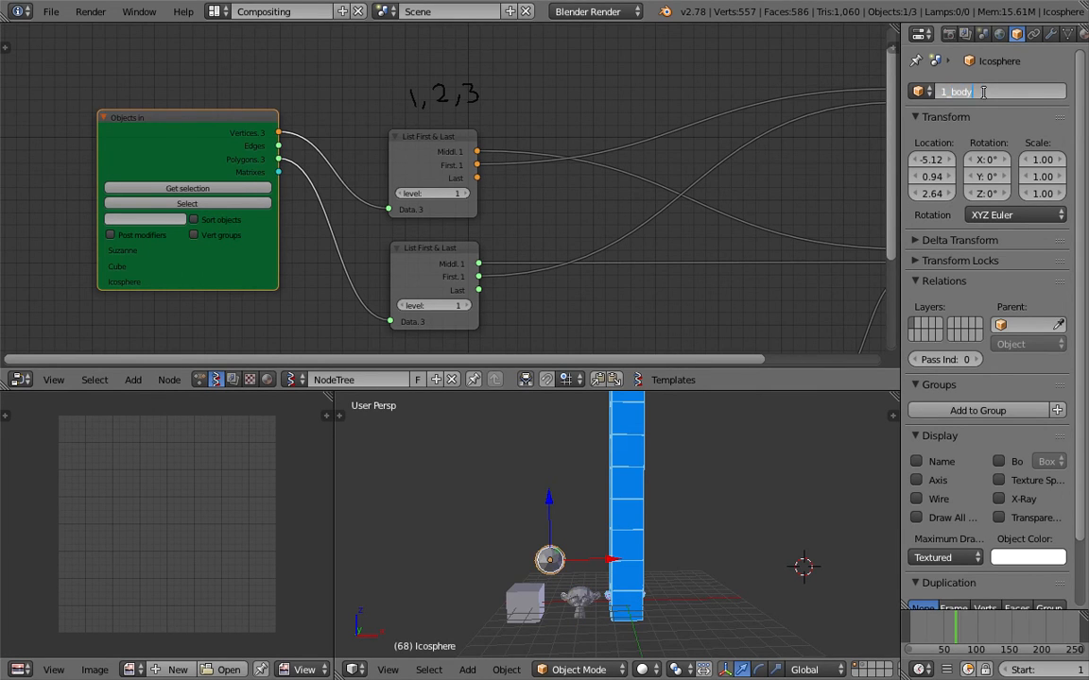
key("Return")
Step: Rename the Cube object as 2_tail
right_click(522, 597)
left_click(969, 92)
type("2")
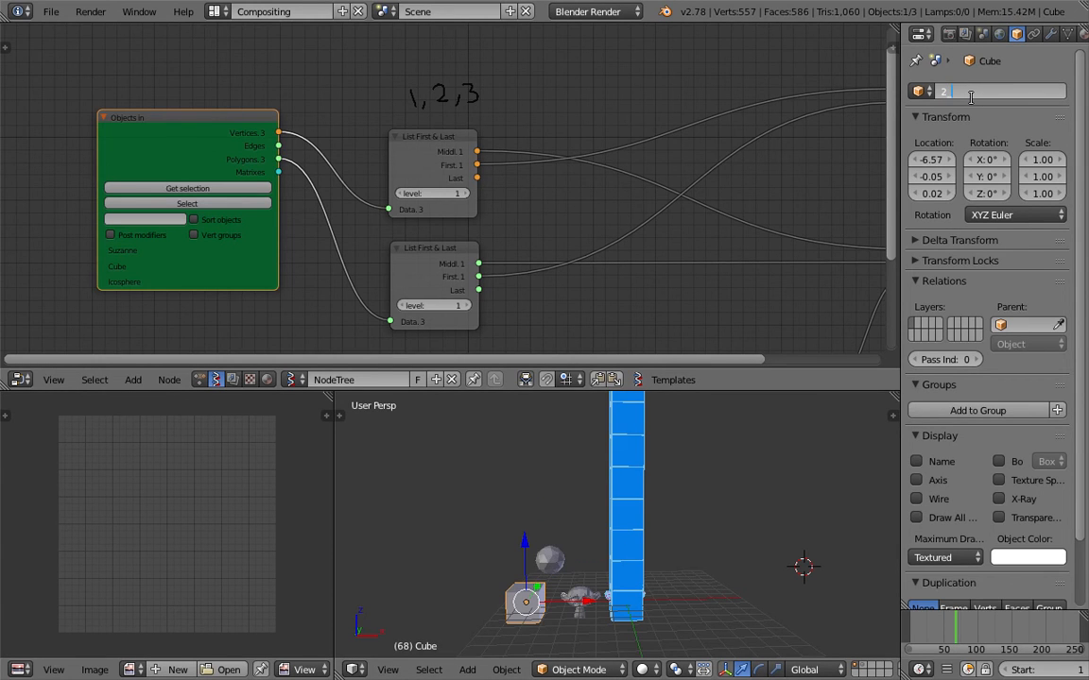
type("_base")
key("Return")
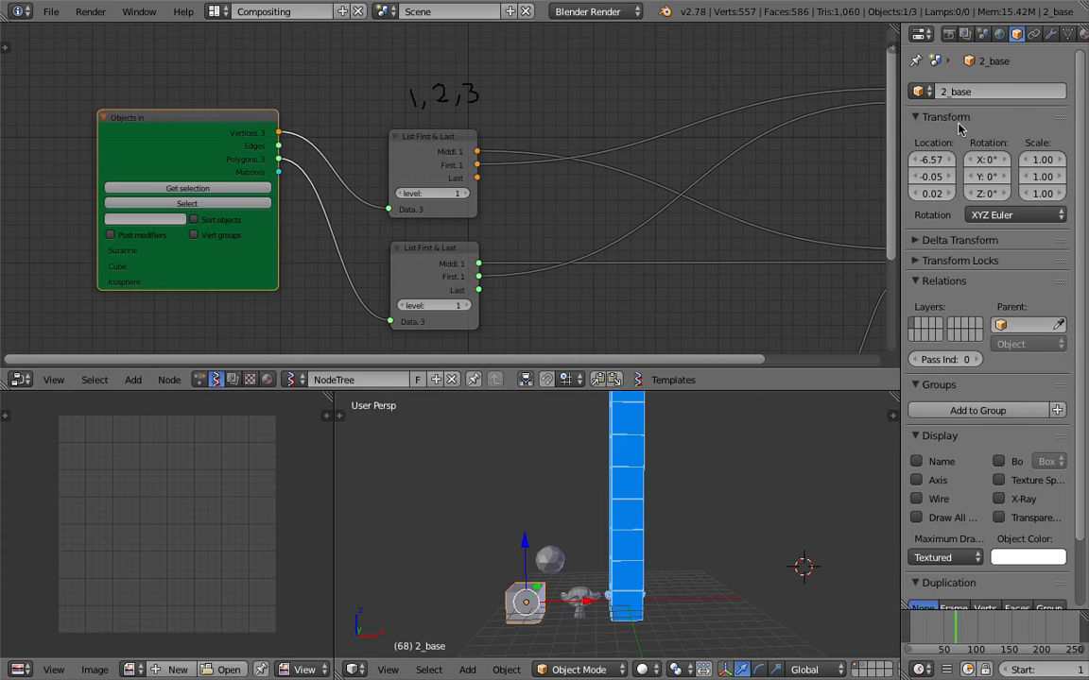
type("tail")
key("Return")
Step: Load 0_head, 1_body and 2_tail into the Objects in node with Sort objects enabled, and save the scene
right_click(583, 593)
right_click(548, 565, "shift")
right_click(536, 593, "shift")
left_click(187, 188)
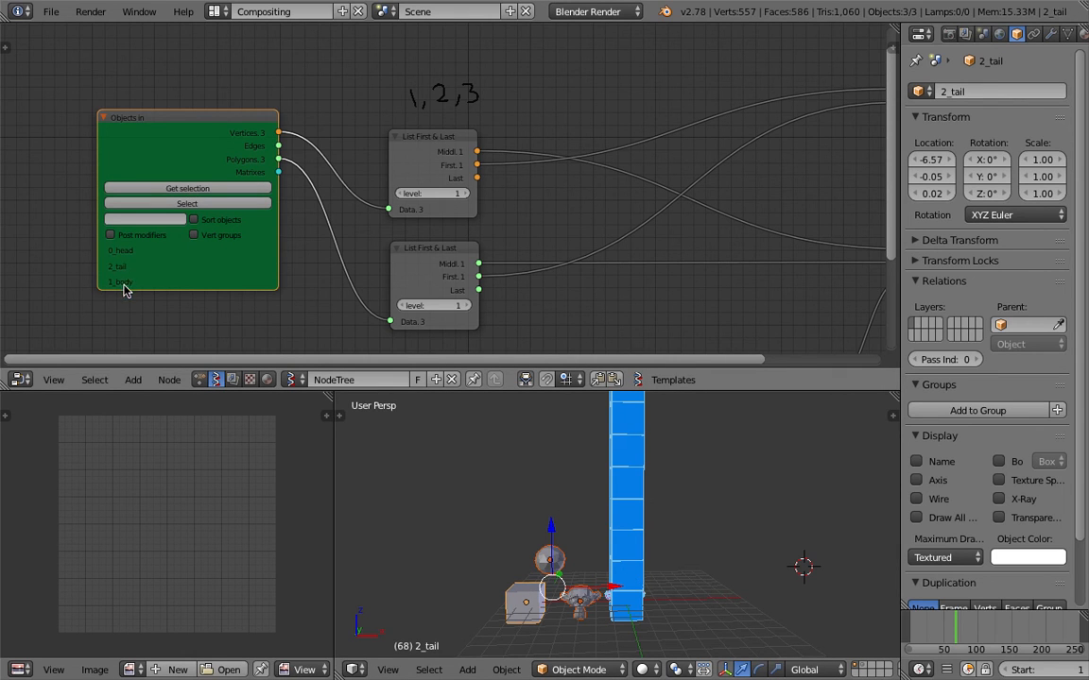
left_click(194, 219)
left_click(196, 189)
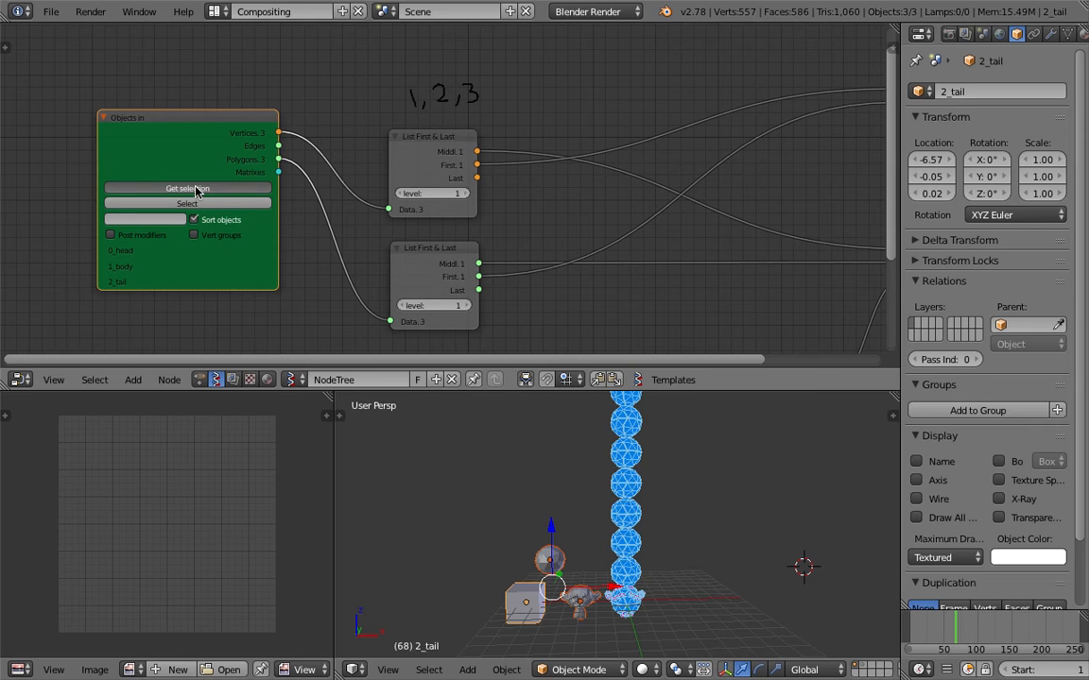
middle_click_drag(446, 452, 464, 467)
key("ctrl+s")
left_click(465, 468)
middle_click_drag(546, 499, 539, 547)
scroll(579, 156, "down", 3)
middle_click_drag(597, 176, 483, 185)
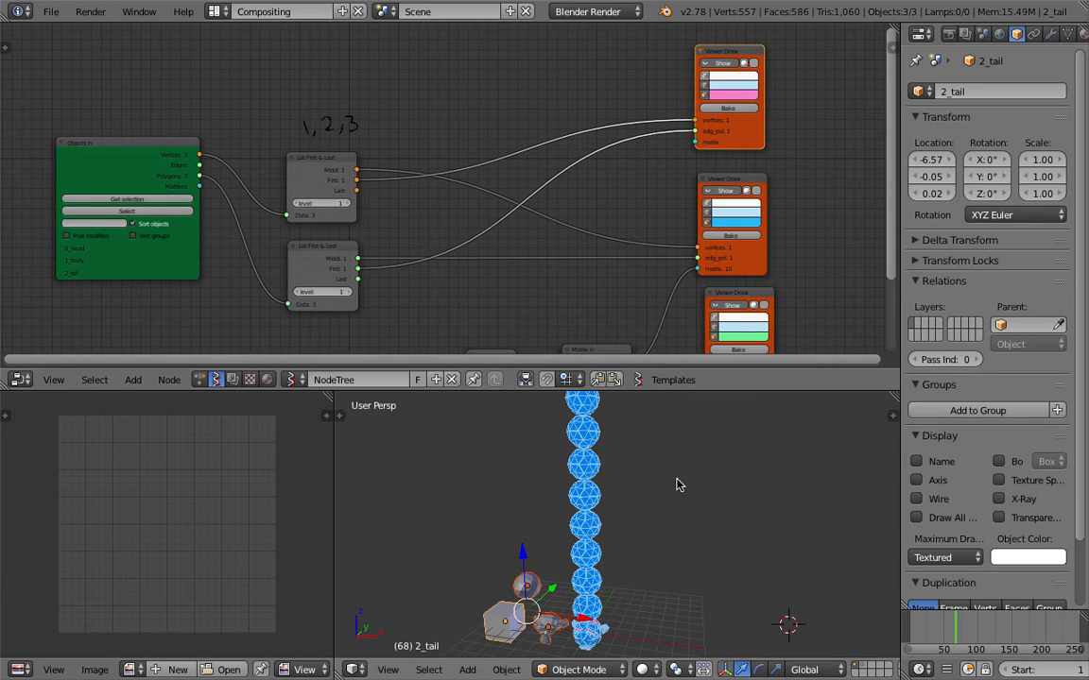
scroll(378, 199, "up", 2)
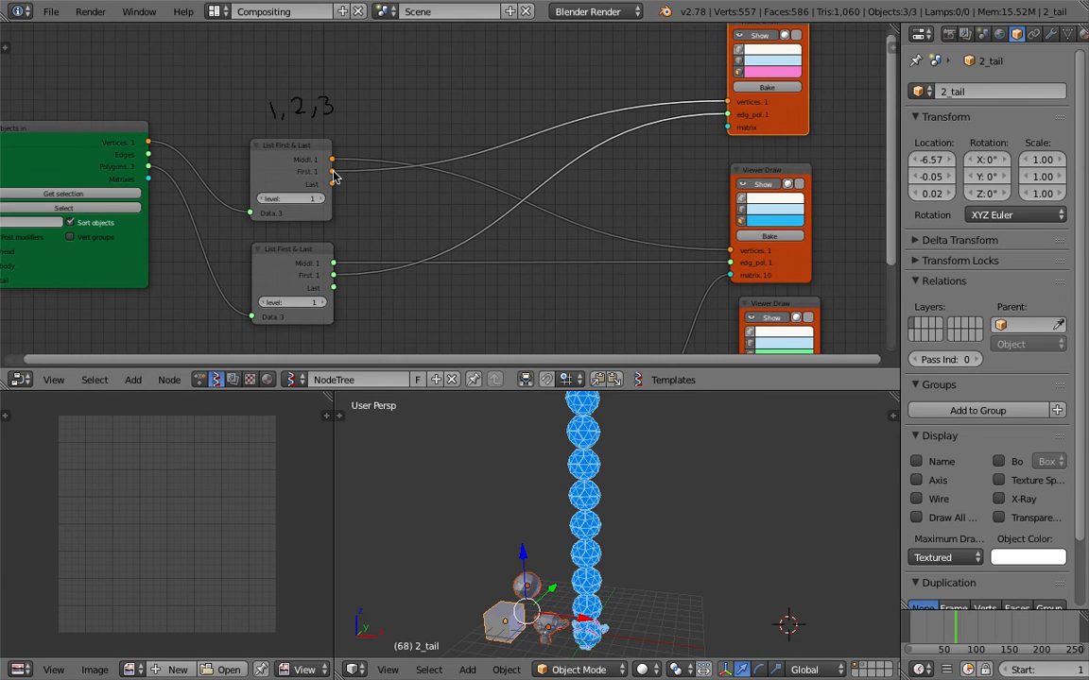
mouse_move(331, 183)
left_mouse_down()
mouse_move(408, 178)
mouse_move(638, 106)
mouse_move(668, 112)
mouse_move(653, 117)
mouse_move(661, 123)
left_mouse_up()
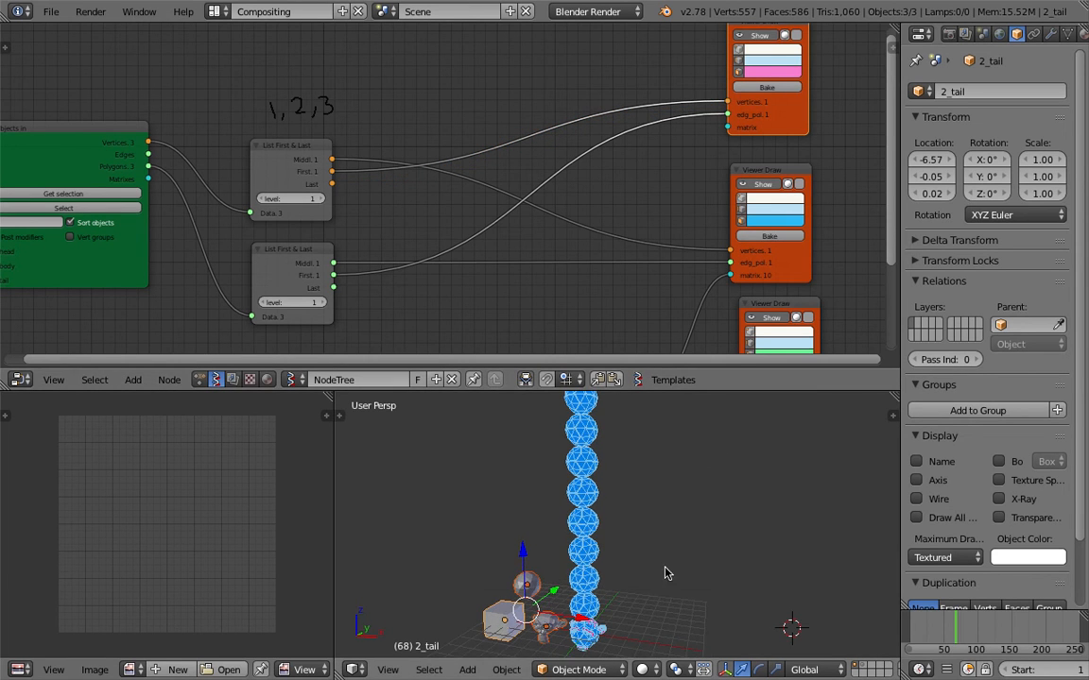
middle_click_drag(665, 573, 674, 564)
middle_click_drag(444, 182, 446, 152)
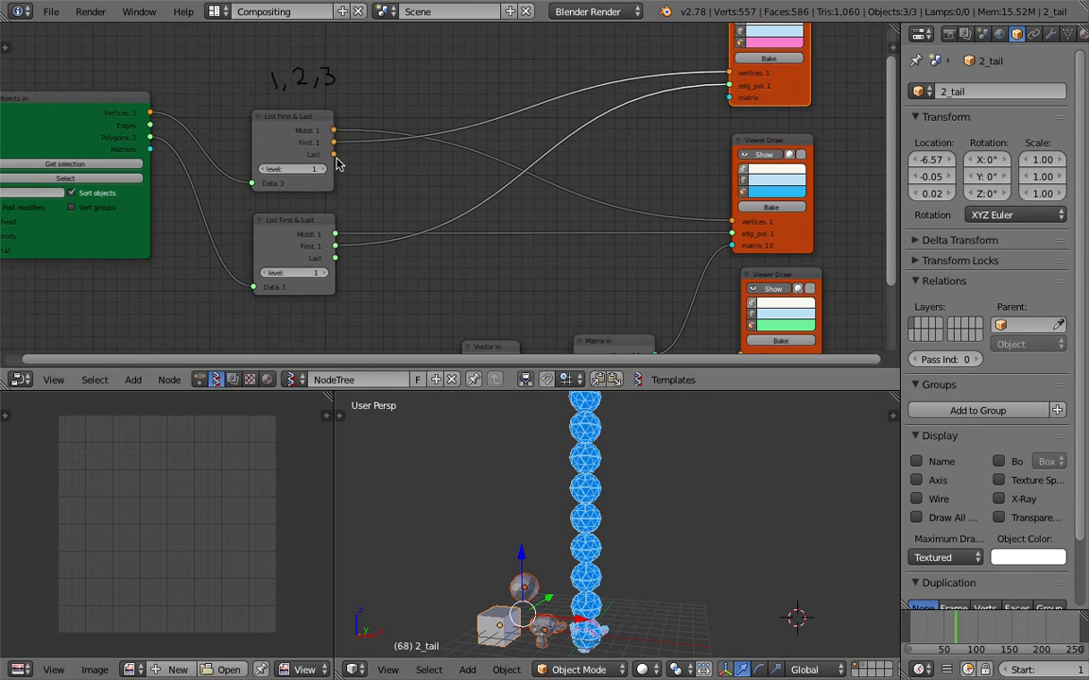
Step: Handwrite the annotation "Head" beside the pink Viewer Draw with the grease pencil
middle_click_drag(703, 96, 650, 133)
middle_click_drag(761, 90, 670, 113)
key("d")
mouse_move(701, 94)
left_mouse_down()
mouse_move(701, 127)
mouse_move(718, 119)
left_mouse_up()
mouse_move(720, 95)
left_mouse_down()
mouse_move(723, 132)
mouse_move(769, 126)
left_mouse_up()
mouse_move(788, 106)
left_mouse_down()
mouse_move(784, 80)
mouse_move(791, 120)
left_mouse_up()
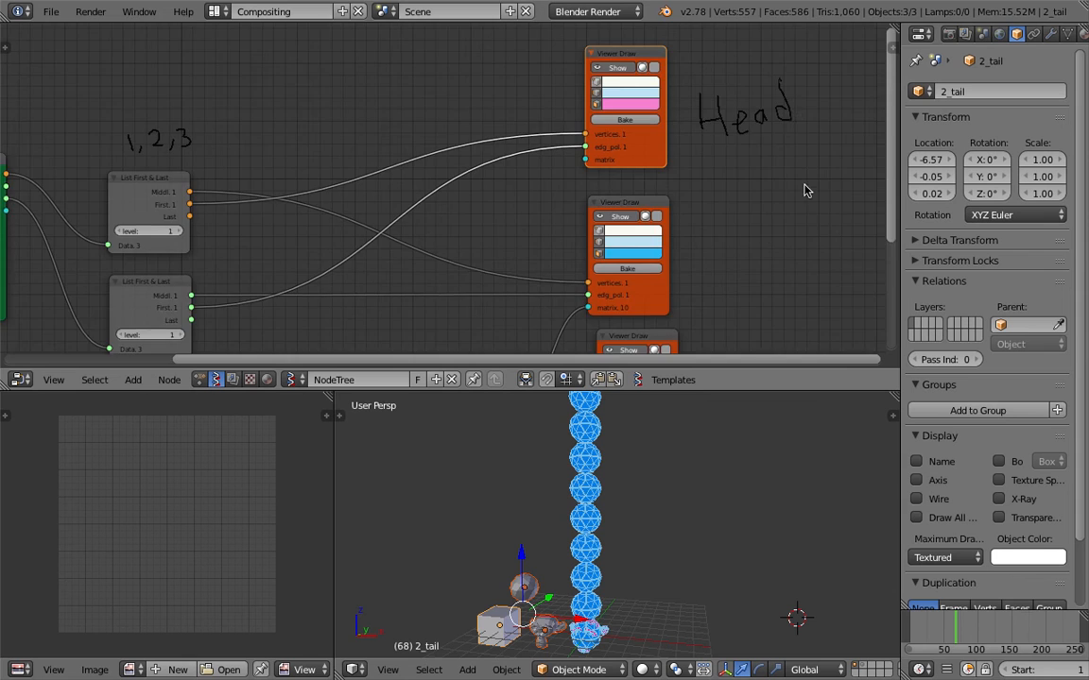
Step: Move the green Viewer Draw outward, and place the Matrix in node, collapsed, just before the blue Viewer Draw
middle_click_drag(733, 295, 717, 218)
scroll(664, 268, "down", 2)
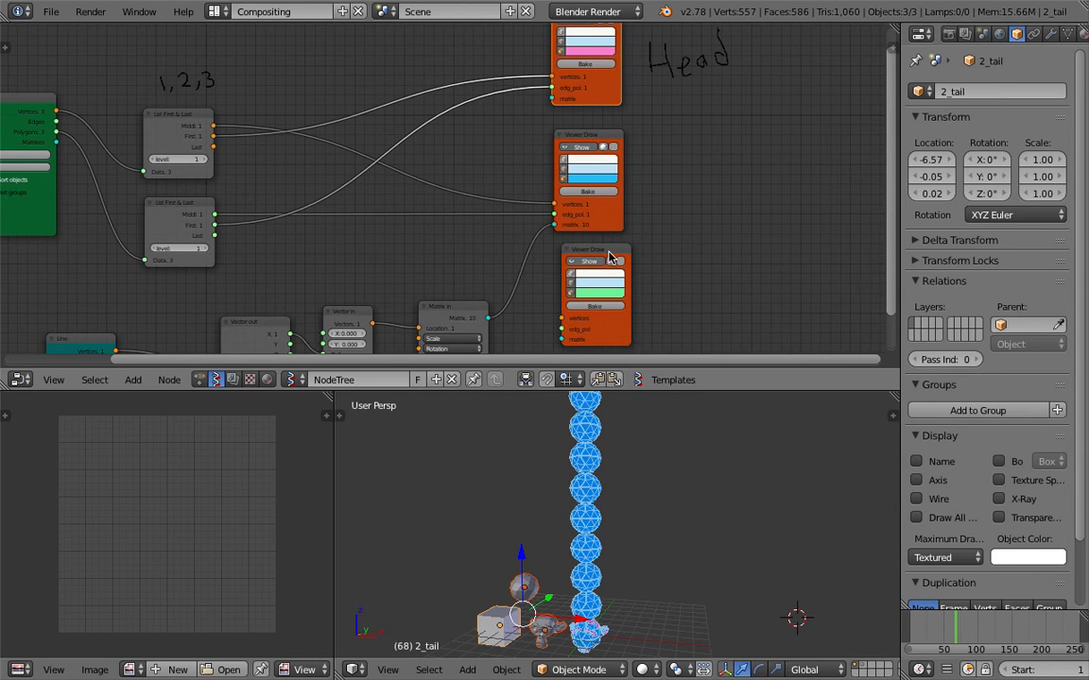
mouse_move(392, 249)
middle_mouse_down()
mouse_move(460, 229)
mouse_move(515, 231)
middle_mouse_up()
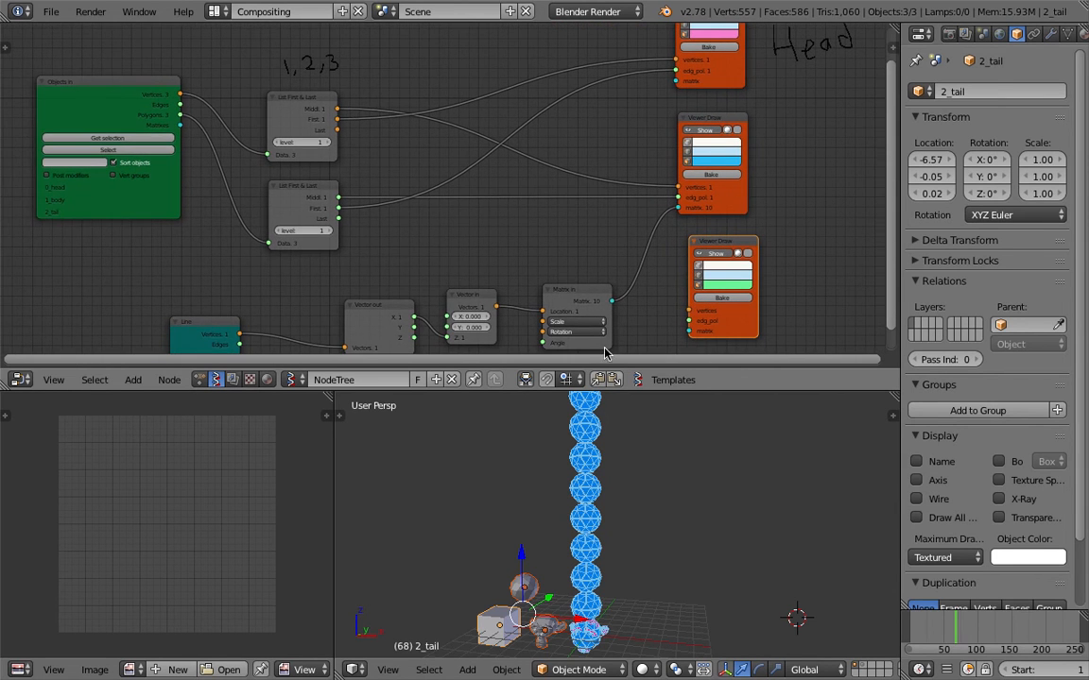
middle_click_drag(637, 588, 666, 556)
scroll(614, 595, "down", 3)
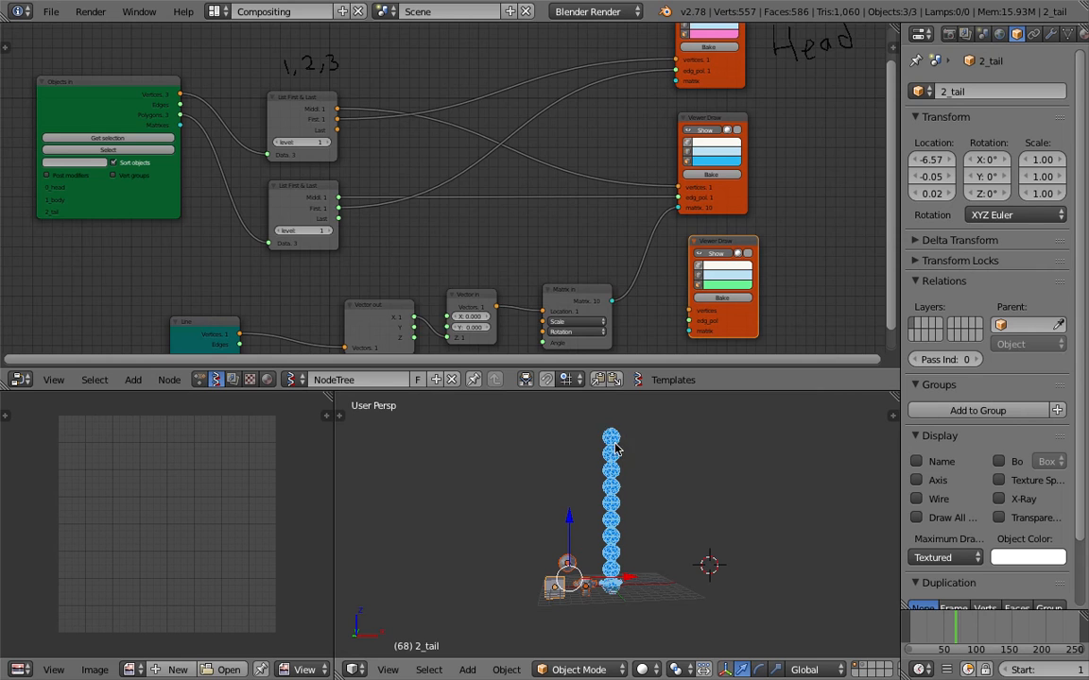
middle_click_drag(485, 304, 504, 256)
left_click_drag(753, 201, 807, 213)
middle_click_drag(622, 251, 629, 287)
left_click_drag(631, 287, 665, 223)
left_click(609, 217)
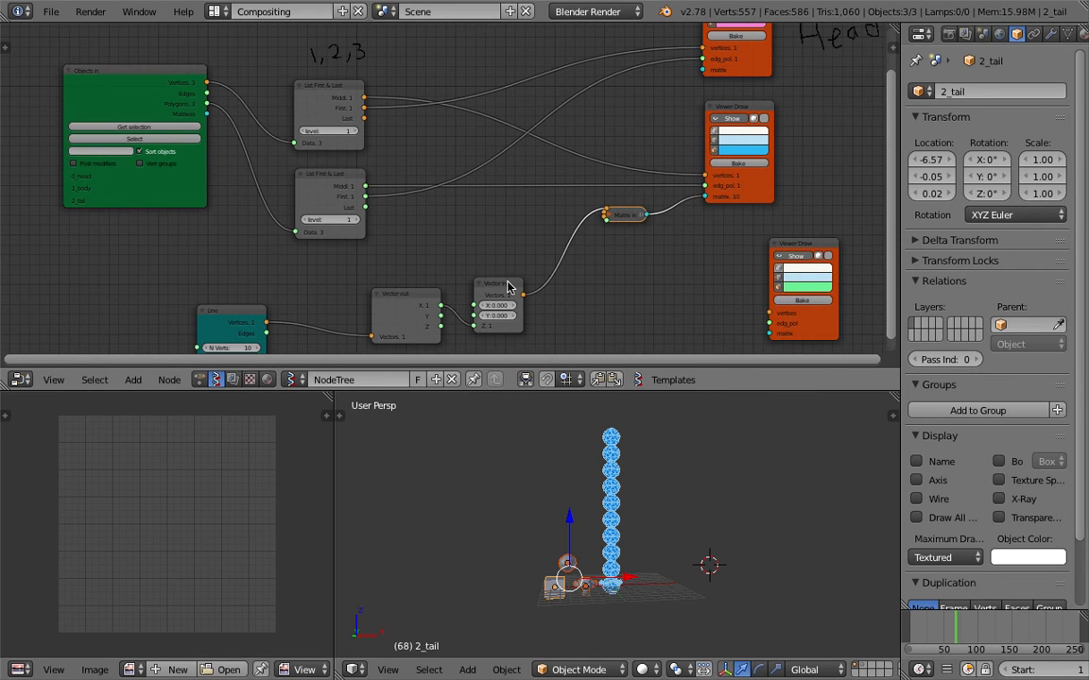
Step: Collapse the Vector in node, place it directly before the Matrix in node, and save the scene
left_click(483, 284)
left_click_drag(490, 285, 562, 217)
key("ctrl+s")
left_click(536, 226)
Step: Reposition the Vector out and Line nodes below the List First & Last nodes
left_click_drag(383, 293, 318, 280)
left_click_drag(245, 311, 230, 305)
middle_click_drag(394, 351, 412, 341)
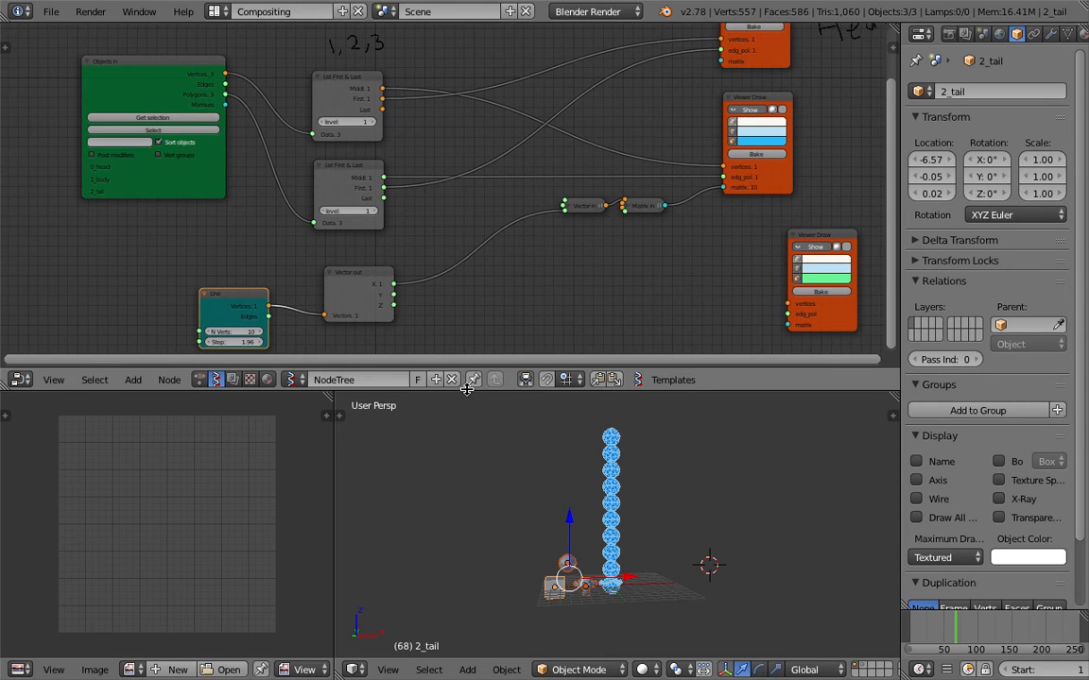
Step: Enlarge the node editor, move the Vector out node closer to the Vector in node, and save the scene
left_click_drag(466, 389, 466, 454)
scroll(441, 342, "up", 2)
left_click_drag(366, 317, 518, 278)
key("ctrl+s")
left_click(517, 278)
Step: Add a third List First & Last node in the empty space between the Vector out and green Viewer Draw nodes
middle_click_drag(609, 354, 586, 331)
left_click(332, 196)
key("space")
type("list f")
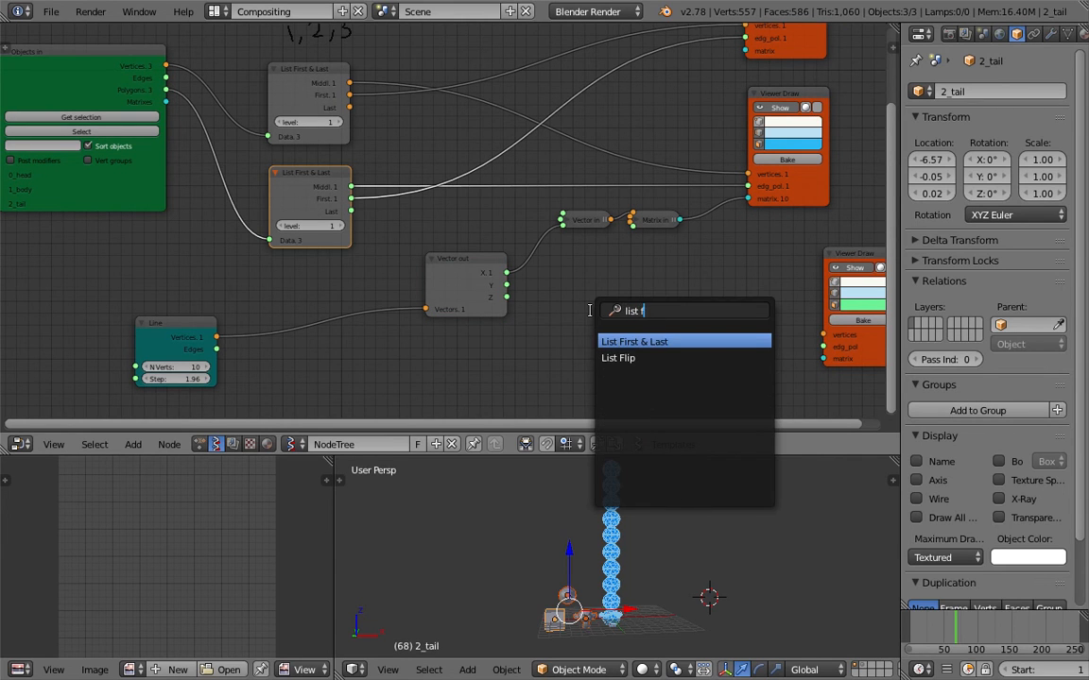
key("Return")
left_click(590, 310)
Step: Route the Line's vertices through the new List First & Last node's Middle output to Vector out, with its level set to 2
left_click_drag(215, 338, 592, 384)
key("ctrl+s")
left_click_drag(628, 325, 430, 312)
left_click_drag(384, 369, 368, 305)
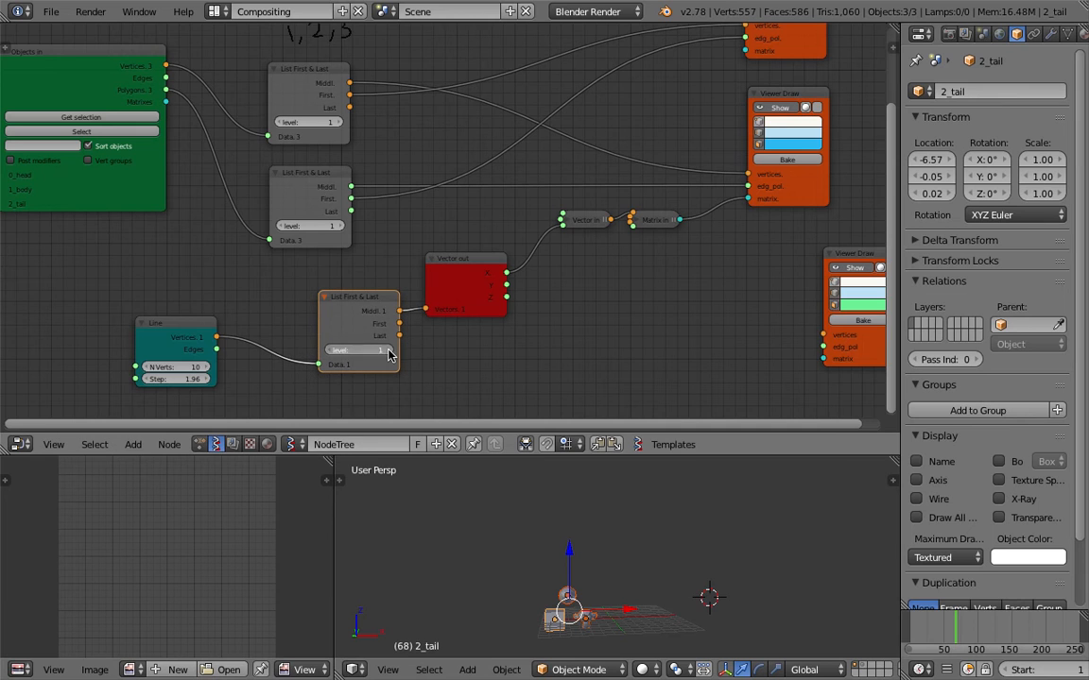
left_click(384, 352)
left_click_drag(344, 330, 329, 331)
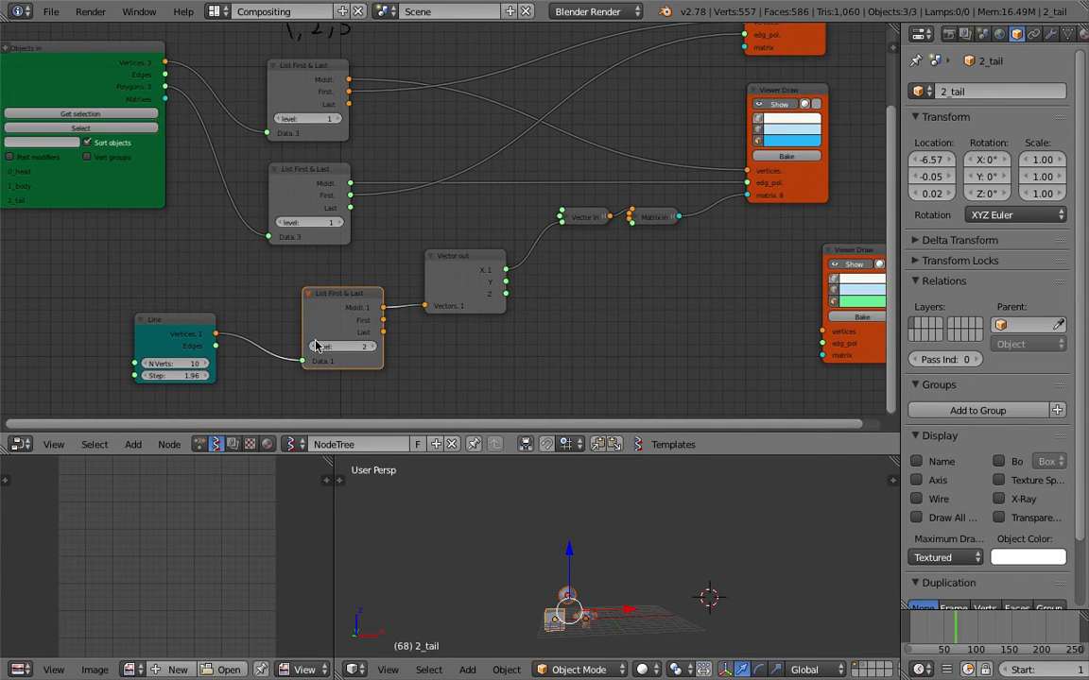
Step: Collapse the Vector out node, place it just before the Vector in node with the animation playing, and save the scene
middle_click_drag(487, 273, 469, 289)
left_click_drag(469, 277, 497, 244)
left_click(442, 239)
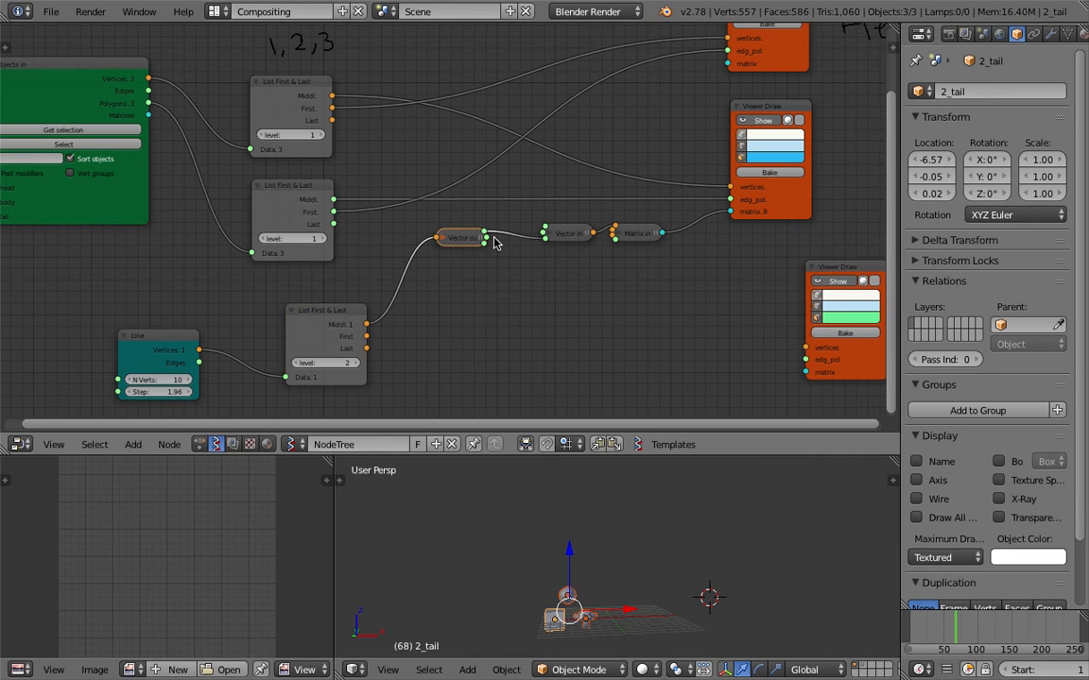
key("alt+a")
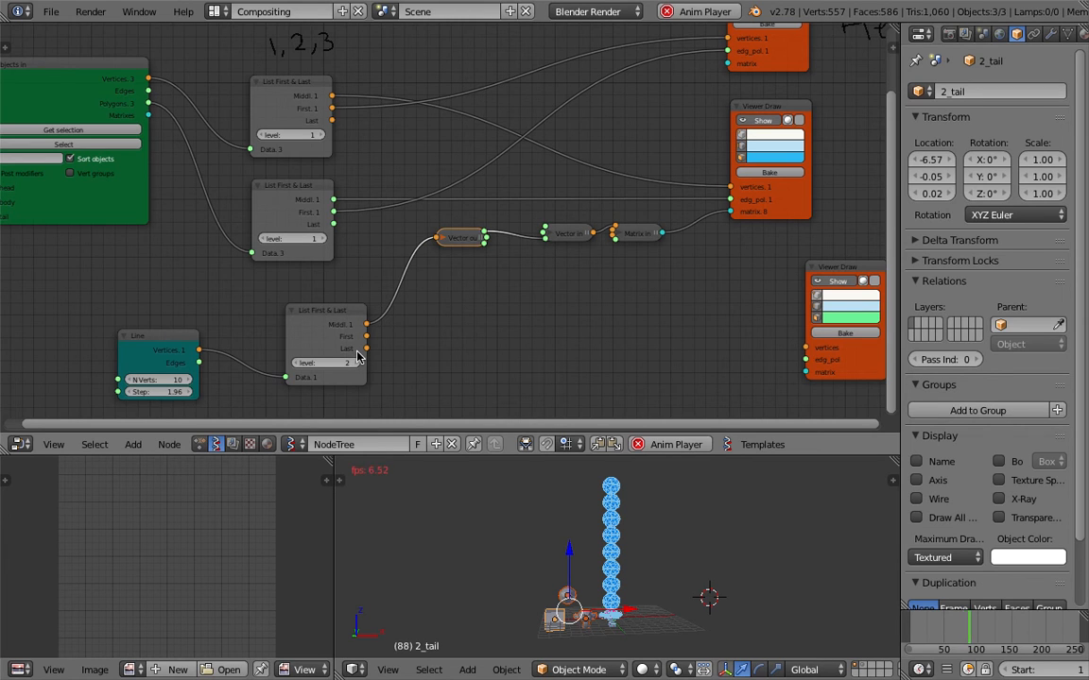
middle_click_drag(456, 342, 455, 338)
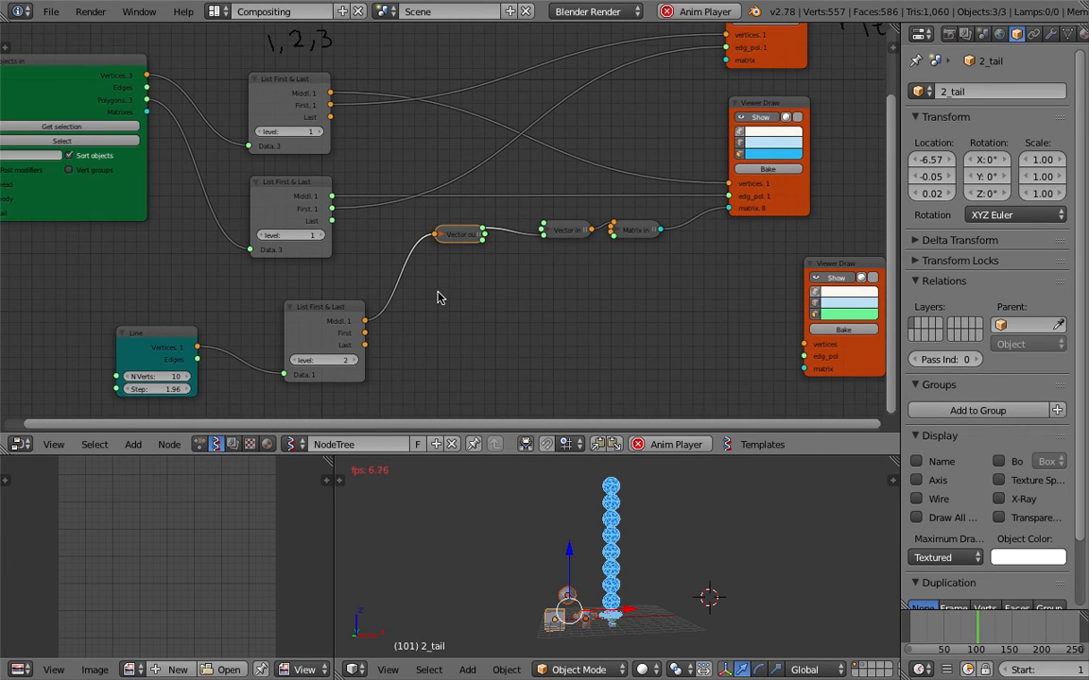
key("g")
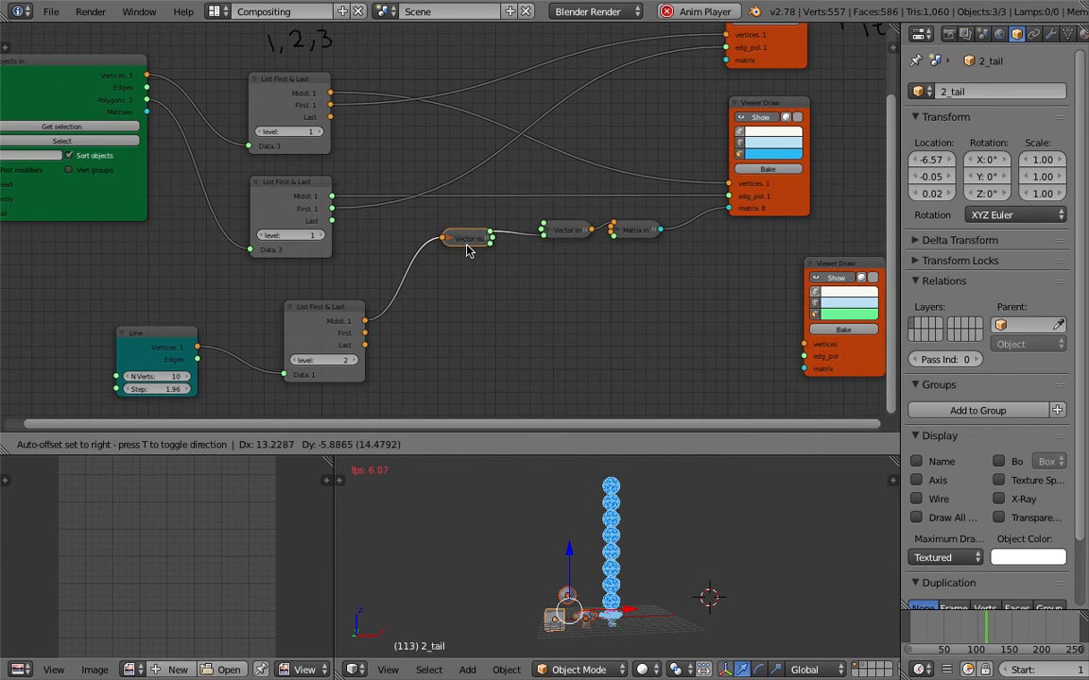
left_click(465, 249)
middle_click_drag(387, 324, 402, 321)
key("ctrl+s")
key("Return")
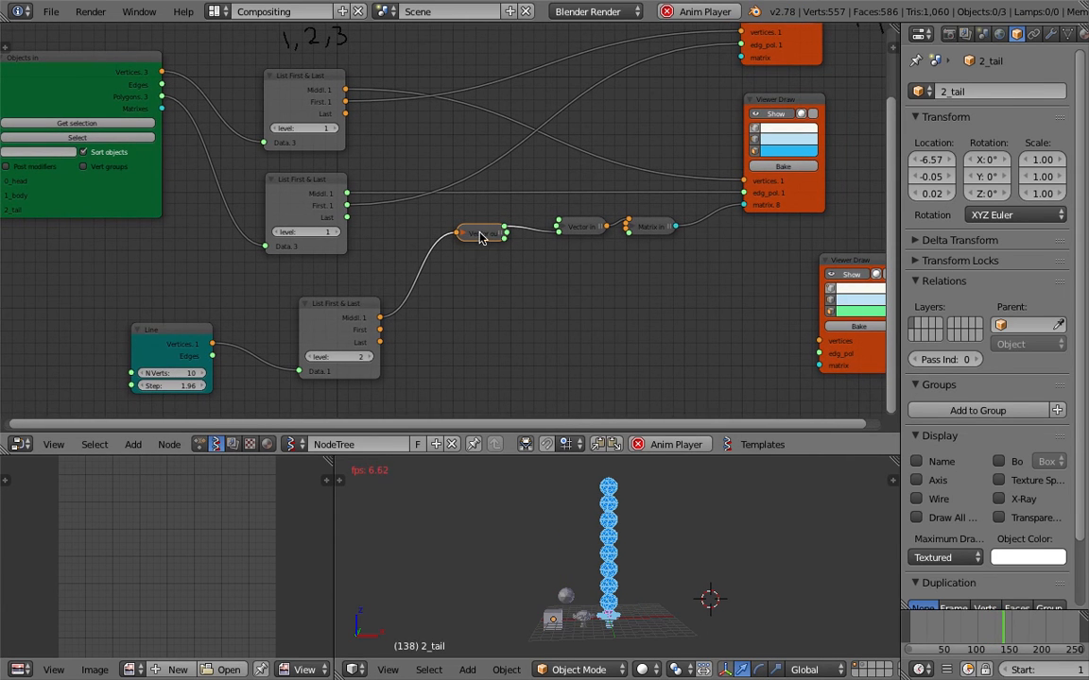
Step: Duplicate the collapsed Vector out, Vector in and Matrix in chain
right_click(589, 225, "shift")
right_click(650, 226, "shift")
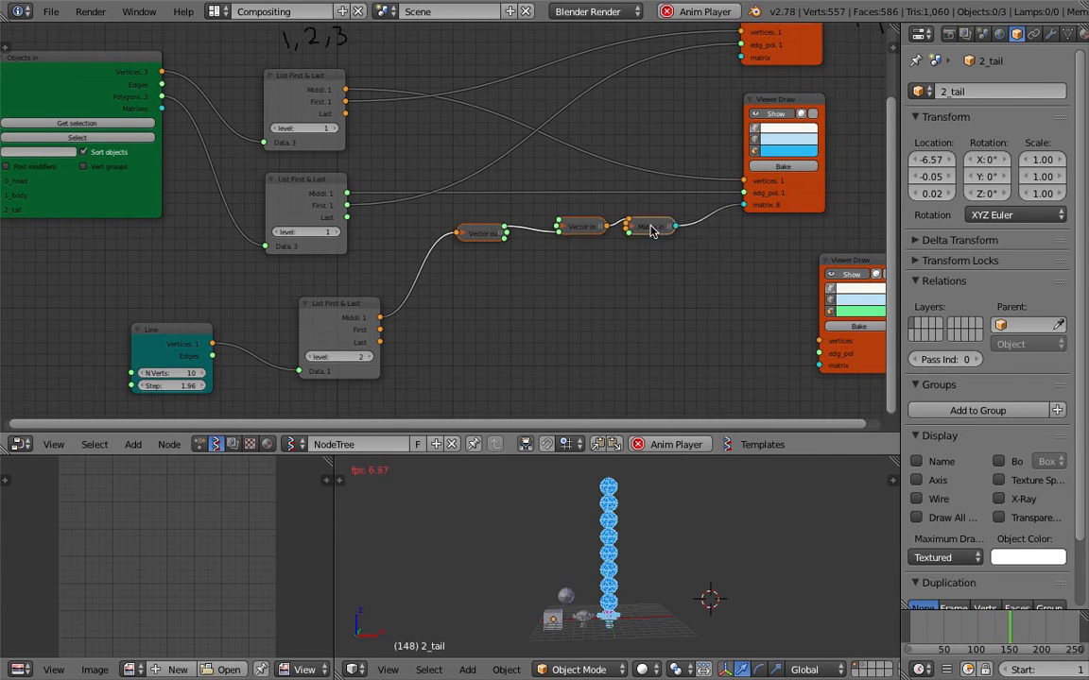
key("shift+d")
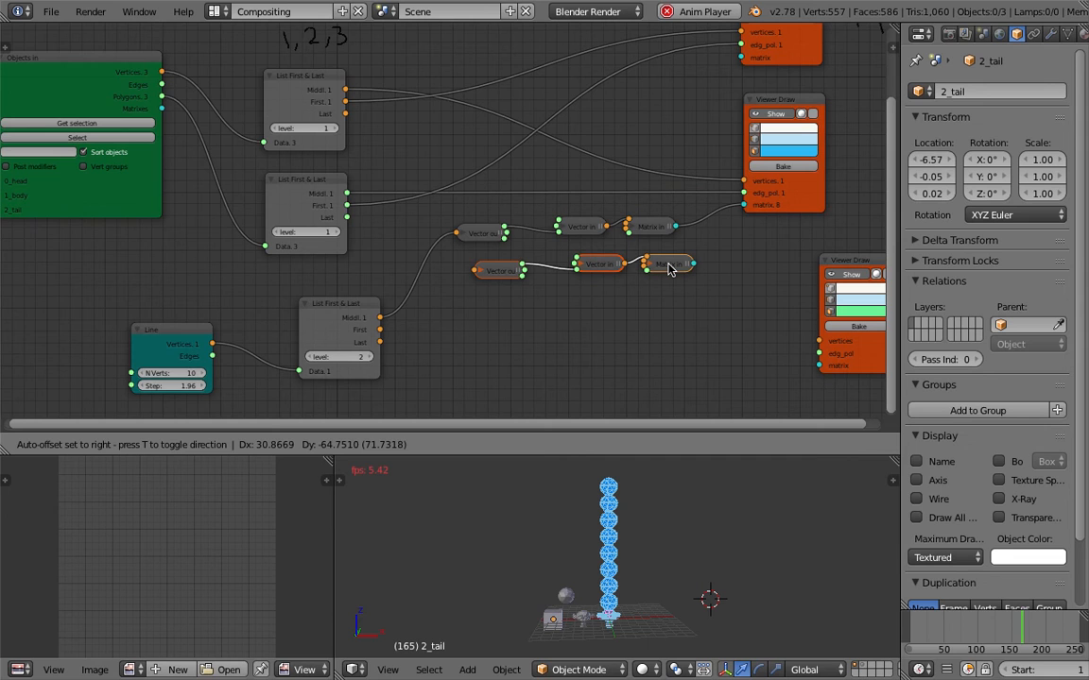
left_click(394, 352)
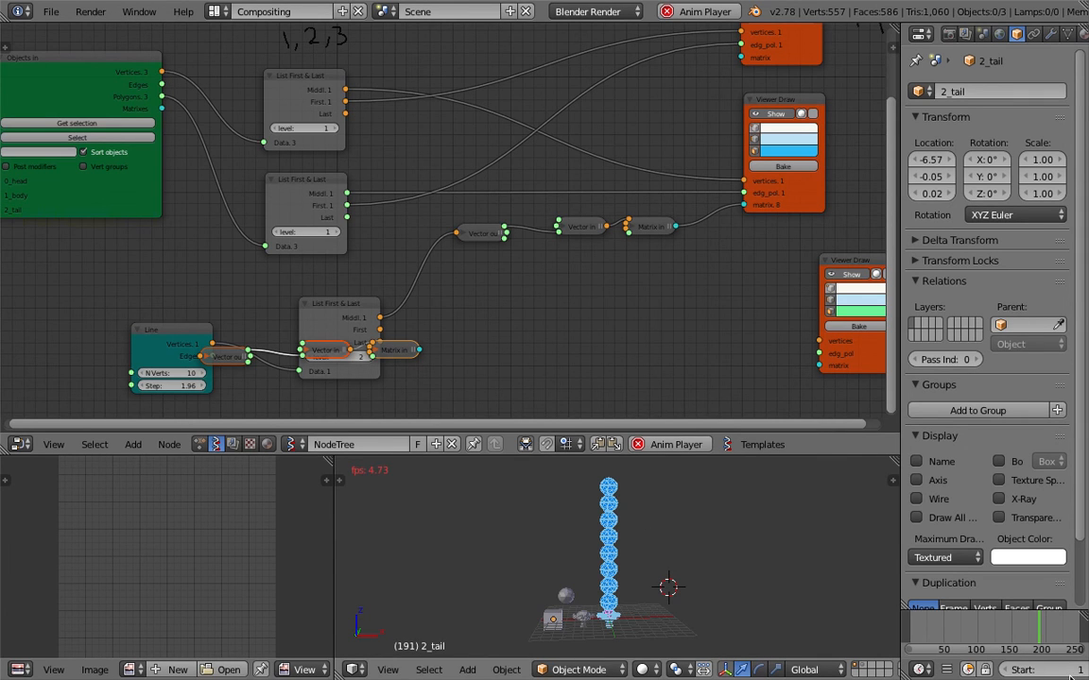
Step: Stop the animation playback and return the timeline to frame 1
scroll(1071, 673, "down", 5)
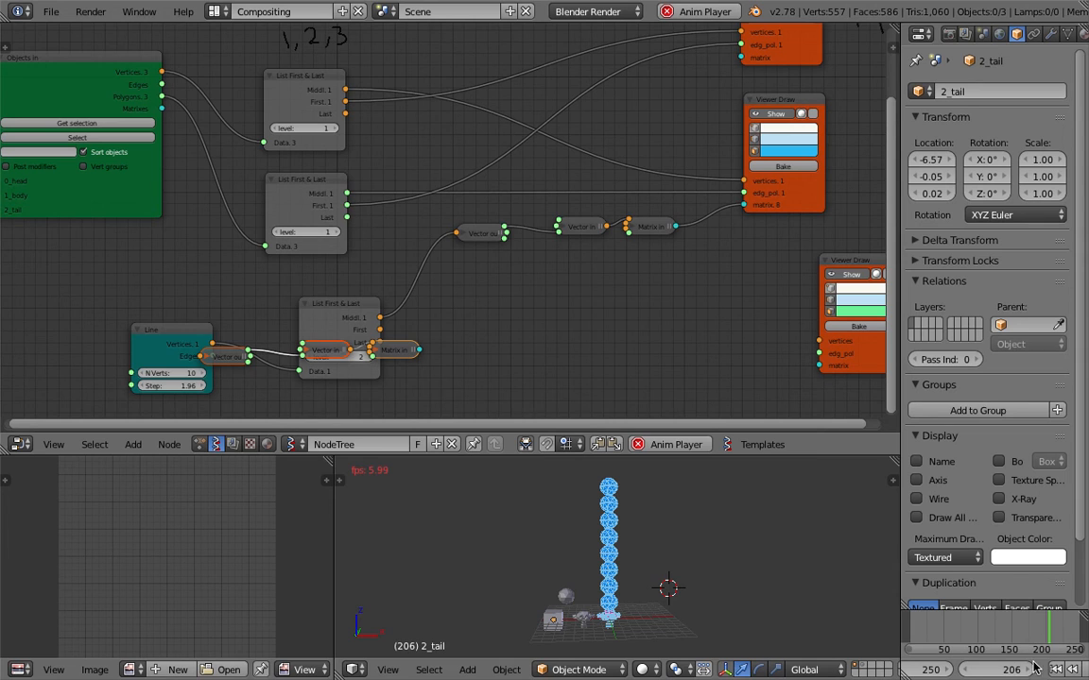
key("Escape")
key("shift+Left")
middle_click_drag(645, 573, 671, 586)
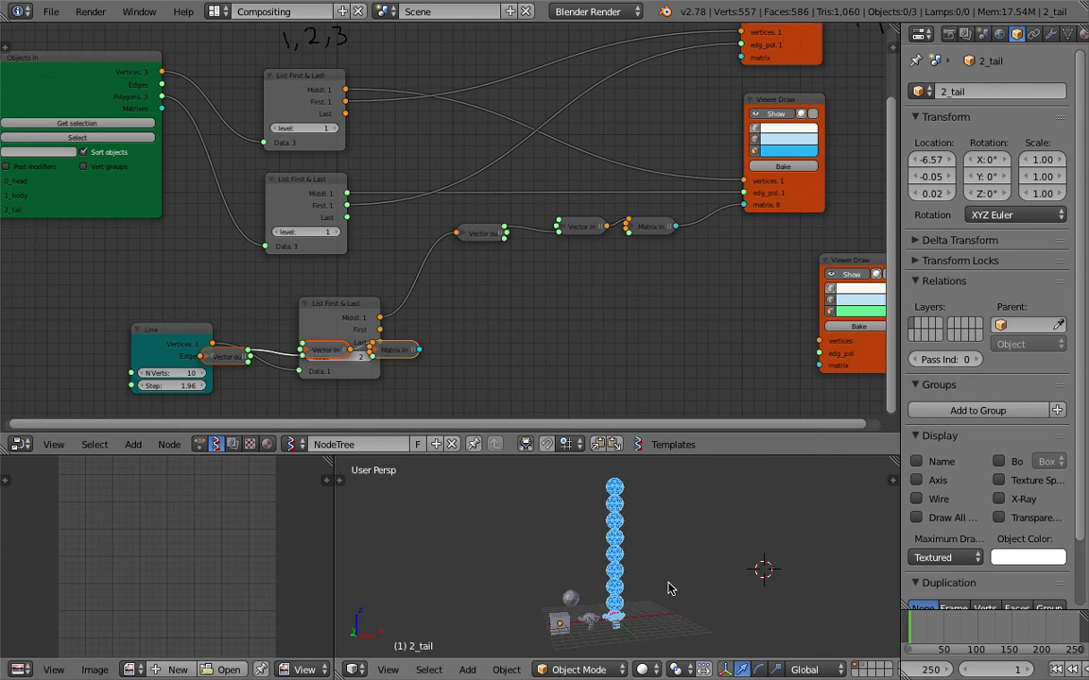
Step: Move the duplicated node chain directly below the original chain and nudge the original Vector out node into line
key("g")
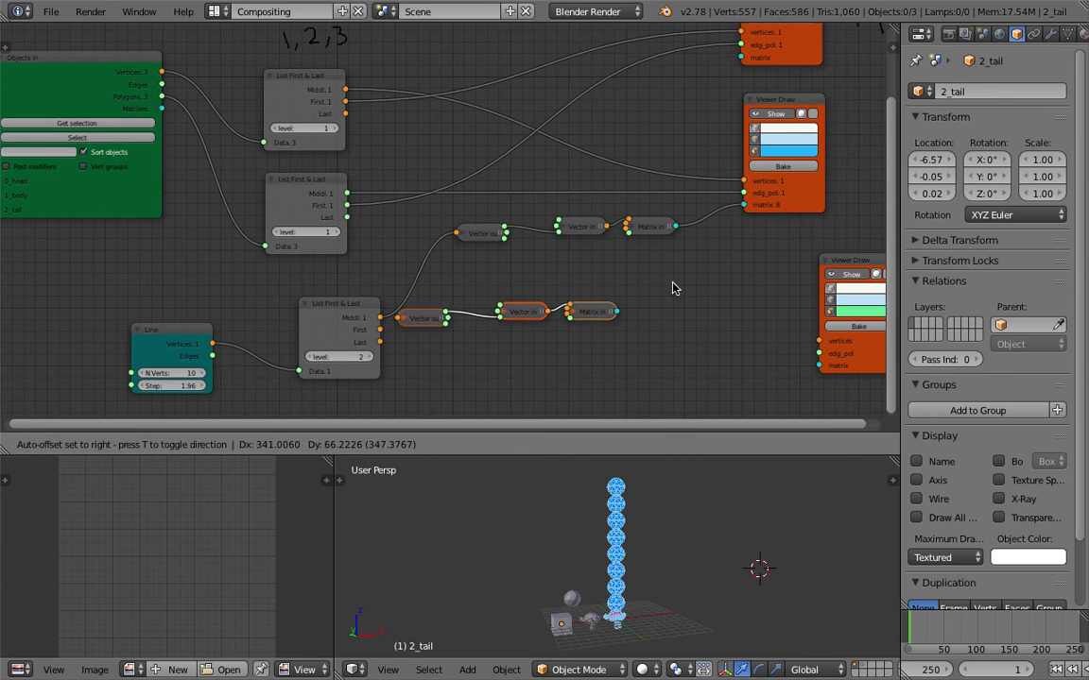
left_click(704, 258)
middle_click_drag(571, 254, 552, 278)
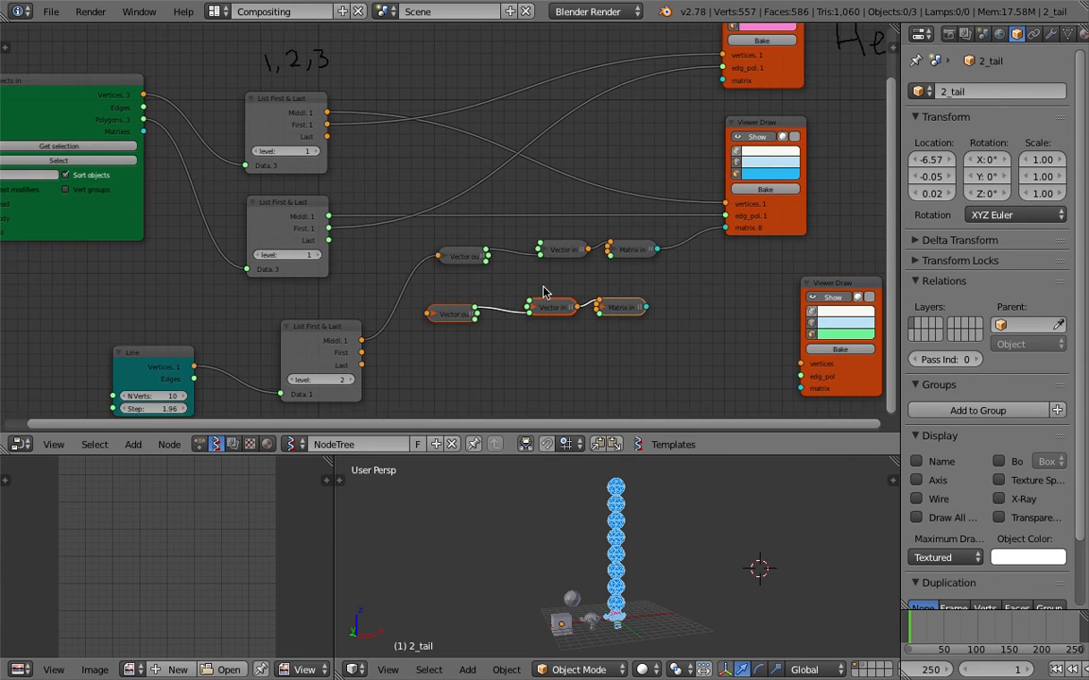
left_click_drag(460, 262, 449, 266)
Step: Select the whole duplicated node chain and move it up beside the pink Viewer Draw
key("a")
key("a")
key("a")
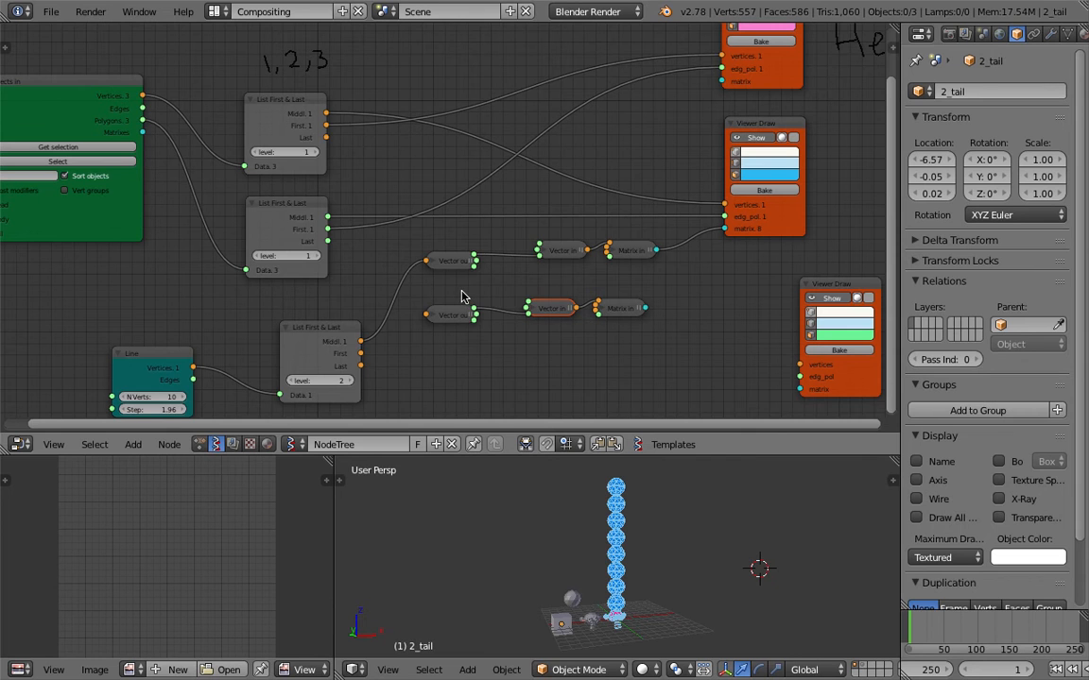
key("b")
left_click_drag(401, 272, 614, 318)
middle_click_drag(643, 285, 654, 330)
key("g")
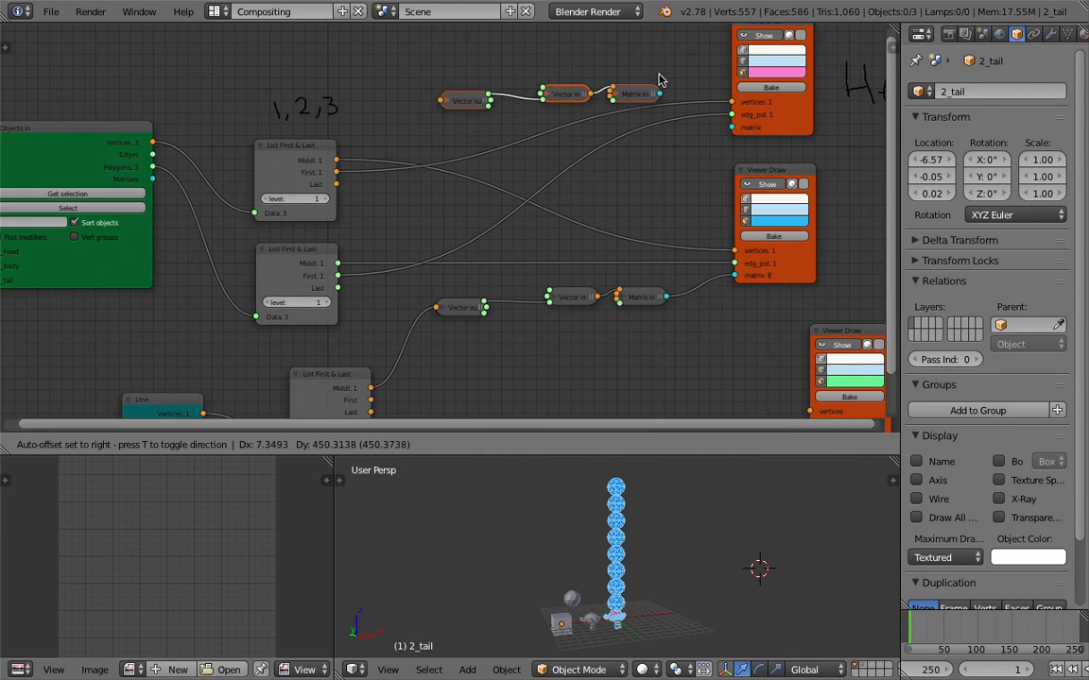
left_click(659, 65)
Step: Feed the duplicated chain from the Line list's First output and connect its Matrix in to the pink Viewer Draw's matrix input
middle_click_drag(391, 305, 395, 266)
left_click_drag(375, 360, 456, 93)
middle_click_drag(464, 101, 458, 127)
mouse_move(657, 65)
left_mouse_down()
mouse_move(664, 105)
mouse_move(728, 113)
left_mouse_up()
middle_click_drag(683, 574, 662, 574)
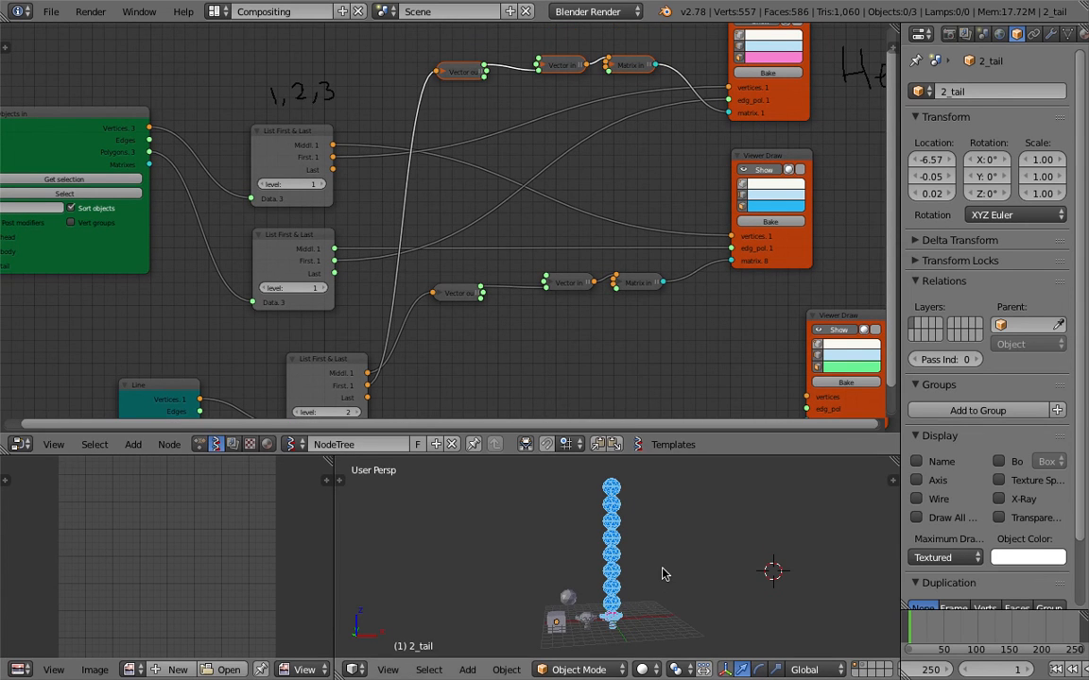
Step: Replace the head chain's source with the Last output of the Line's List First & Last node
scroll(426, 376, "down", 1)
left_click_drag(383, 373, 442, 93)
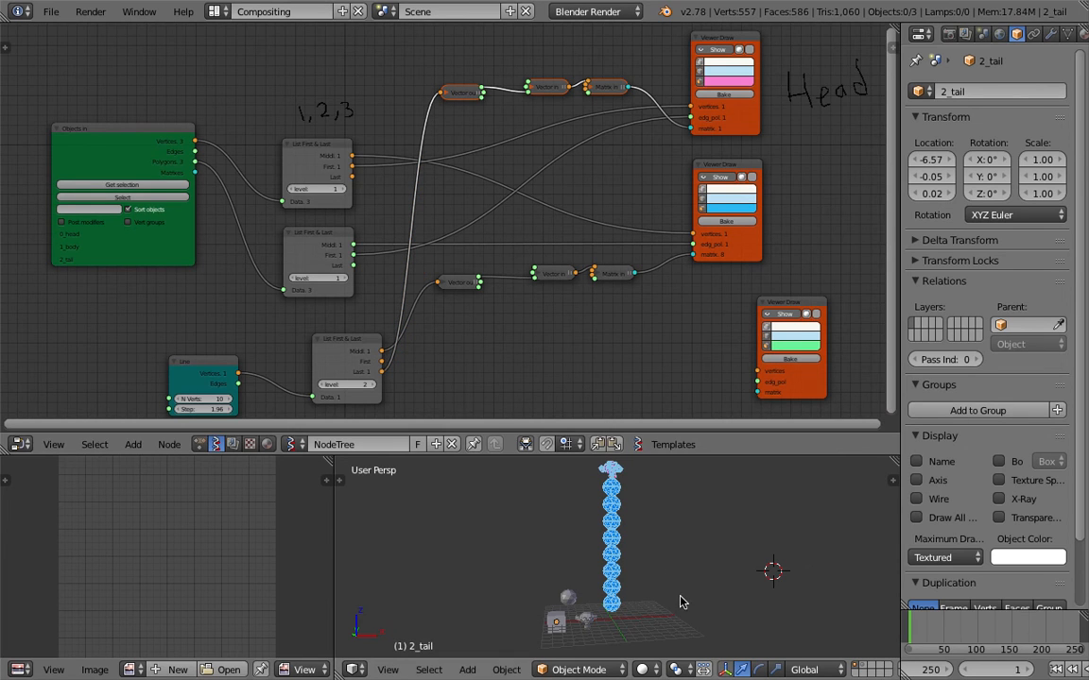
middle_click_drag(659, 574, 644, 535)
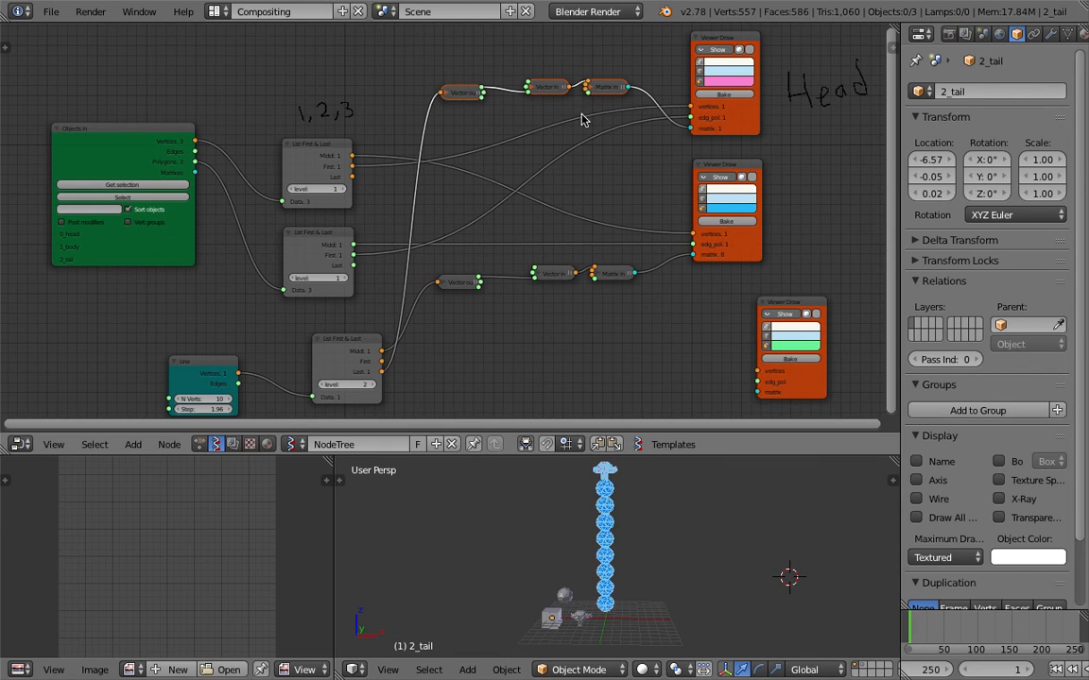
Step: Duplicate the chain beside the green Viewer Draw, wire it from the Line list's First output to that viewer's matrix, and save
key("shift+d")
left_click(592, 369)
left_click_drag(386, 373, 451, 348)
left_click_drag(637, 344, 758, 391)
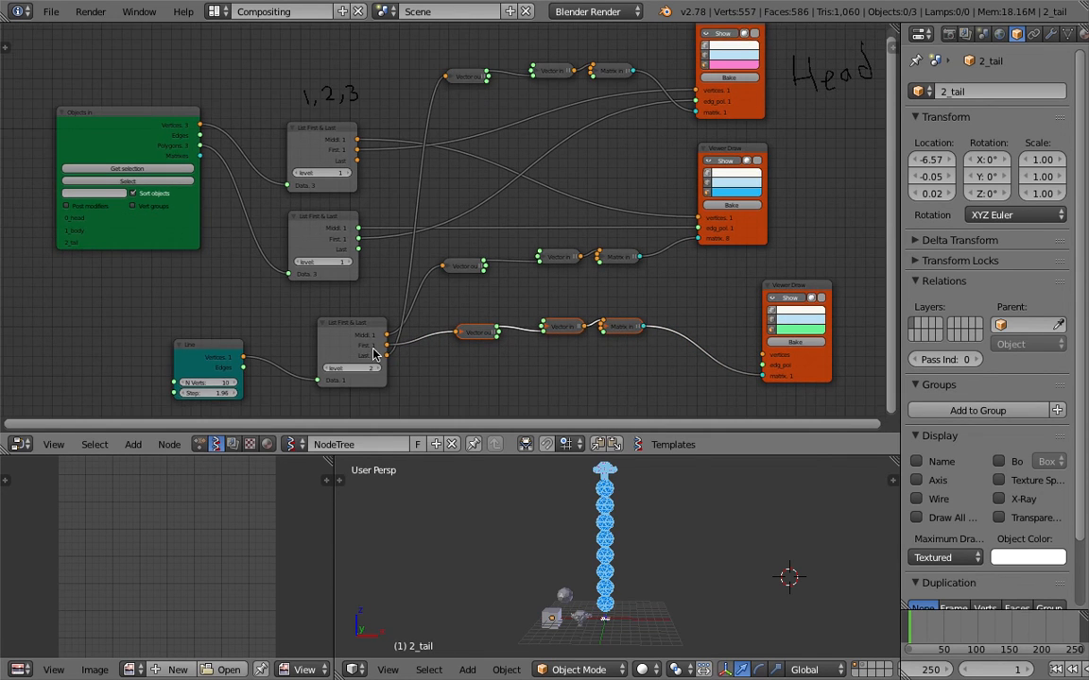
scroll(364, 343, "up", 1)
key("ctrl+s")
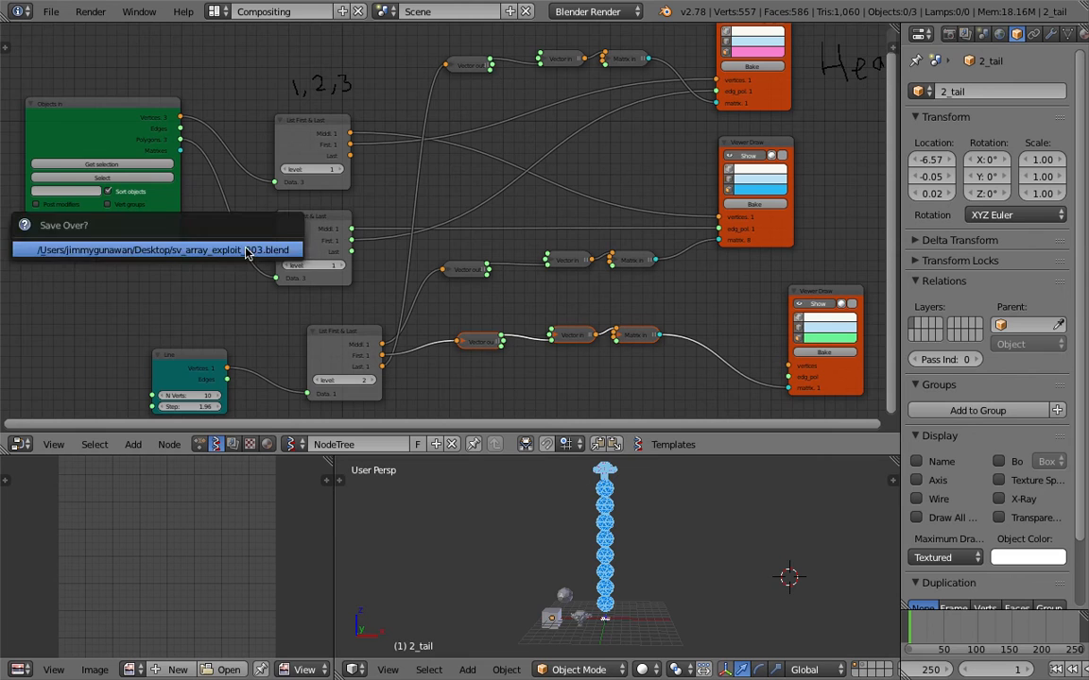
Step: Connect the Last outputs of the vertices and polygons List First & Last nodes to the green Viewer Draw's vertices and edg_pol inputs
middle_click_drag(324, 269, 329, 260)
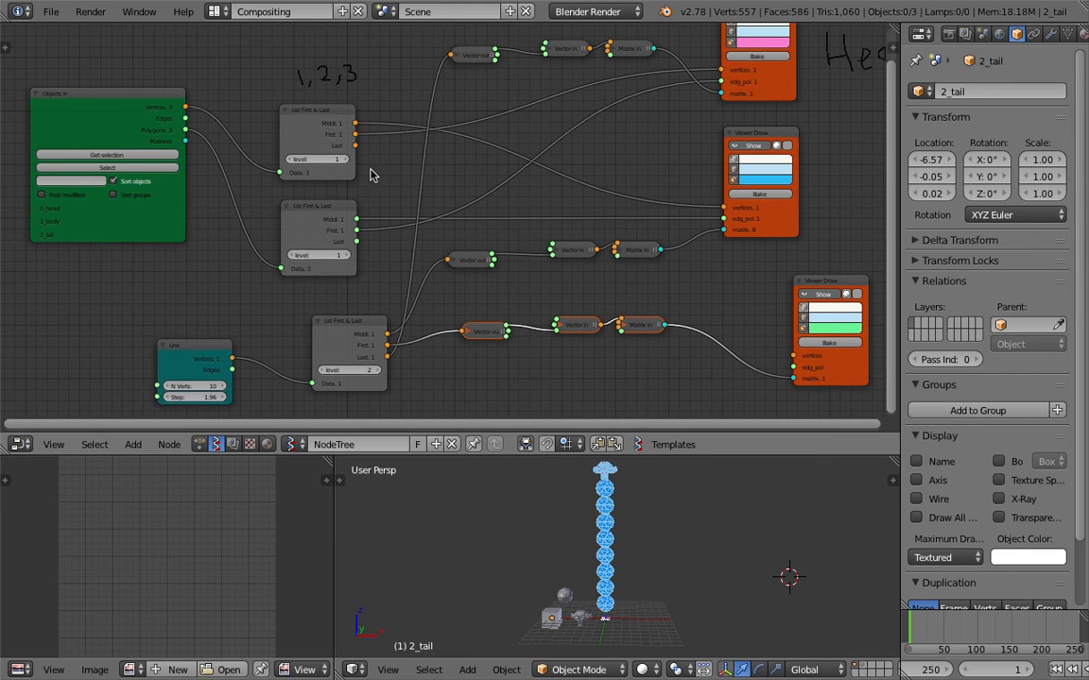
middle_click_drag(369, 162, 354, 192)
mouse_move(346, 180)
left_mouse_down()
mouse_move(486, 269)
mouse_move(680, 364)
mouse_move(780, 388)
left_mouse_up()
left_click_drag(346, 275, 781, 400)
middle_click_drag(668, 322, 661, 286)
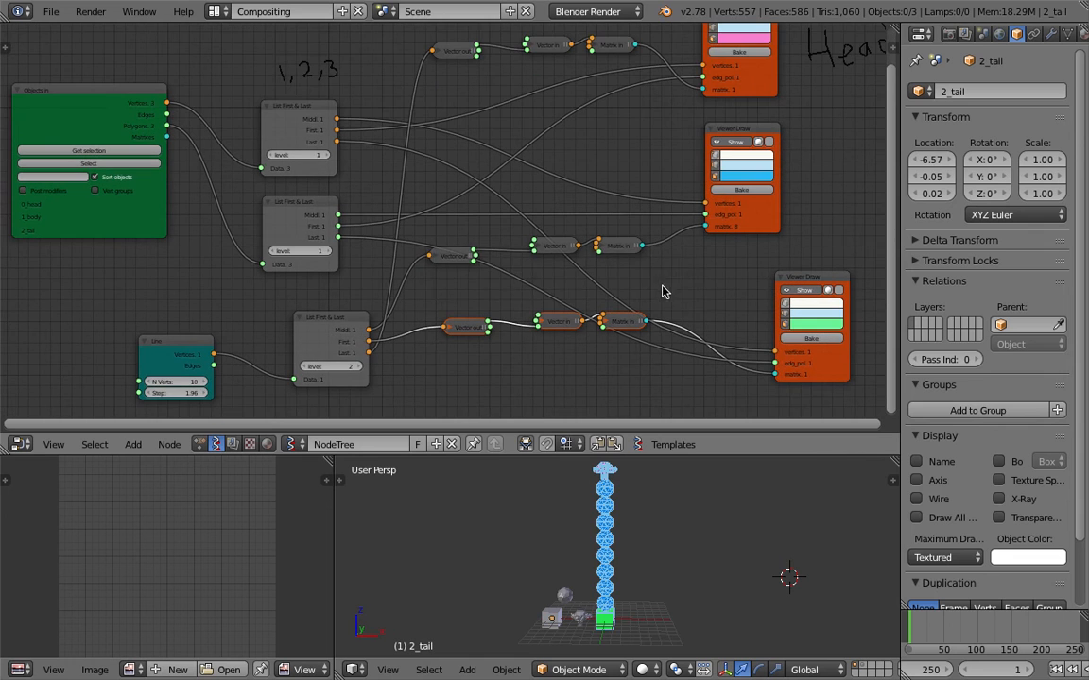
scroll(672, 518, "up", 4)
middle_click_drag(669, 519, 613, 555)
scroll(597, 539, "down", 4)
Step: Hide the edges in the Viewer Draws, turn on their shading, and save the scene
middle_click_drag(786, 349, 728, 350)
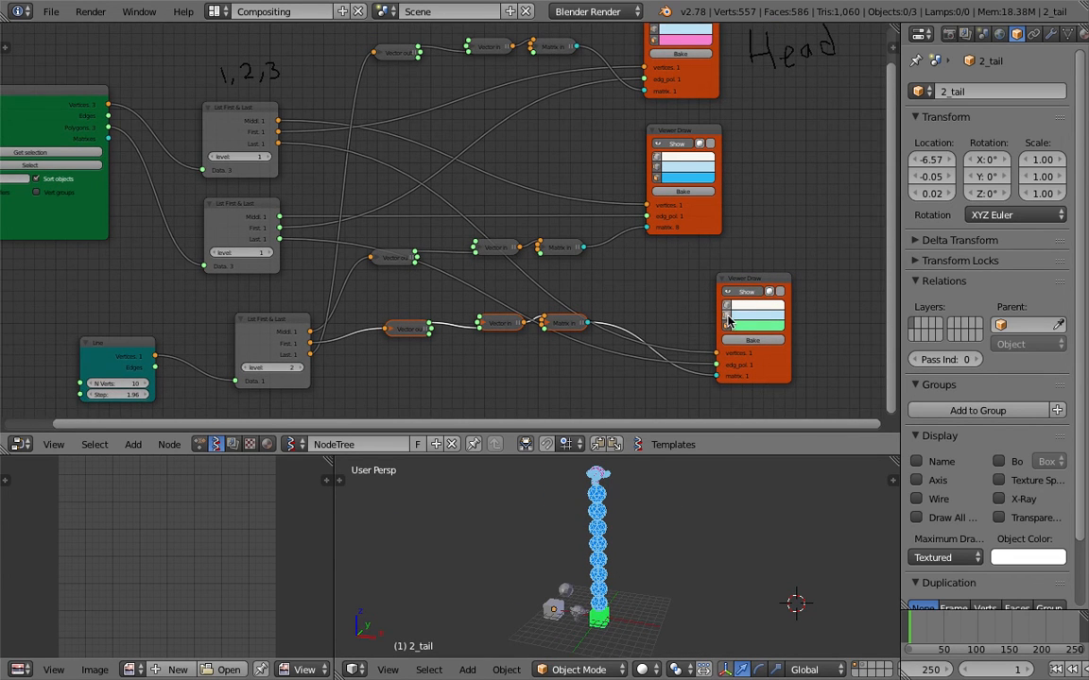
left_click(660, 168)
middle_click_drag(612, 153, 604, 177)
left_click(645, 54)
left_click(700, 30)
left_click(701, 167)
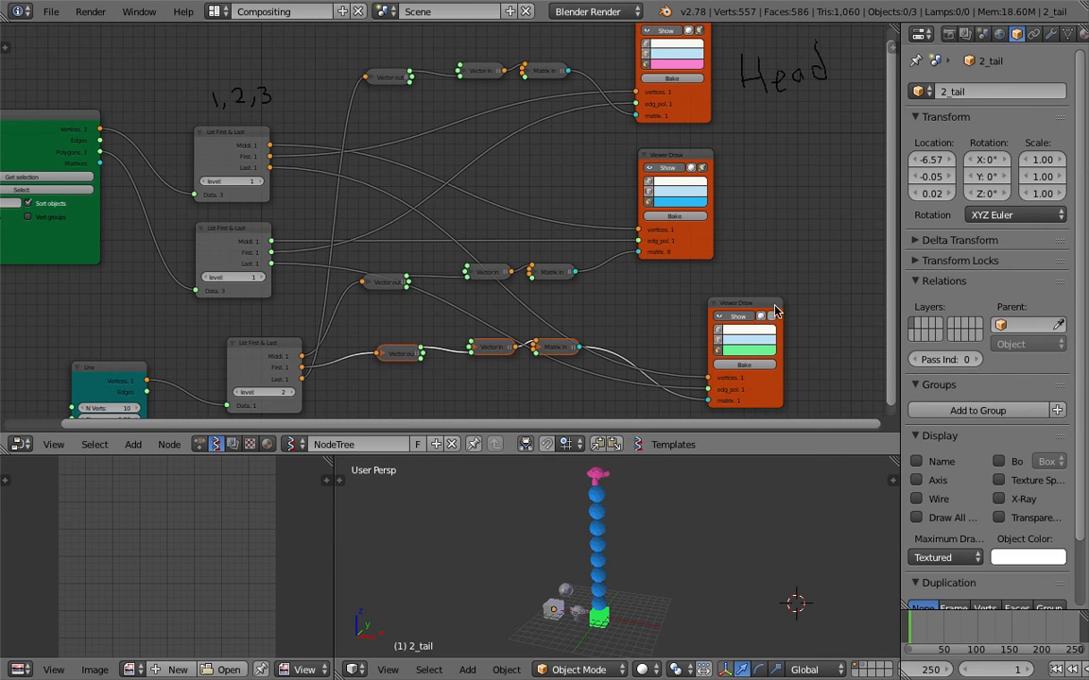
key("ctrl+s")
left_click(666, 486)
Step: Enlarge the 3D view to examine the stacked array and select the source objects, ending on the head
scroll(639, 546, "up", 5)
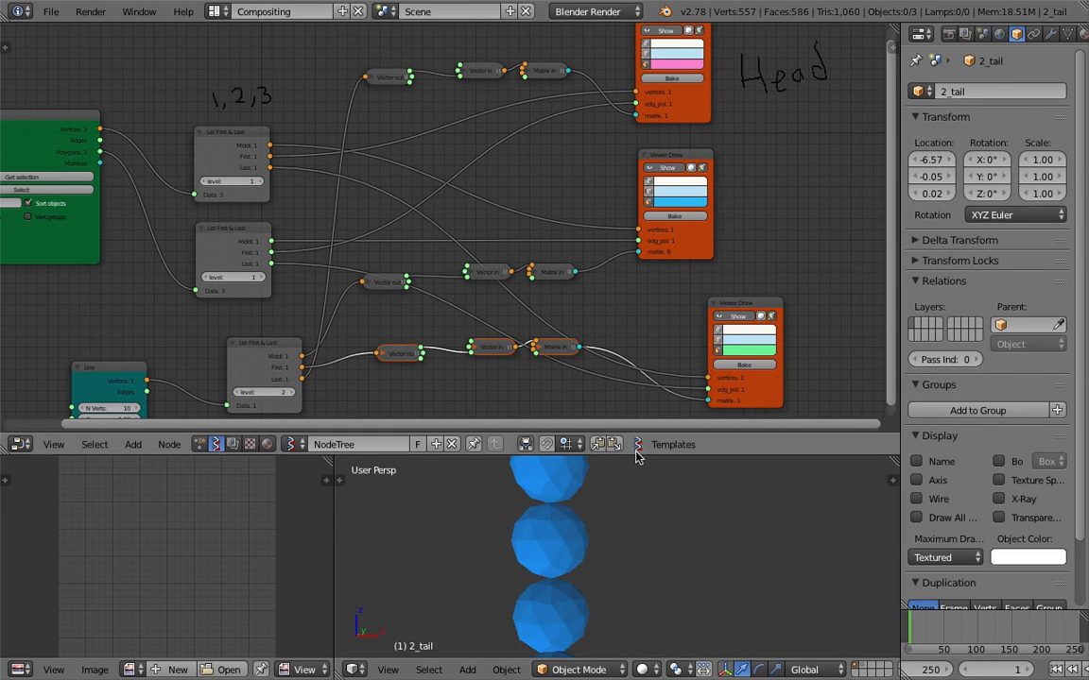
left_click_drag(636, 455, 644, 170)
scroll(631, 386, "down", 5)
middle_click_drag(636, 444, 552, 491)
right_click(530, 502)
right_click_drag(541, 502, 466, 531)
mouse_move(544, 525)
right_mouse_down()
mouse_move(513, 532)
mouse_move(561, 542)
mouse_move(543, 542)
right_mouse_up()
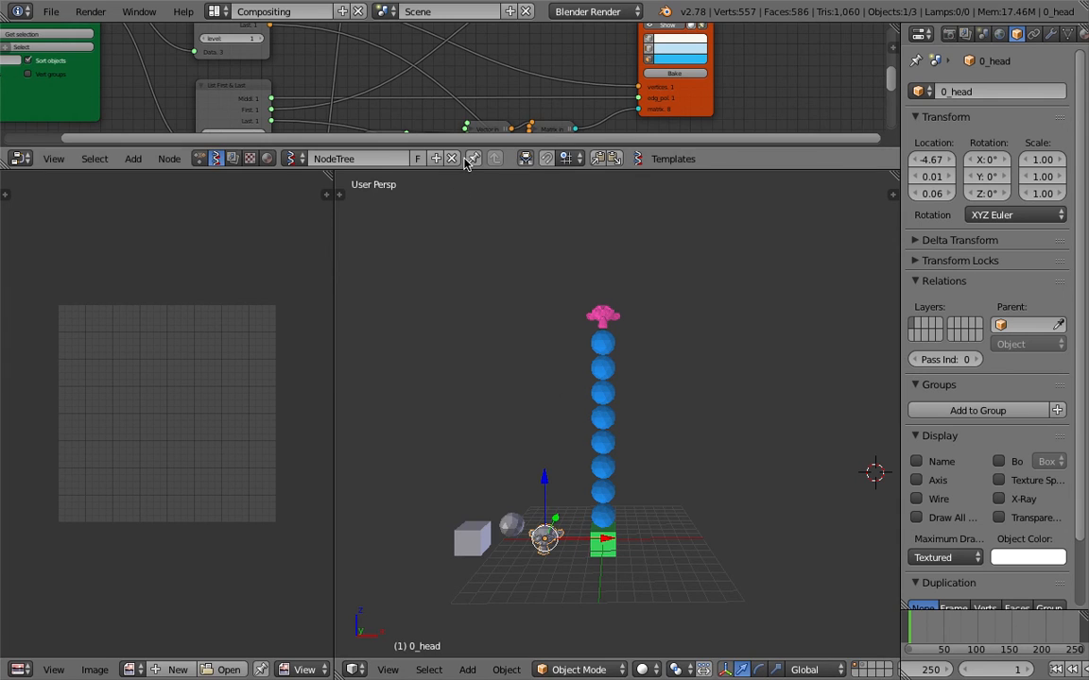
Step: Enlarge the node editor again to fit the whole node tree and save the scene
left_click_drag(471, 162, 471, 285)
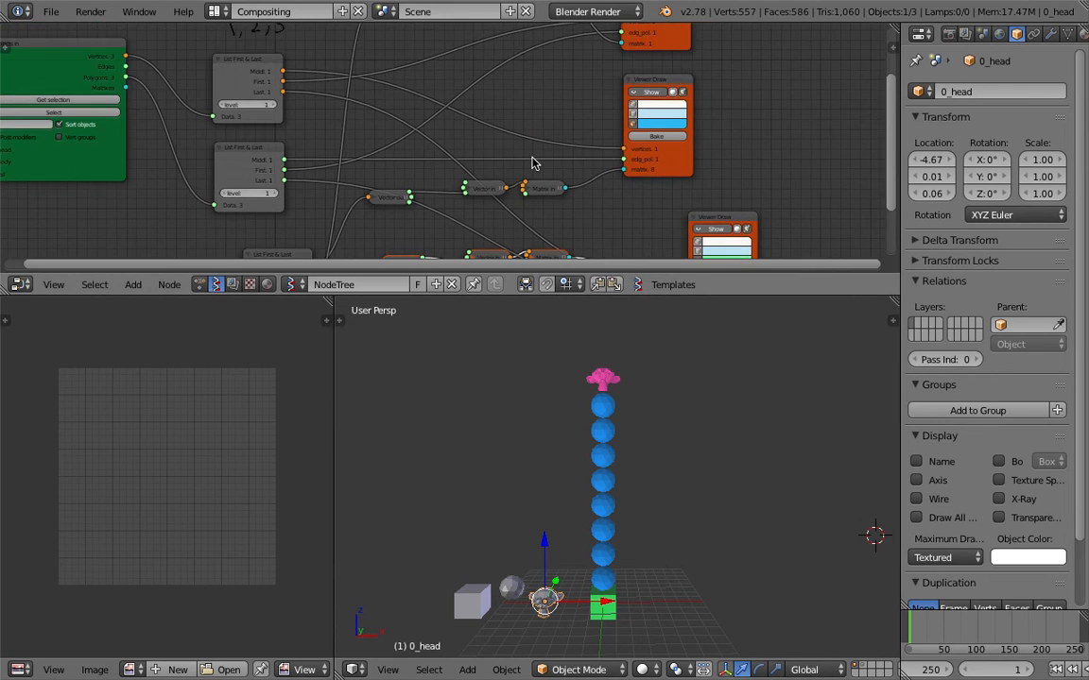
scroll(532, 163, "down", 3)
left_click_drag(680, 294, 685, 363)
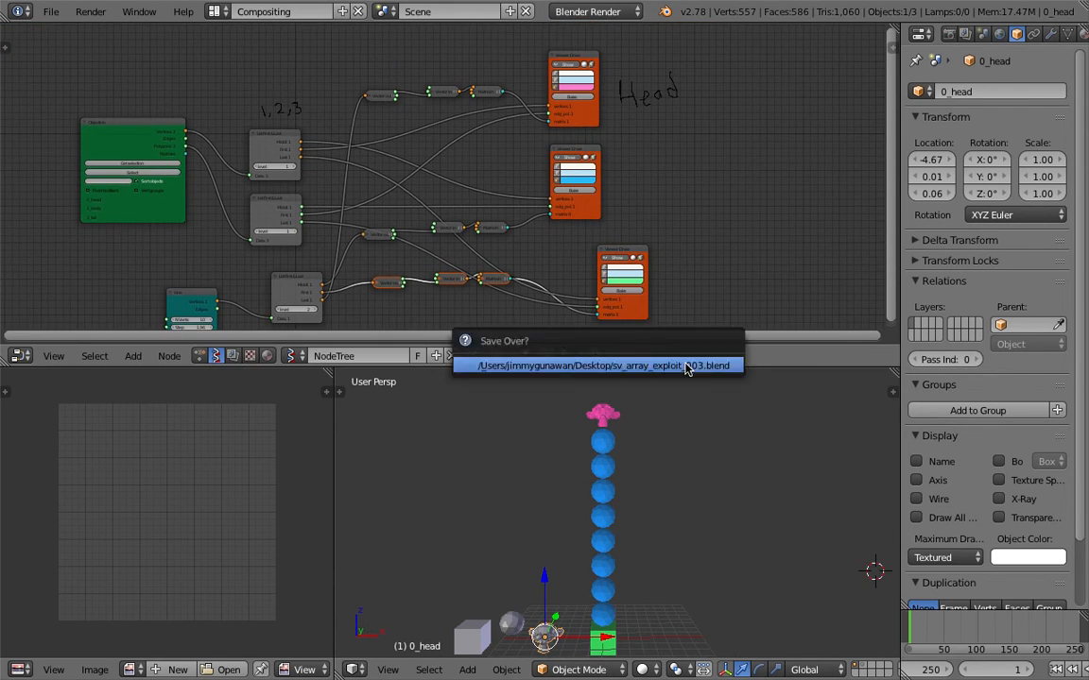
middle_click_drag(674, 263, 685, 253)
middle_click_drag(761, 149, 759, 150)
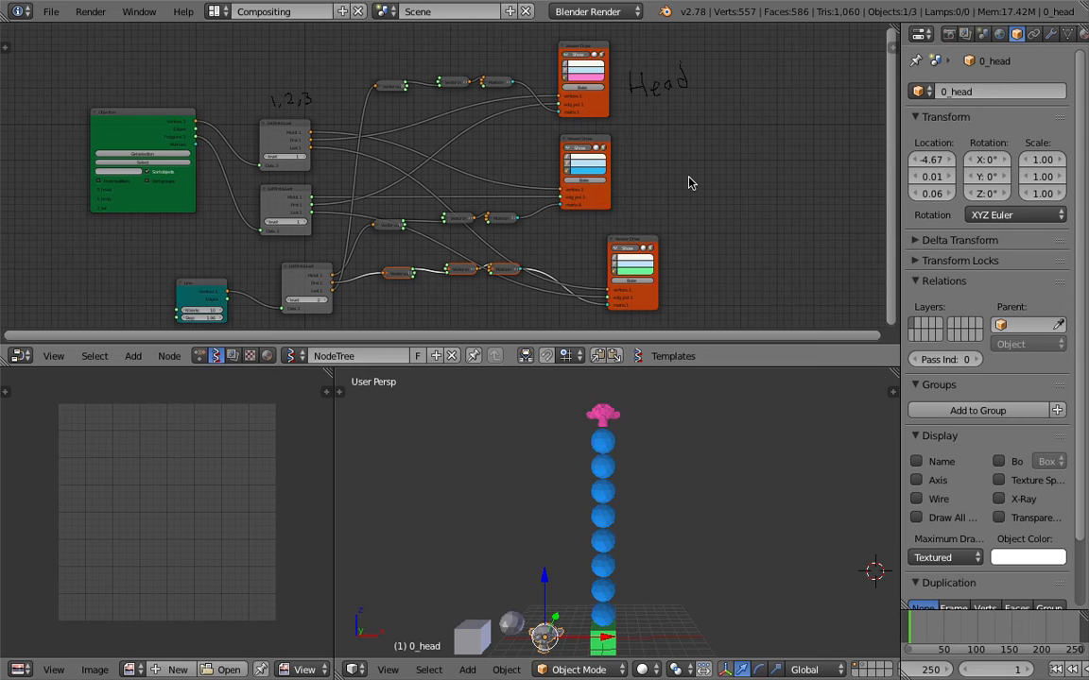
Step: Save the scene as a new version named sv_array_exploit_004.blend
left_click(51, 12)
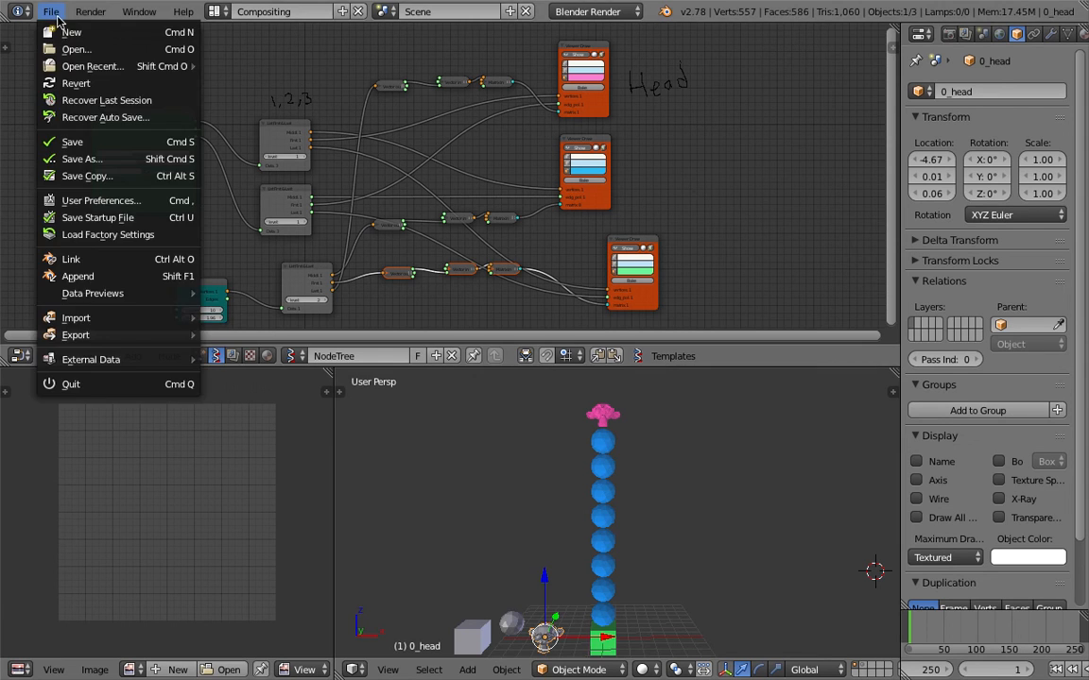
left_click(83, 159)
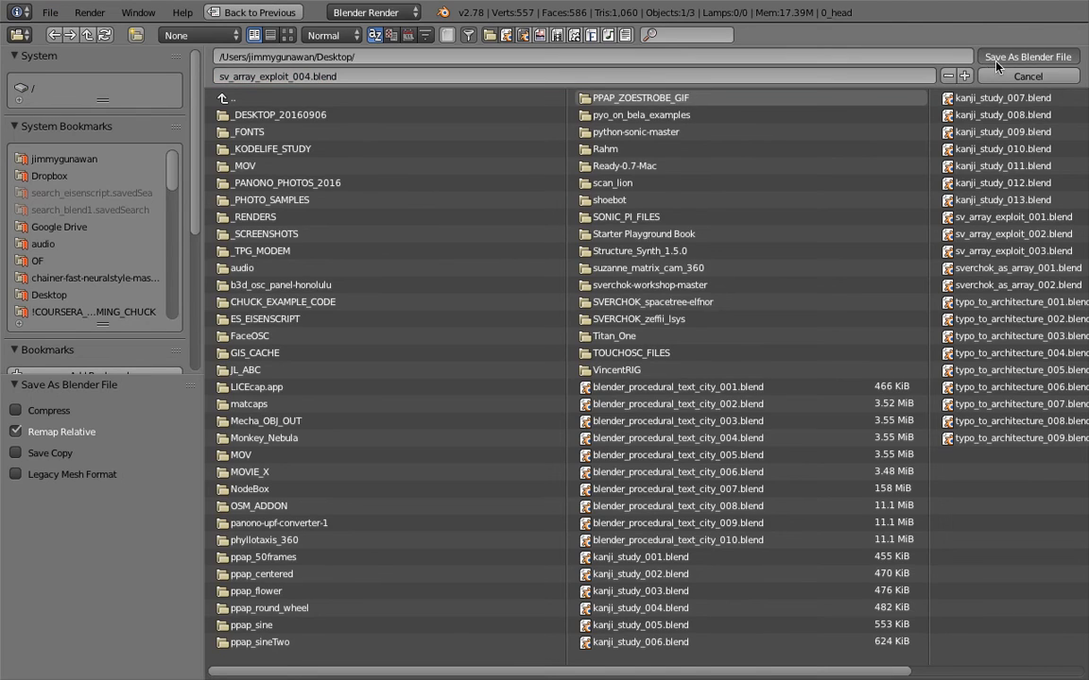
left_click(1030, 54)
Step: Delete the Vector out, Vector in and Matrix in chain feeding the green Viewer Draw
key("x")
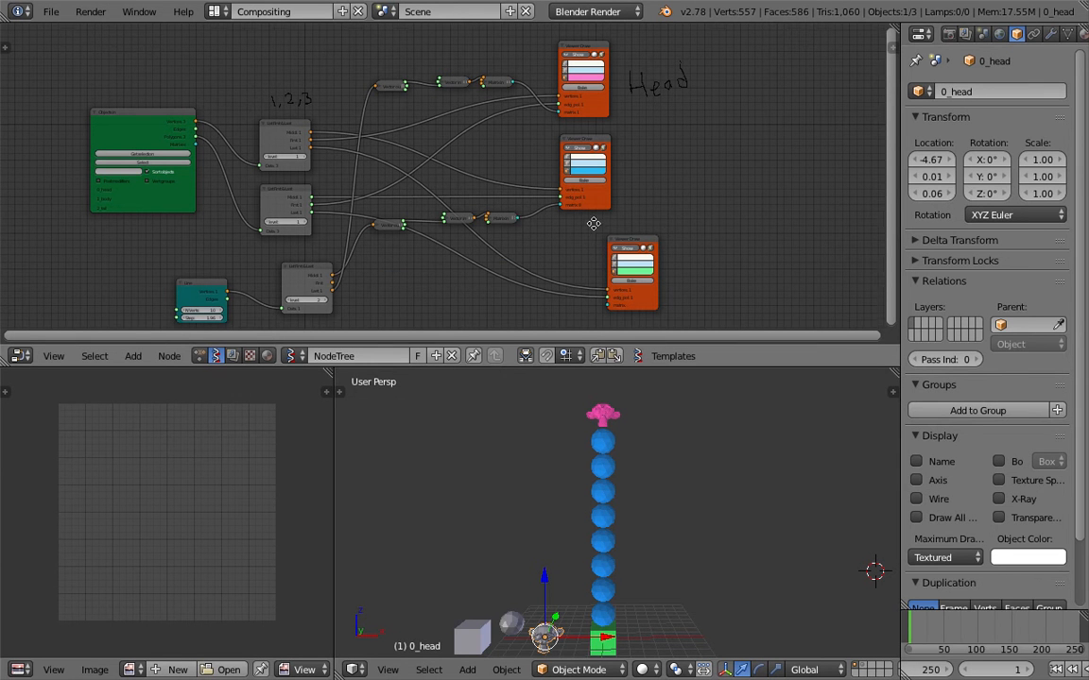
middle_click_drag(593, 224, 599, 221)
scroll(558, 232, "up", 3)
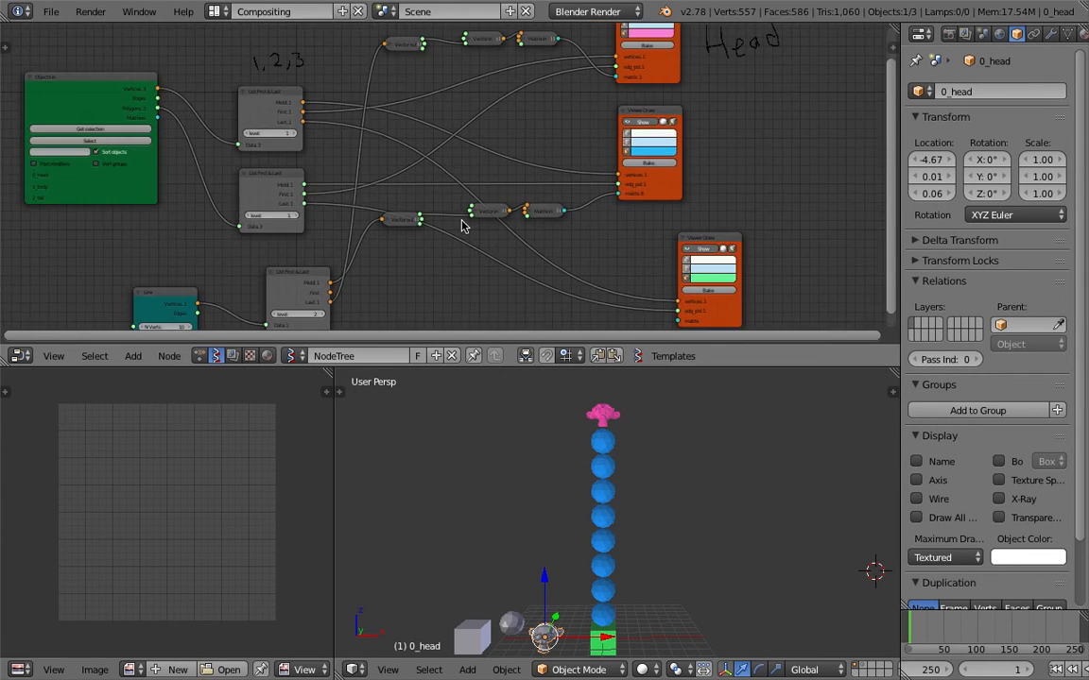
Step: Duplicate the blue Viewer Draw's Vector out, Vector in and Matrix in chain and place the copy below the original
right_click(409, 221)
right_click(503, 210, "shift")
right_click(548, 211, "shift")
key("shift+d")
middle_click_drag(559, 198, 566, 159)
key("shift+d")
left_click(575, 265)
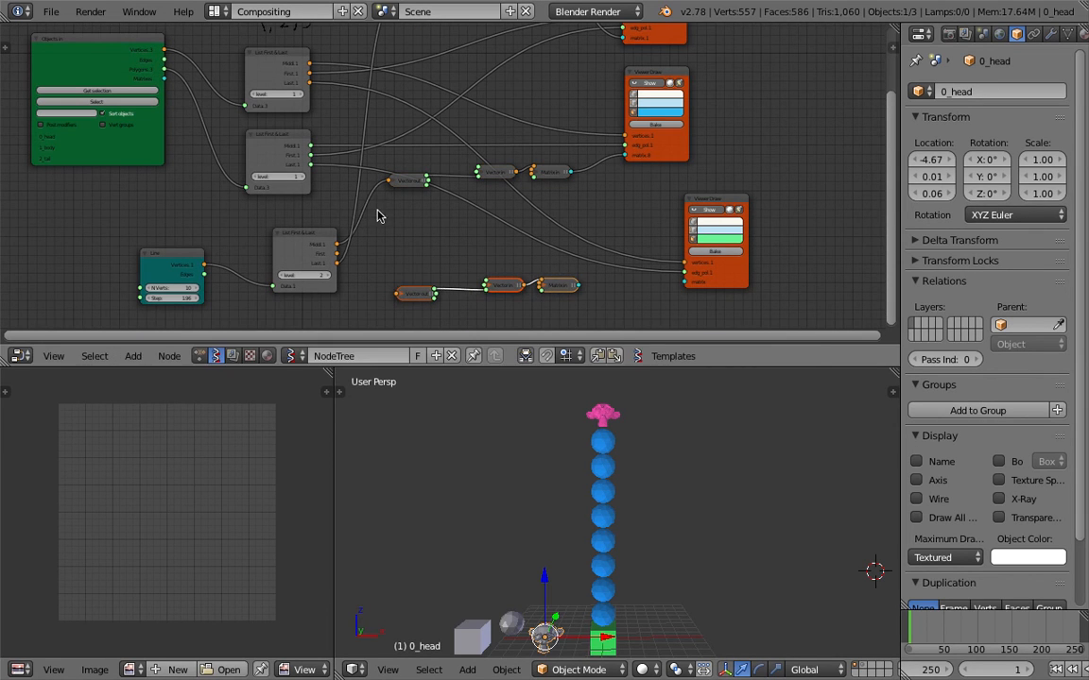
Step: Wire the duplicated chain between the First output of the Line's List First & Last node and the green Viewer Draw's matrix input
right_click_drag(289, 144, 280, 146)
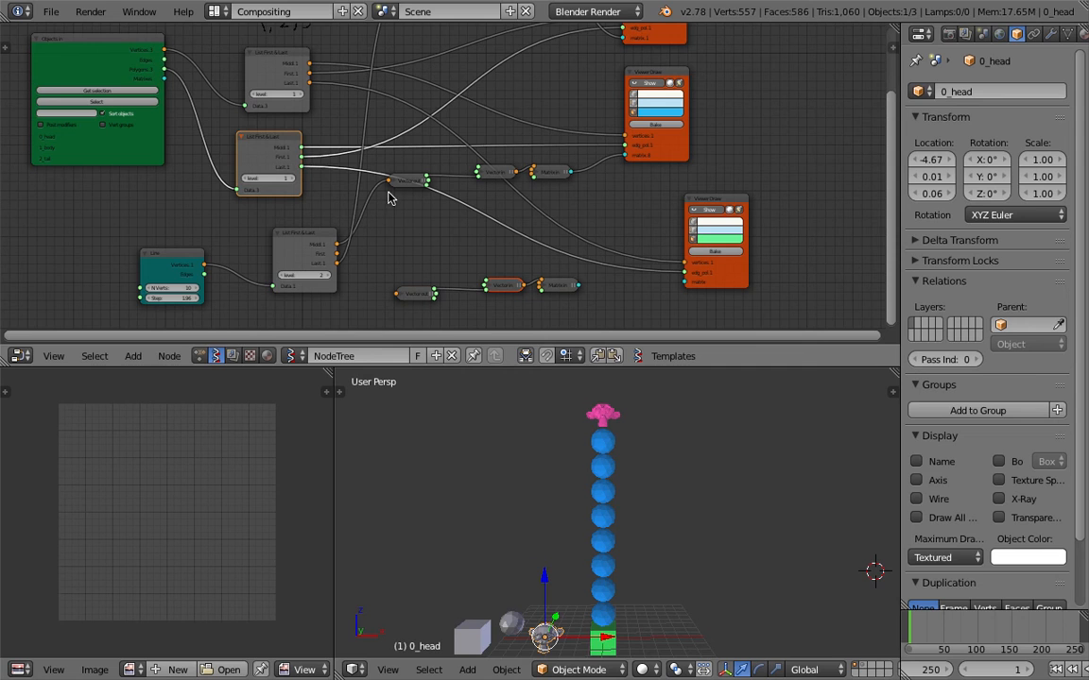
right_click(402, 188)
right_click_drag(409, 180, 412, 175)
middle_click_drag(368, 239, 368, 237)
left_click_drag(340, 252, 396, 291)
left_click_drag(577, 283, 686, 280)
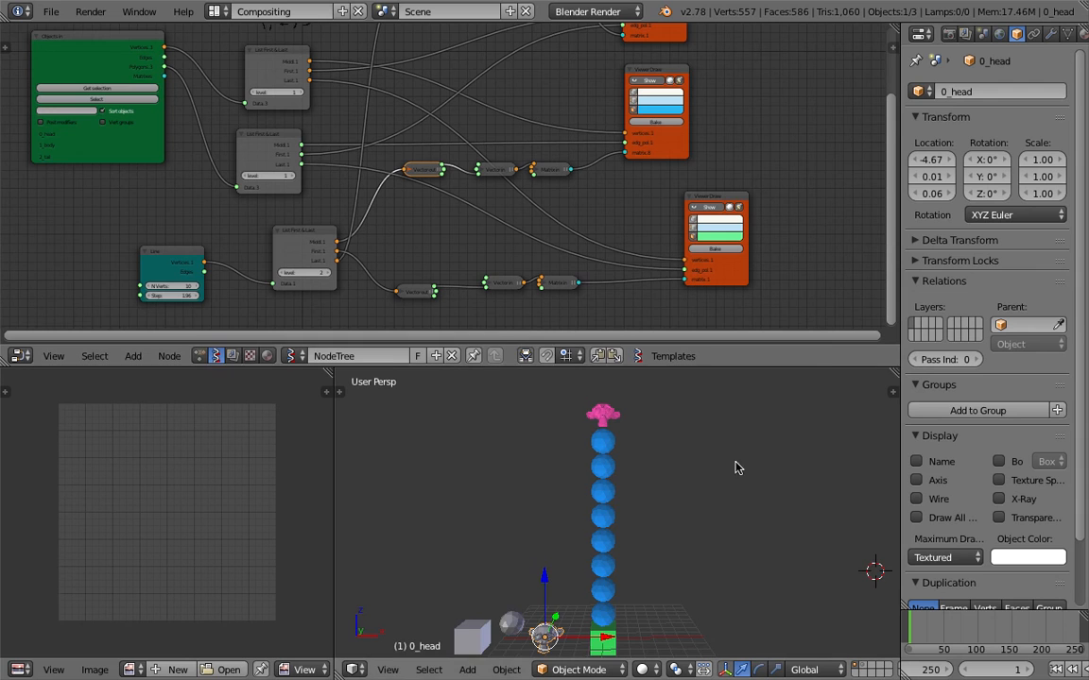
Step: Toggle the Show option of the Viewer Draw nodes off and on to check which part each one draws
left_click(707, 208)
left_click(707, 208)
left_click(707, 208)
left_click(707, 208)
mouse_move(687, 98)
middle_mouse_down()
mouse_move(692, 148)
mouse_move(760, 246)
mouse_move(761, 183)
middle_mouse_up()
left_click(664, 124)
left_click(664, 124)
left_click(664, 124)
left_click(664, 124)
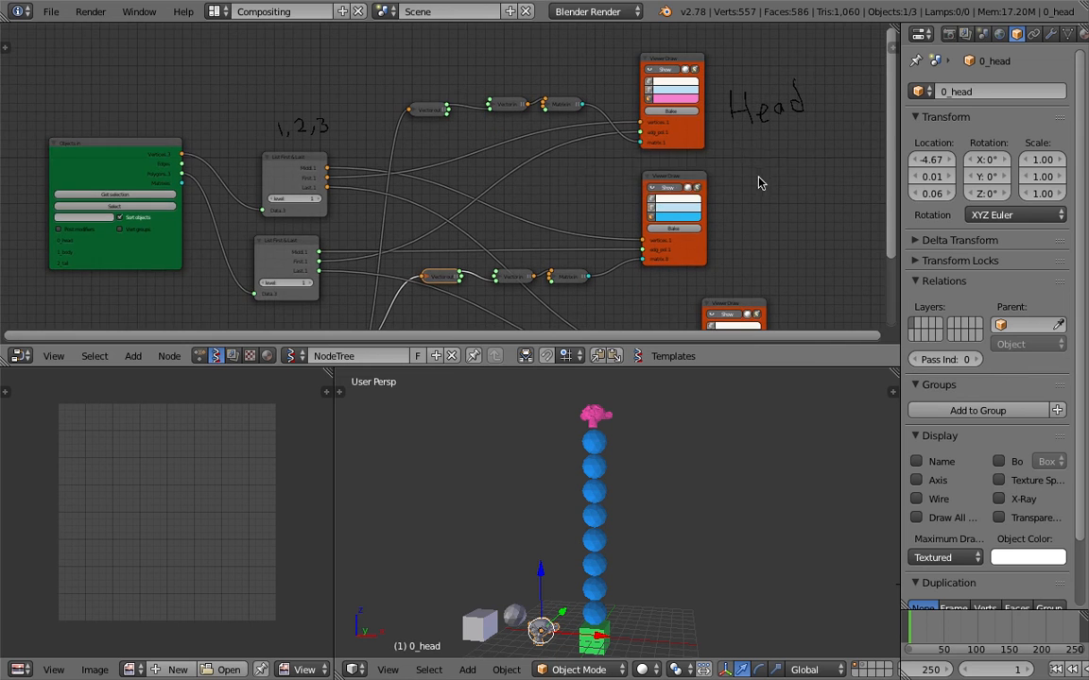
Step: Save the scene as a new version named sv_array_exploit_005.blend and enlarge the node editor
left_click(51, 11)
left_click(71, 158)
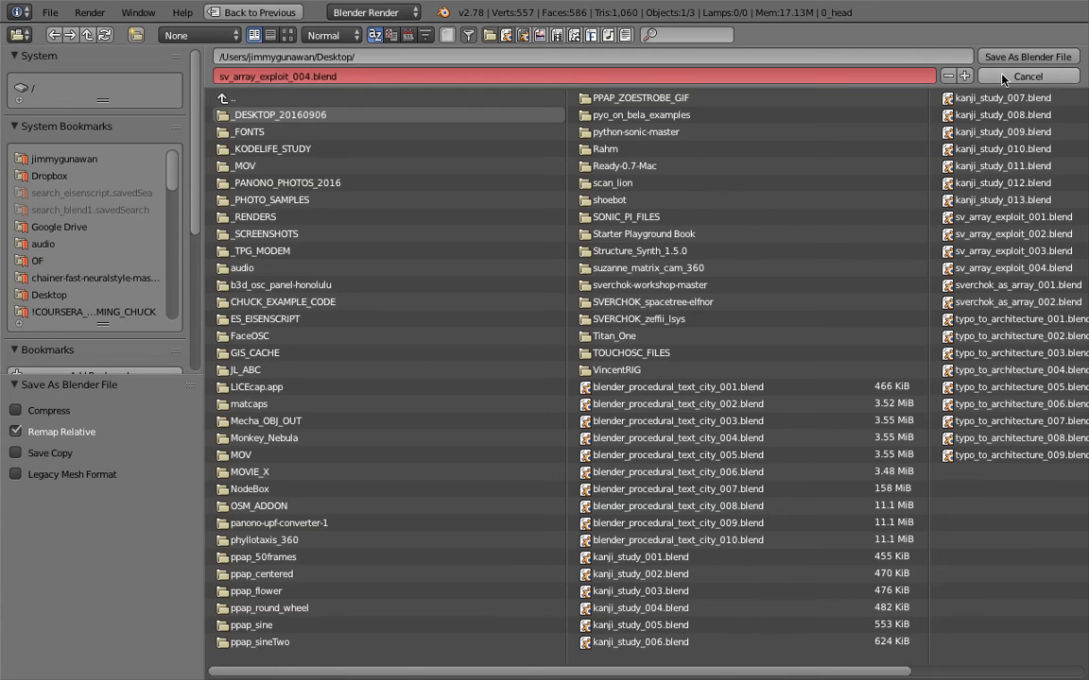
left_click(993, 58)
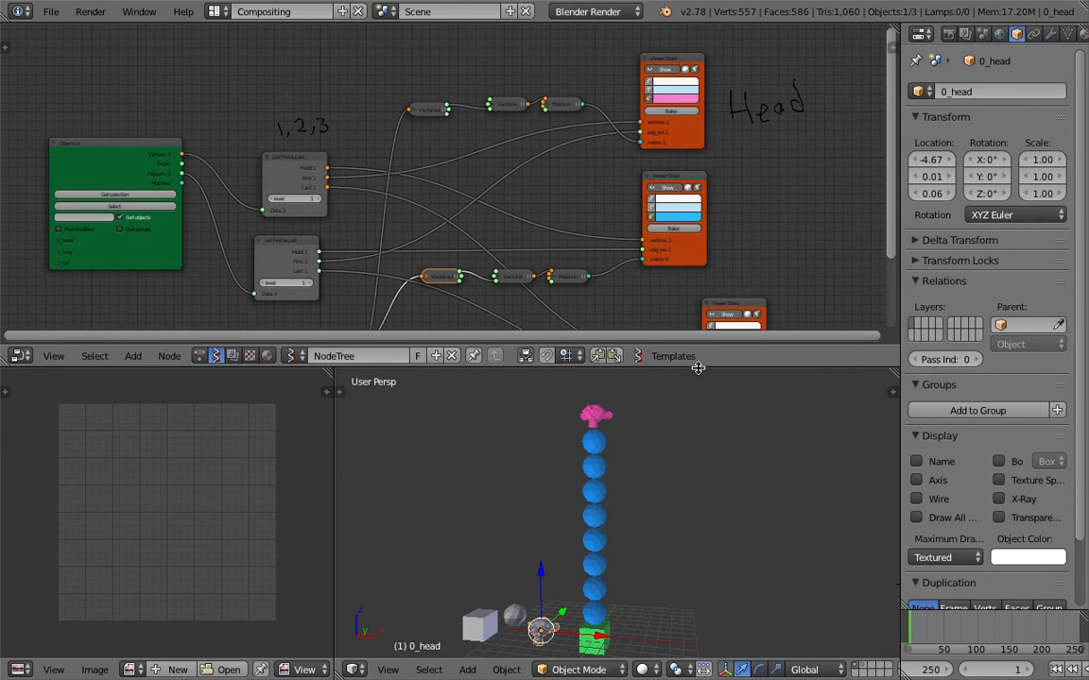
left_click_drag(697, 367, 697, 445)
middle_click_drag(651, 307, 670, 188)
key("ctrl+s")
left_click(668, 244)
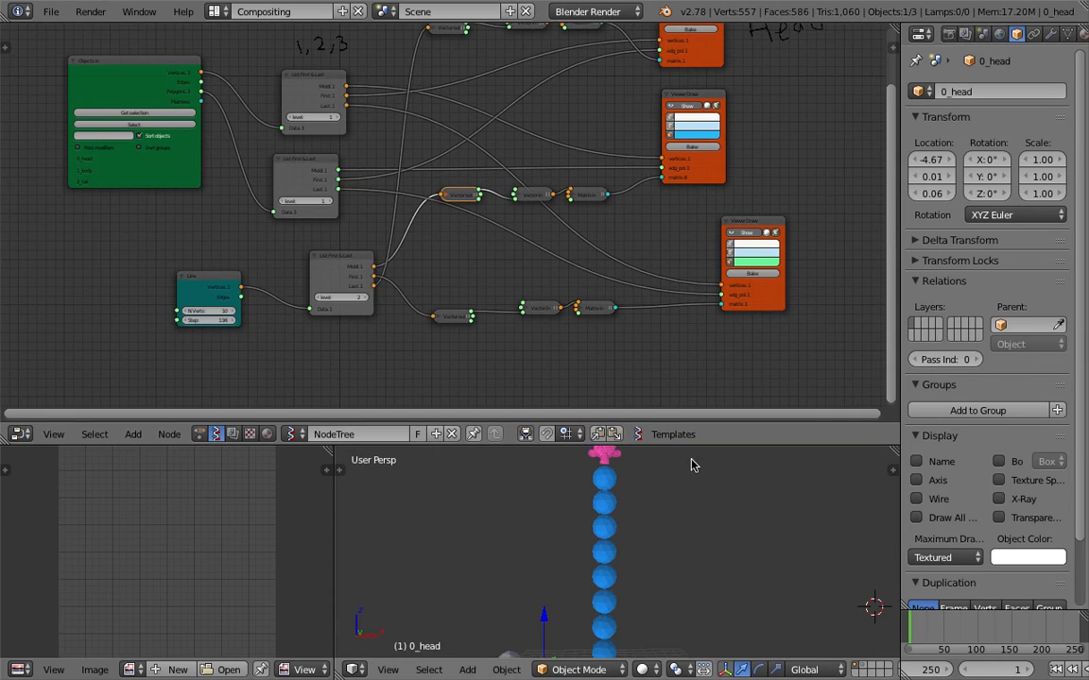
Step: Reposition the blue and pink Viewer Draw nodes to tidy the node tree
left_click_drag(628, 422, 629, 365)
middle_click_drag(660, 529, 670, 562)
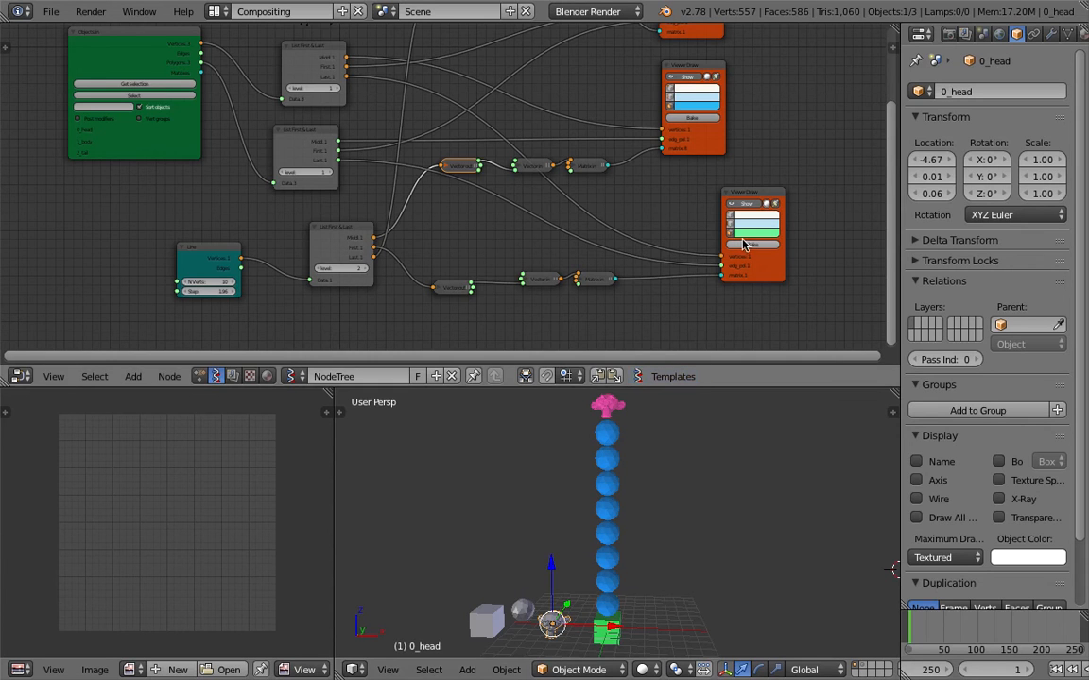
left_click_drag(747, 203, 755, 87)
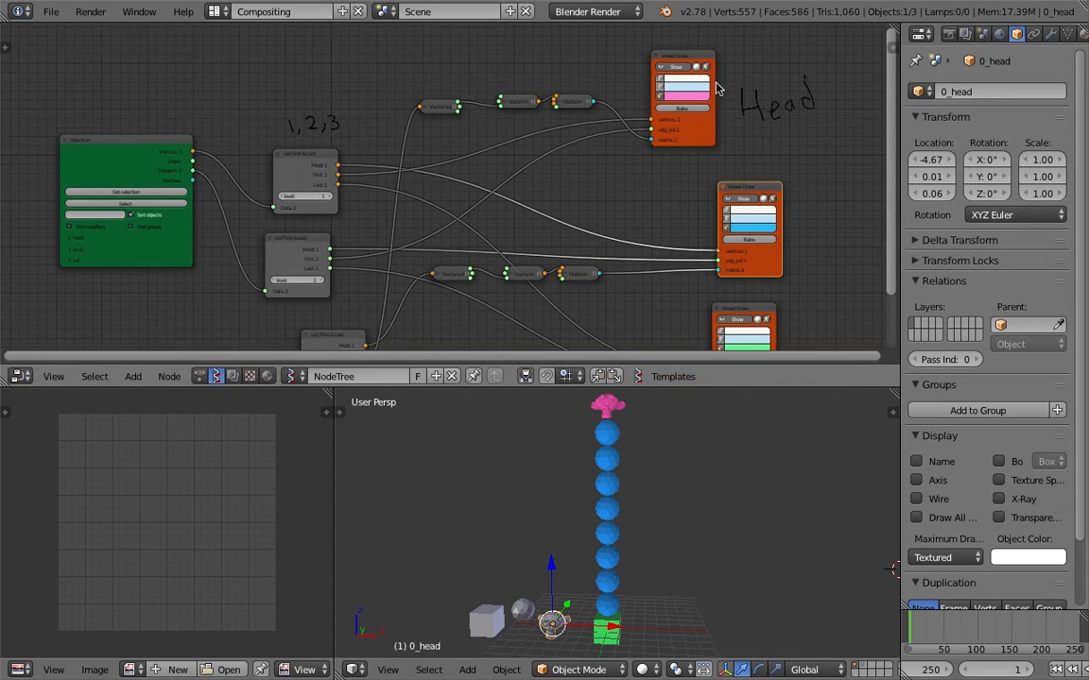
mouse_move(694, 59)
left_mouse_down()
mouse_move(758, 82)
mouse_move(705, 76)
left_mouse_up()
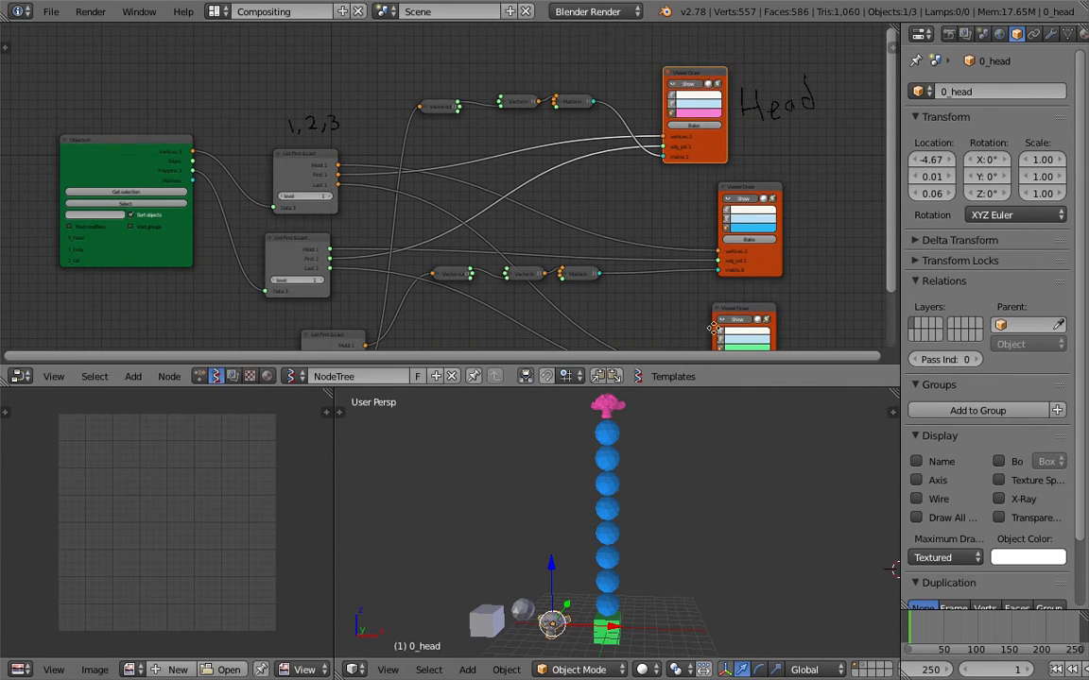
Step: Examine the lower node chains and the whole stacked array in the 3D view
middle_click_drag(713, 323, 712, 278)
left_click_drag(770, 386, 770, 455)
middle_click_drag(732, 408, 732, 329)
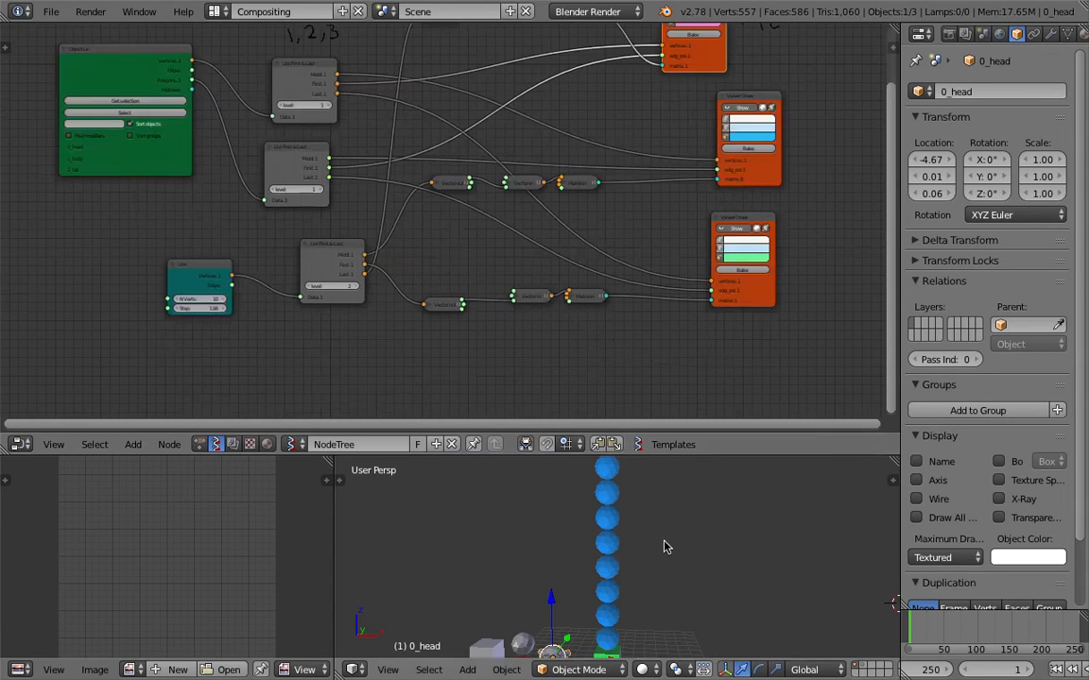
scroll(661, 567, "down", 4)
scroll(659, 567, "up", 1)
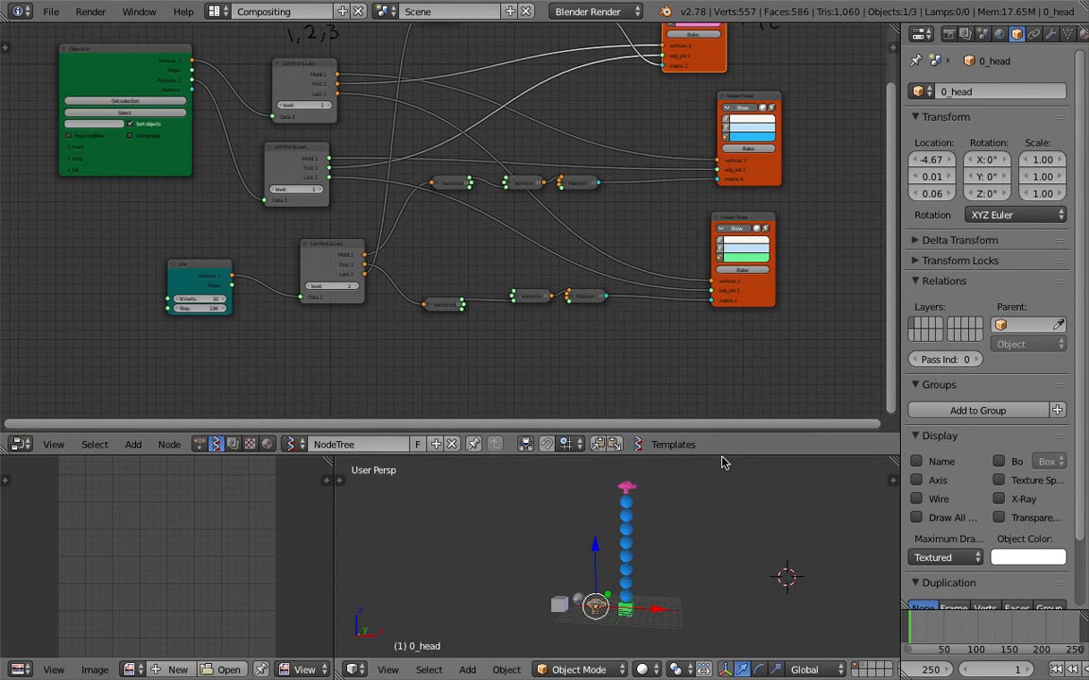
left_click_drag(722, 455, 713, 394)
scroll(683, 501, "up", 2)
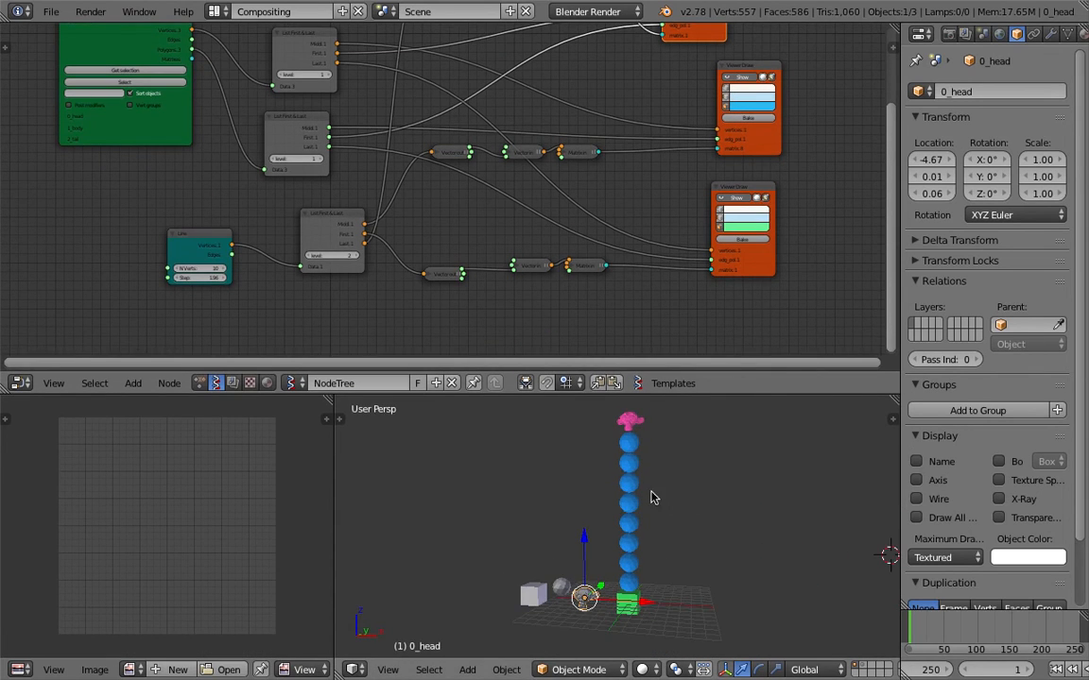
middle_click_drag(650, 498, 659, 593)
Step: Expand the Matrix in node feeding the green Viewer Draw and add a Vector in node below its chain
left_click(589, 268)
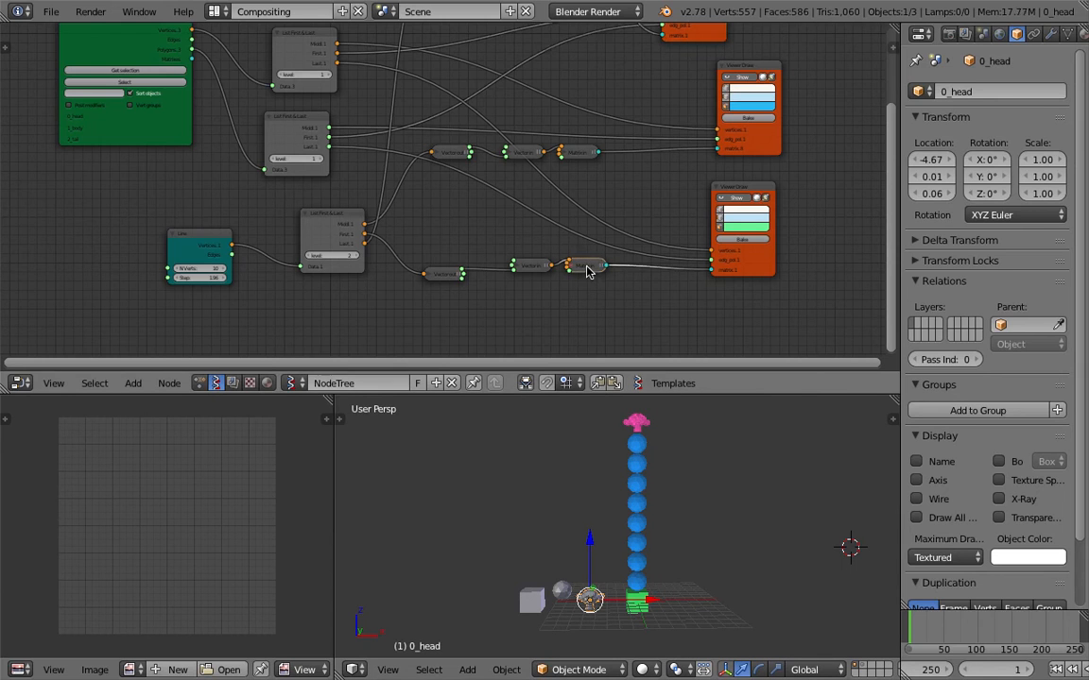
left_click(571, 266)
left_click_drag(583, 267, 600, 273)
key("space")
type("vwce")
key("BackSpace")
type("ec")
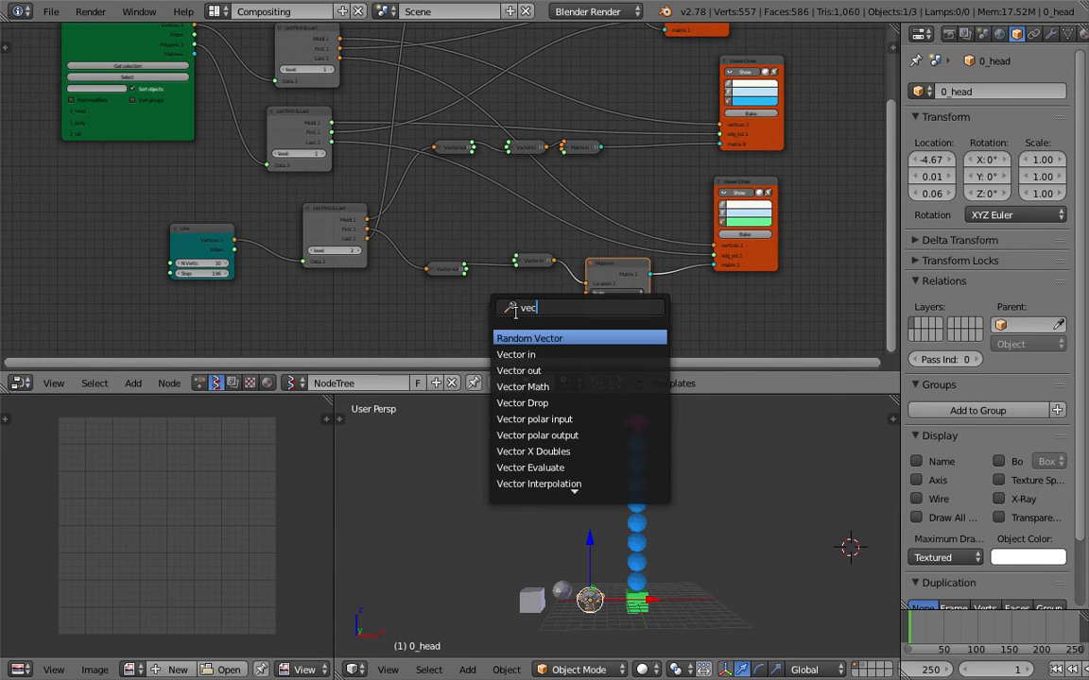
left_click(516, 355)
left_click(496, 298)
Step: Link the new Vector in node to the Scale input of the tail's Matrix in node and position it alongside
middle_click_drag(496, 298, 475, 208)
scroll(526, 232, "up", 1)
left_click_drag(549, 247, 603, 220)
key("g")
left_click(526, 293)
Step: Set the tail's scale vector to X 2.700, Y 2.700 and Z 1.110, and save the scene
mouse_move(531, 280)
left_mouse_down()
mouse_move(567, 281)
mouse_move(530, 276)
left_mouse_up()
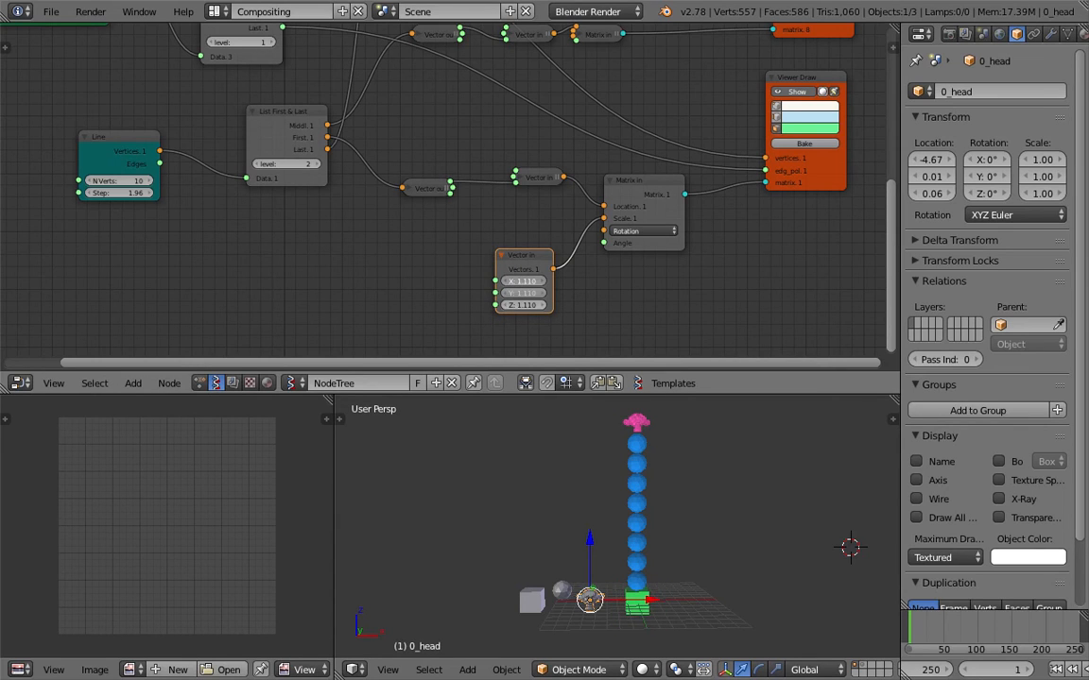
left_click_drag(524, 292, 542, 293)
middle_click_drag(732, 583, 675, 587)
mouse_move(524, 281)
left_mouse_down()
mouse_move(579, 293)
mouse_move(541, 293)
left_mouse_up()
middle_click_drag(607, 474, 724, 496)
key("ctrl+s")
left_click(724, 494)
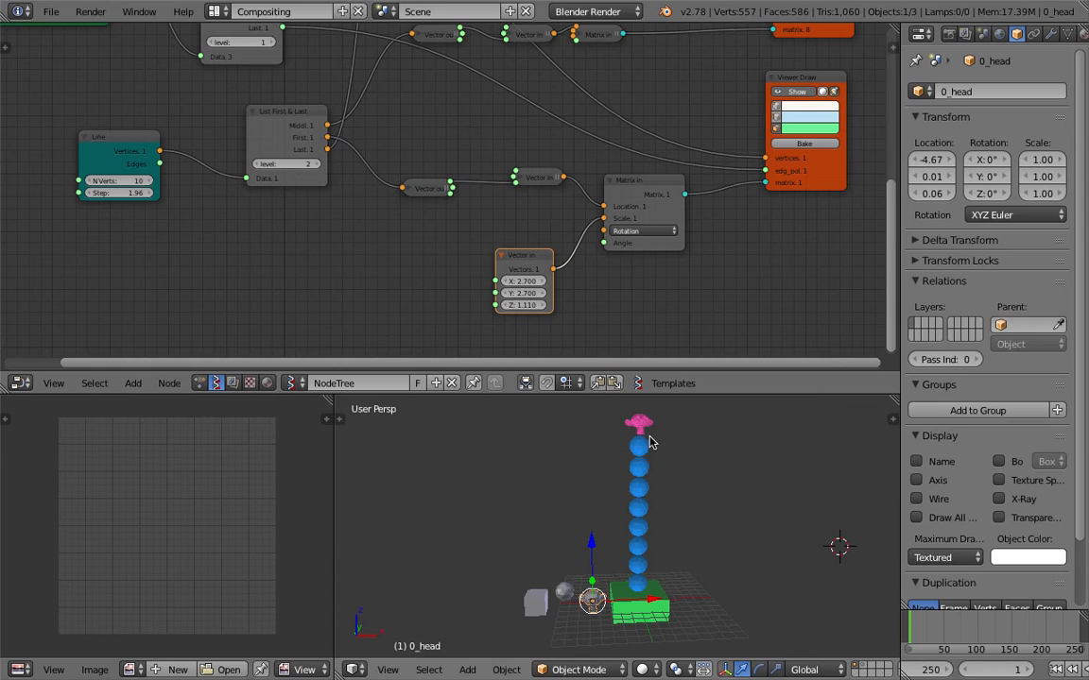
Step: Reposition the pink Viewer Draw, then expand the head chain's Matrix in node and move it up
middle_click_drag(650, 442, 637, 452)
middle_click_drag(682, 46, 662, 173)
middle_click_drag(634, 71, 586, 284)
left_click_drag(668, 117, 702, 102)
left_click(504, 157)
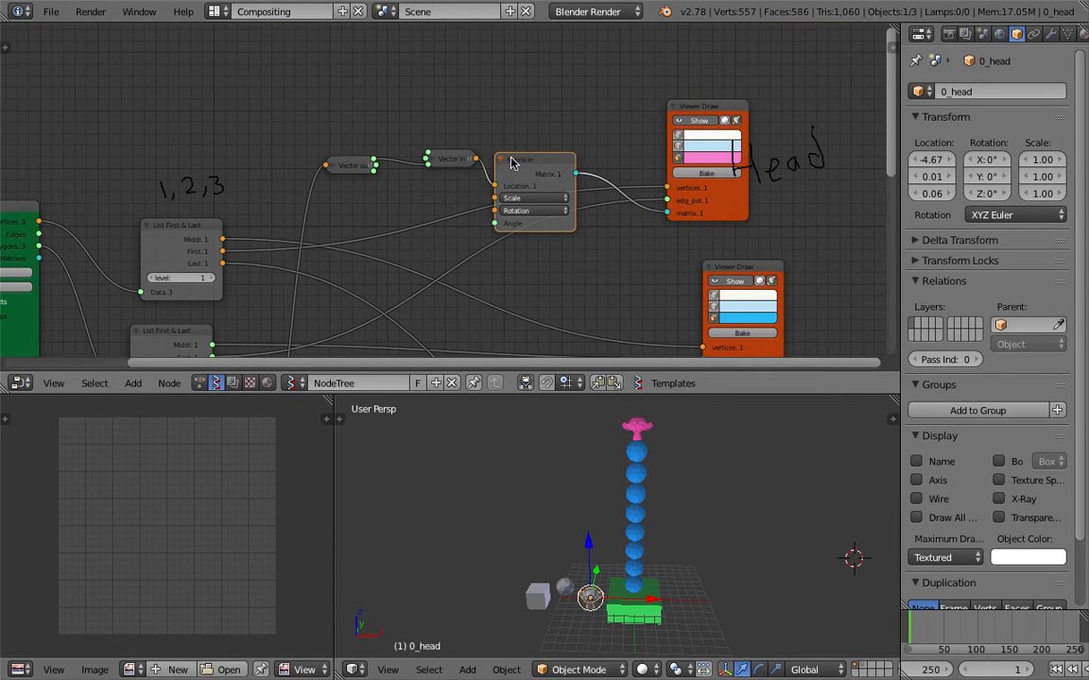
left_click_drag(516, 158, 553, 78)
Step: Add a Vector in node above the head chain and save the scene
middle_click_drag(487, 107, 498, 115)
key("space")
type("vec")
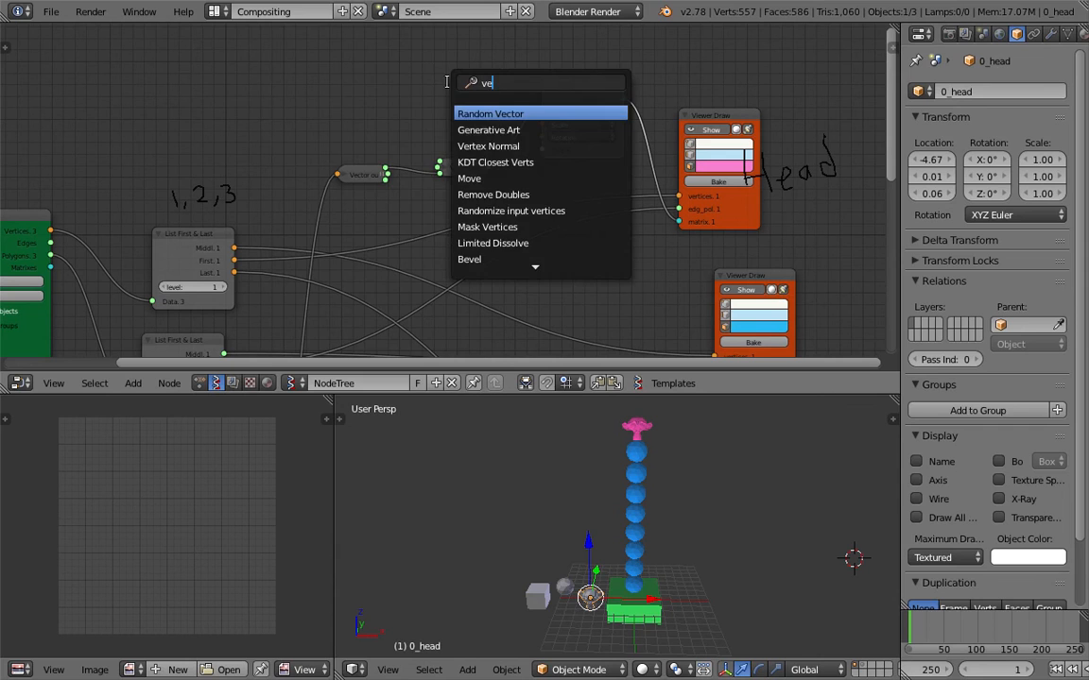
key("Return")
left_click(405, 71)
key("ctrl+s")
left_click(407, 71)
Step: Link the new Vector in node to the head's Matrix in Scale input and set X, Y and Z to 1.890
left_click_drag(464, 87, 538, 126)
left_click_drag(434, 98, 434, 124)
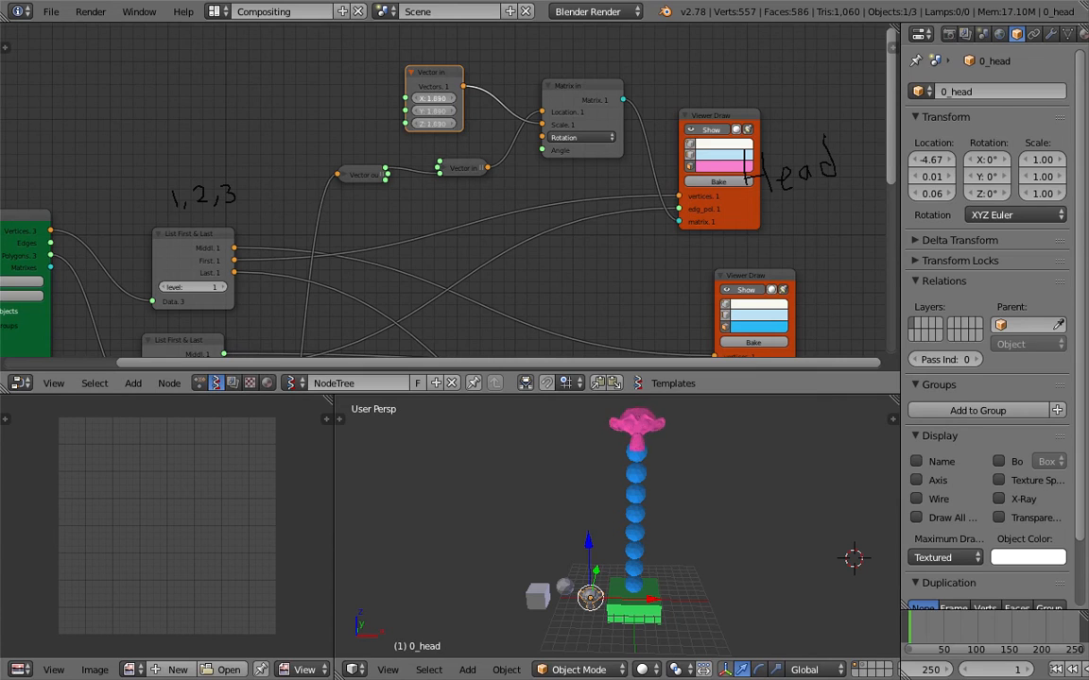
mouse_move(633, 431)
middle_mouse_down()
mouse_move(642, 432)
mouse_move(619, 435)
middle_mouse_up()
middle_click_drag(674, 502, 627, 485)
Step: Move the blue Viewer Draw well away from its chain to free up space, and save the scene
middle_click_drag(652, 289, 619, 201)
scroll(600, 244, "down", 3)
left_click_drag(630, 189, 842, 178)
middle_click_drag(831, 186, 673, 96)
key("ctrl+s")
left_click(672, 100)
left_click_drag(687, 85, 752, 56)
Step: Move the body chain's Matrix in node next to the blue Viewer Draw and expand it
middle_click_drag(320, 193, 372, 183)
left_click_drag(353, 174, 725, 145)
left_click(707, 146)
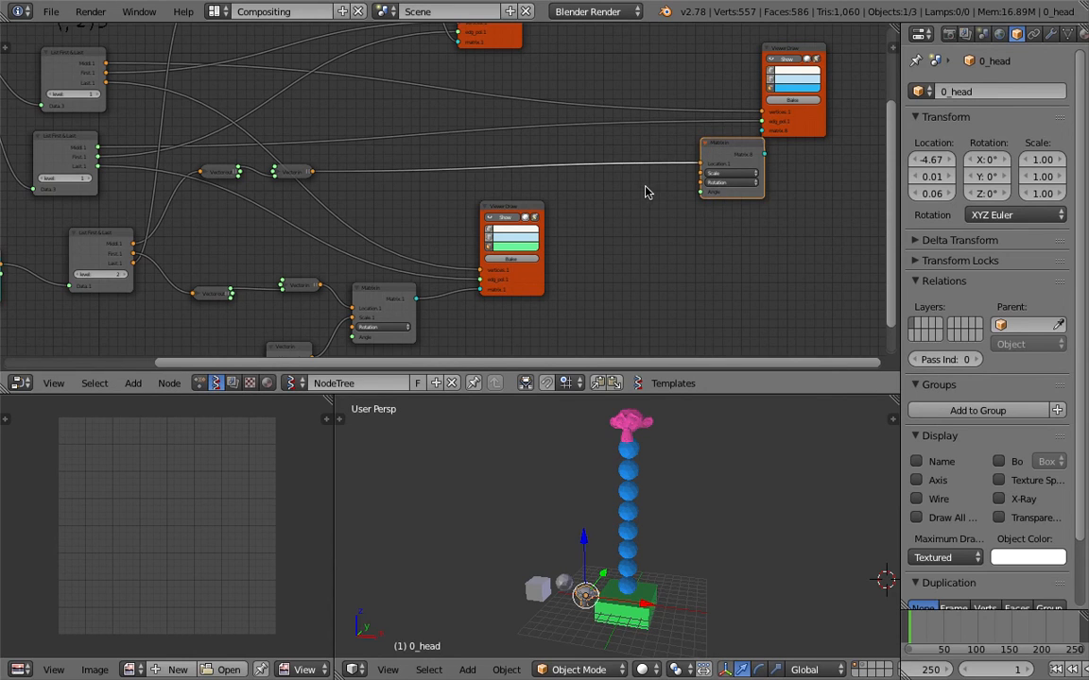
left_click_drag(747, 153, 716, 153)
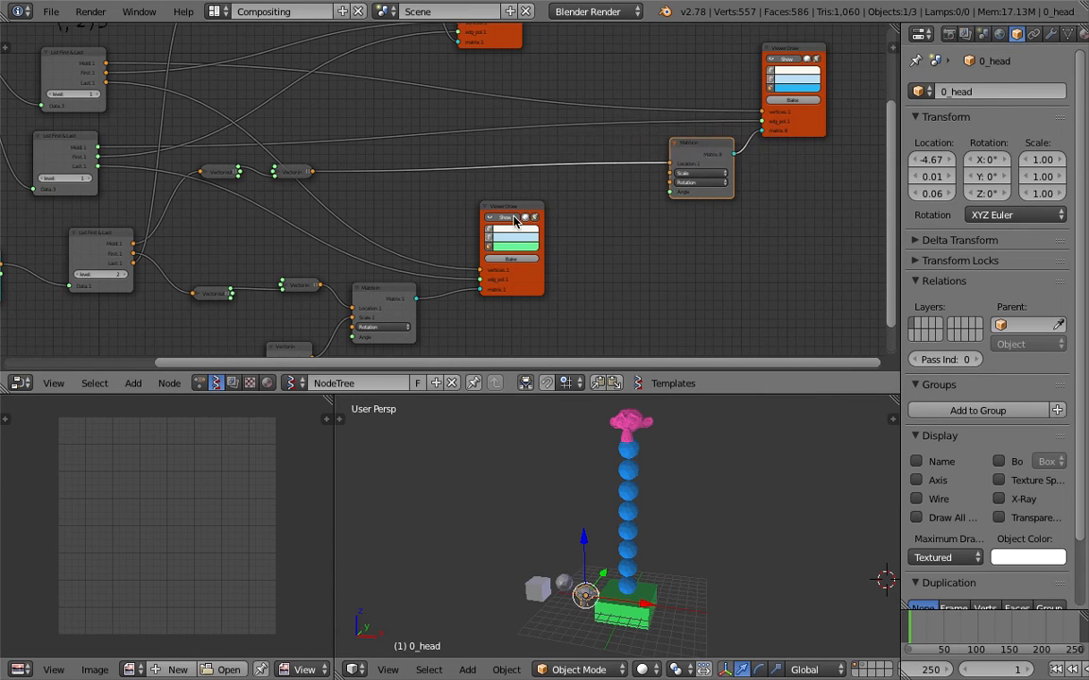
Step: Move the green Viewer Draw further down in the node tree and save the scene
left_click_drag(515, 220, 515, 303)
scroll(578, 235, "up", 1)
key("ctrl+s")
left_click(579, 235)
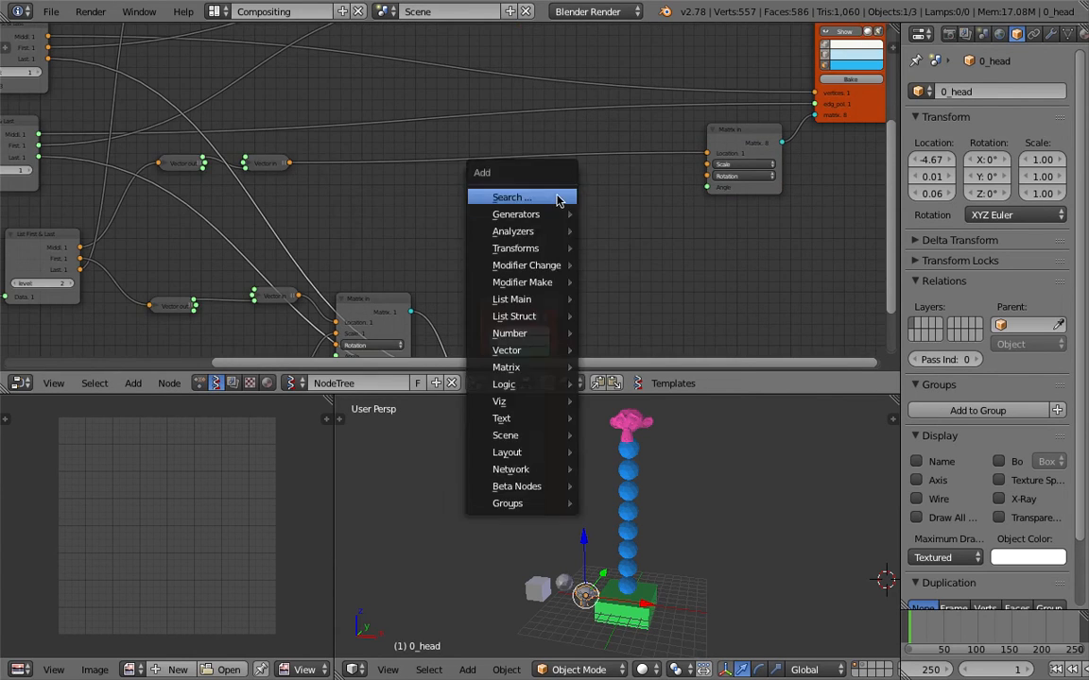
Step: Add a Random Vector node just before the body's Matrix in node
key("space")
type("random")
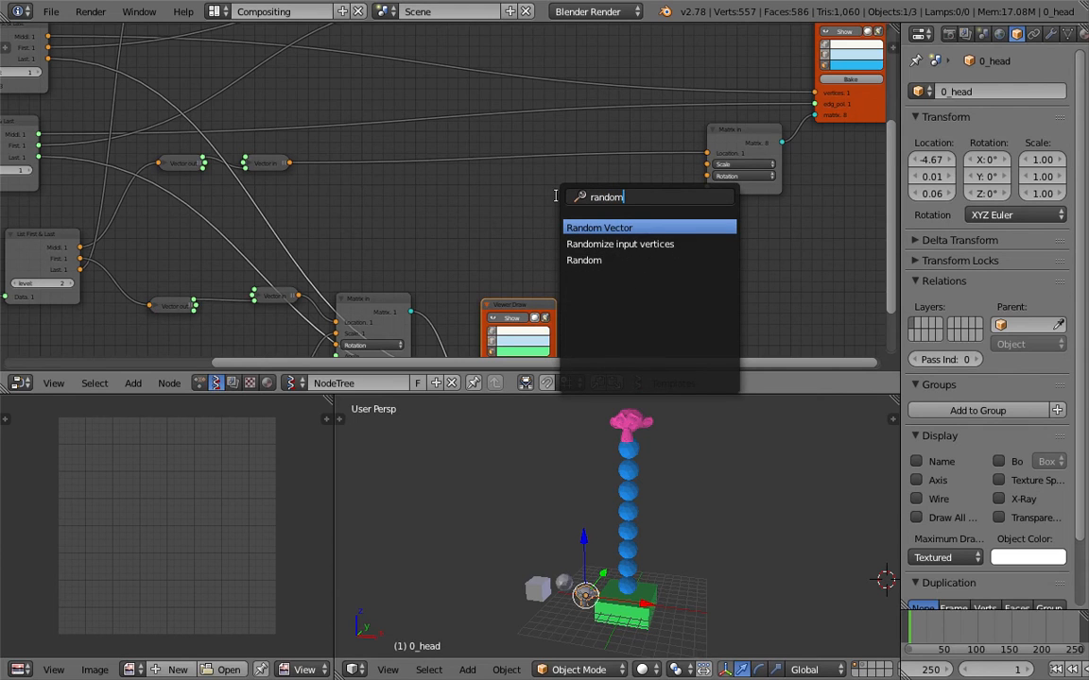
type(" v")
key("Return")
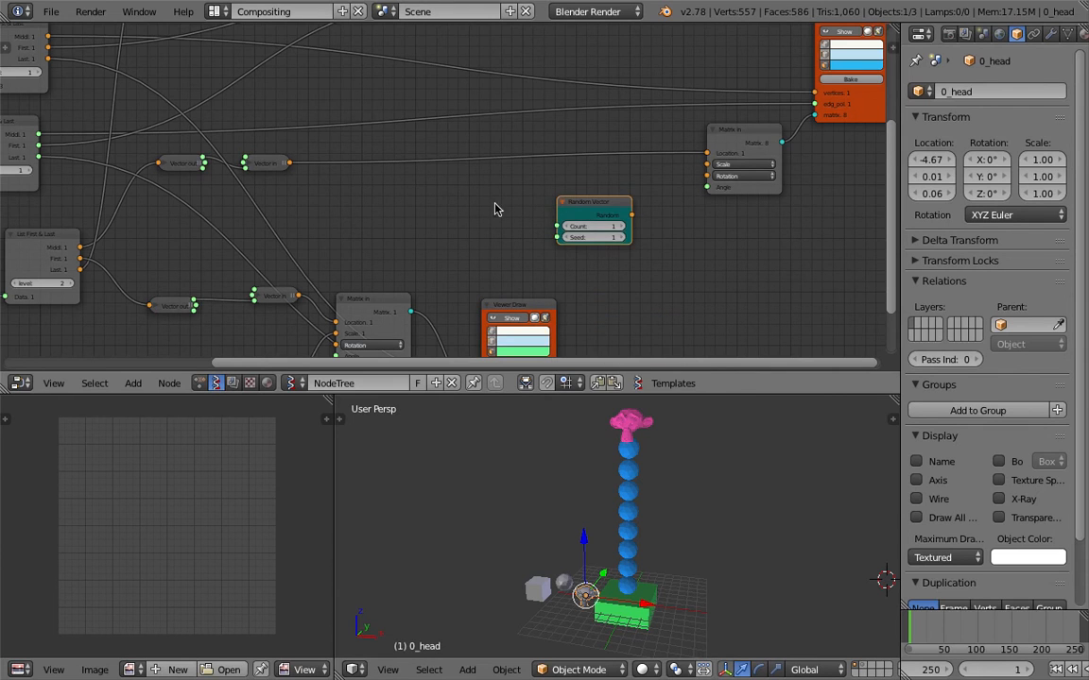
left_click(619, 227)
Step: Add a List Length node beside the Random Vector node
key("shift+a")
left_click(503, 218)
type("gel")
key("BackSpace")
type("t")
key("BackSpace")
key("BackSpace")
key("BackSpace")
type("leng")
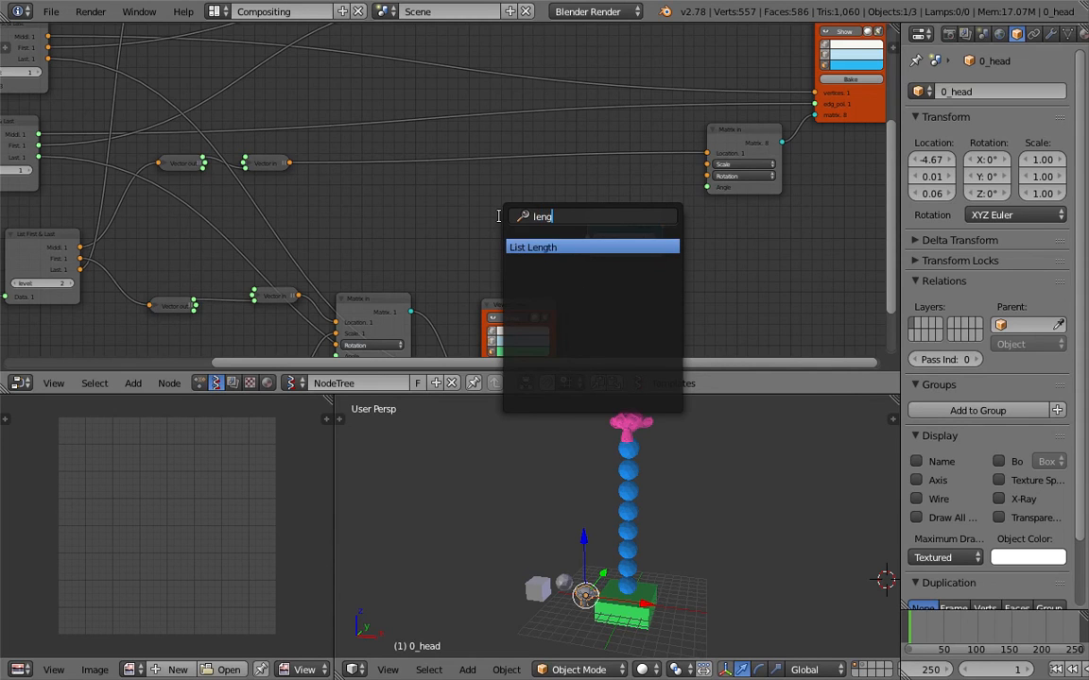
key("Return")
left_click(449, 206)
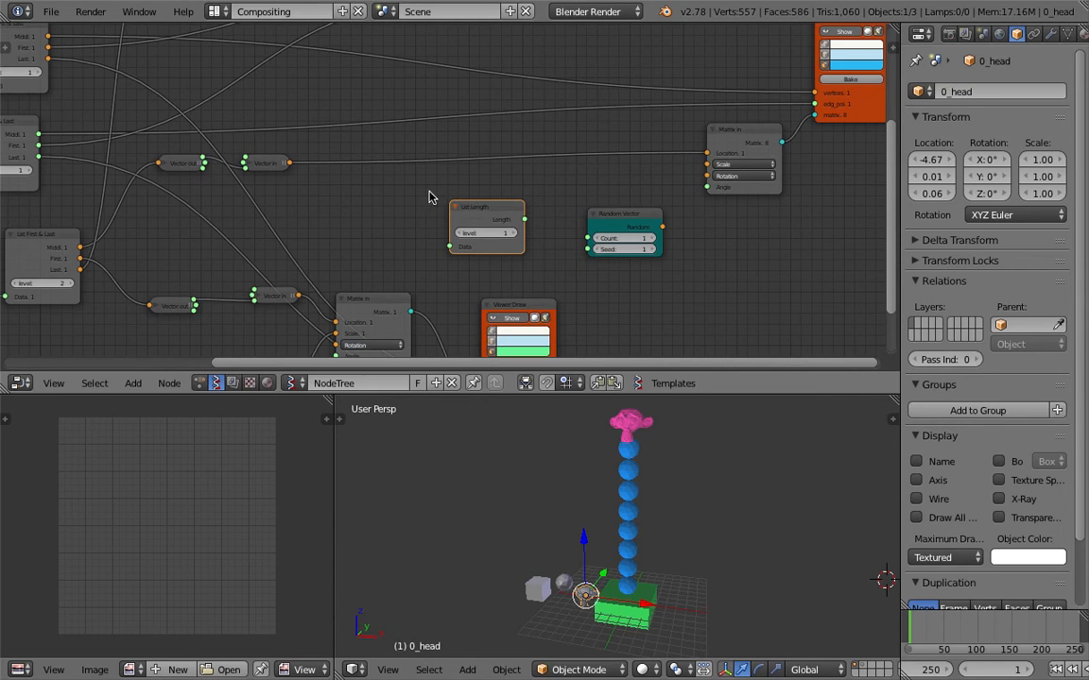
Step: Link the body's Vector in output through List Length and the Random Vector's Count to the Matrix in Scale input
left_click_drag(278, 166, 289, 161)
scroll(421, 206, "up", 3)
middle_click_drag(428, 195, 452, 182)
left_click_drag(293, 138, 482, 244)
middle_click_drag(621, 217, 526, 210)
left_click_drag(478, 204, 555, 215)
left_click_drag(619, 203, 624, 205)
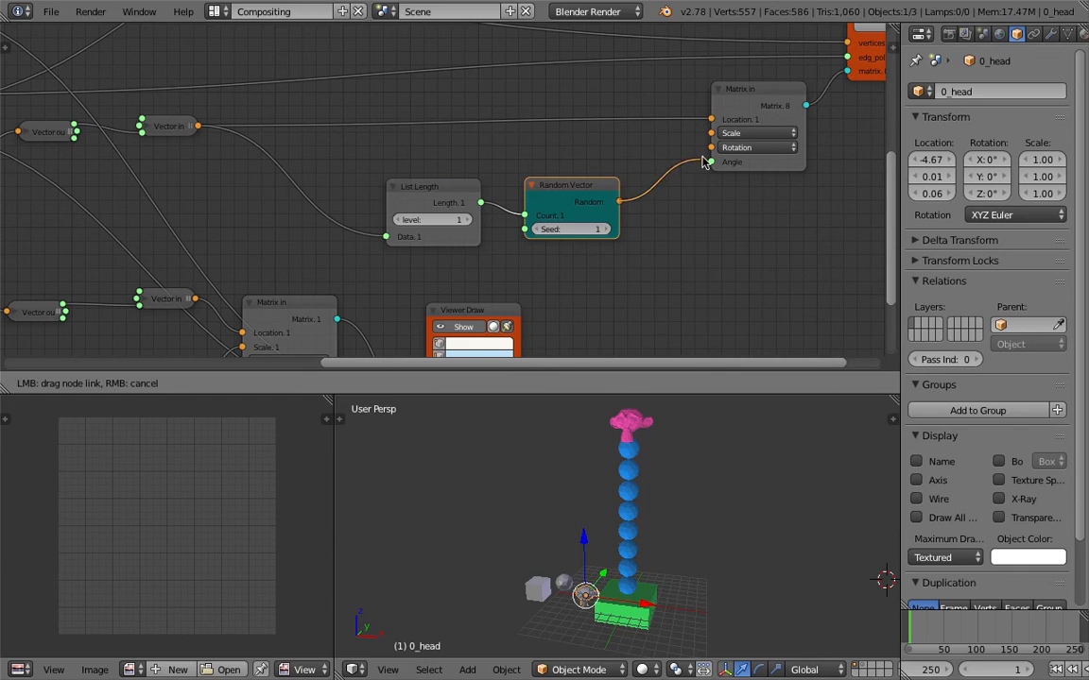
left_click_drag(715, 140, 712, 133)
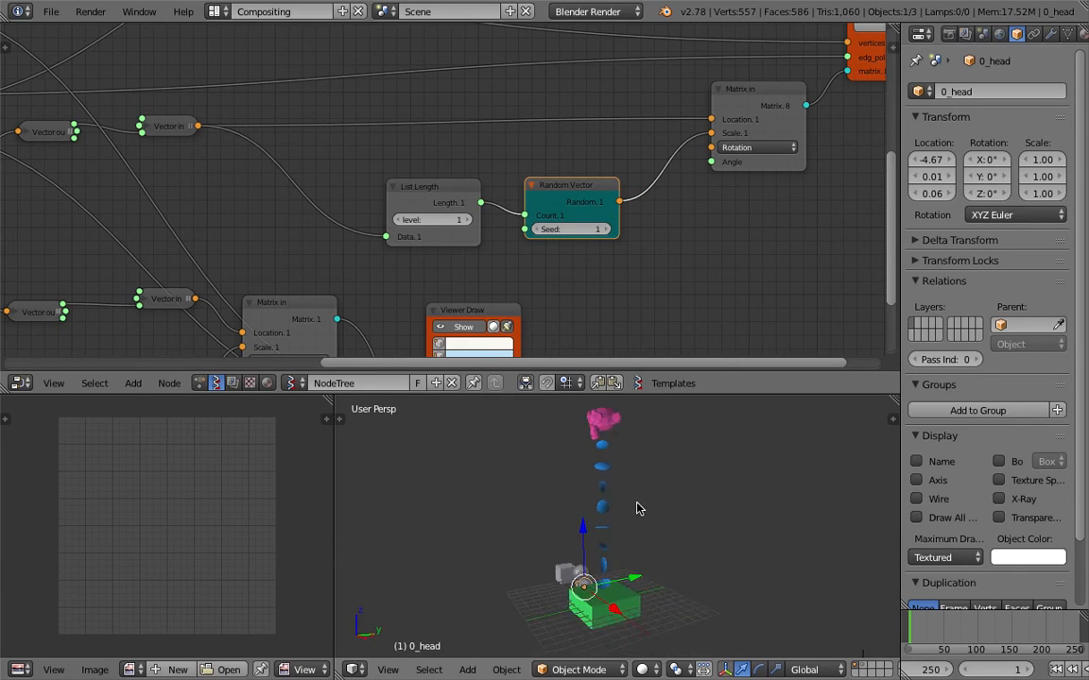
Step: Set the Random Vector node's seed to 54 to vary the body scaling
middle_click_drag(661, 508, 642, 567)
left_click_drag(575, 230, 625, 230)
scroll(662, 469, "down", 4)
middle_click_drag(659, 473, 652, 529)
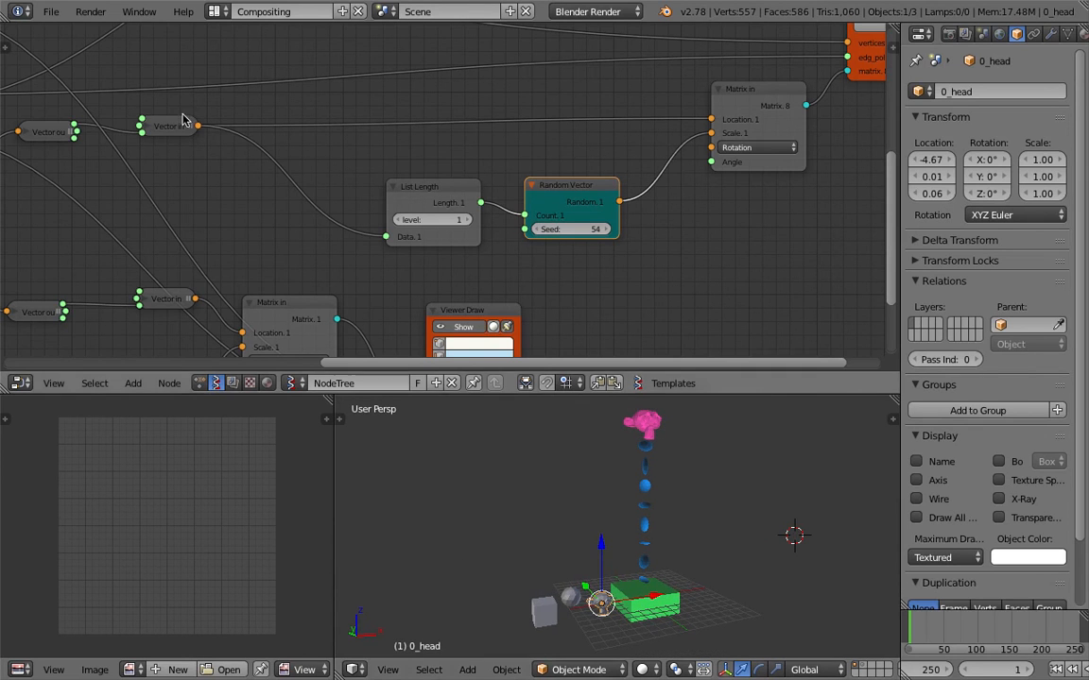
Step: Save the scene as the next numbered version after sv_array_exploit_005.blend
left_click(50, 11)
left_click(126, 161)
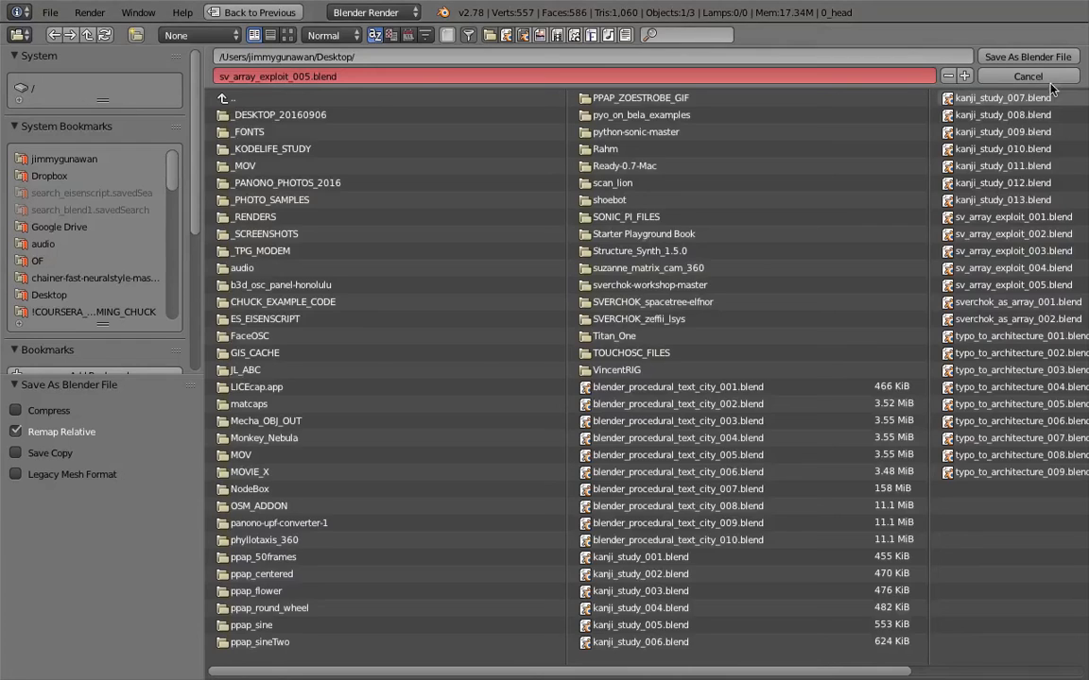
left_click(966, 76)
left_click(998, 57)
Step: Inspect the randomly scaled stack, select the tail source cube 2_tail and save the scene
middle_click_drag(701, 457, 667, 452)
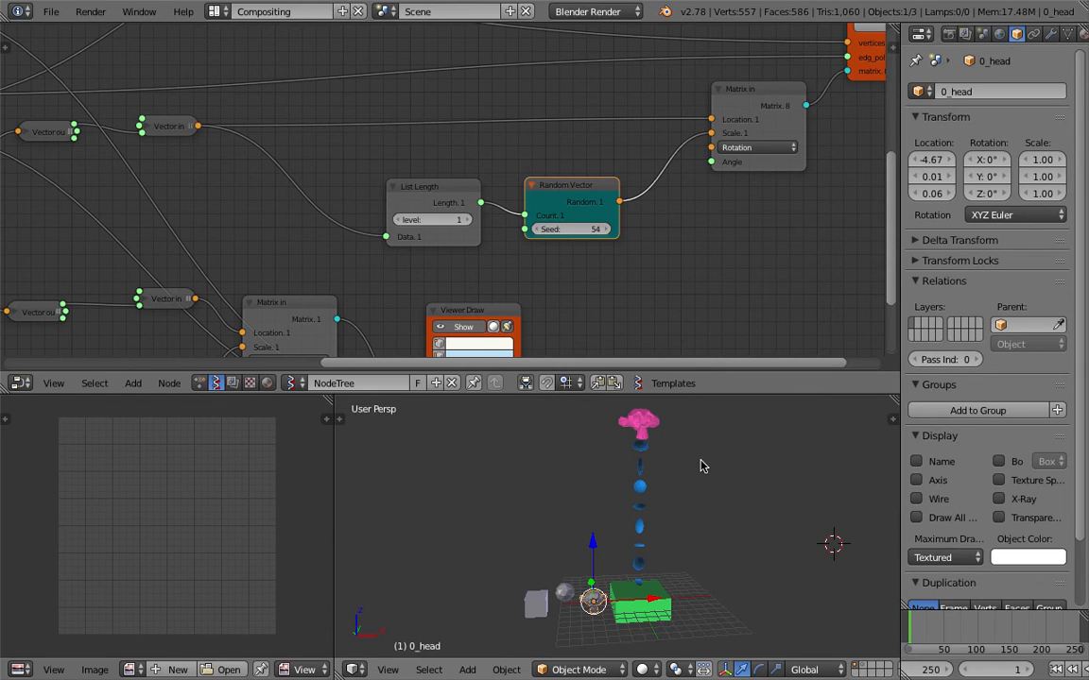
middle_click_drag(700, 465, 672, 489)
middle_click_drag(675, 540, 662, 498)
scroll(619, 250, "up", 1)
middle_click_drag(635, 235, 572, 188)
middle_click_drag(663, 541, 541, 581)
right_click(553, 591)
scroll(582, 561, "up", 2)
key("ctrl+s")
left_click(582, 560)
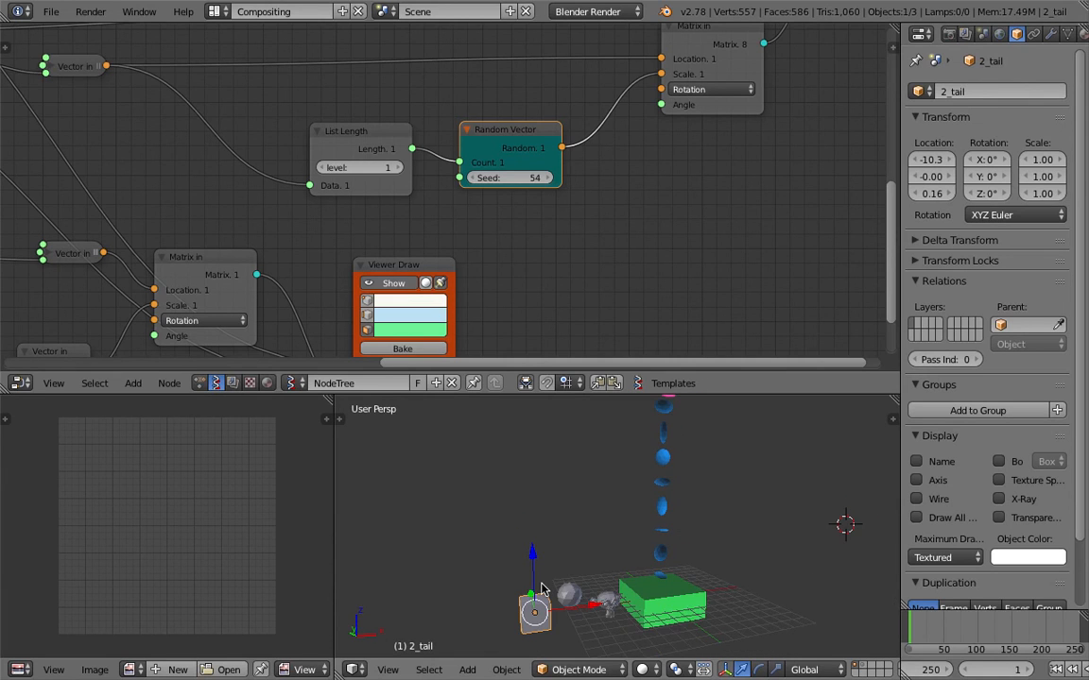
Step: Duplicate the tail cube, place the copy above the original and add a Bevel modifier to it
key("shift+d")
left_click(567, 529)
left_click(1050, 34)
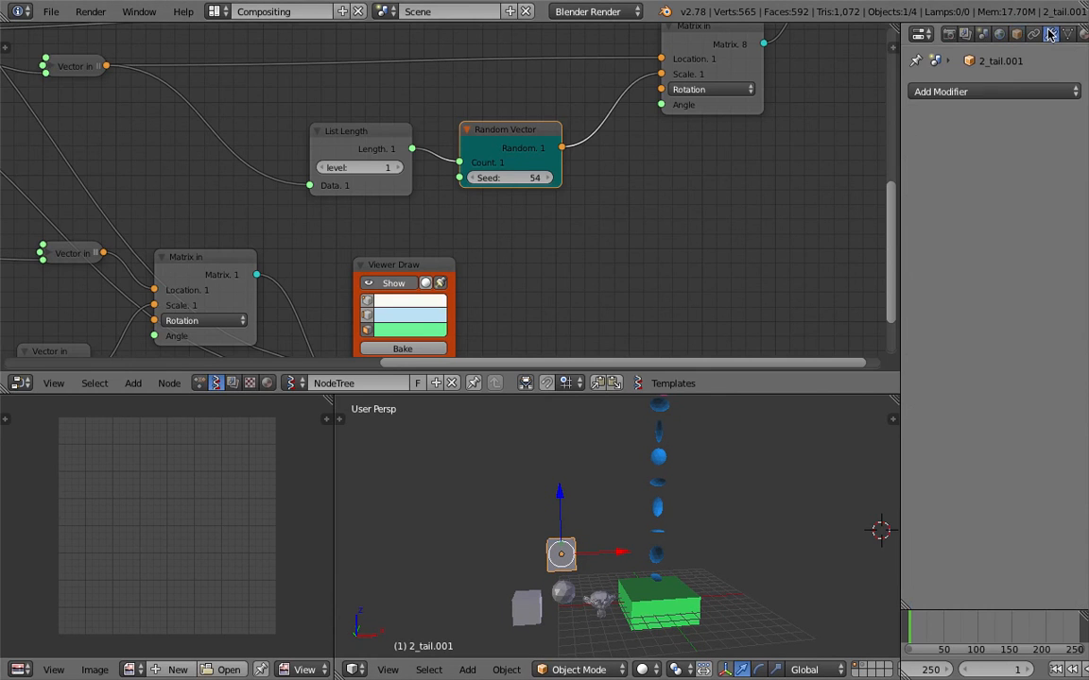
left_click(992, 91)
left_click(732, 151)
Step: Set the Bevel width on the duplicated cube to 0.2010 and save the scene
middle_click_drag(644, 561, 690, 593)
scroll(658, 554, "up", 2)
left_click_drag(966, 172, 966, 172)
middle_click_drag(739, 528, 626, 526)
right_click(497, 601)
middle_click_drag(497, 603, 523, 601)
key("ctrl+s")
left_click(522, 602)
Step: Select the tail cube, its bevelled copy and the head together and load them into the Objects in node
key("a")
key("a")
right_click(509, 593)
right_click(573, 526, "shift")
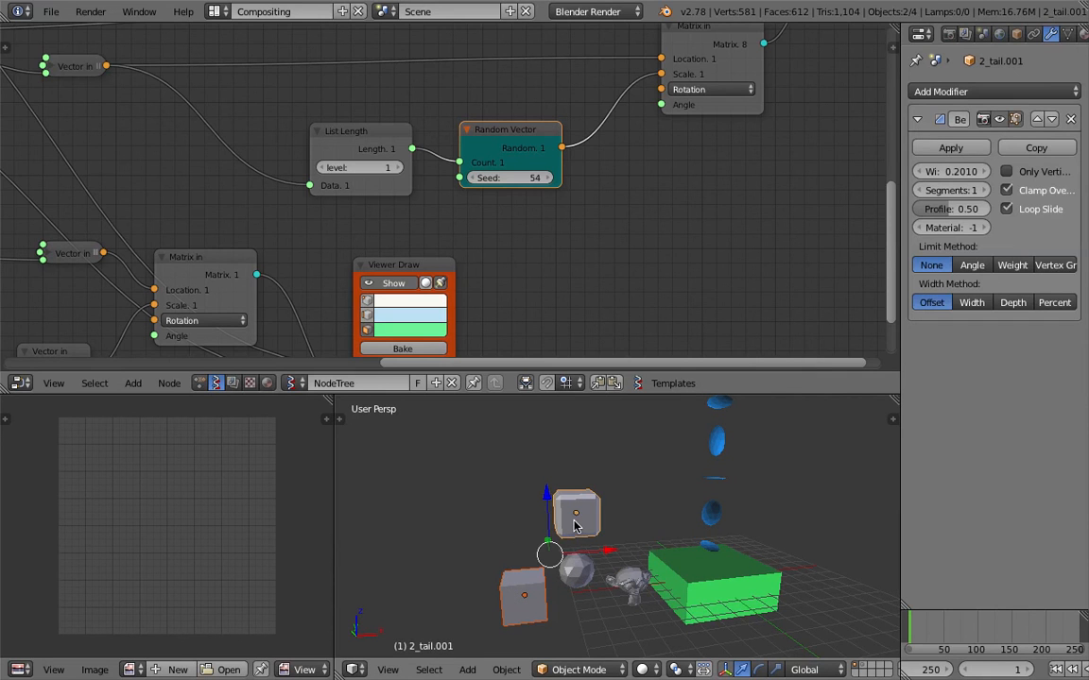
right_click(530, 599)
right_click(570, 515, "shift")
right_click(620, 578, "shift")
scroll(205, 280, "down", 3)
middle_click_drag(205, 280, 405, 263)
middle_click_drag(29, 159, 320, 186)
middle_click_drag(146, 177, 205, 255)
right_click(580, 524)
right_click(525, 593)
right_click(575, 515, "shift")
right_click(610, 572, "shift")
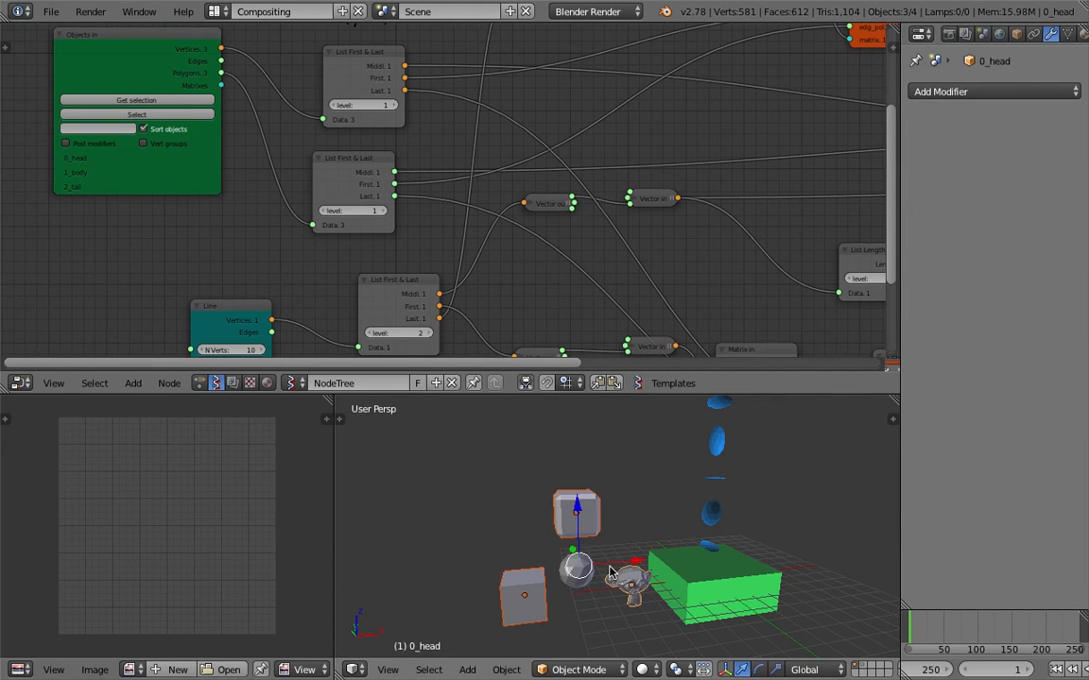
left_click(144, 100)
Step: Enable Post modifiers on the Objects in node and save the scene
scroll(652, 465, "down", 2)
middle_click_drag(673, 484, 572, 586, "shift")
scroll(632, 532, "up", 1)
scroll(517, 519, "up", 2)
right_click(574, 588)
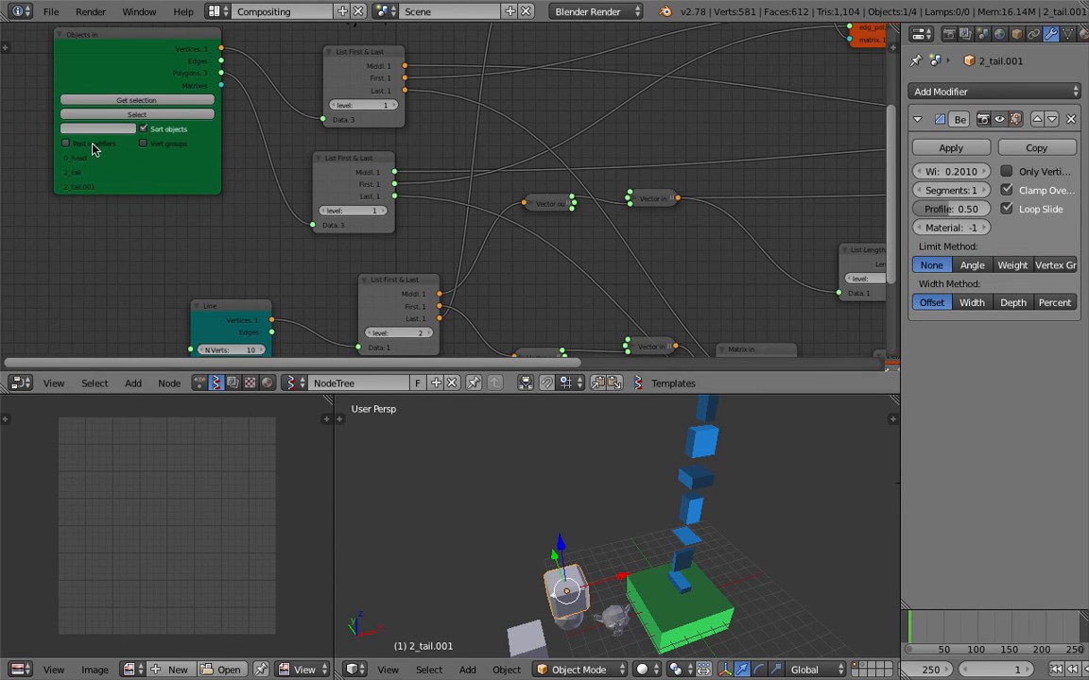
left_click(66, 144)
middle_click_drag(743, 612, 715, 529)
key("ctrl+s")
left_click(716, 529)
Step: Reselect the two cubes and the monkey head and reload the selection into the Objects in node
right_click(531, 586)
right_click(558, 540, "shift")
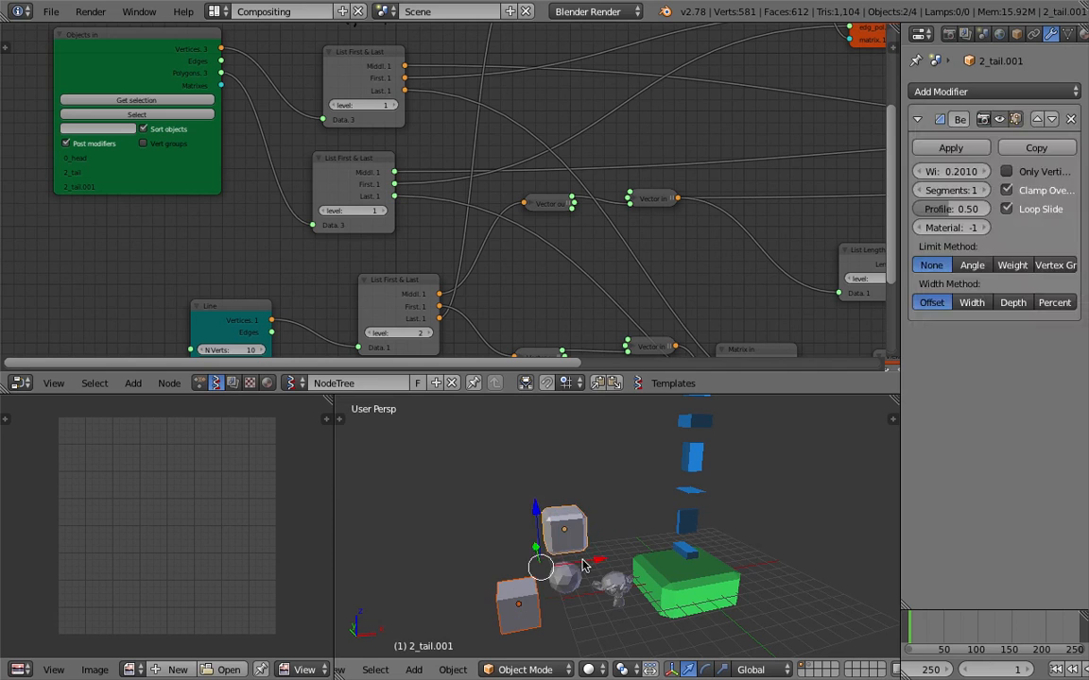
right_click(612, 583, "shift")
left_click(111, 102)
middle_click_drag(725, 542, 681, 534)
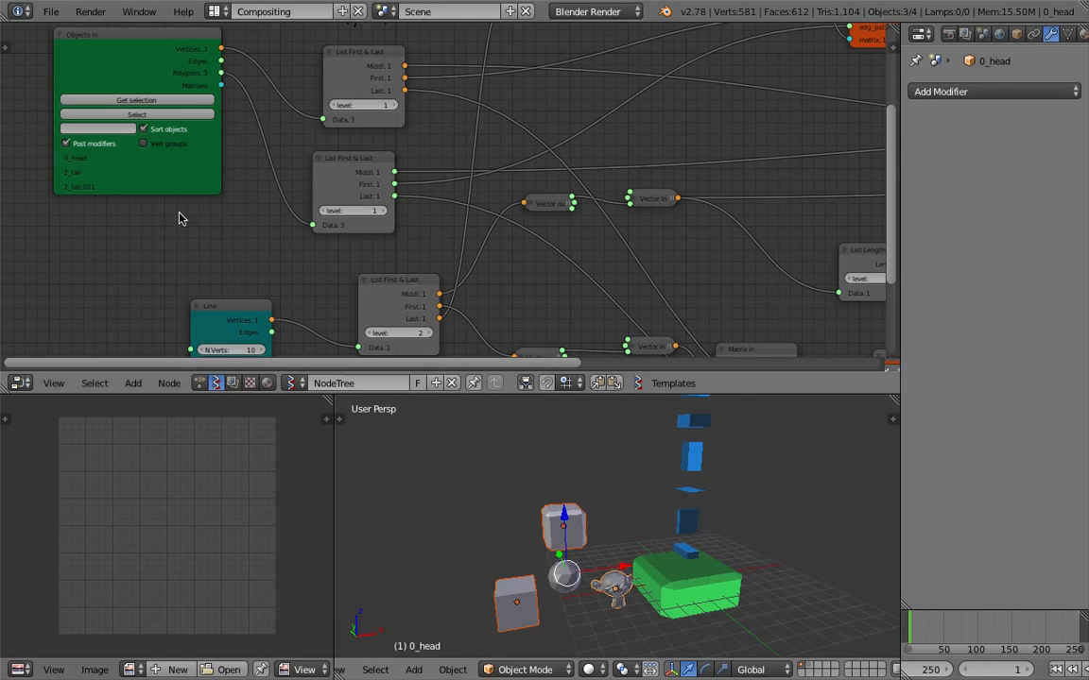
Step: Rename the bevelled cube above the sphere to 1_tail.001
right_click(563, 526)
right_click(527, 590)
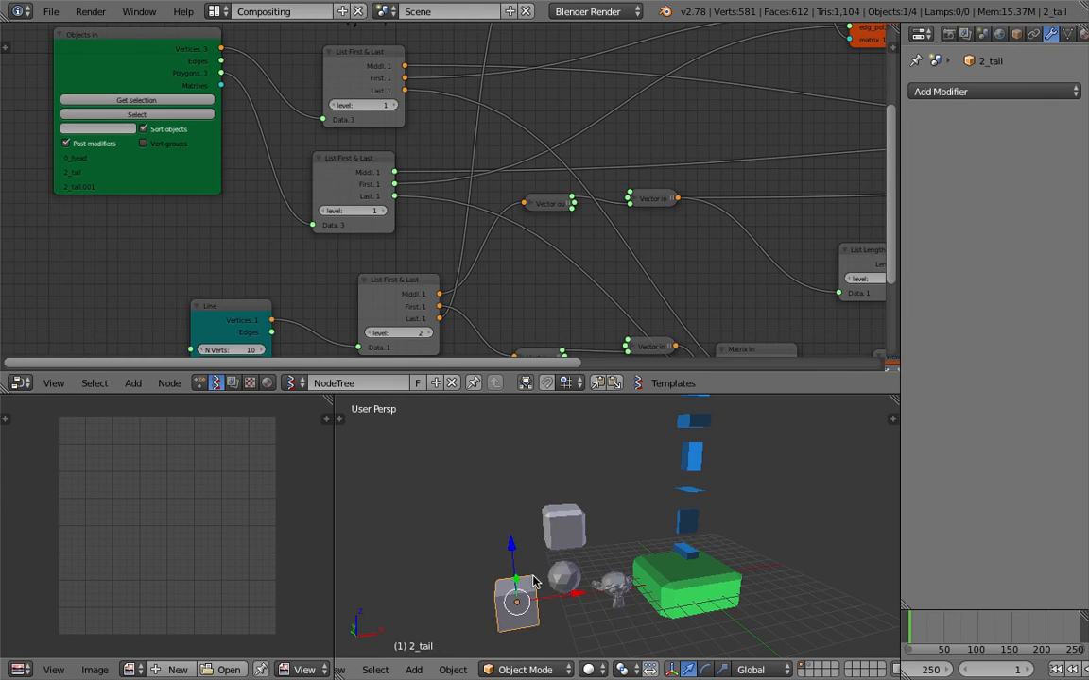
right_click(550, 552)
right_click(560, 550)
right_click(570, 549)
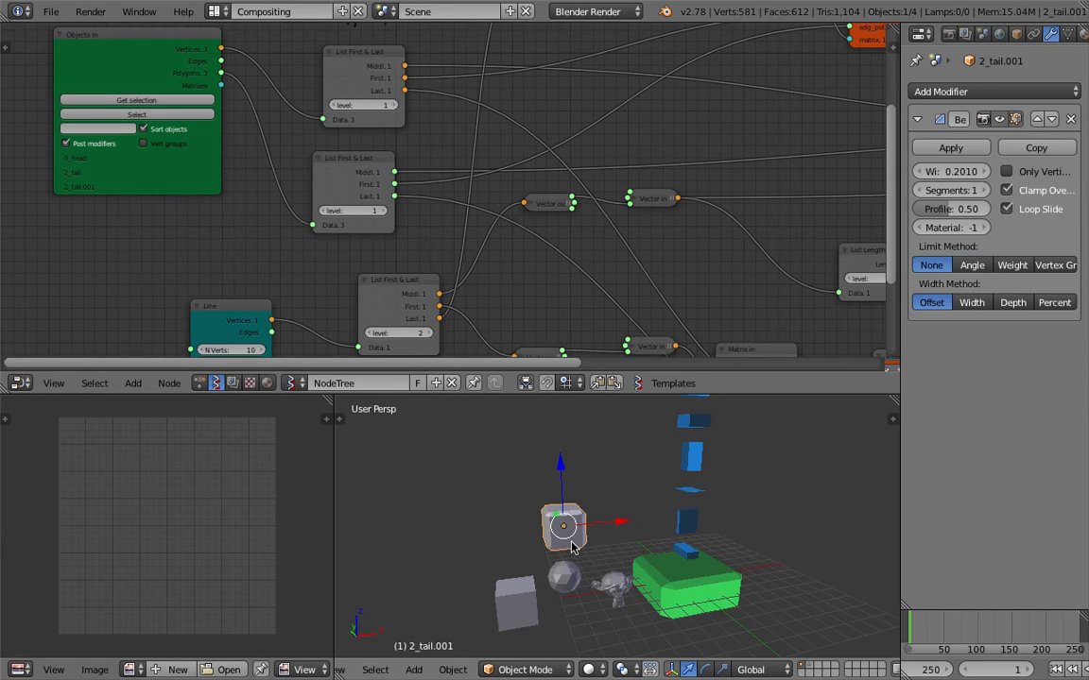
left_click(1016, 36)
left_click(959, 88)
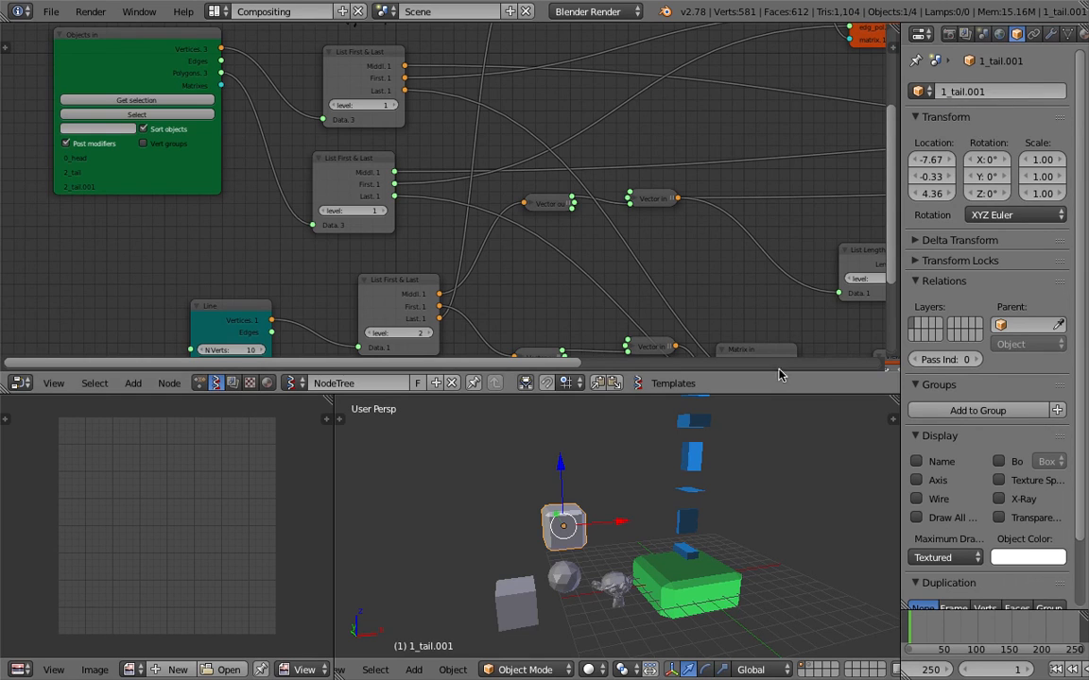
Step: Load the plain cube, the renamed bevelled cube and the monkey head into the Objects in node and save the scene
right_click(530, 597)
right_click(563, 541, "shift")
right_click(606, 590, "shift")
left_click(136, 100)
key("ctrl+s")
left_click(687, 485)
Step: Rearrange the body's Viewer Draw and Matrix in nodes to make room around the scaling nodes
middle_click_drag(682, 501, 613, 508)
middle_click_drag(841, 222, 454, 178)
mouse_move(800, 177)
middle_mouse_down()
mouse_move(533, 180)
mouse_move(535, 199)
middle_mouse_up()
left_click_drag(637, 120, 626, 116)
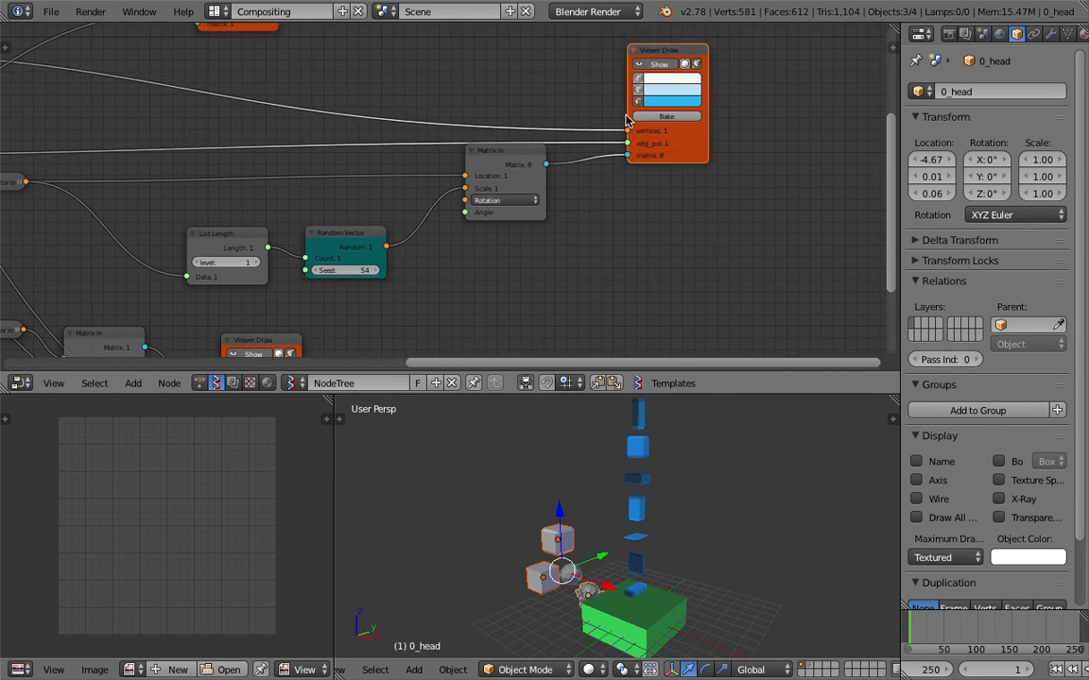
middle_click_drag(628, 121, 653, 221)
left_click_drag(684, 149, 685, 98)
middle_click_drag(548, 240, 586, 169)
left_click(438, 259)
middle_click_drag(444, 249, 489, 195)
left_click_drag(606, 135, 644, 120)
Step: Delete the Random Vector node that feeds the body's scale and save the scene
left_click(451, 214)
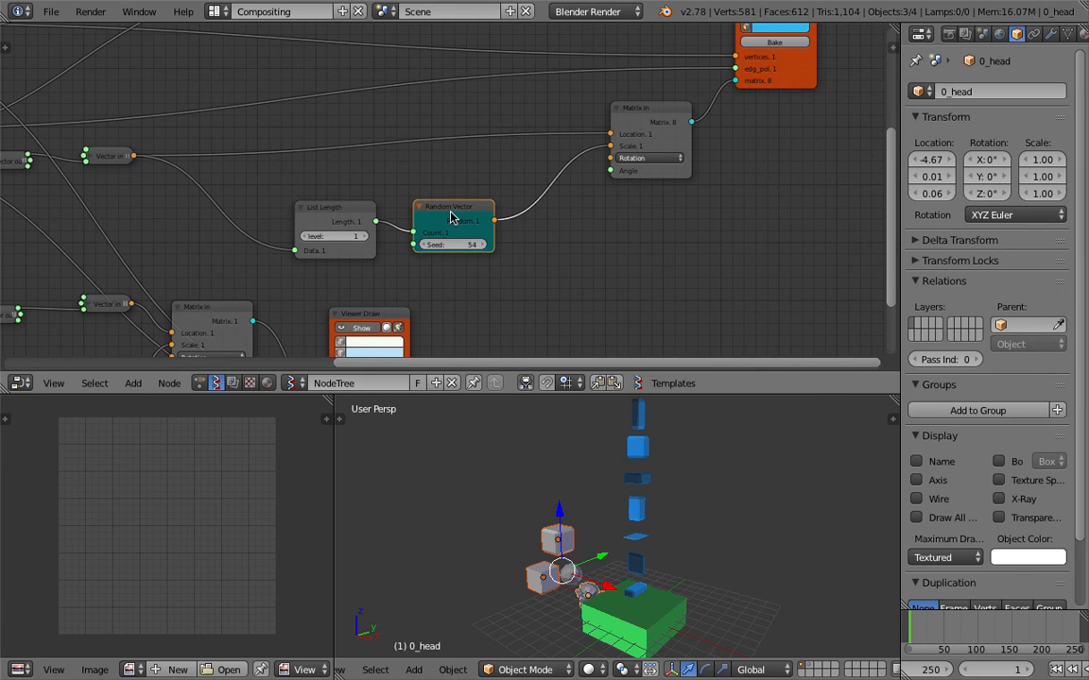
middle_click_drag(643, 543, 659, 561)
scroll(677, 565, "down", 2)
key("ctrl+s")
left_click(656, 559)
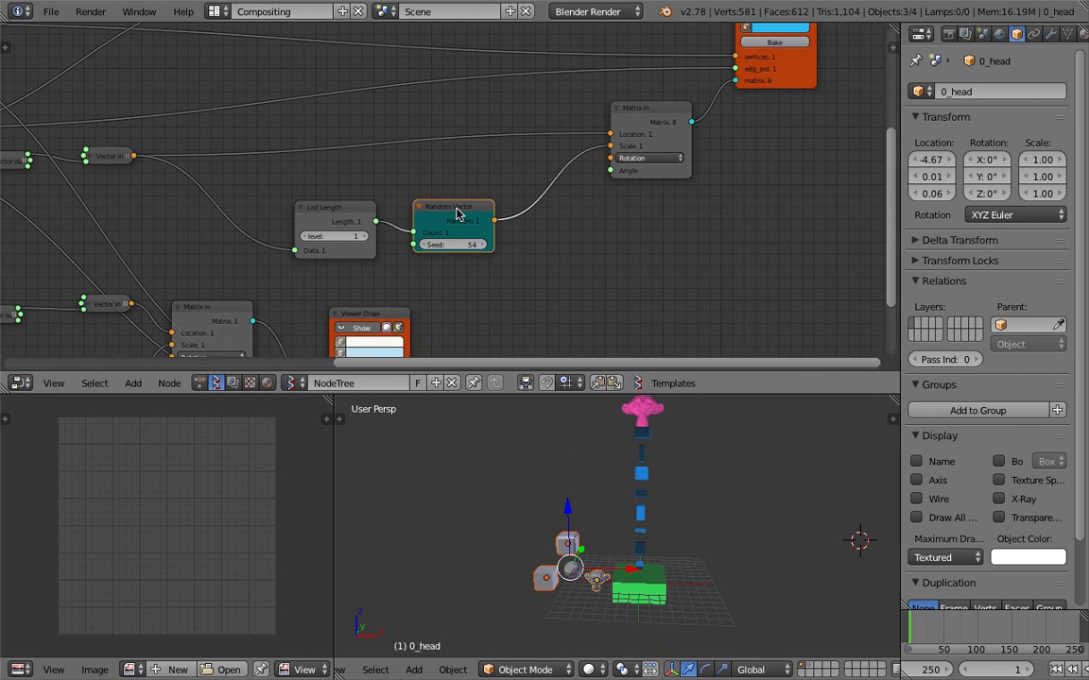
key("x")
key("ctrl+s")
Step: Add a Range Float node beside the body's List Length node
left_click(463, 204)
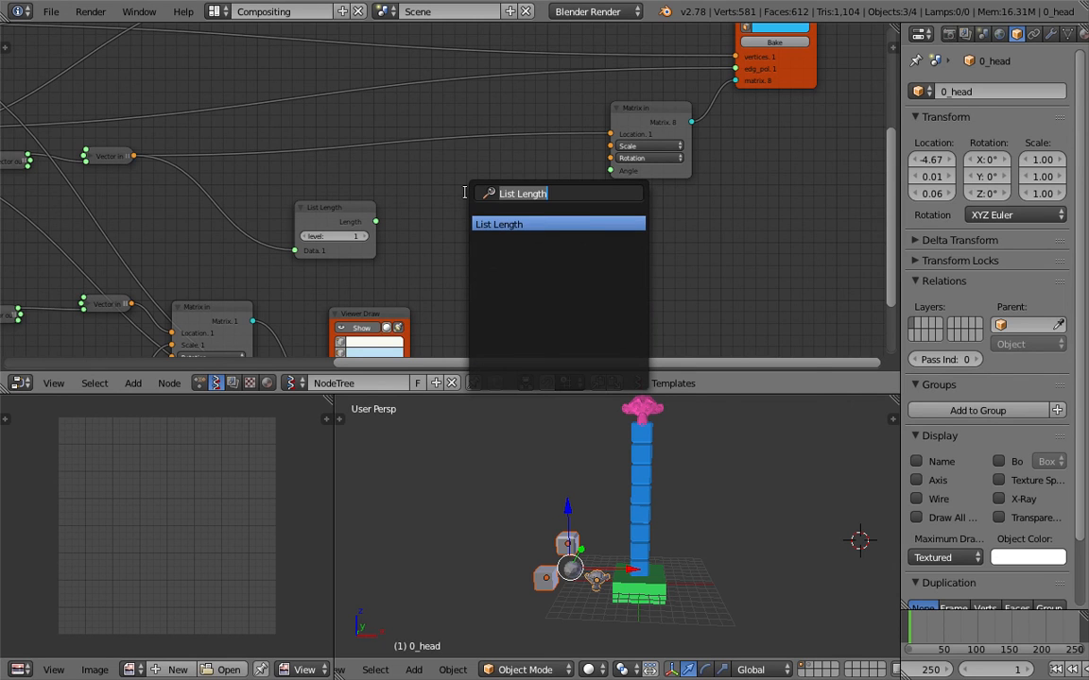
type("range")
key("Down")
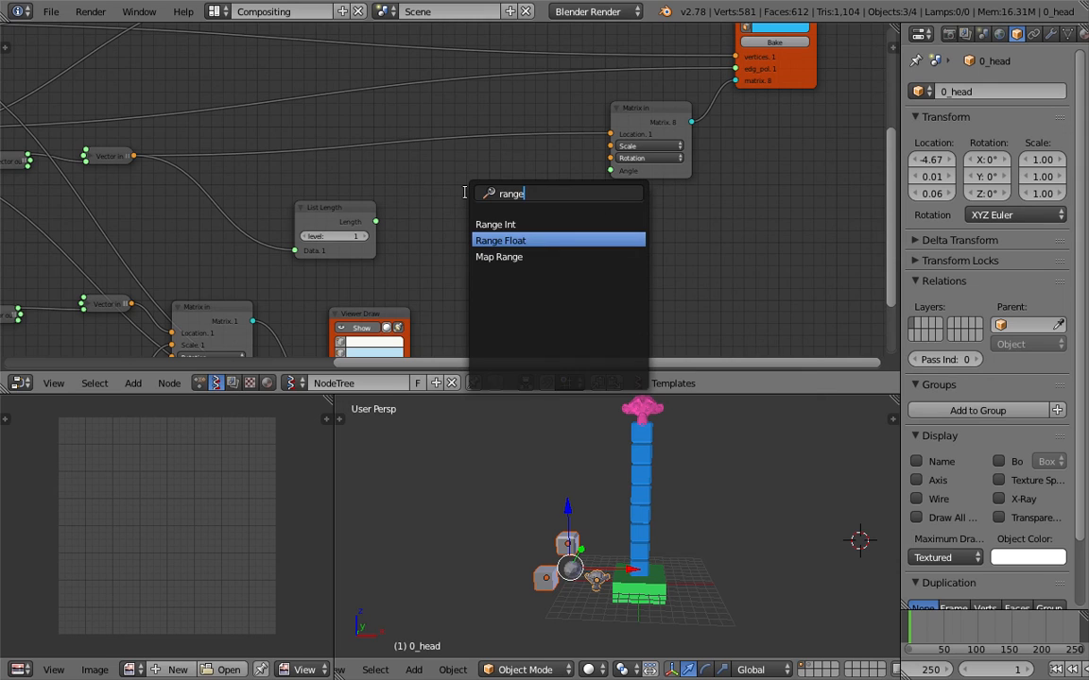
key("Return")
left_click(489, 215)
scroll(501, 227, "up", 1)
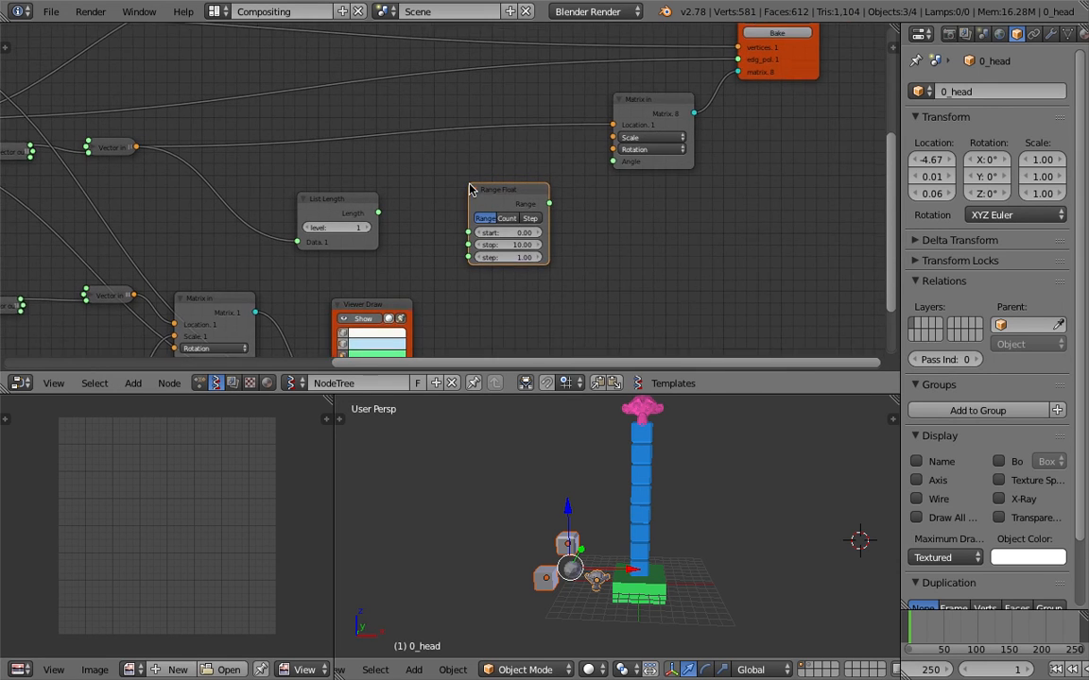
Step: Switch Range Float to Count mode, set its stop to 1.00 and connect the List Length output to its count
left_click(513, 222)
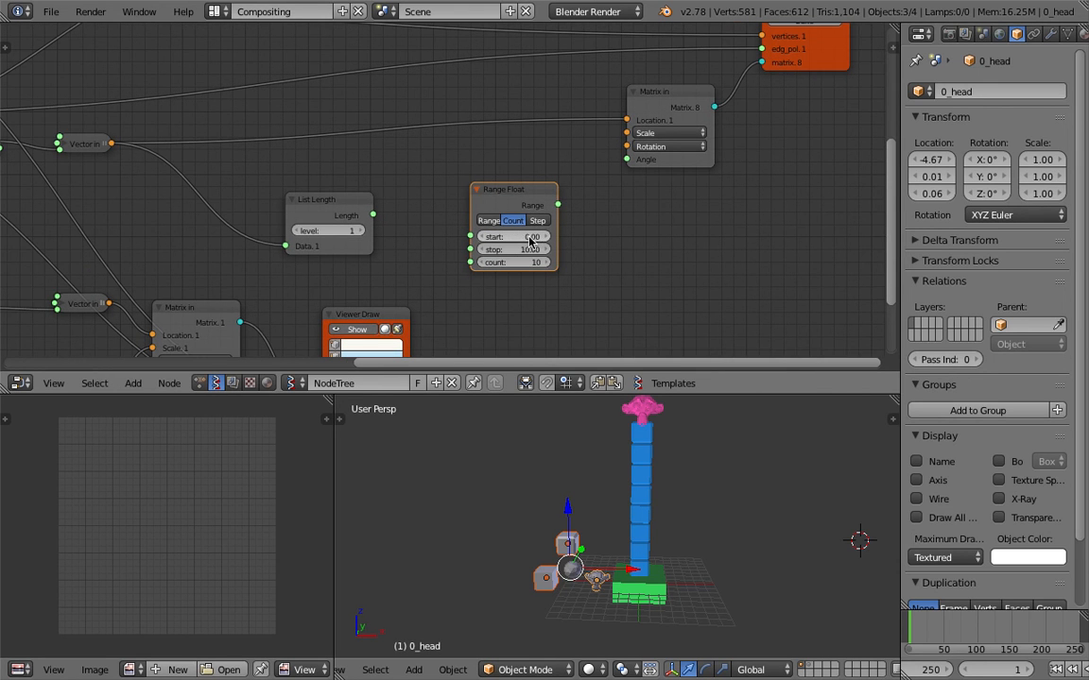
left_click(529, 250)
type("1")
key("Return")
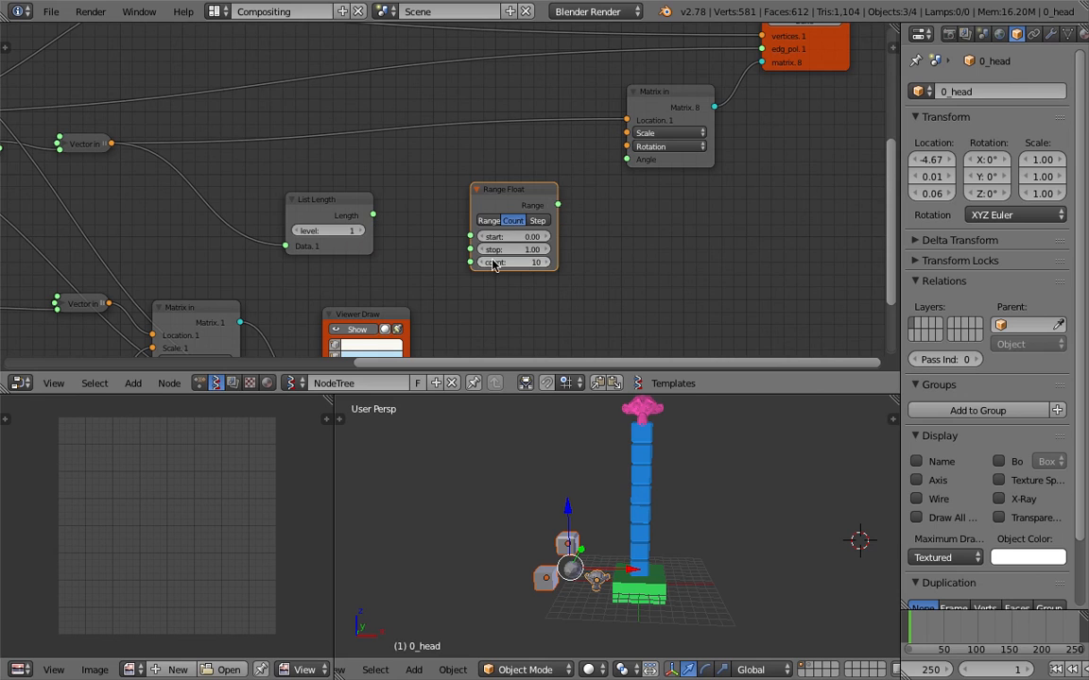
left_click_drag(374, 215, 470, 262)
left_click_drag(520, 198, 581, 175)
Step: Add a Vector in node, feed the range into its X, Y and Z, and connect it to the body's Matrix in Scale
key("shift+a")
left_click(579, 174)
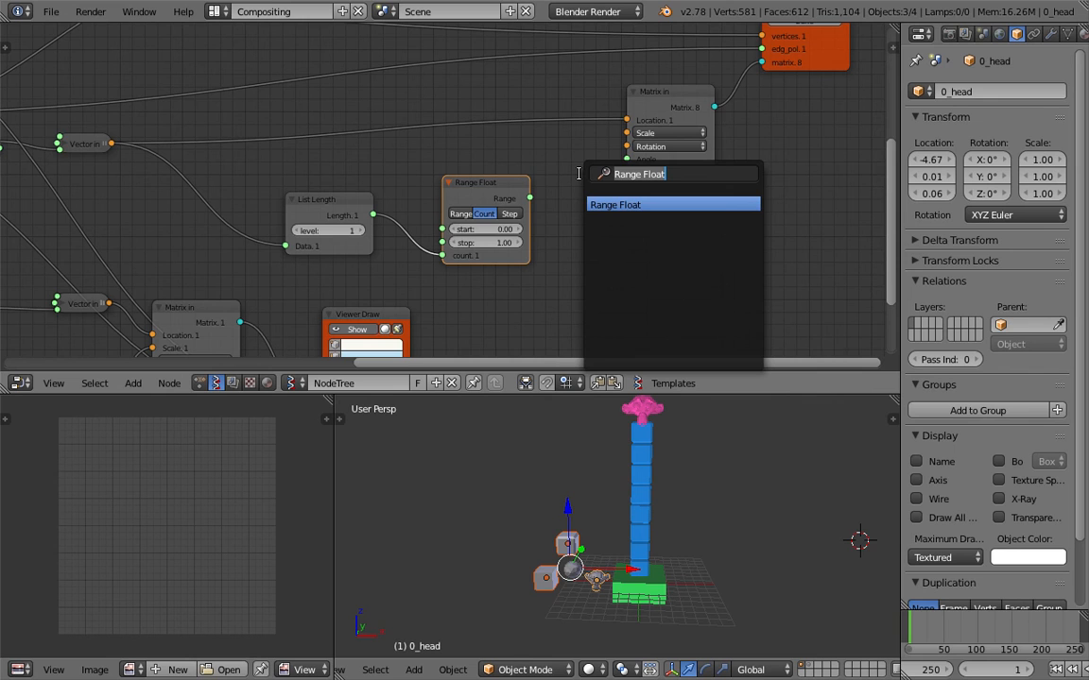
type("vector i")
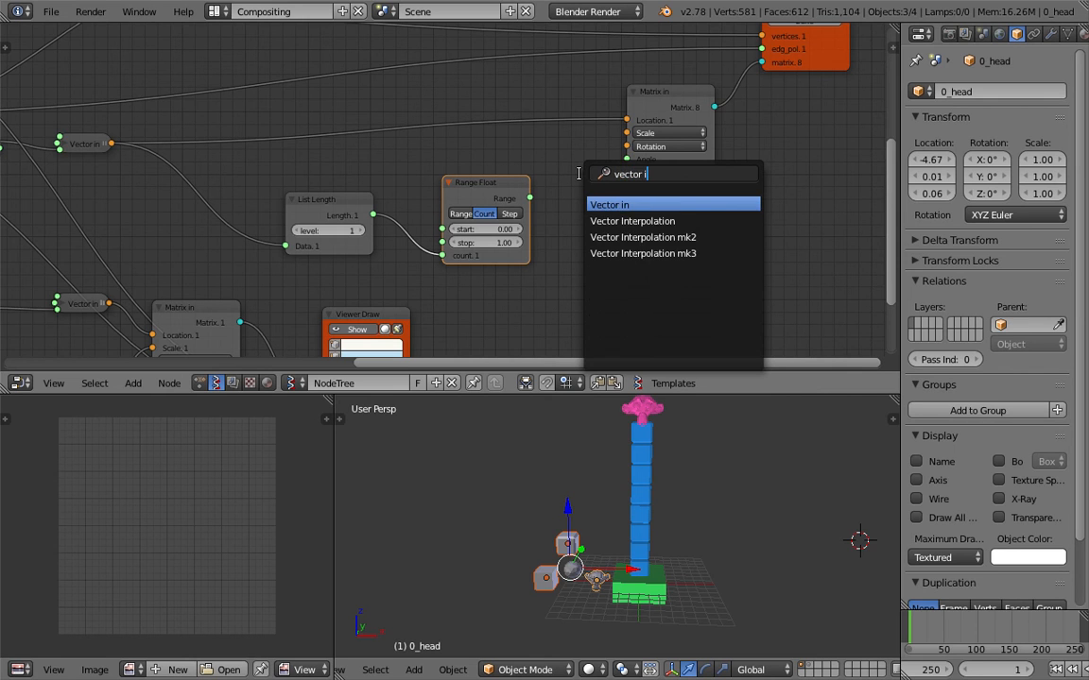
key("Return")
left_click(557, 190)
left_click_drag(531, 200, 582, 233)
left_click_drag(607, 184, 628, 135)
left_click_drag(678, 98, 703, 104)
left_click_drag(572, 207, 583, 170)
Step: Clear the object selection in the 3D view and save the scene
middle_click_drag(679, 454, 731, 490)
key("a")
key("a")
key("a")
left_click(743, 520)
key("ctrl+s")
left_click(743, 517)
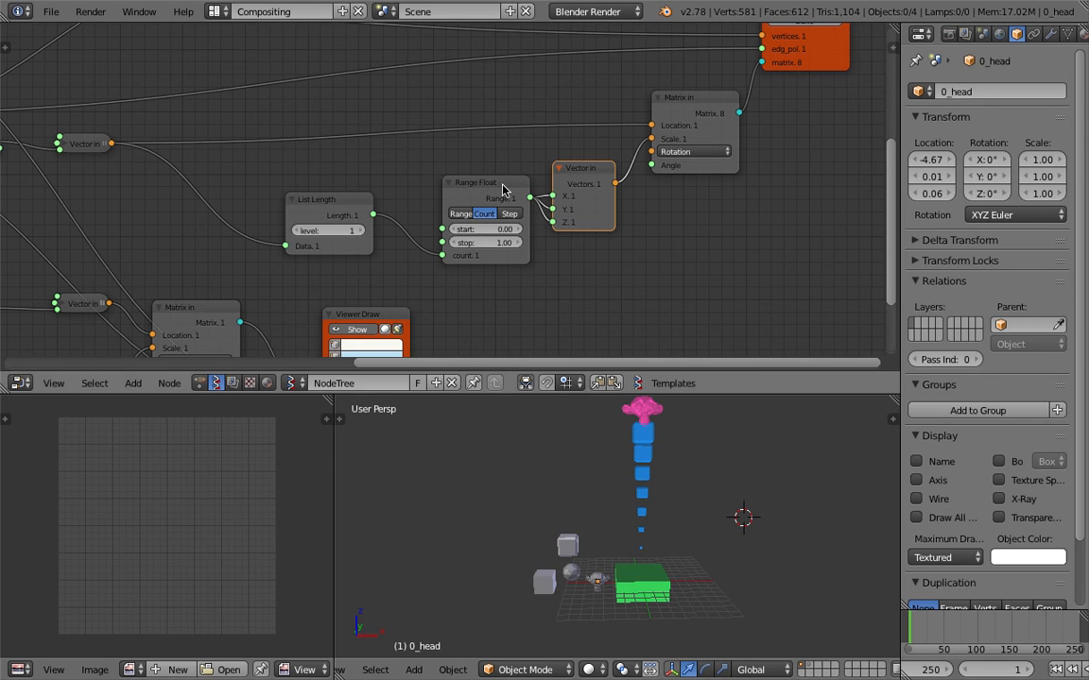
Step: Space out the List Length, Range Float, Vector in and Matrix in nodes and save the scene
left_click_drag(502, 185, 468, 180)
left_click(570, 172)
left_click_drag(682, 92, 687, 86)
key("ctrl+s")
left_click(688, 88)
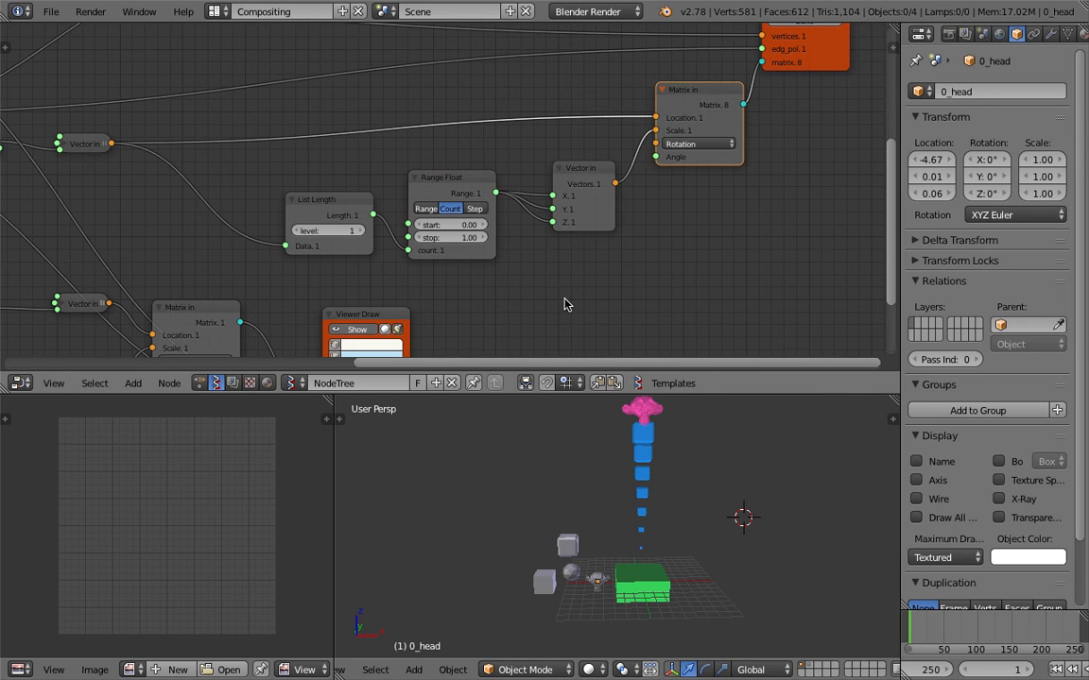
left_click_drag(347, 202, 307, 202)
key("ctrl+s")
left_click(308, 204)
middle_click_drag(677, 499, 672, 508, "shift")
scroll(672, 508, "up", 1)
key("ctrl+s")
left_click(657, 506)
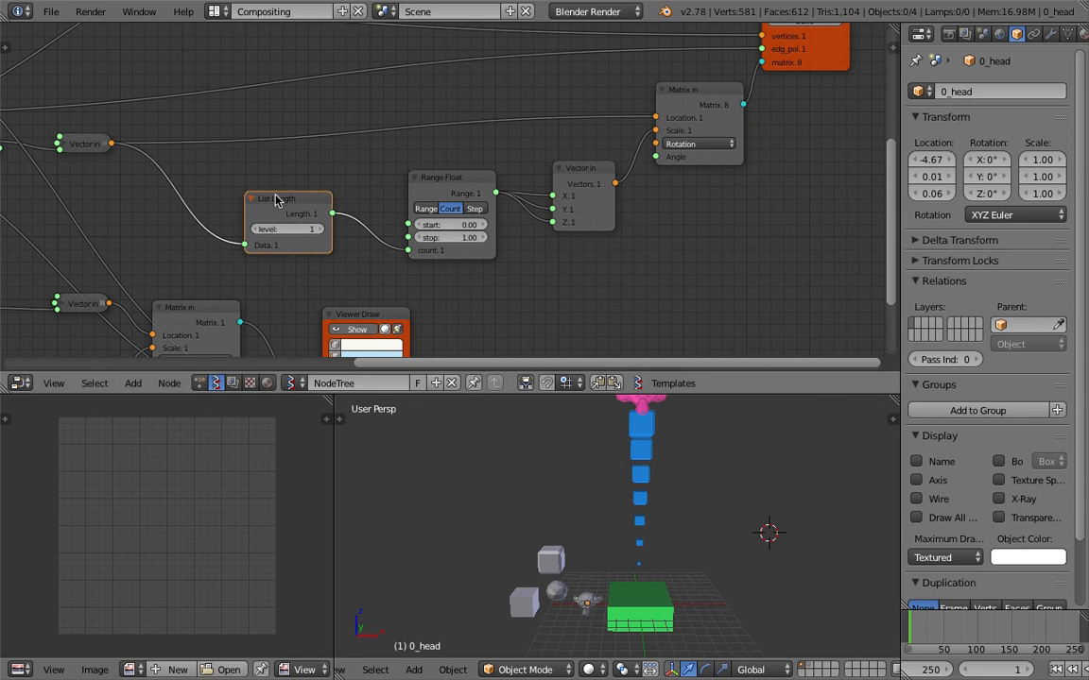
left_click_drag(269, 201, 218, 204)
left_click_drag(438, 180, 378, 201)
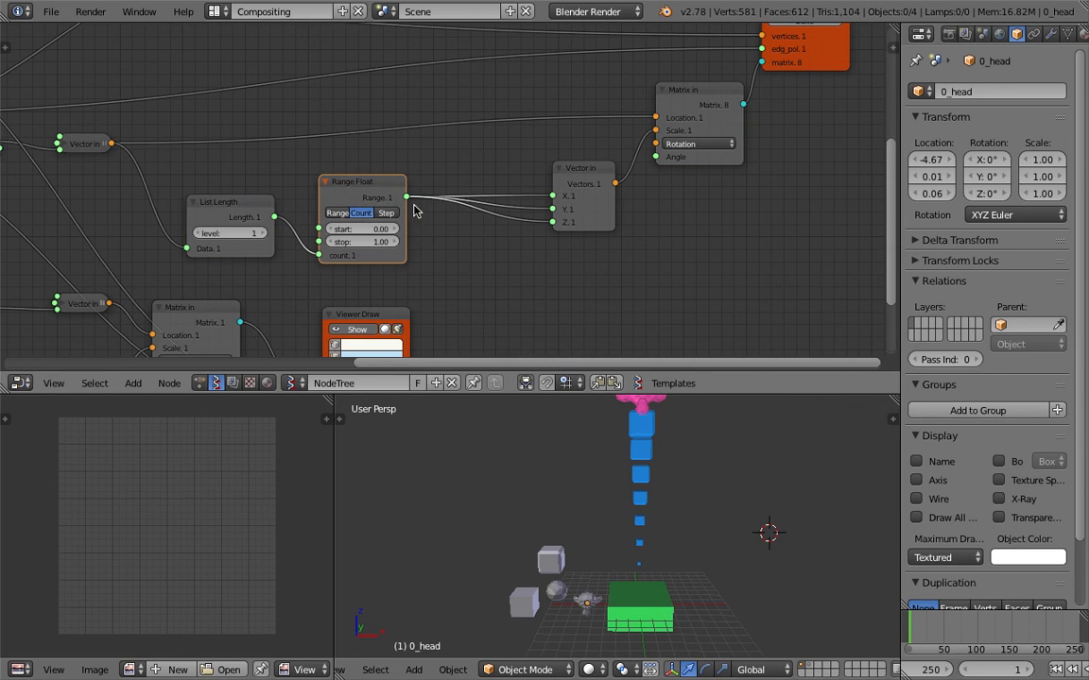
Step: Reverse the body's scale range by setting Range Float start to 1.00 and stop to 0.00
scroll(335, 230, "up", 2)
left_click(321, 238)
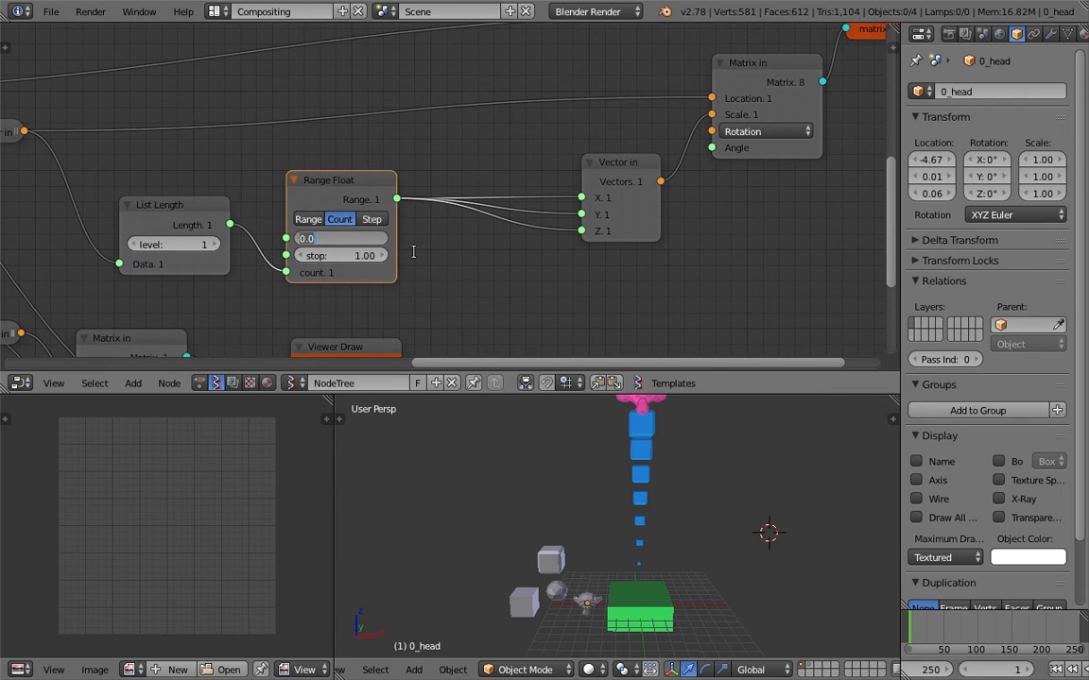
type("1")
key("Tab")
type("0")
key("Return")
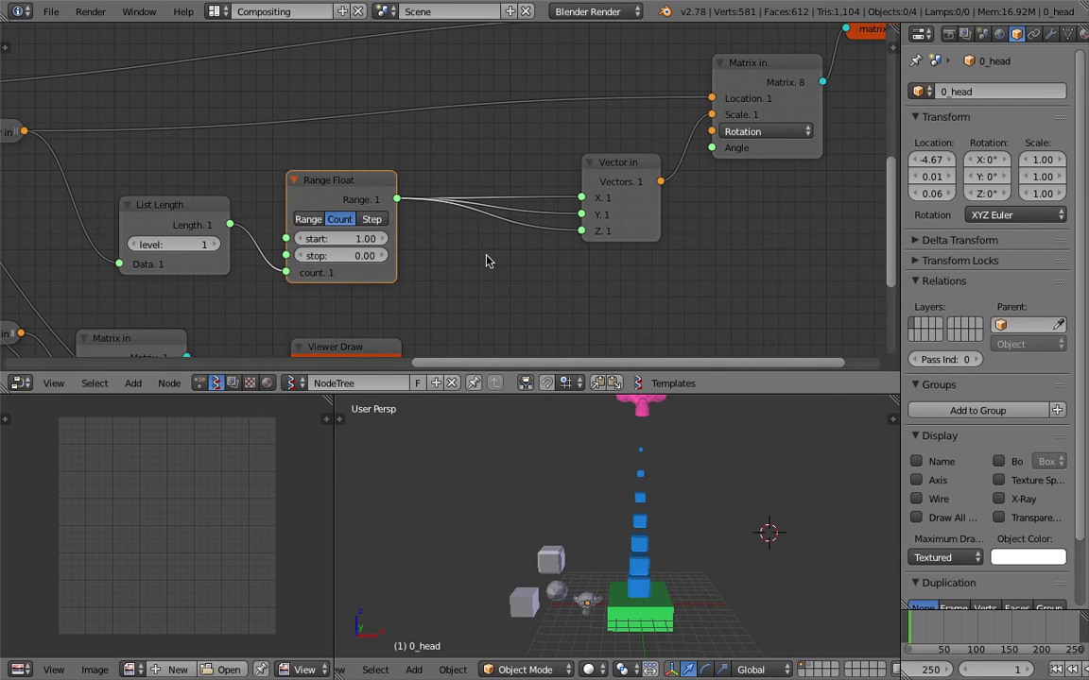
Step: Set Range Float to start 1.78 and stop 0.93, cut the link into Vector in Z, set Z to 0.930 and save
mouse_move(355, 239)
left_mouse_down()
mouse_move(427, 240)
mouse_move(361, 255)
mouse_move(447, 255)
mouse_move(346, 239)
mouse_move(400, 255)
mouse_move(352, 255)
left_mouse_up()
middle_click_drag(599, 525, 663, 522)
left_click_drag(543, 230, 543, 259, "ctrl")
left_click_drag(622, 233, 699, 233)
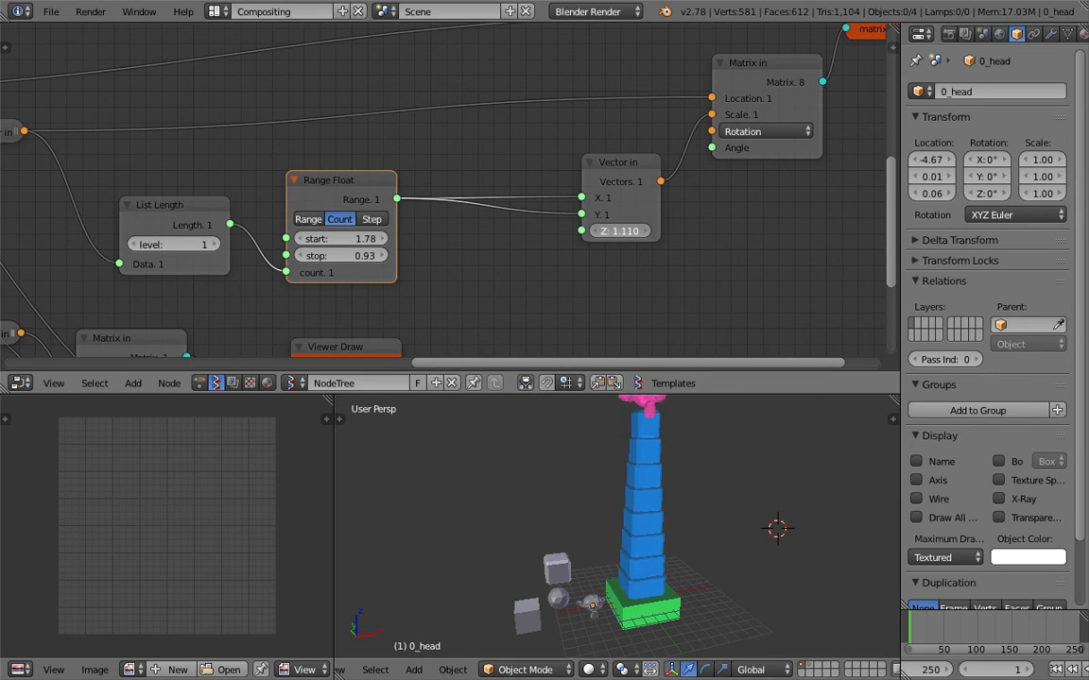
middle_click_drag(739, 517, 685, 526)
key("ctrl+s")
left_click(685, 526)
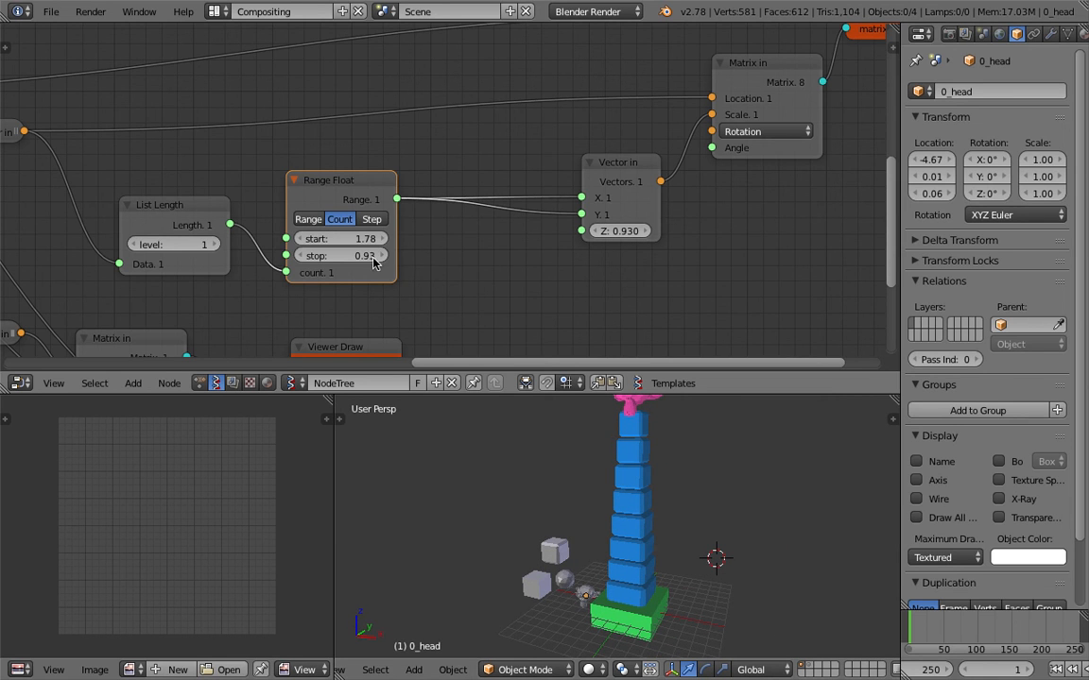
Step: Set Range Float start to 2.53 and the body's Vector in Z to 1.290, and save the scene
left_click_drag(350, 239, 406, 238)
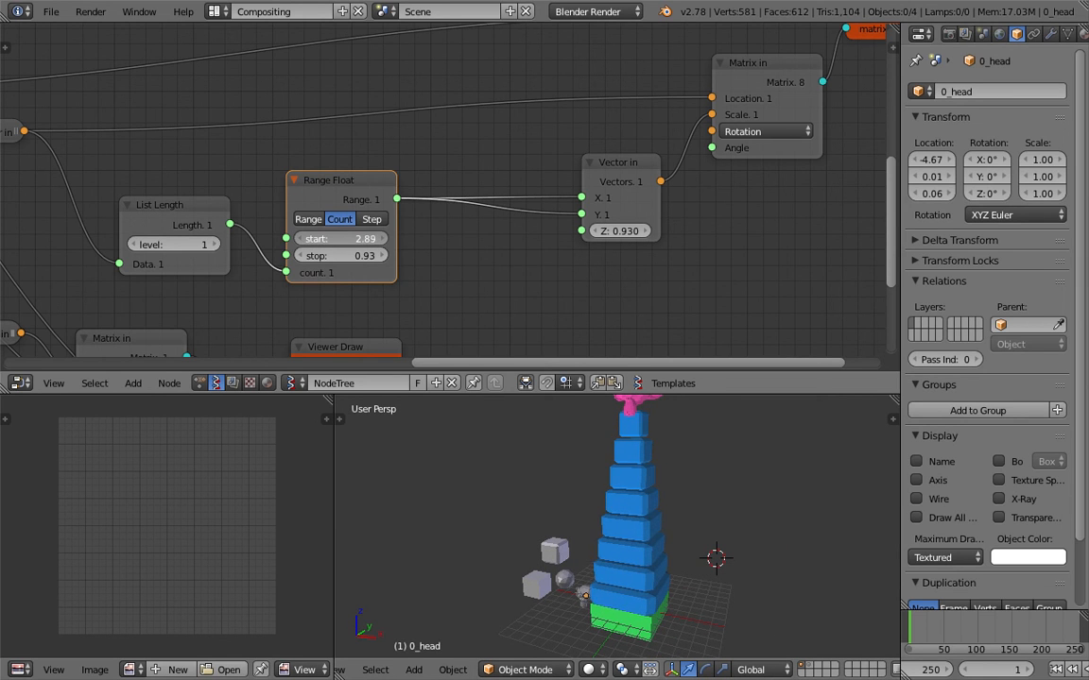
left_click_drag(619, 230, 650, 230)
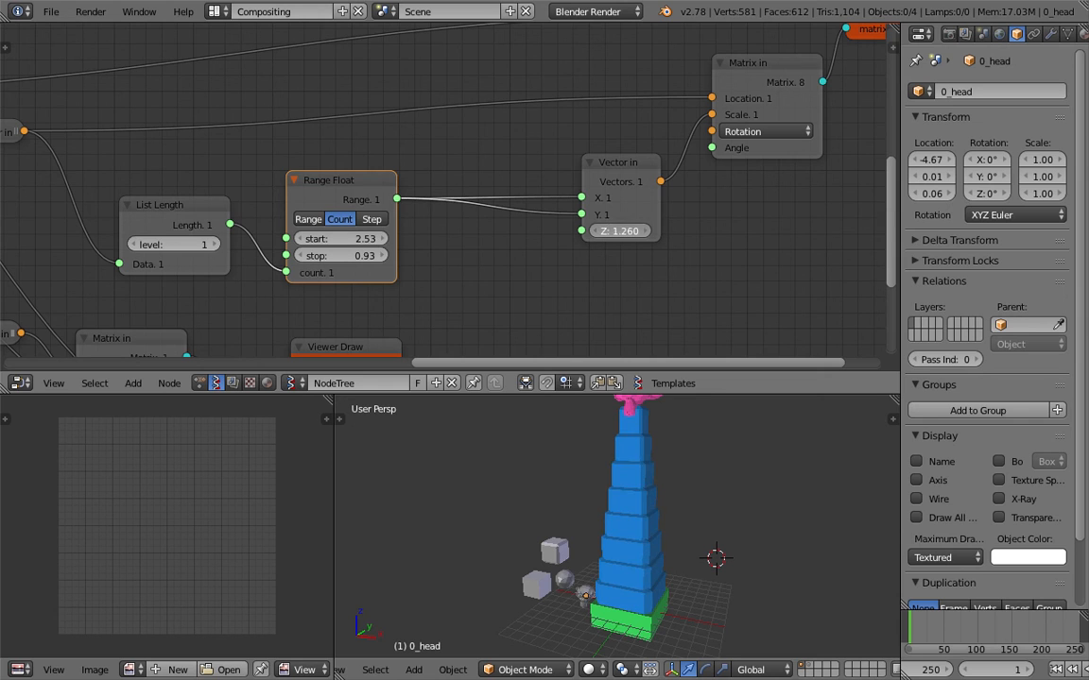
mouse_move(661, 515)
middle_mouse_down()
mouse_move(578, 502)
mouse_move(707, 527)
mouse_move(715, 518)
mouse_move(665, 519)
middle_mouse_up()
key("ctrl+s")
left_click(720, 519)
key("ctrl+s")
left_click(669, 522)
Step: Raise Range Float start to 9.01 to widen the body's base into a pyramid and save the scene
left_click_drag(357, 244, 468, 244)
middle_click_drag(695, 515, 737, 501)
mouse_move(362, 241)
left_mouse_down()
mouse_move(334, 241)
mouse_move(375, 241)
left_mouse_up()
middle_click_drag(691, 503, 611, 496)
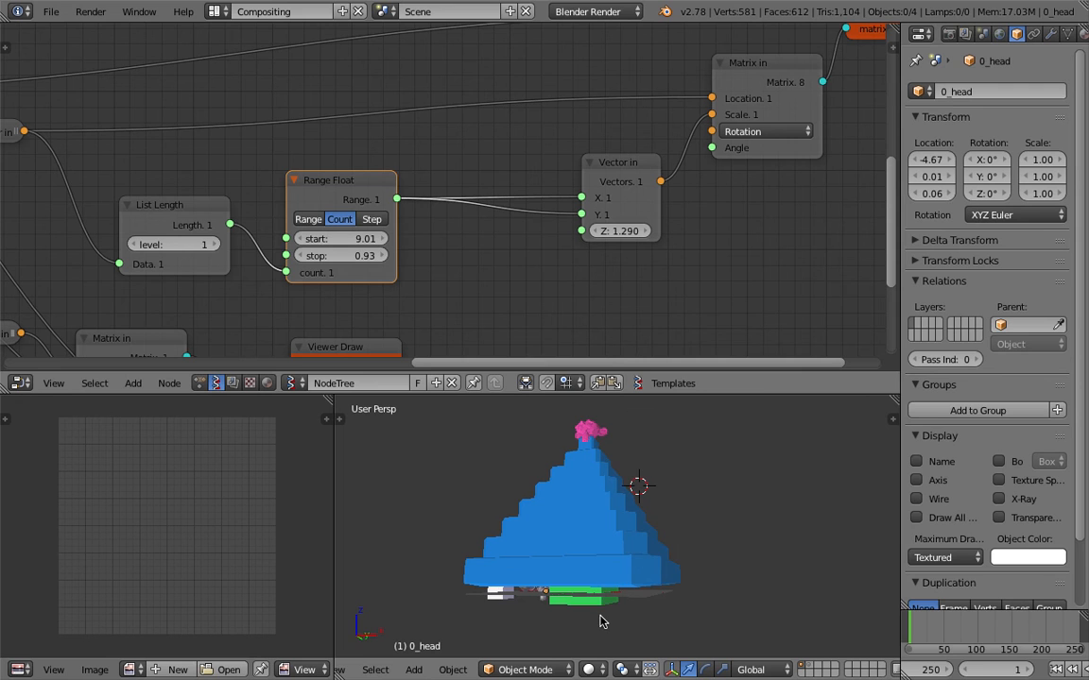
key("ctrl+s")
left_click(600, 610)
Step: Set the X and Y of the Vector in node that scales the green tail to 9.450
middle_click_drag(510, 196, 614, 29)
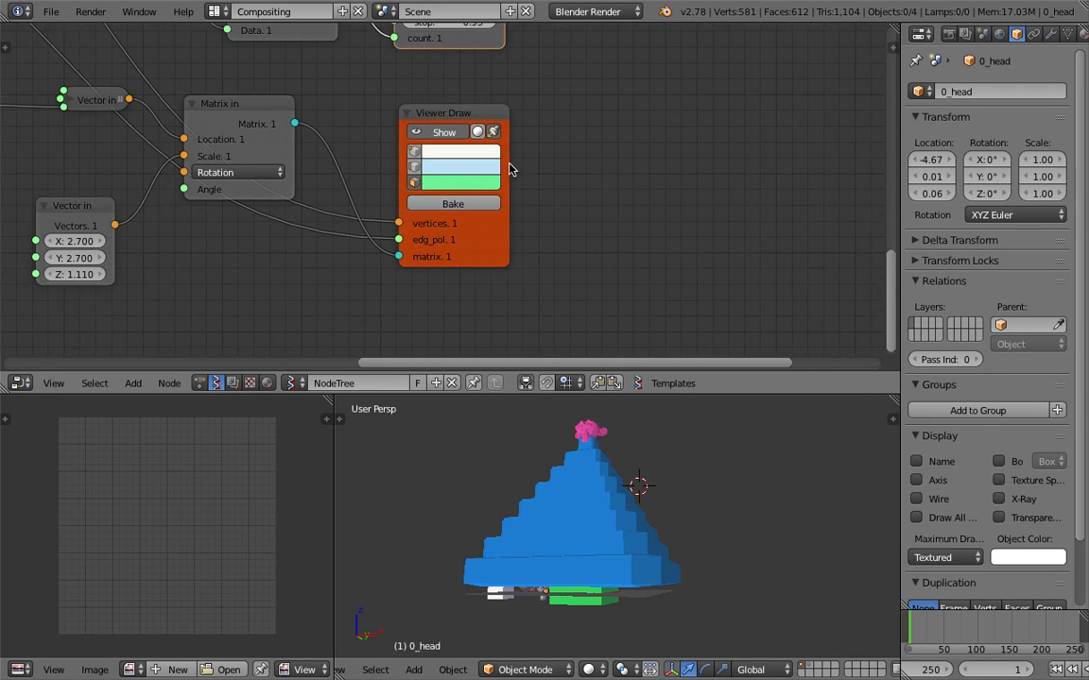
middle_click_drag(159, 211, 321, 185)
left_click_drag(239, 215, 367, 230)
middle_click_drag(478, 452, 569, 523)
scroll(603, 524, "down", 2)
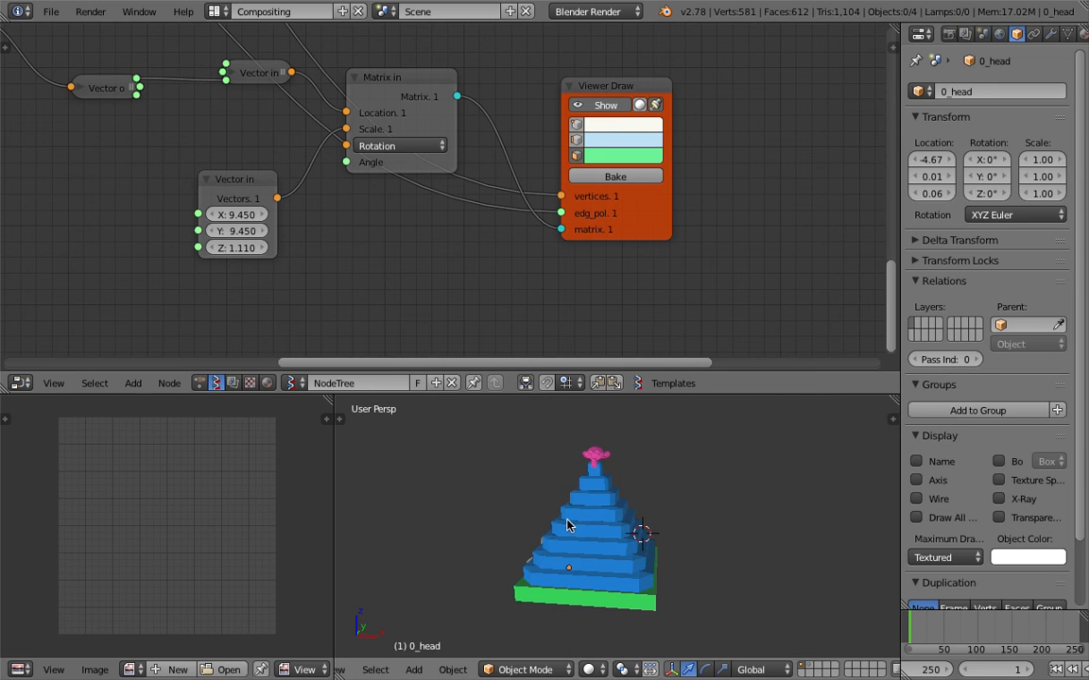
Step: Save the scene as the next numbered version after sv_array_exploit_006.blend
left_click(51, 11)
left_click(70, 151)
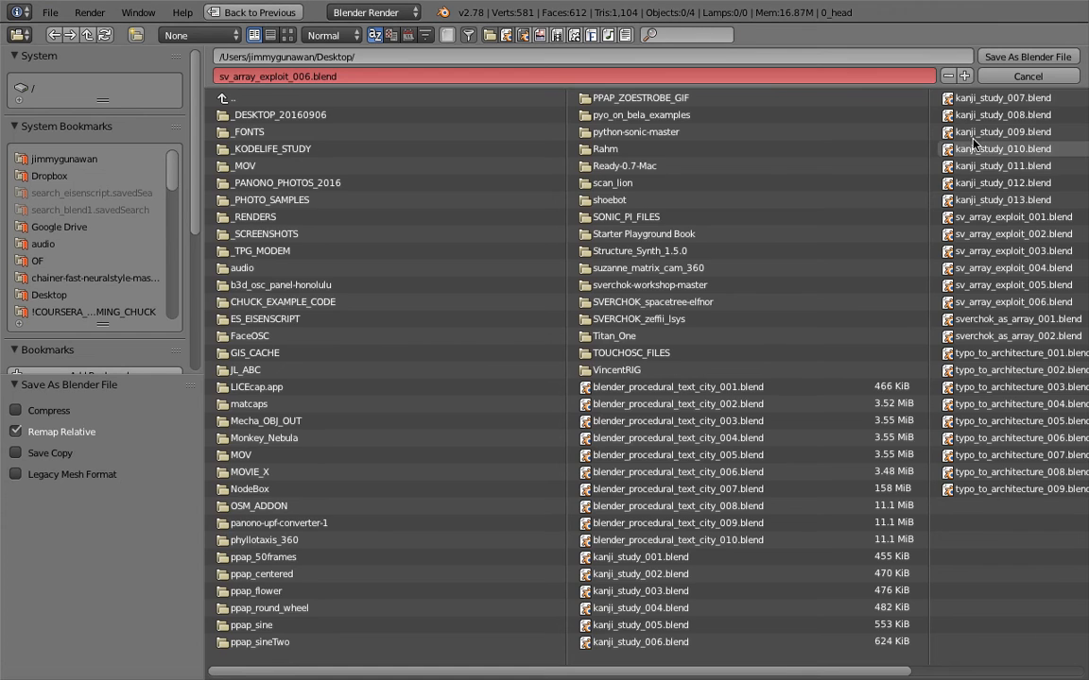
left_click(983, 59)
Step: Set the Line node's N Verts to 9 and save the scene
scroll(321, 248, "down", 4)
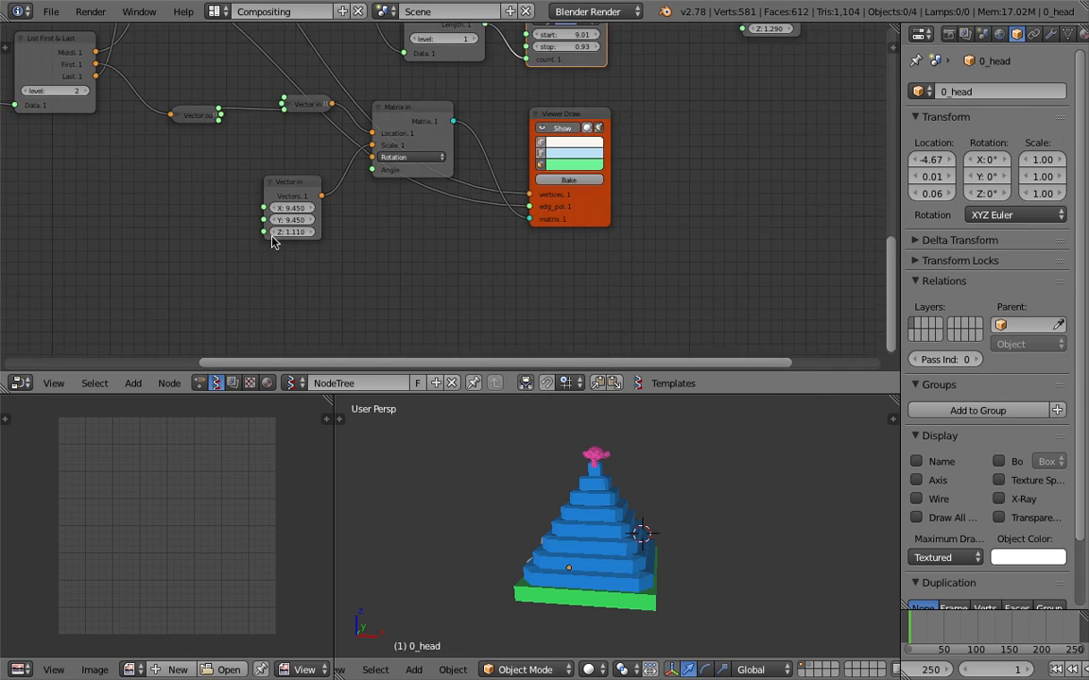
middle_click_drag(272, 241, 535, 309)
middle_click_drag(314, 196, 436, 211)
left_click_drag(281, 156, 265, 190)
key("ctrl+s")
left_click(596, 511)
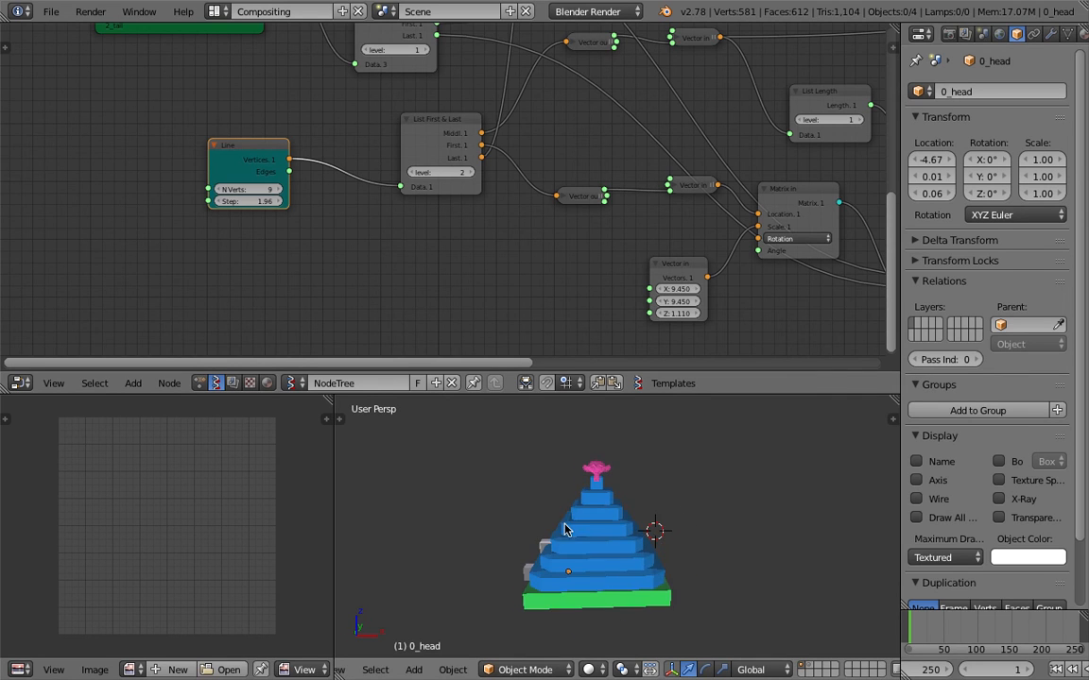
Step: Save the scene over the existing file after viewing the nine-level pyramid from another side
scroll(596, 525, "up", 3)
middle_click_drag(606, 530, 642, 527)
scroll(642, 528, "down", 2)
key("ctrl+s")
left_click(643, 529)
Step: Move the Line node farther from List First & Last to free space between them and save the scene
middle_click_drag(586, 285, 503, 285)
left_click_drag(186, 147, 49, 183)
key("ctrl+s")
left_click(86, 186)
middle_click_drag(146, 154, 183, 155)
Step: Insert a Randomize input vertices node on the link between Line and List First & Last
key("ctrl+space")
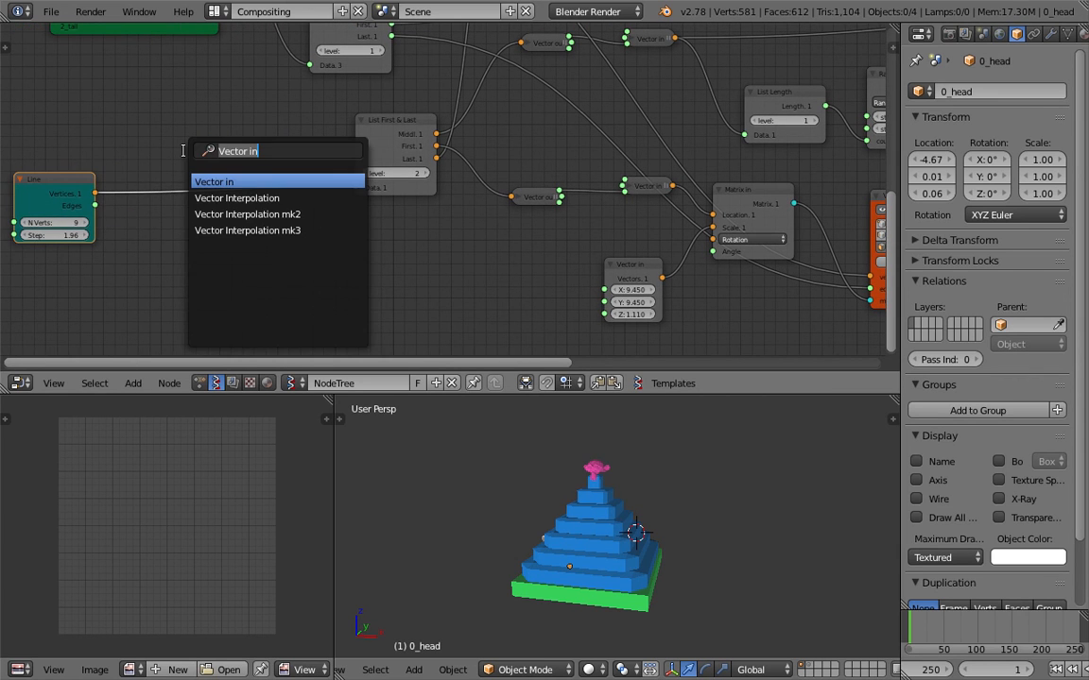
type("random")
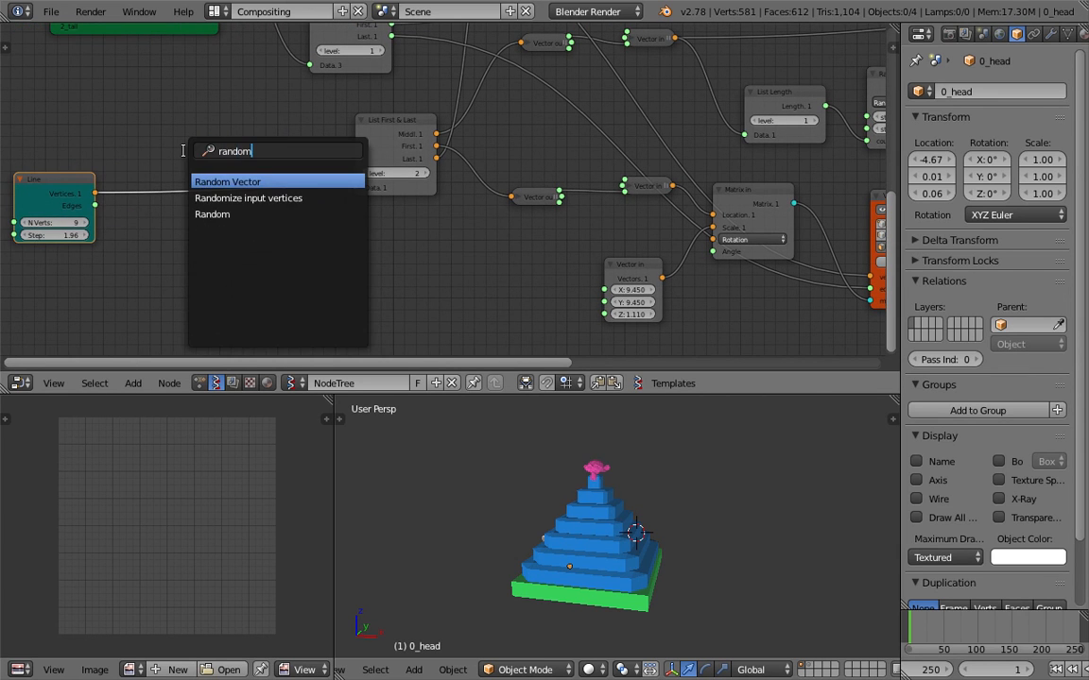
key("Down")
key("Return")
left_click(186, 155)
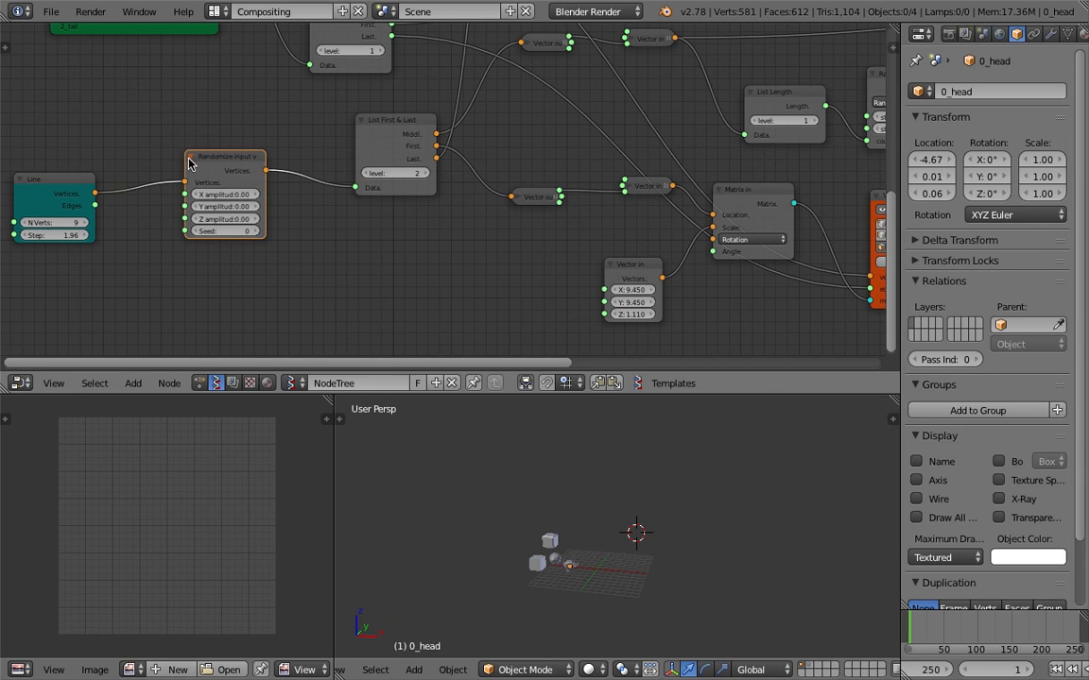
Step: Set the Randomize input vertices node to X amplitude 0.43, Y amplitude 1.54, Z amplitude 1.90 and seed 365
left_click_drag(220, 205, 307, 228)
left_click_drag(223, 228, 277, 240)
key("Return")
left_click_drag(212, 244, 253, 242)
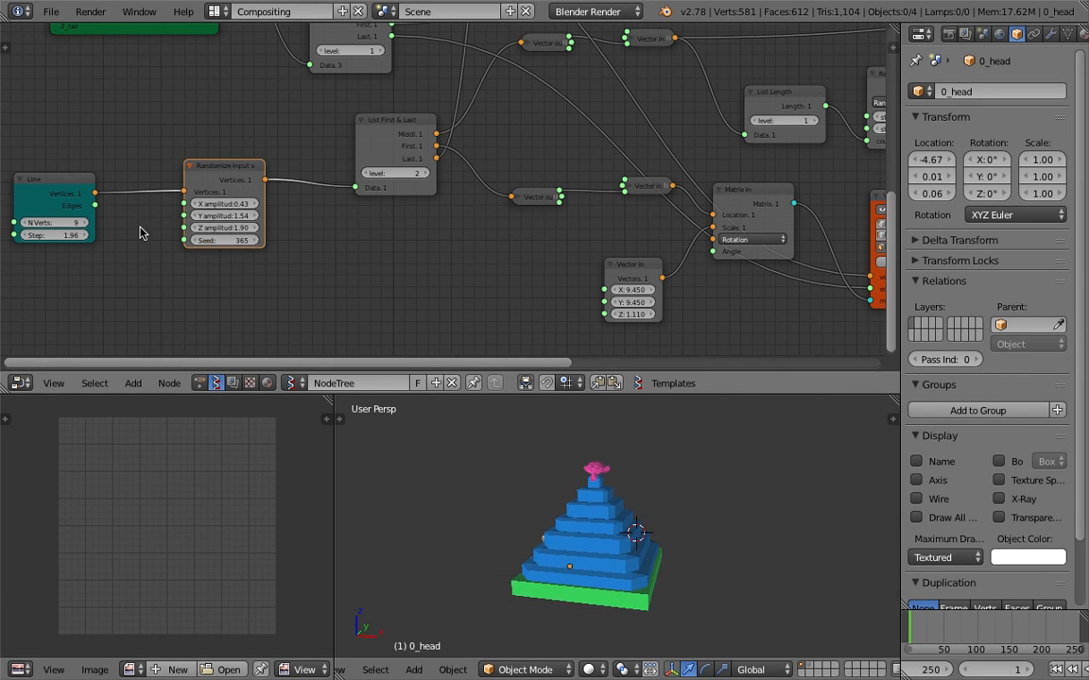
Step: Remove the Randomize input vertices node, link Line straight to List First & Last, and move Line closer to it
left_click_drag(94, 193, 187, 151)
key("x")
left_click_drag(76, 180, 163, 165)
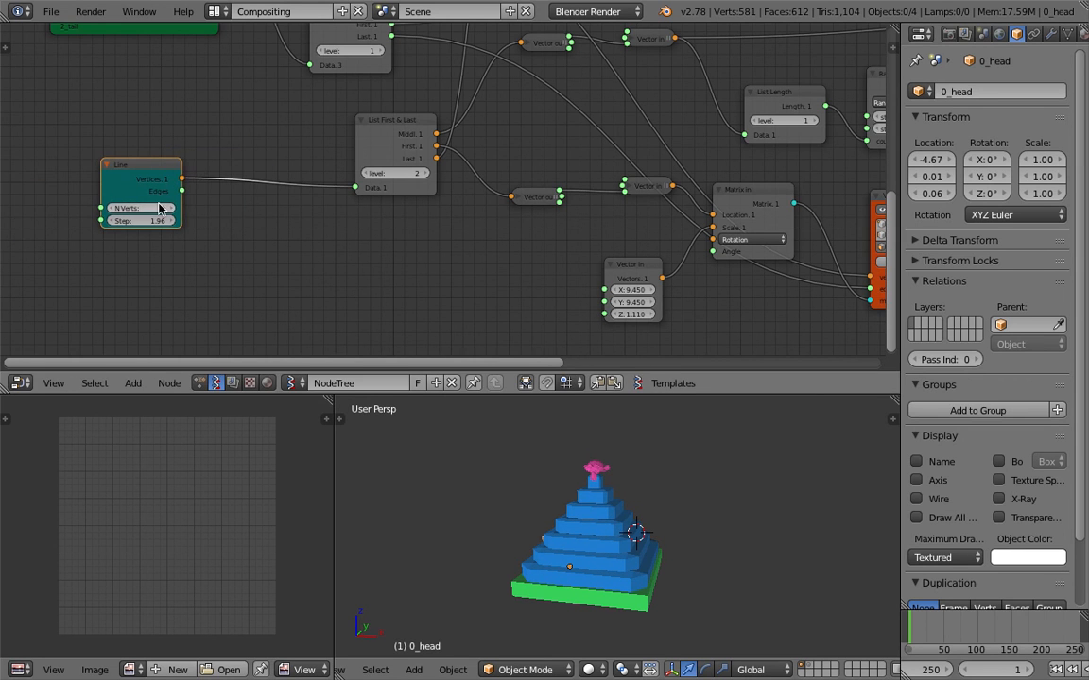
Step: Set the Line node's Step to 3.16 to change the spacing between the pyramid's levels
left_click_drag(156, 208, 232, 223)
scroll(508, 488, "down", 3)
scroll(200, 262, "up", 1)
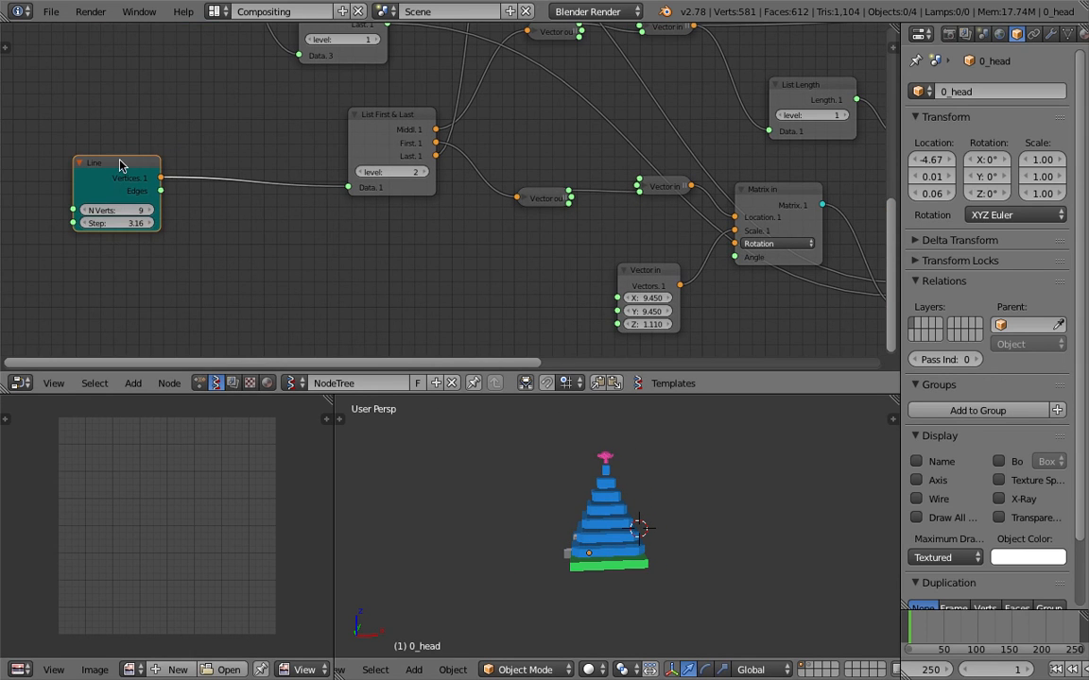
left_click_drag(119, 165, 182, 169)
scroll(252, 294, "up", 2)
scroll(553, 503, "up", 5)
scroll(553, 504, "down", 5)
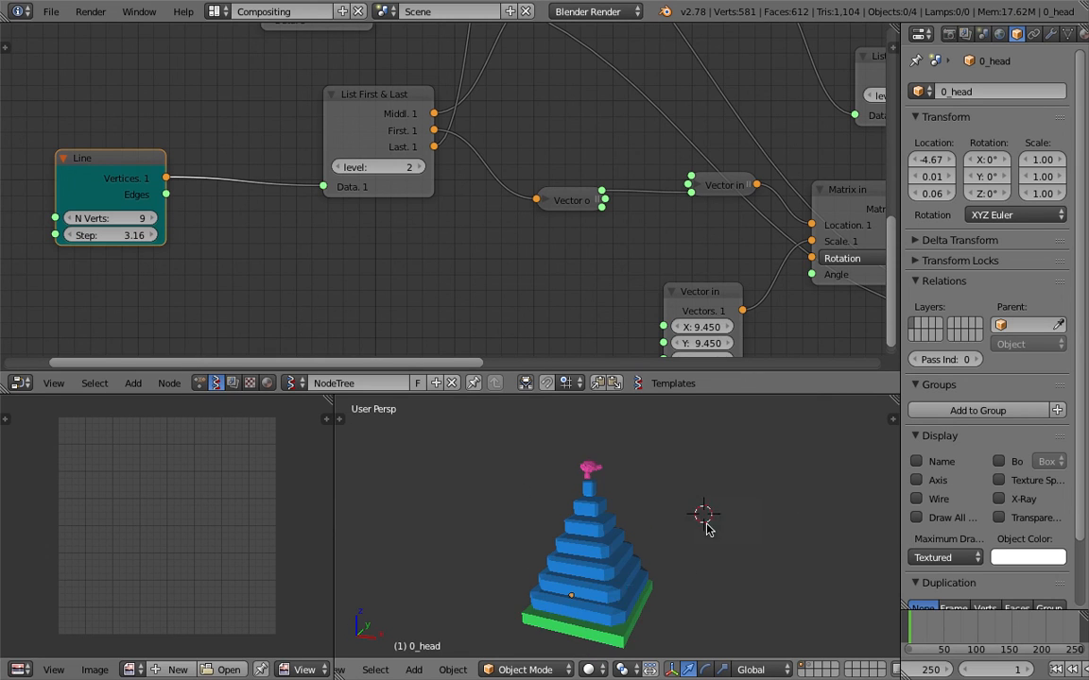
Step: Enlarge the 3D view's area and frame the pyramid with free space beside it for sketching
scroll(704, 524, "down", 2, "shift")
left_click_drag(652, 396, 695, 221)
scroll(675, 345, "down", 1)
middle_click_drag(676, 345, 651, 363)
middle_click_drag(652, 363, 607, 382, "shift")
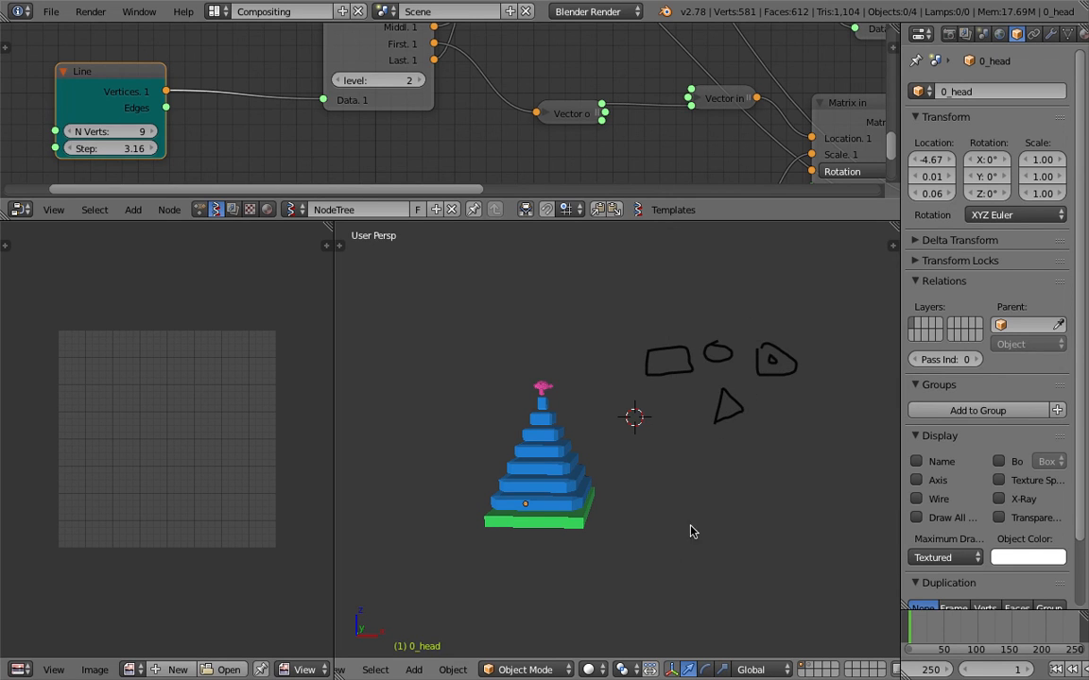
Step: Sketch with Grease Pencil a vertical stack of differing shapes beside the pyramid, with an upward arrow next to it
left_click_drag(688, 524, 698, 511)
left_click_drag(672, 462, 677, 449)
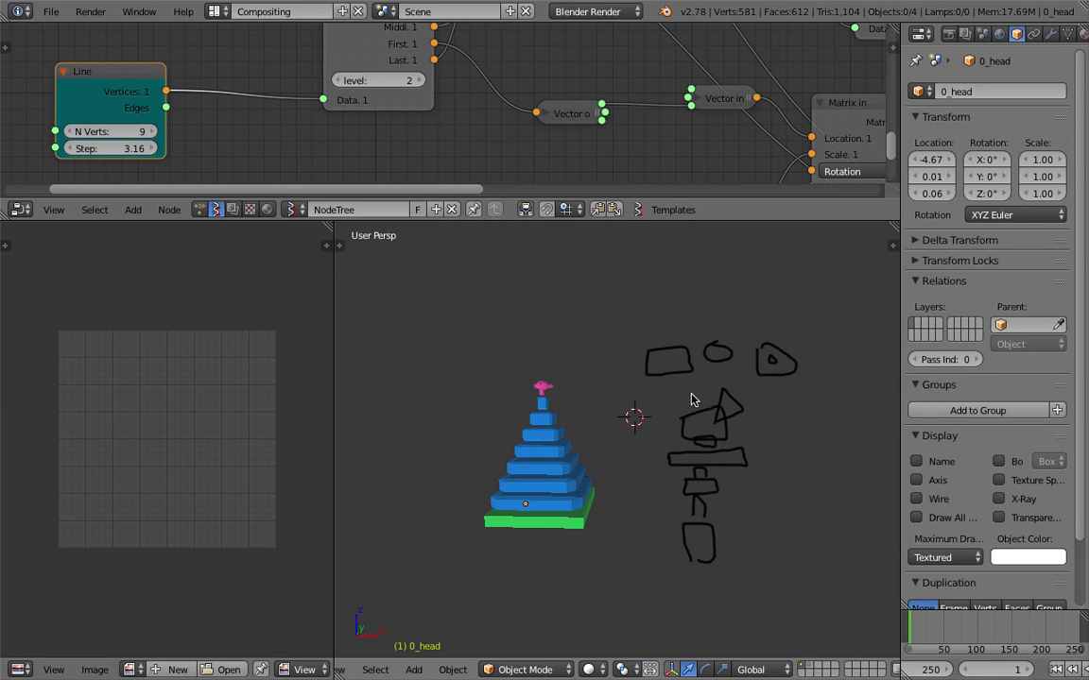
left_click_drag(779, 554, 774, 443)
mouse_move(786, 468)
middle_mouse_down("shift")
mouse_move(736, 488)
mouse_move(745, 497)
middle_mouse_up("shift")
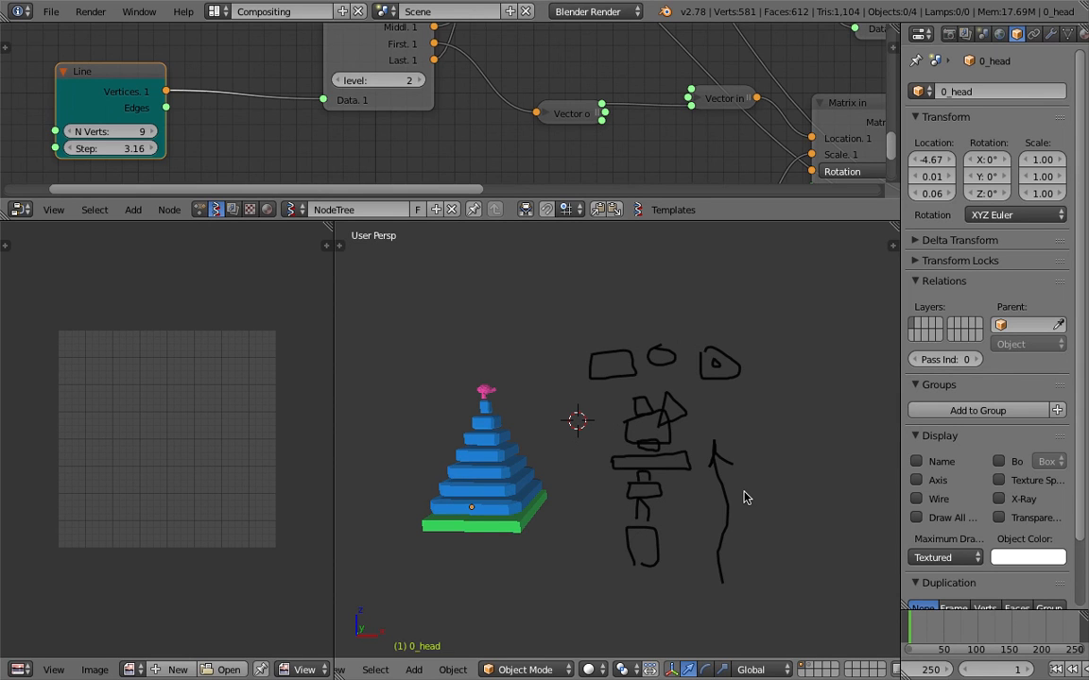
Step: Sketch an arrow towards the pyramid and a row of boxes numbered 1 to 4 under a bracket, and save the scene
middle_click_drag(449, 438, 550, 440, "shift")
left_click_drag(449, 414, 497, 449)
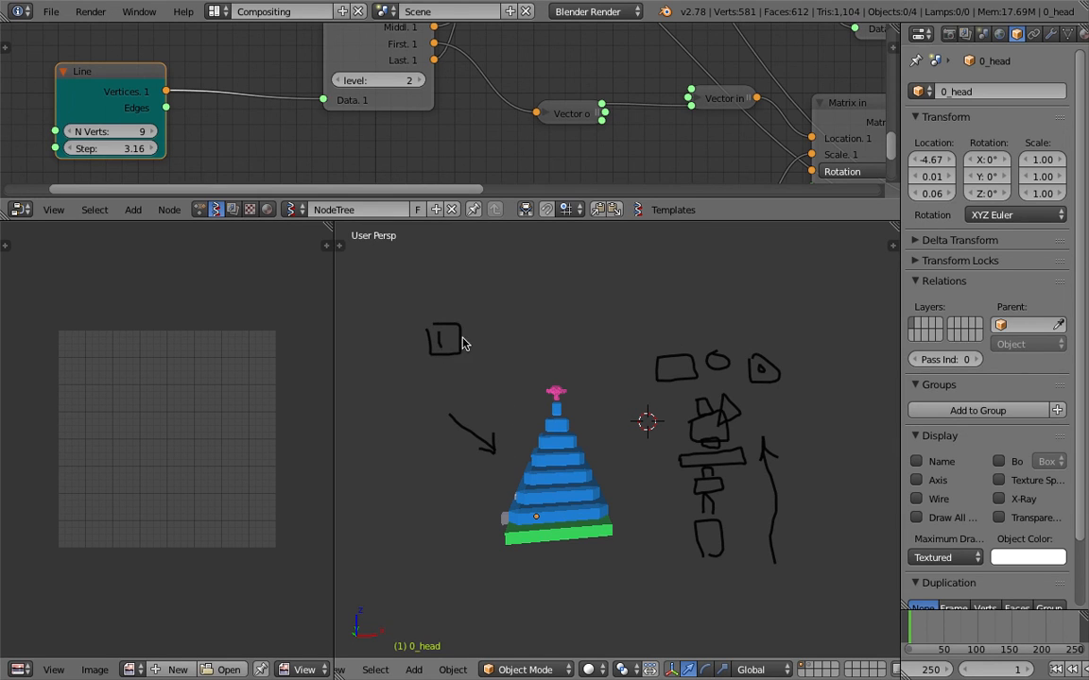
left_click_drag(470, 325, 480, 322)
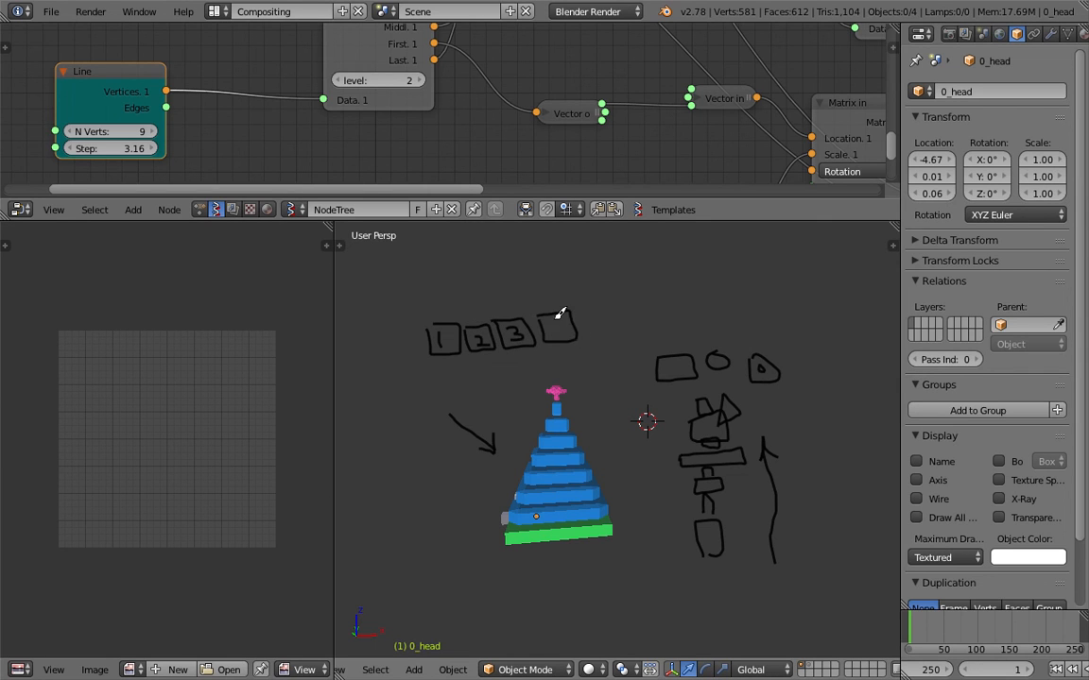
left_click_drag(461, 286, 567, 302)
mouse_move(622, 471)
middle_mouse_down()
mouse_move(604, 461)
mouse_move(623, 463)
mouse_move(561, 461)
middle_mouse_up()
key("super+s")
left_click(624, 467)
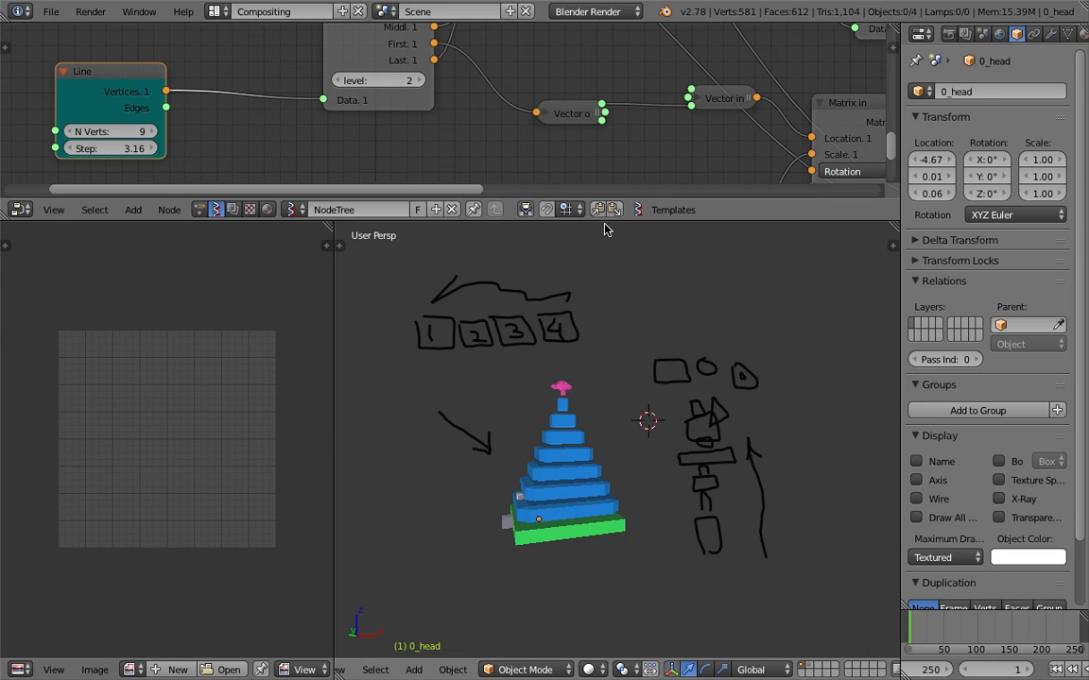
Step: Enlarge the node editor to show the whole node tree and select the pink head's viewer node
left_click_drag(605, 220, 585, 406)
scroll(567, 264, "down", 4)
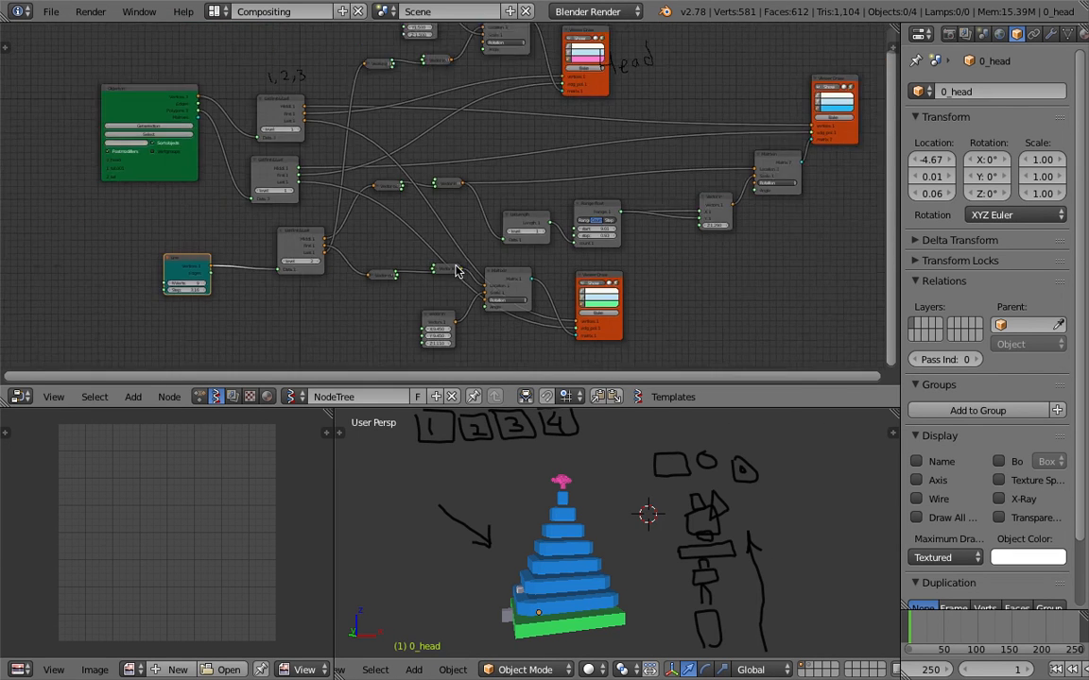
scroll(455, 271, "down", 3)
left_click(539, 71)
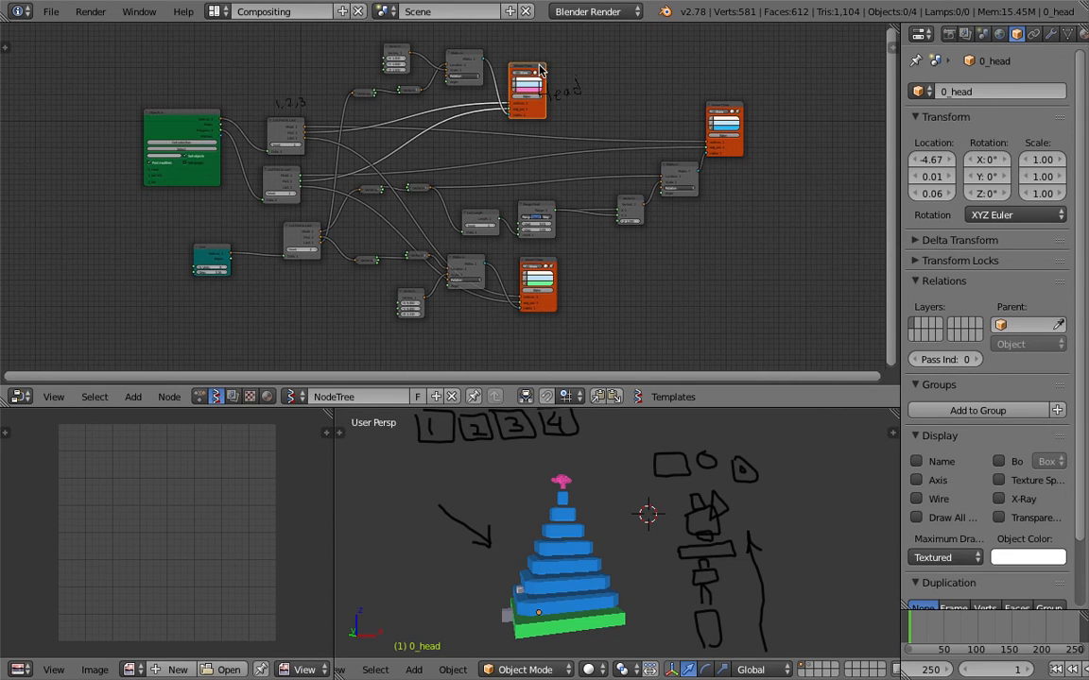
Step: Sketch a second bracket over the four numbered boxes, with a small arrow pointing at the row
scroll(503, 481, "down", 2)
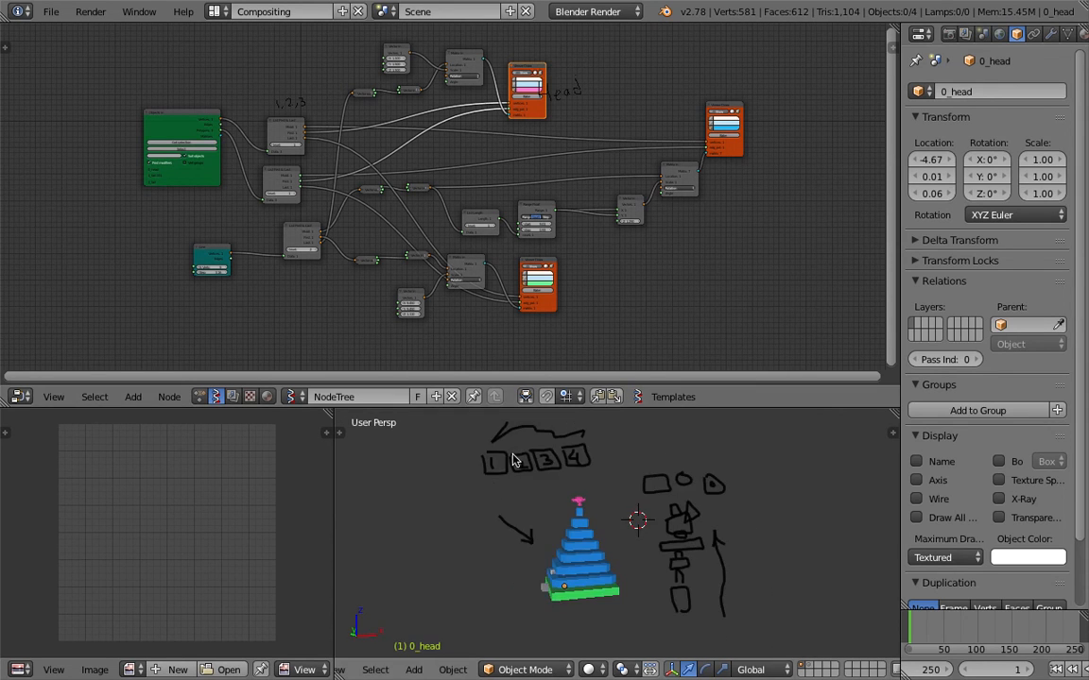
mouse_move(470, 440)
left_mouse_down()
mouse_move(583, 426)
mouse_move(611, 446)
left_mouse_up()
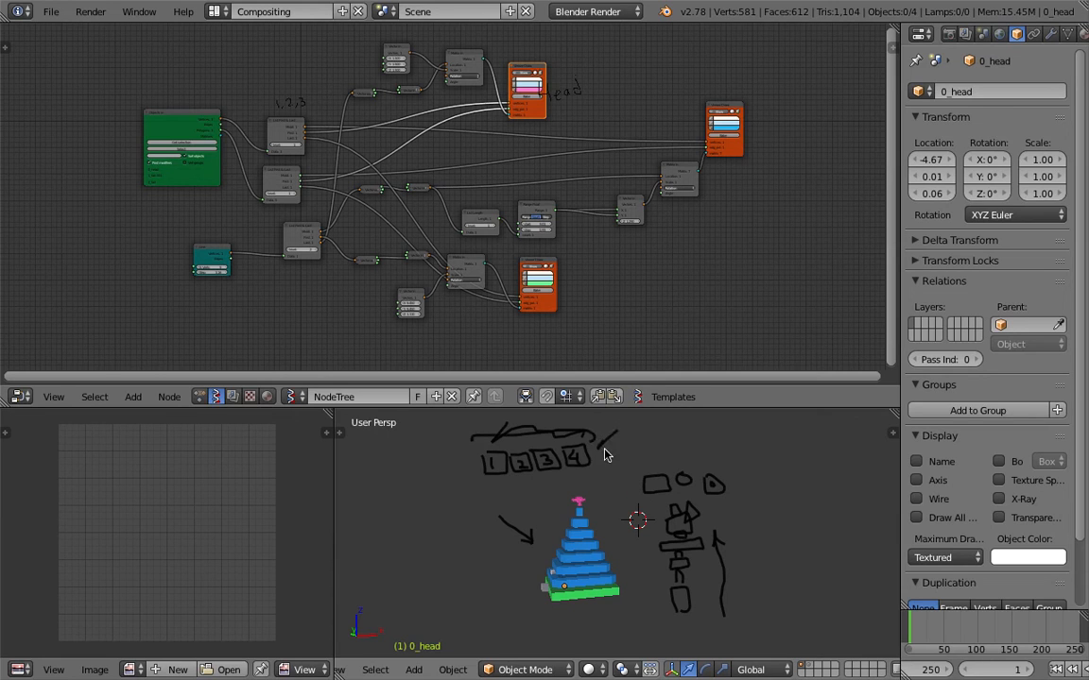
middle_click_drag(740, 486, 650, 494, "shift")
Step: Sketch a tall column divided into five sections beside the stack, with box shapes inside its three middle sections
mouse_move(718, 622)
left_mouse_down()
mouse_move(701, 437)
mouse_move(753, 428)
mouse_move(769, 600)
mouse_move(734, 622)
mouse_move(728, 583)
mouse_move(762, 582)
left_mouse_up()
left_click_drag(706, 549, 755, 547)
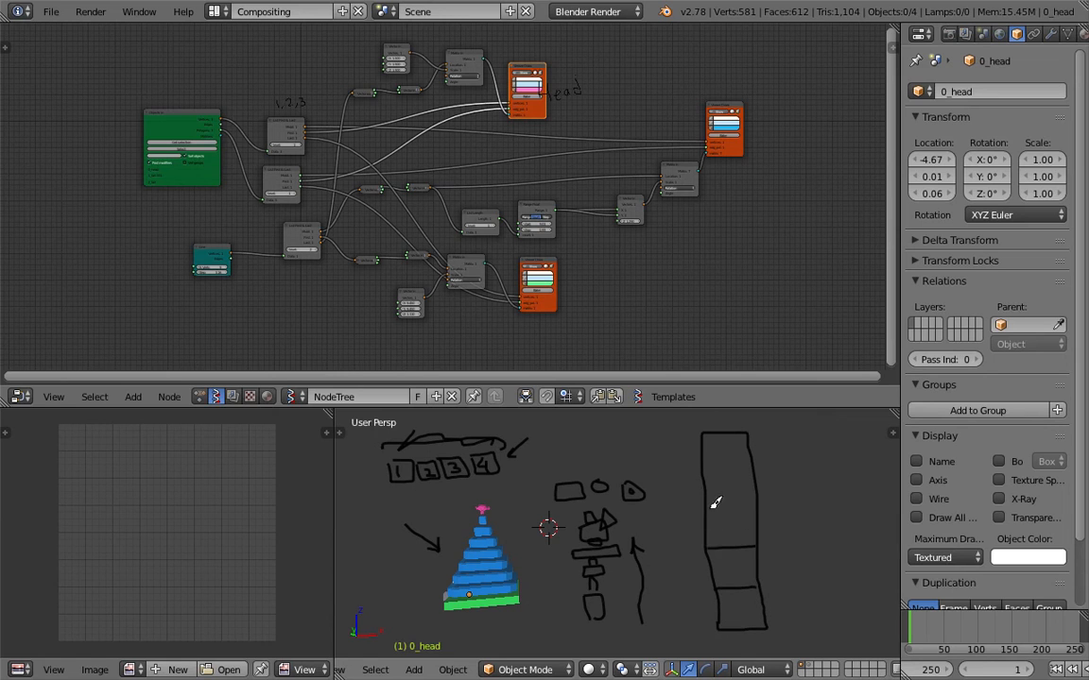
left_click_drag(711, 509, 752, 508)
mouse_move(703, 465)
left_mouse_down()
mouse_move(748, 464)
mouse_move(746, 498)
mouse_move(715, 481)
left_mouse_up()
mouse_move(722, 517)
left_mouse_down()
mouse_move(724, 530)
mouse_move(742, 517)
mouse_move(722, 518)
left_mouse_up()
mouse_move(721, 563)
left_mouse_down()
mouse_move(727, 574)
mouse_move(746, 561)
mouse_move(730, 575)
left_mouse_up()
mouse_move(738, 563)
left_mouse_down()
mouse_move(738, 574)
mouse_move(744, 568)
left_mouse_up()
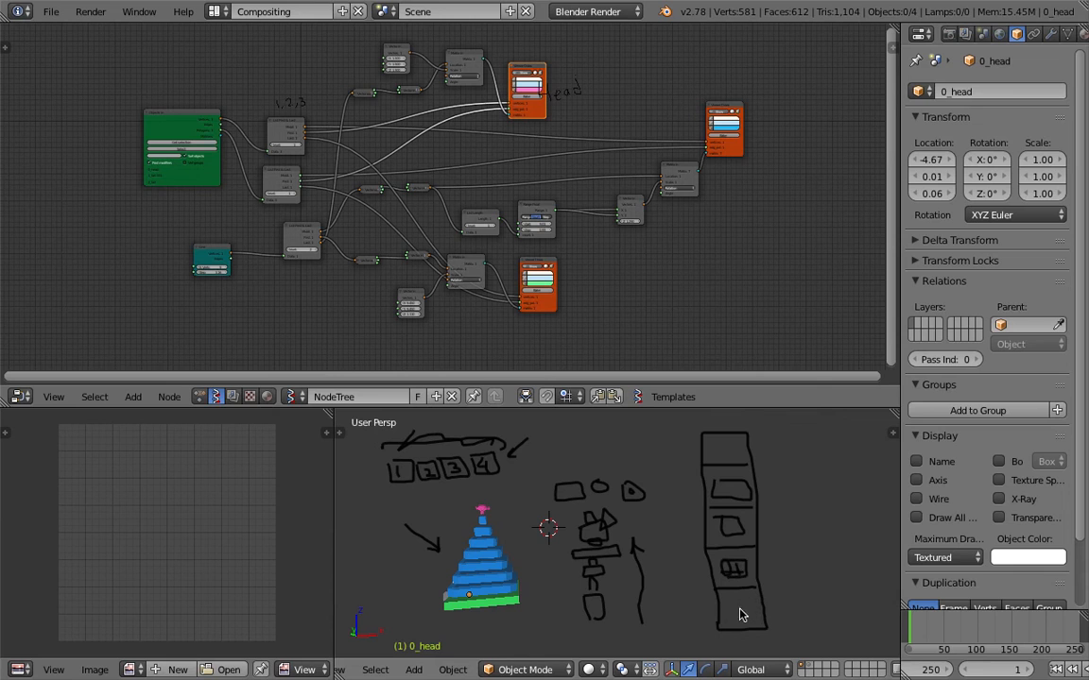
Step: Mark the column's lowest section with a flat stroke and a dot, and sketch a long upward arrow beside the column
mouse_move(696, 605)
left_mouse_down()
mouse_move(739, 603)
mouse_move(787, 462)
mouse_move(795, 470)
left_mouse_up()
left_click(733, 618)
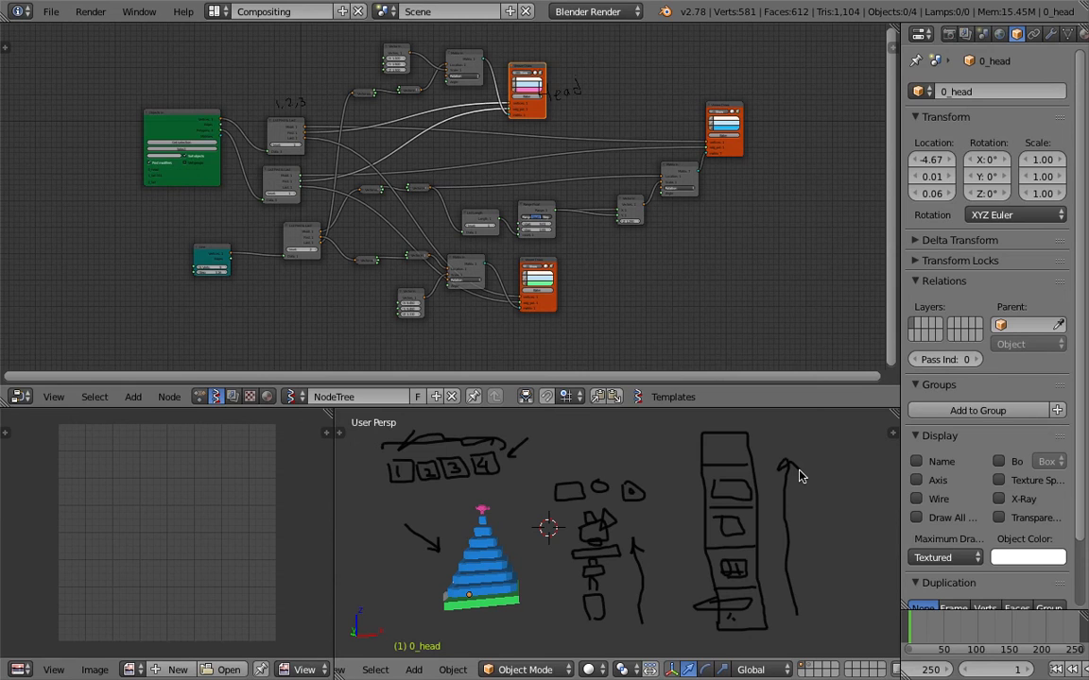
mouse_move(491, 491)
middle_mouse_down()
mouse_move(595, 511)
mouse_move(552, 502)
mouse_move(492, 536)
middle_mouse_up()
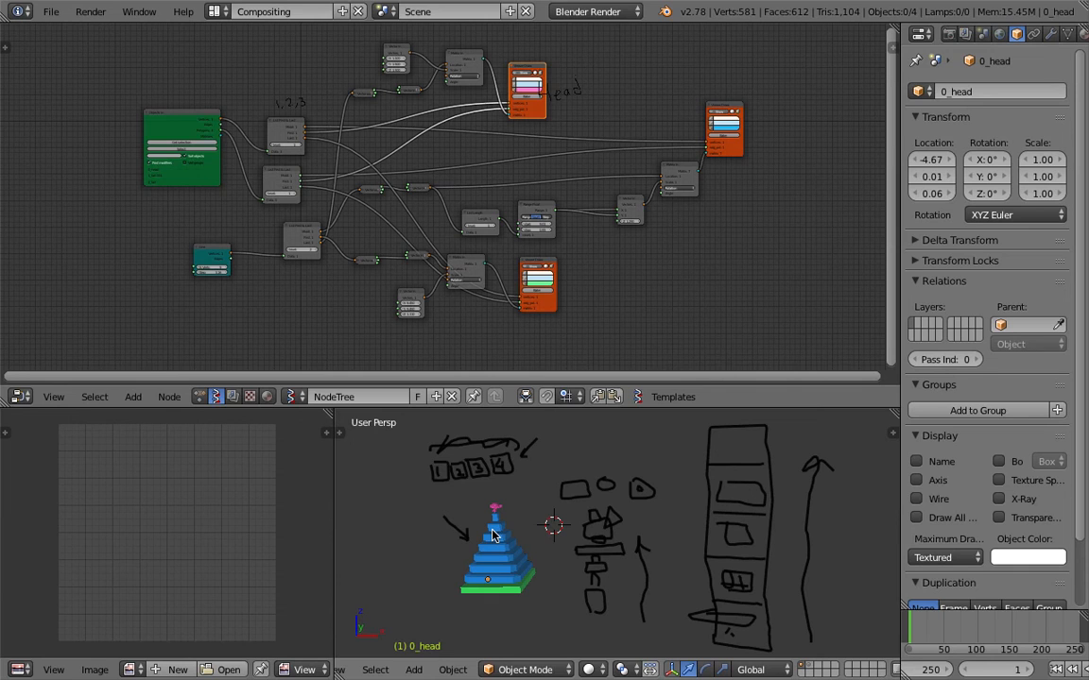
middle_click_drag(492, 536, 554, 544)
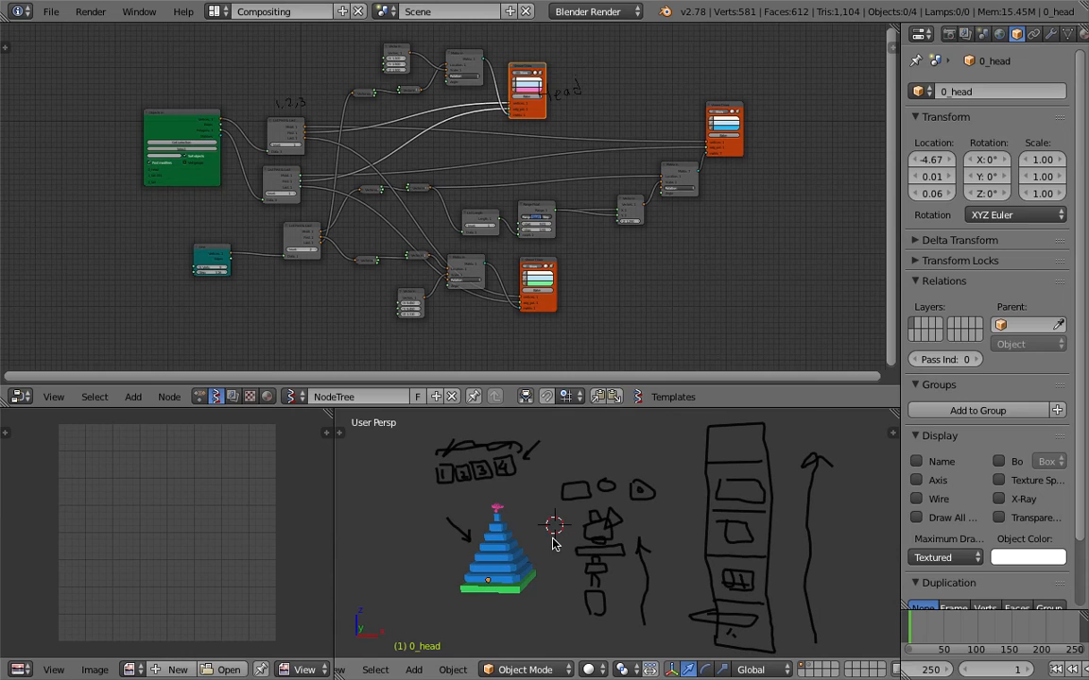